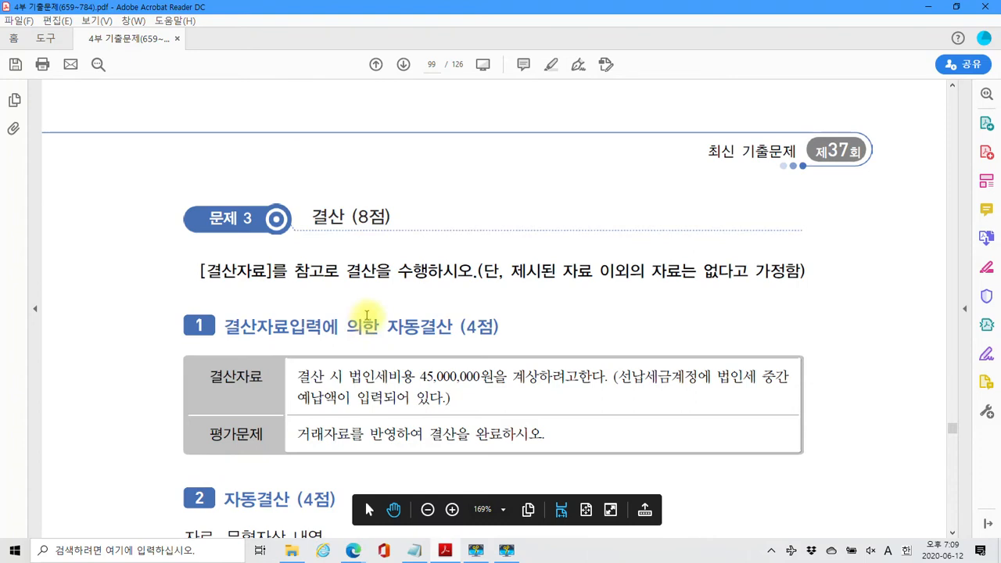
Highlight 자동결산 in both the section 1 and section 2 headings in yellow
scroll(367, 315, up, 3)
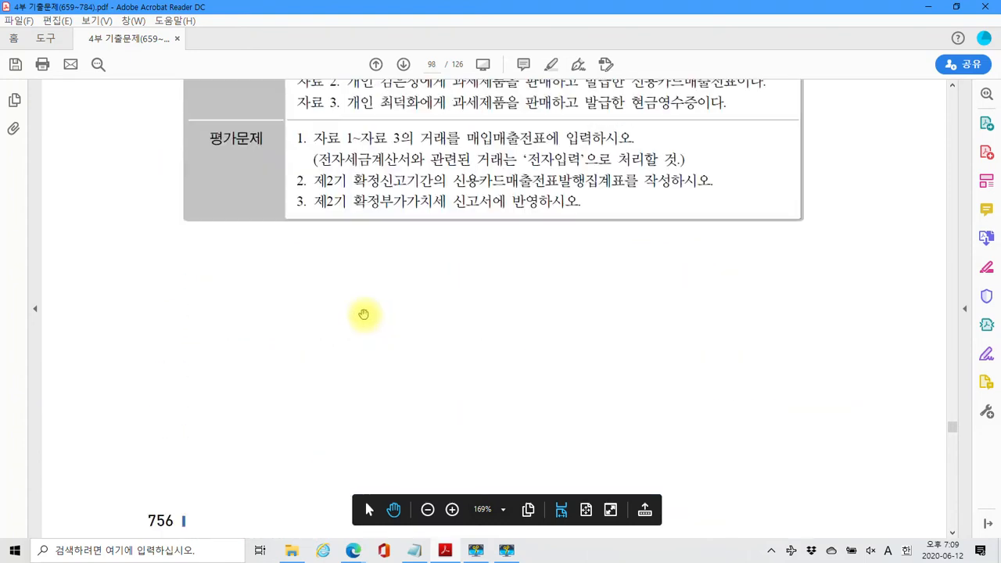
scroll(341, 298, up, 3)
scroll(345, 324, down, 10)
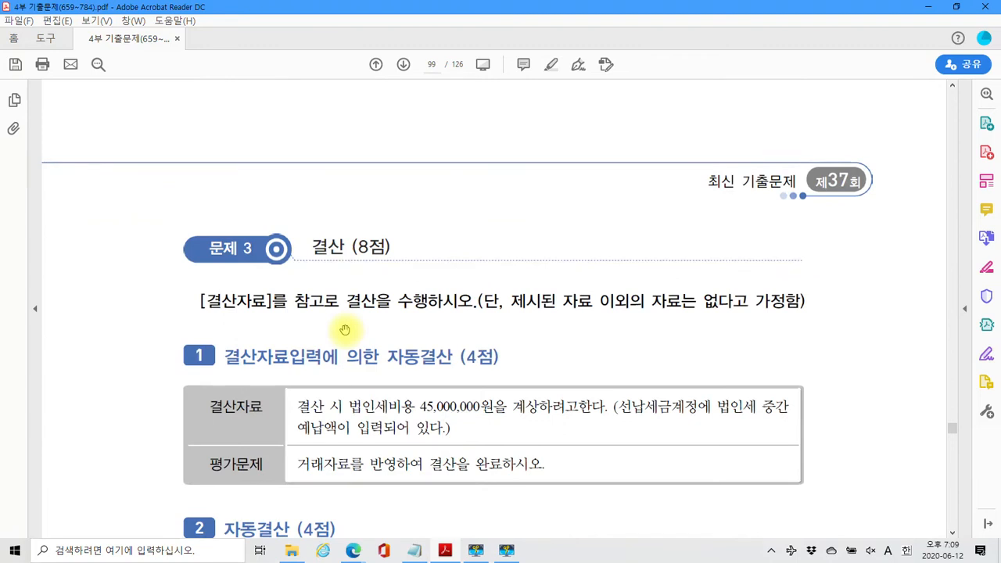
scroll(345, 330, down, 4)
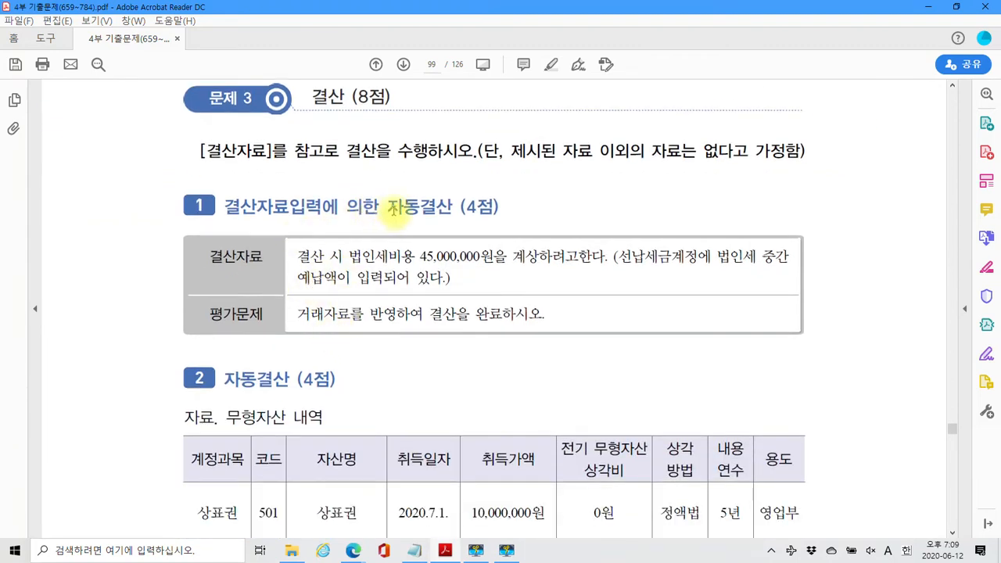
drag(388, 207, 446, 218)
right_click(443, 220)
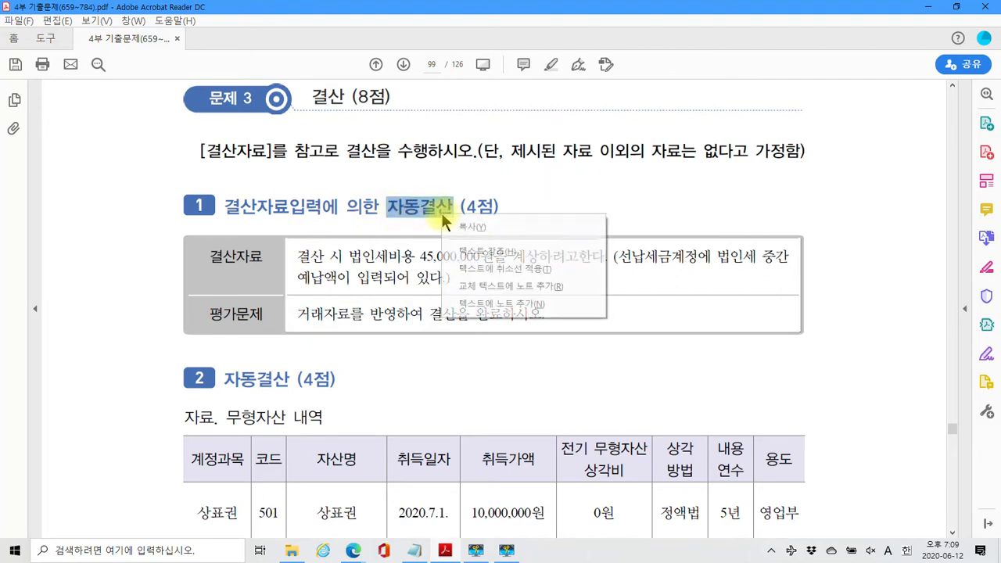
click(463, 251)
drag(225, 378, 288, 382)
right_click(280, 384)
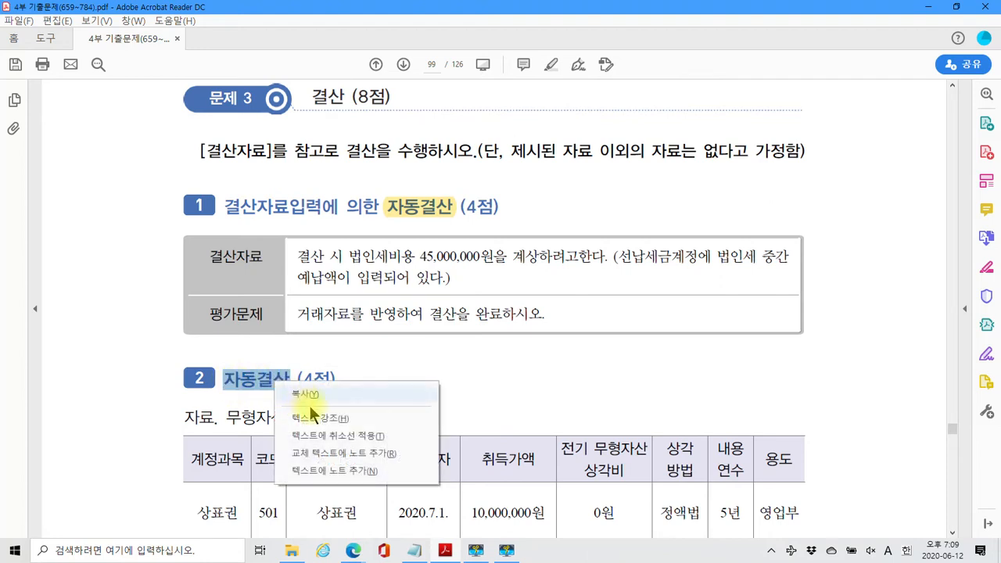
click(313, 418)
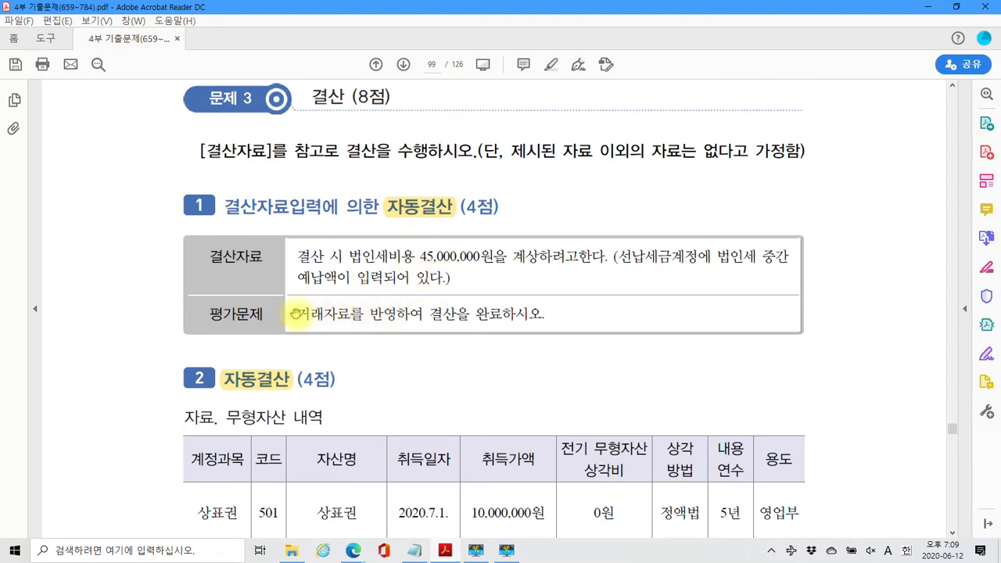
Highlight the sentence '거래자료를 반영하여 결산을 완료하시오.' in yellow
drag(295, 314, 545, 314)
right_click(504, 318)
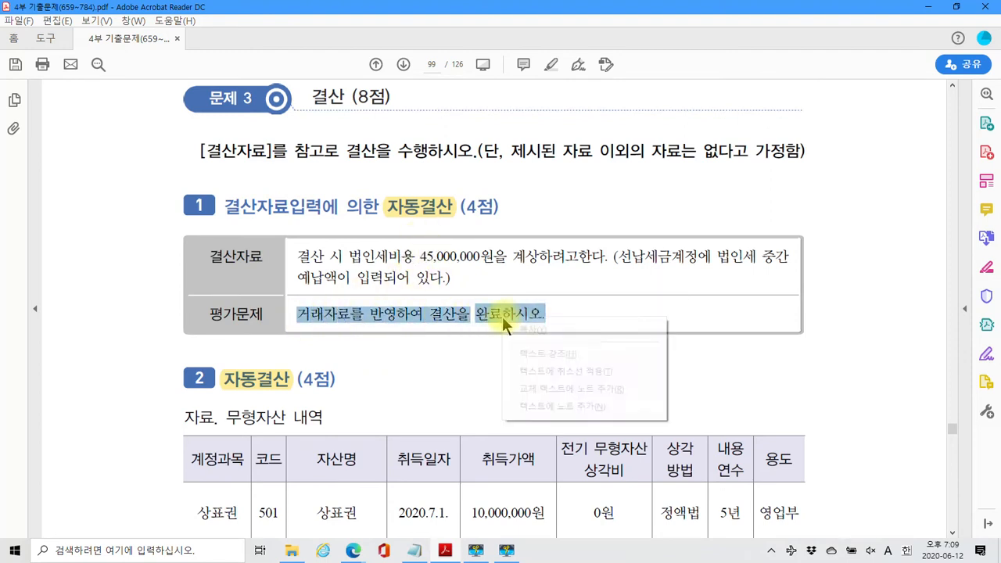
click(534, 354)
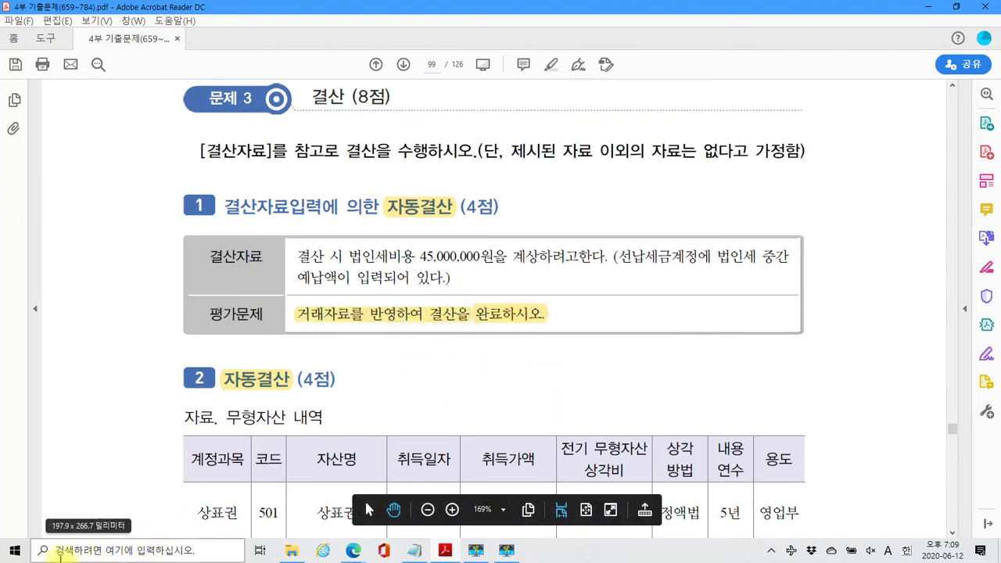
Launch a blank Notepad and move its window up over the PDF
click(15, 550)
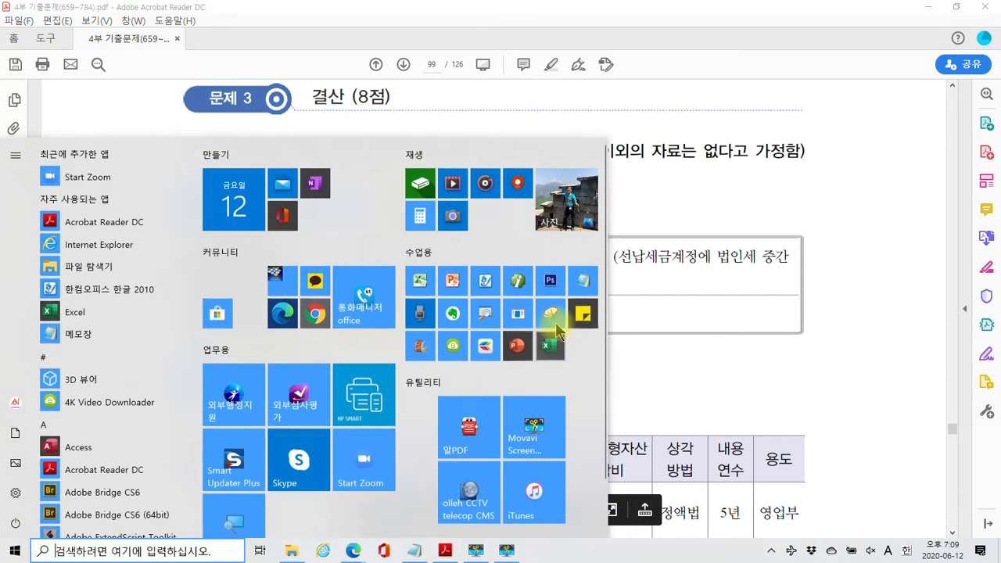
click(582, 284)
drag(598, 443, 451, 194)
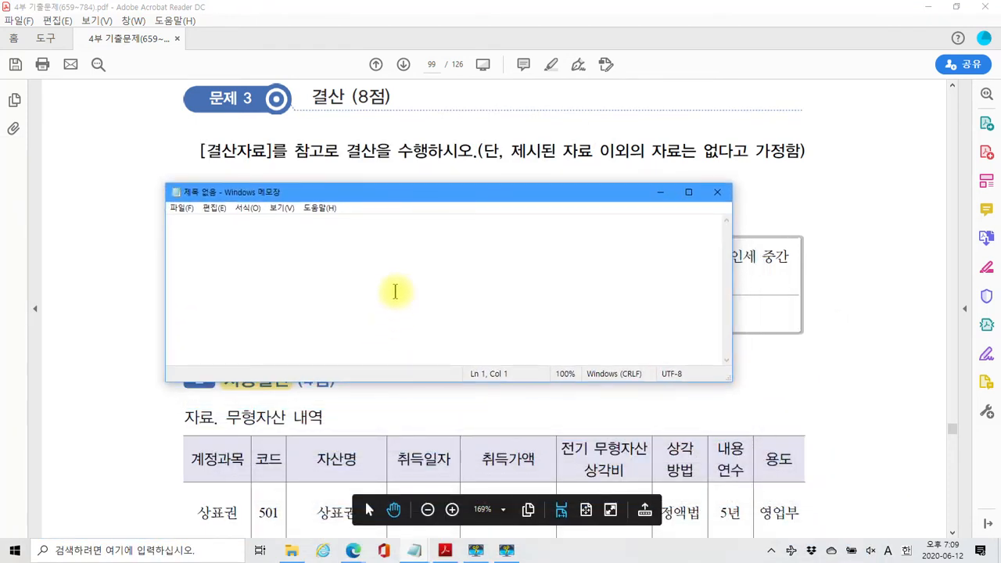
Type step 1 (check 선납세금 in 합잔) and step 2's manual entry 차)법인세비용 10,000 대)선납세금 10,000
text(1) gk)
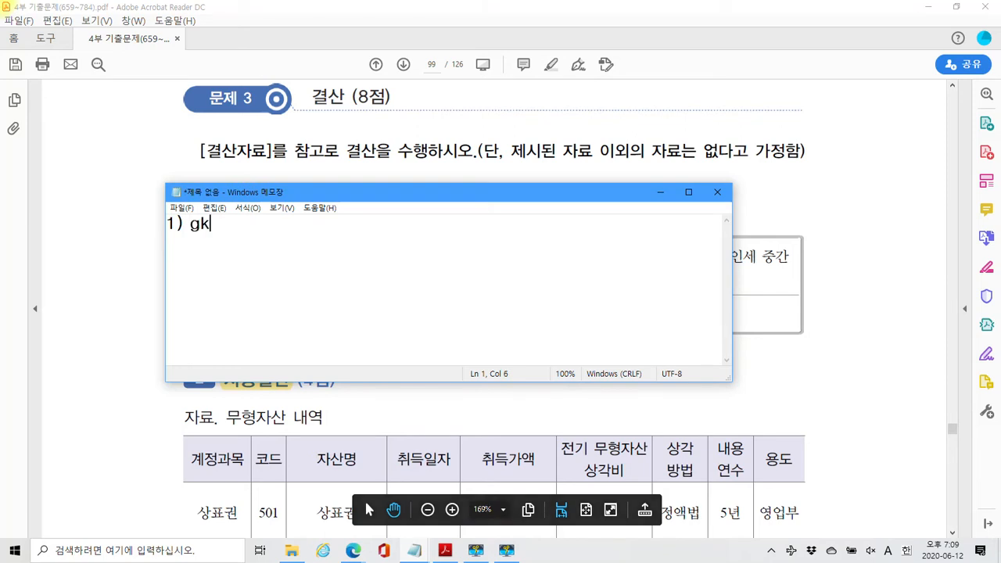
key(BackSpace)
key(BackSpace)
key(Hangul)
text(합잔)
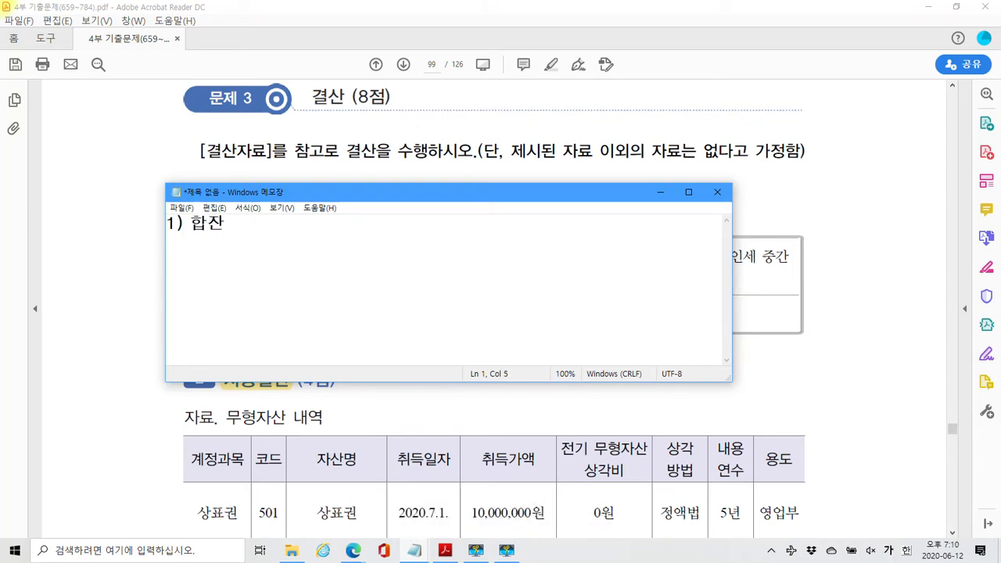
text( ㅇ세)
key(BackSpace)
key(BackSpace)
key(BackSpace)
text(에서 선급)
text(세금 을)
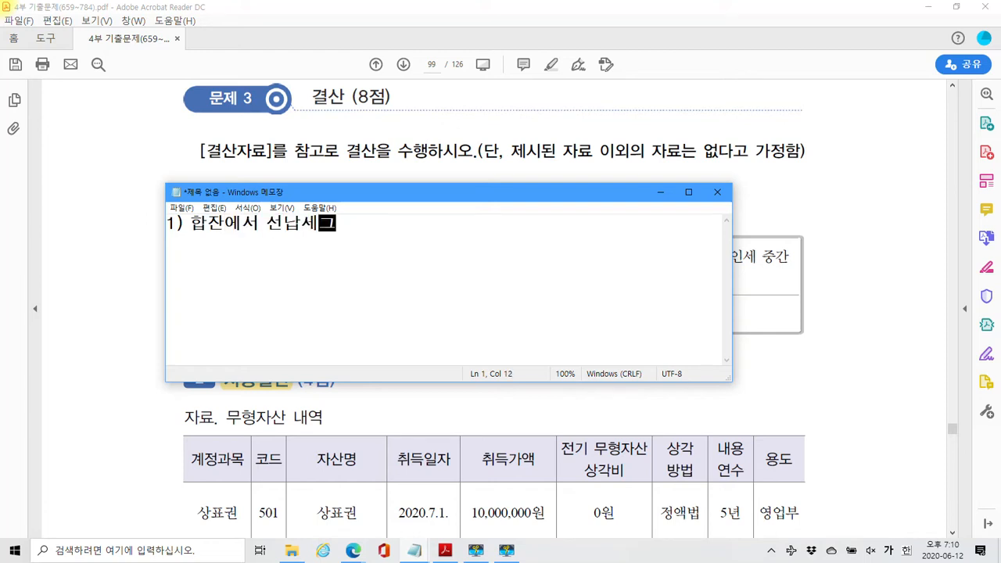
key(BackSpace)
key(BackSpace)
key(BackSpace)
text(을 회)
text(인한ㄷ)
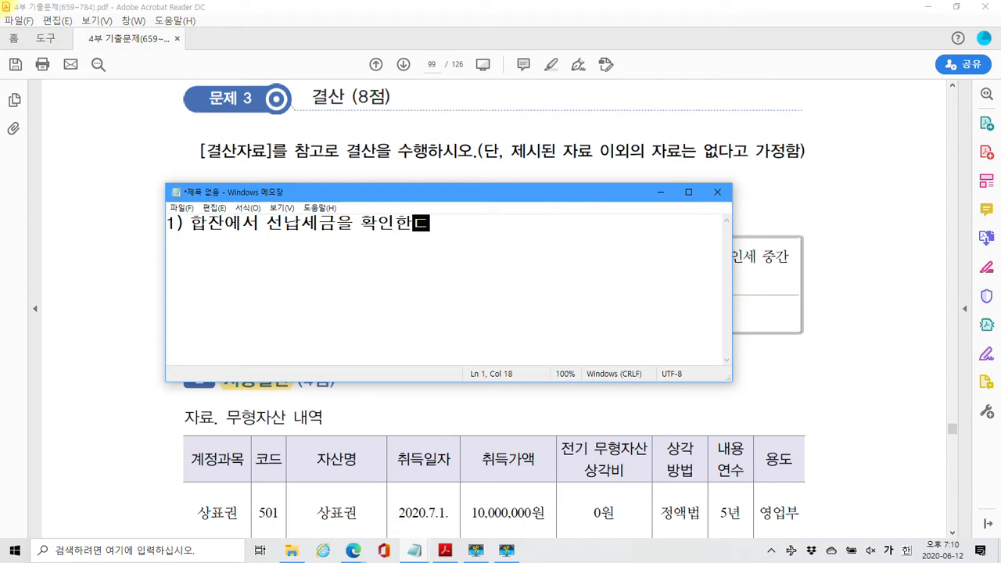
text(.)
text(2) 일반)
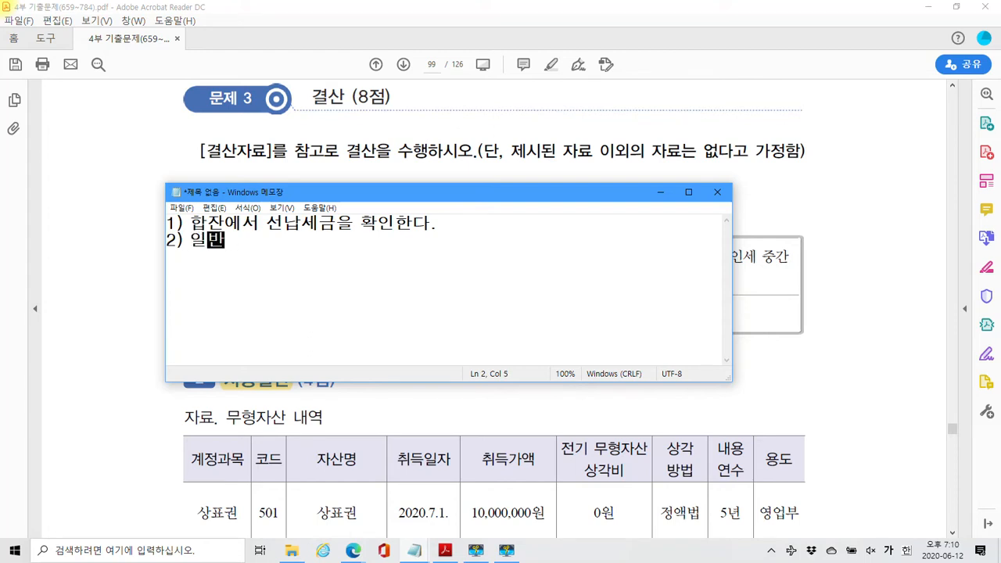
text(지전표)
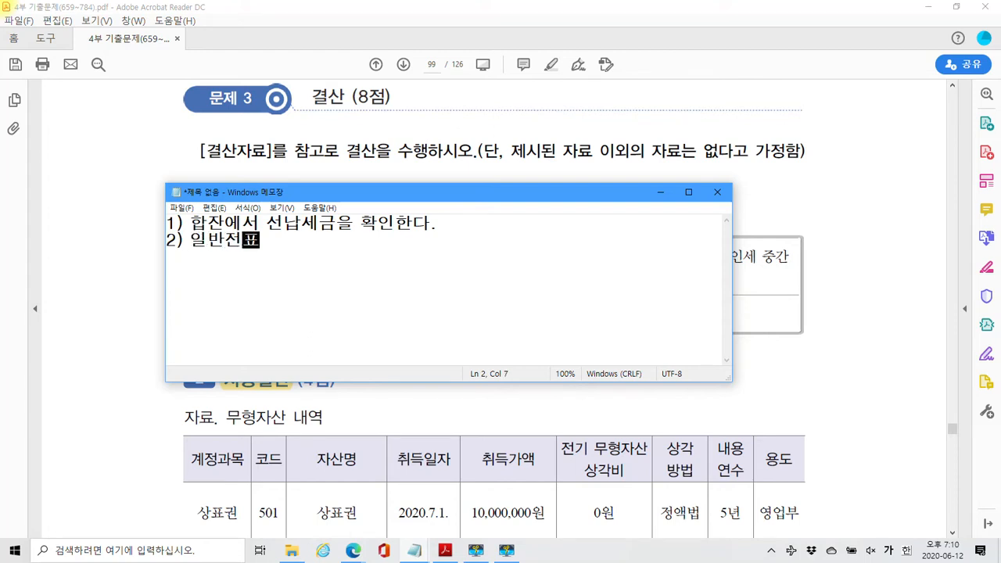
text(에 수동분개 먼저한다.)
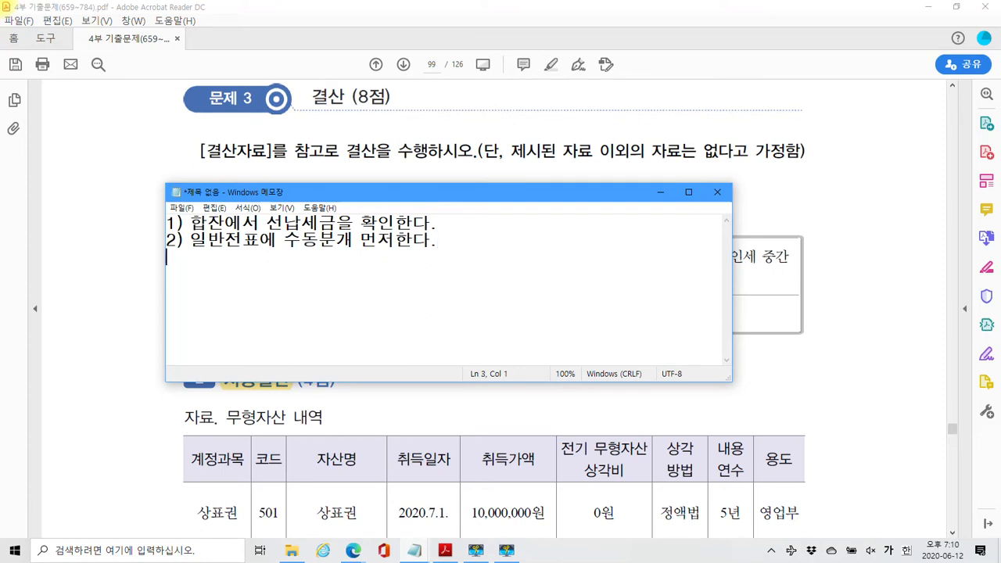
text(차))
text(버)
text(인ㅅ)
text(ㅔ비)
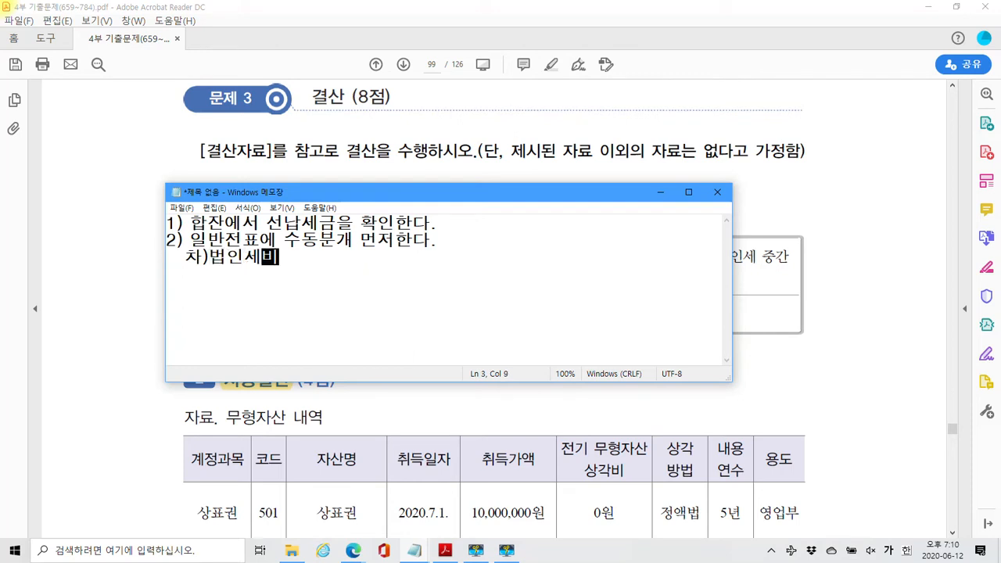
text(용 10,000)
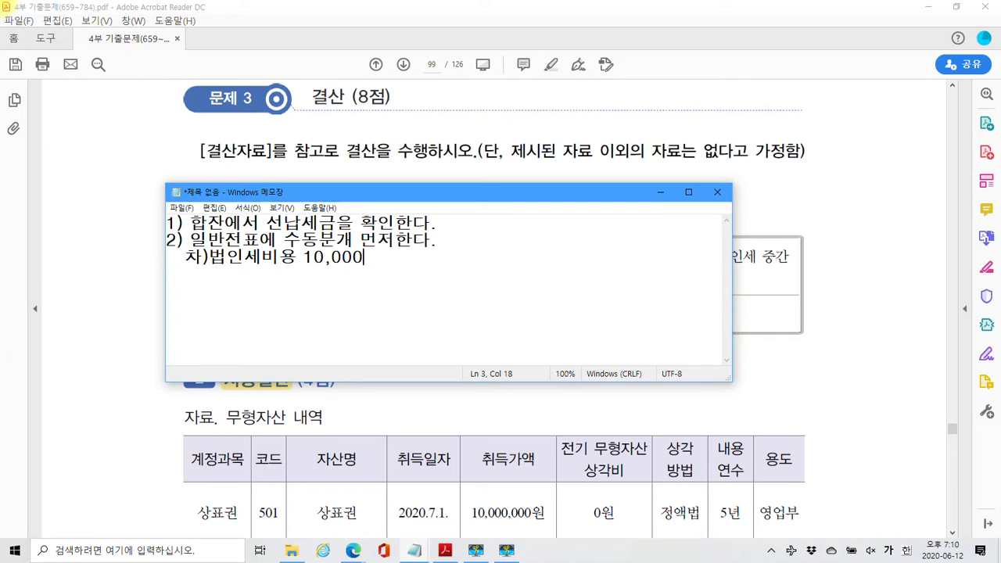
text(대)선)
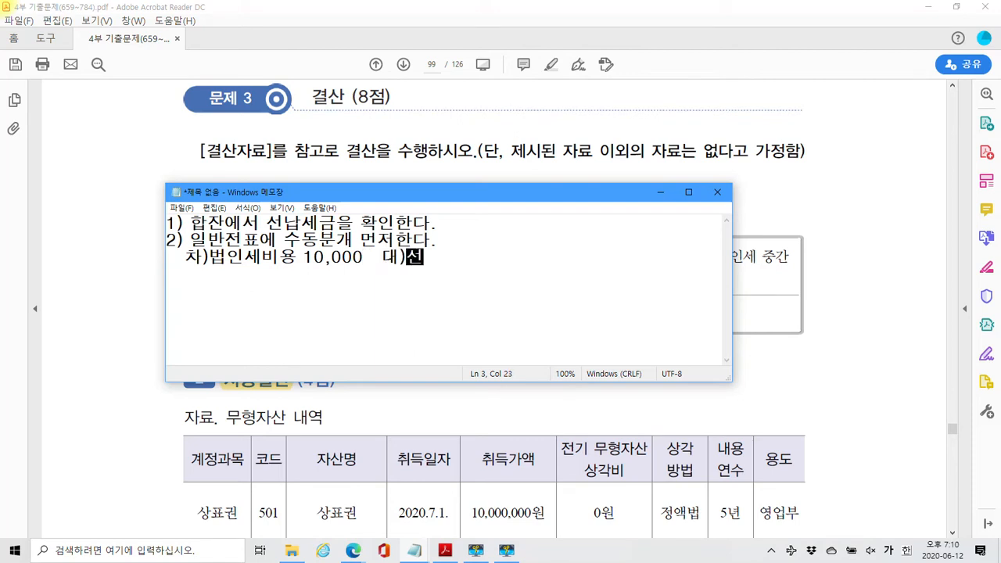
text(납세금 )
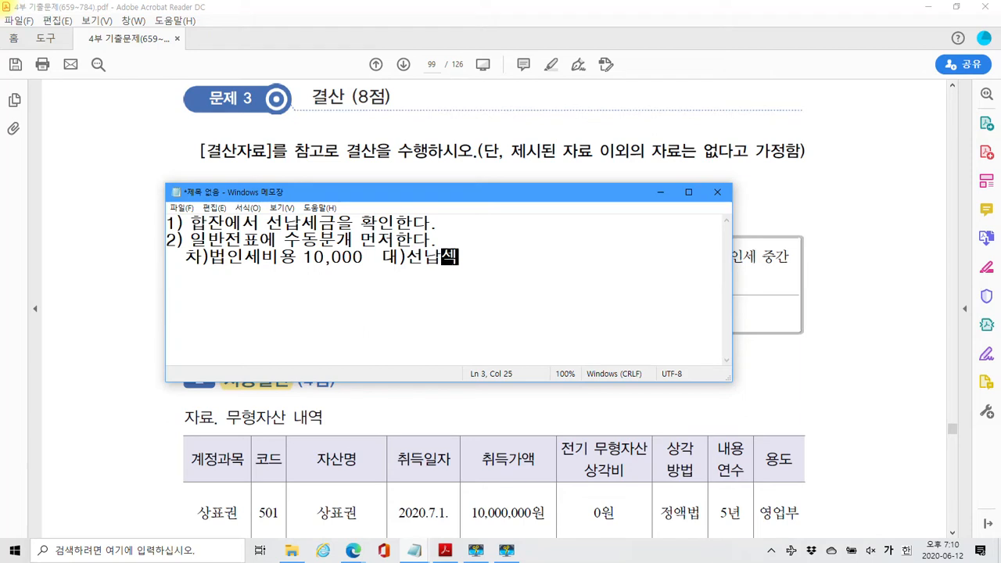
text(10)
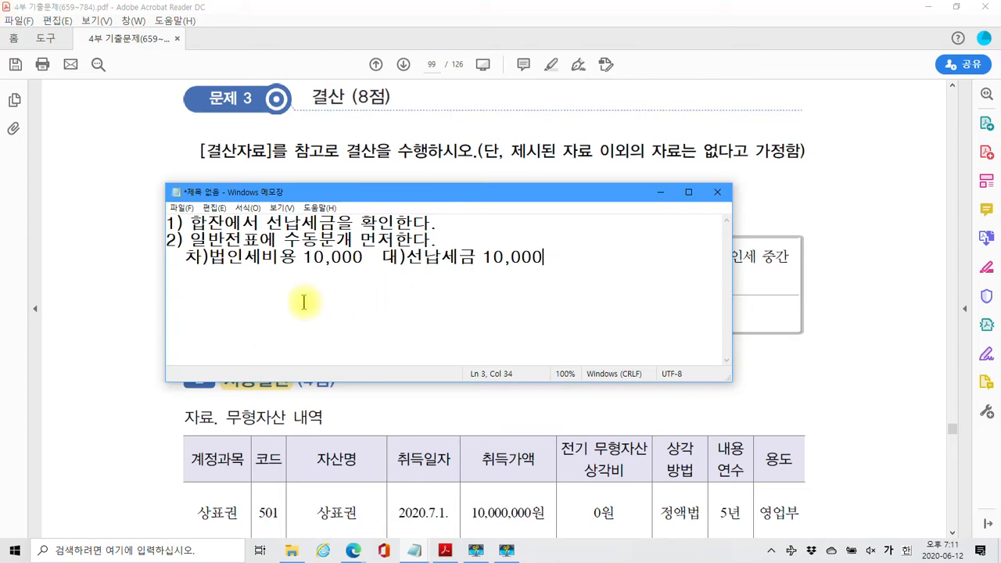
Insert the date 12/31 before the journal entry and start a new line
click(205, 258)
text(12/31)
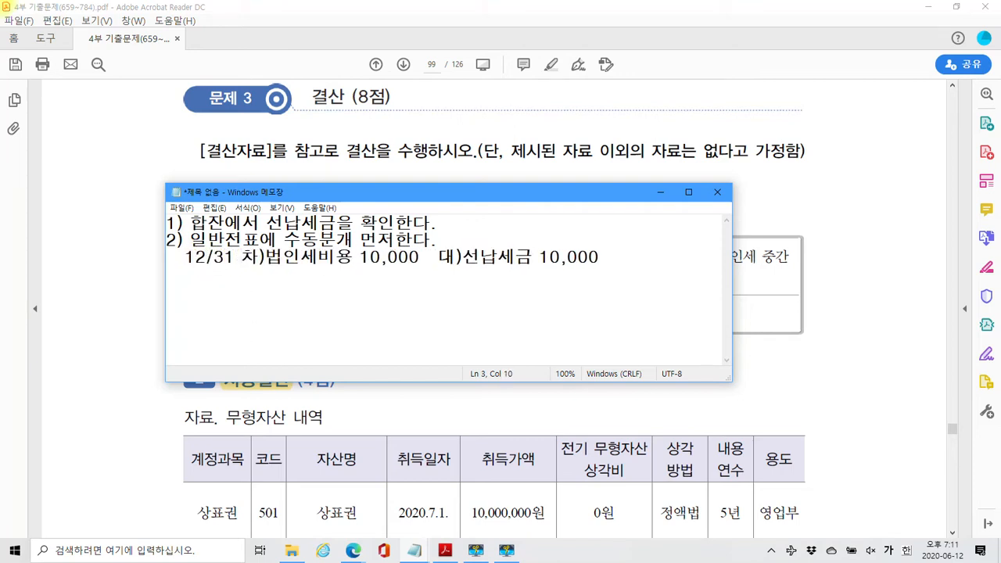
key(Return)
Write step 3: enter 법인세 minus 선납세금 at the bottom of 결산자료입력, then 전표추가 한다
text(3) 결산)
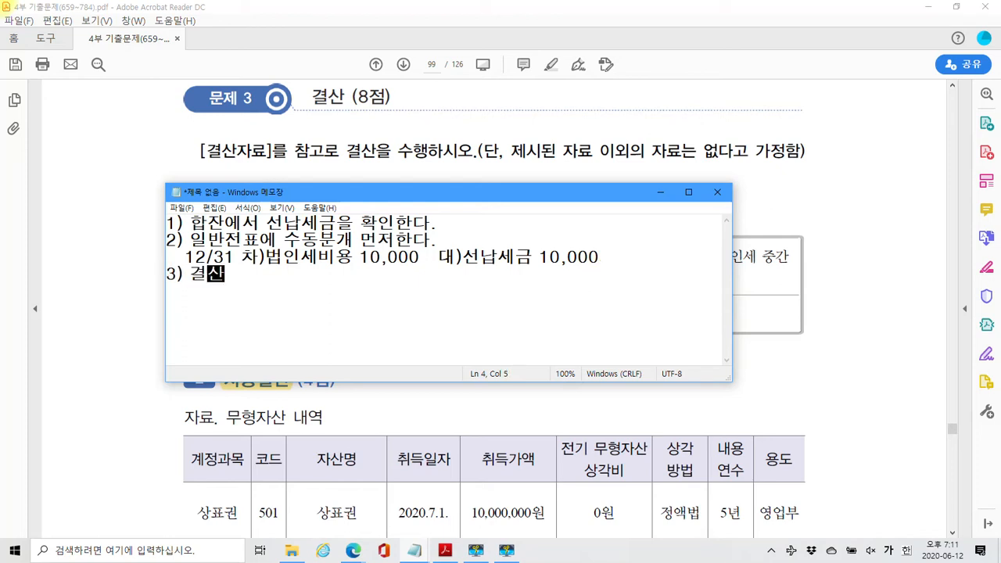
text(자료)
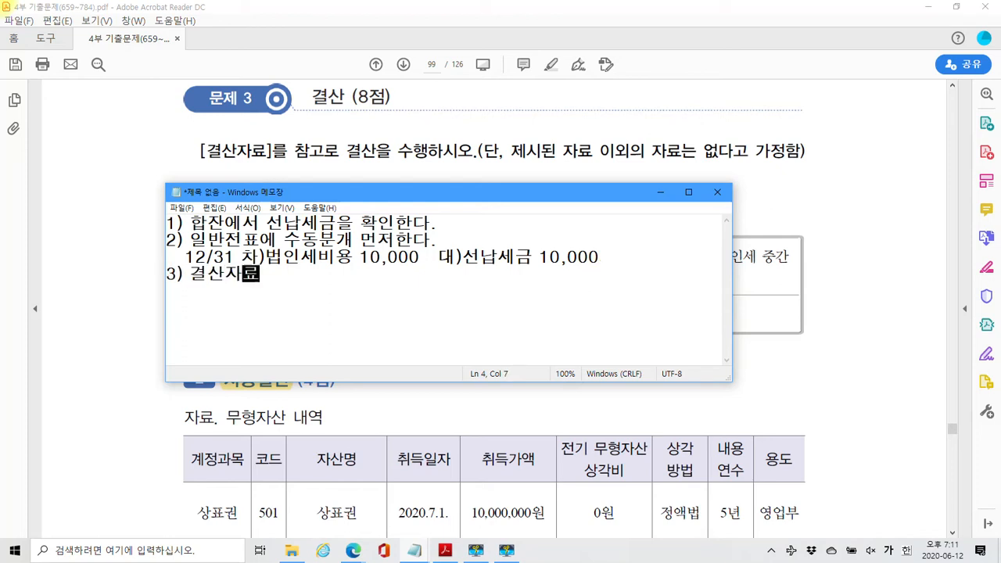
text(입력)
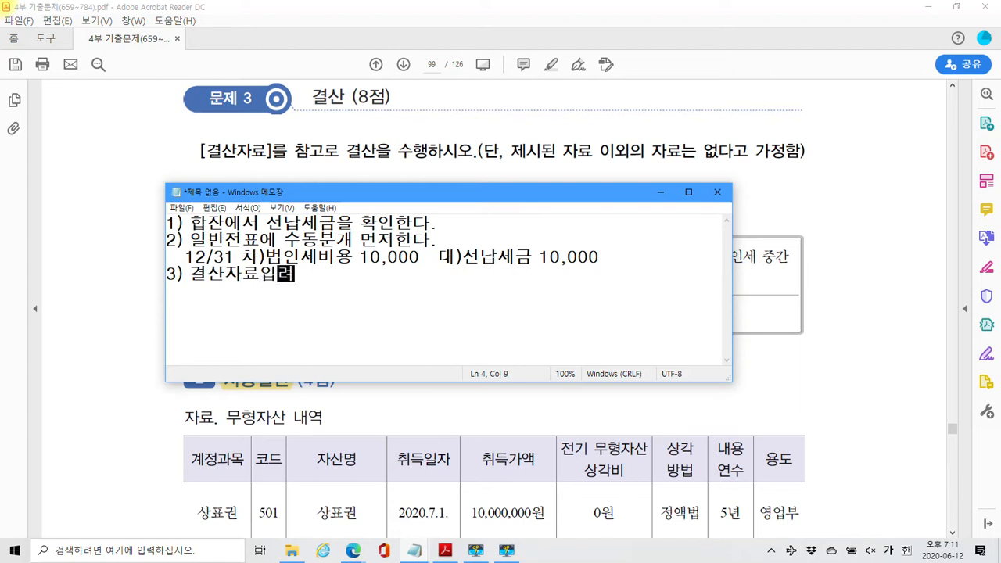
text( 메뉴)
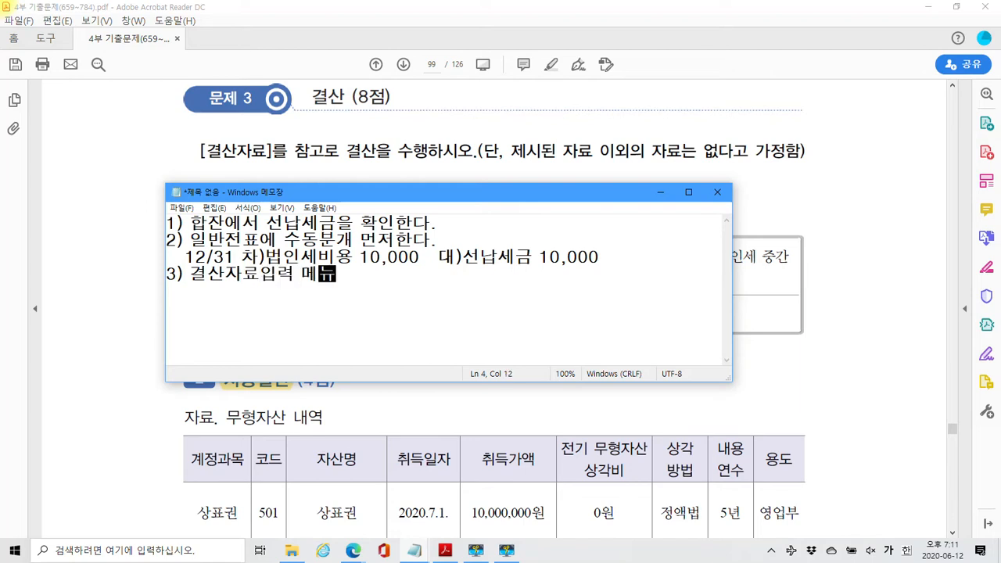
text(의 맨 )
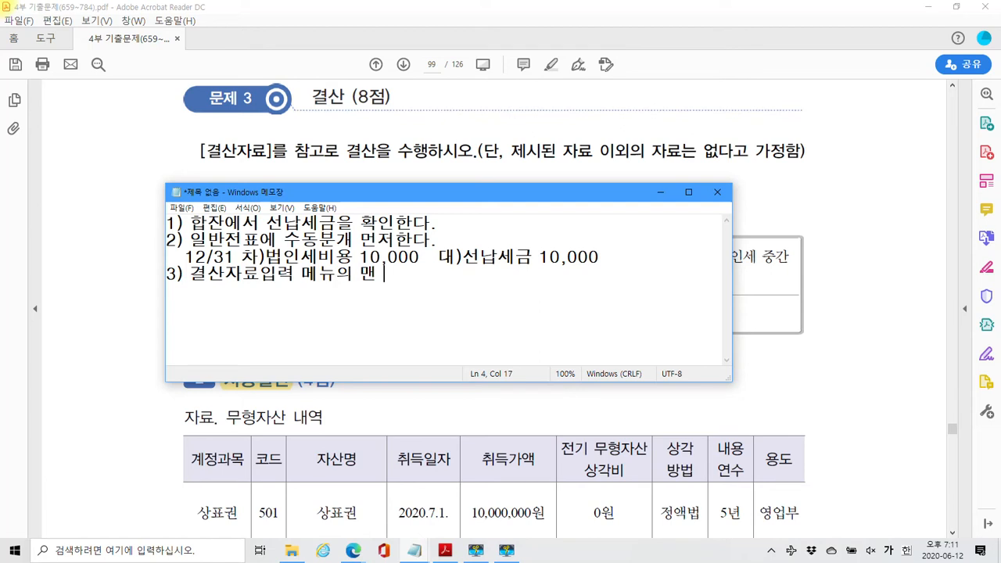
text(앞래에 있는 버)
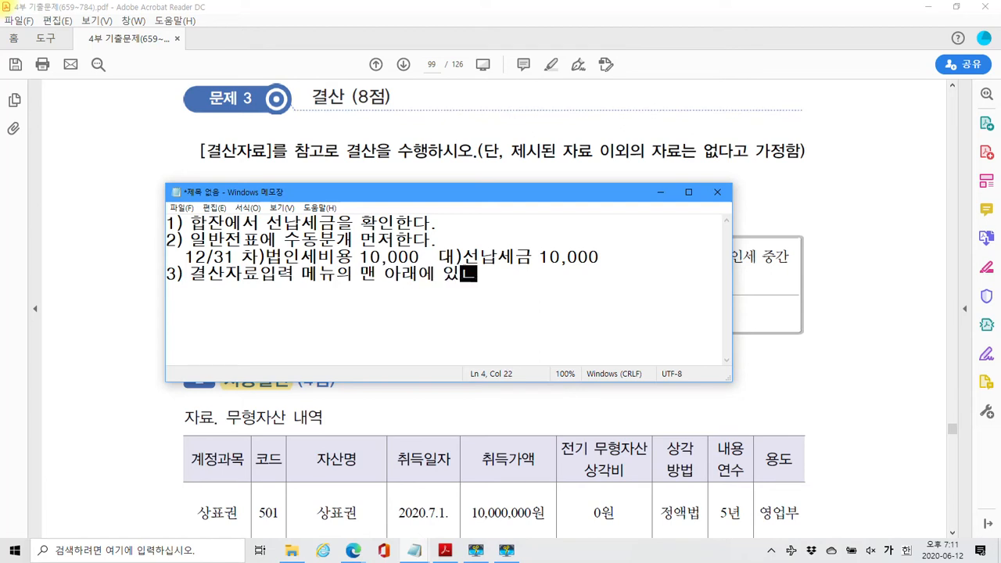
text(인세)
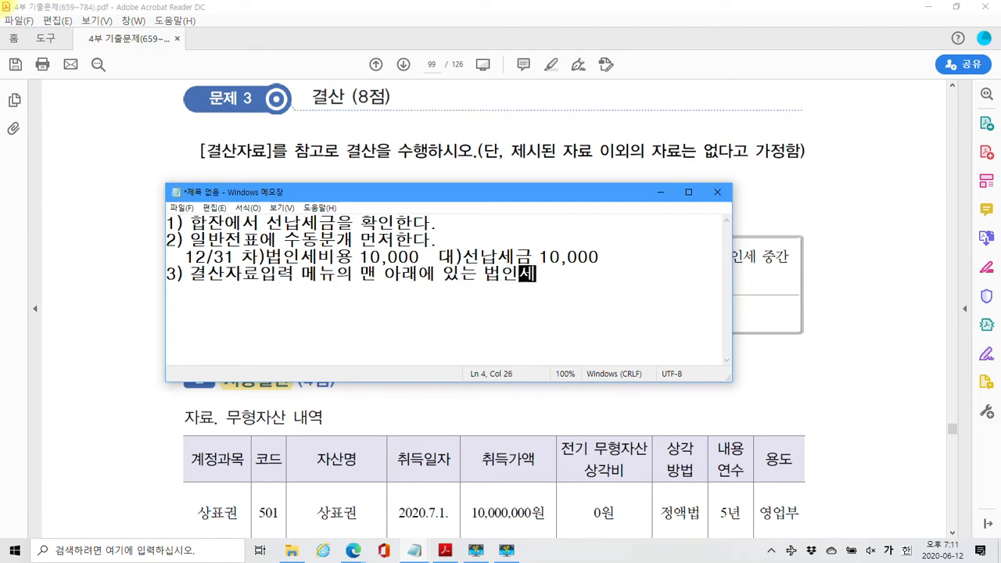
text(3드)
key(BackSpace)
key(BackSpace)
key(BackSpace)
text(에 )
text(선)
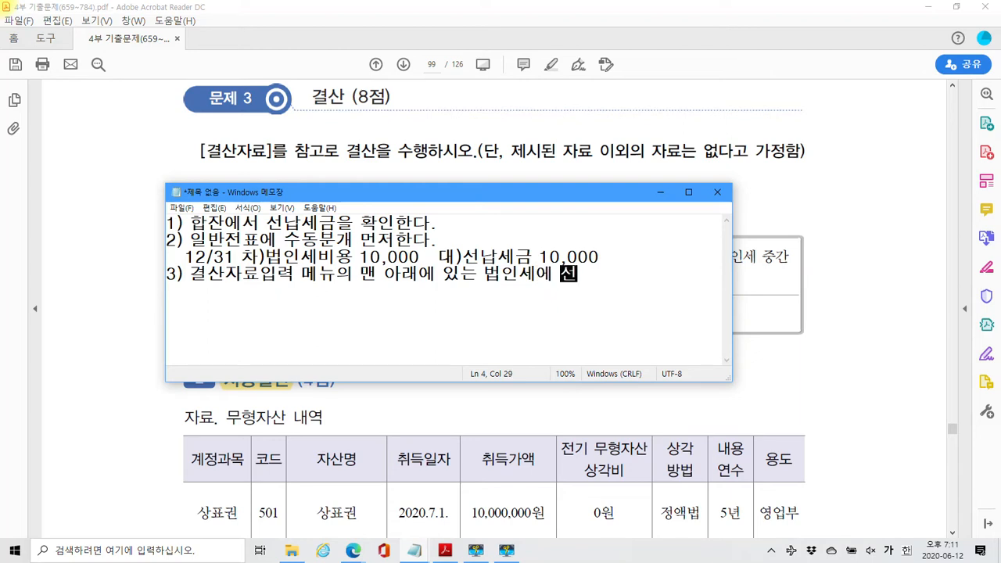
text(납세금을    )
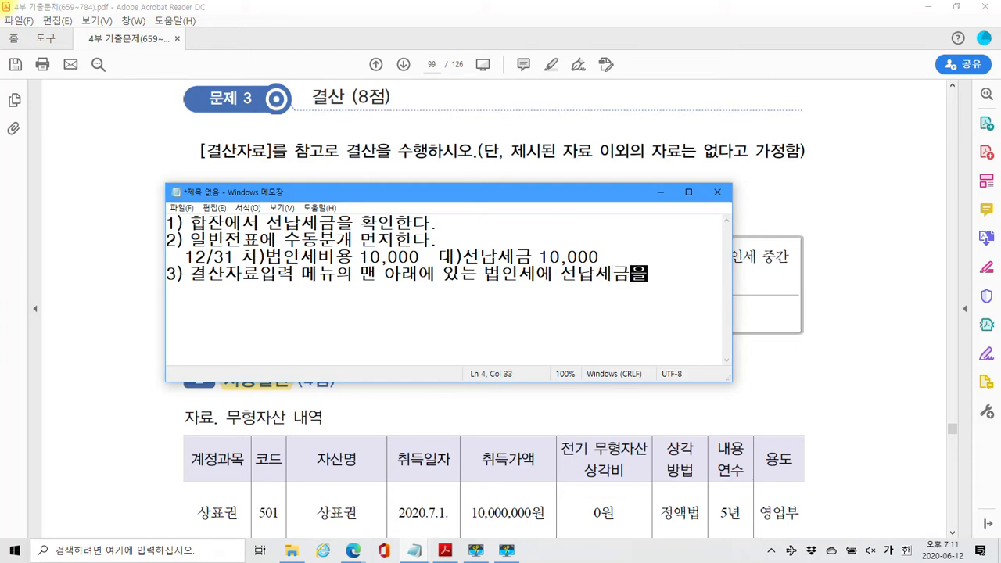
text(차감한 금액을 입력한 후 )
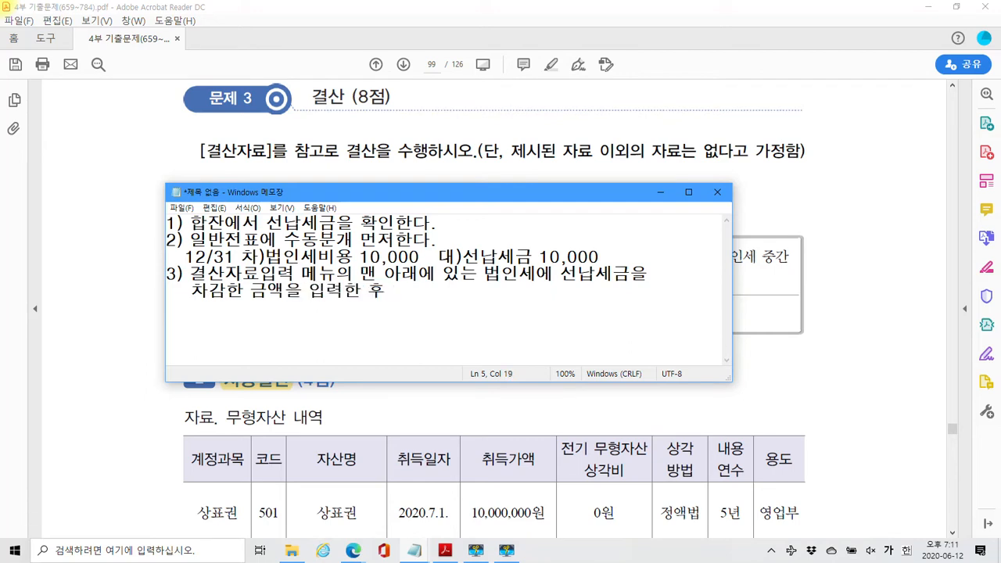
text(전표입력)
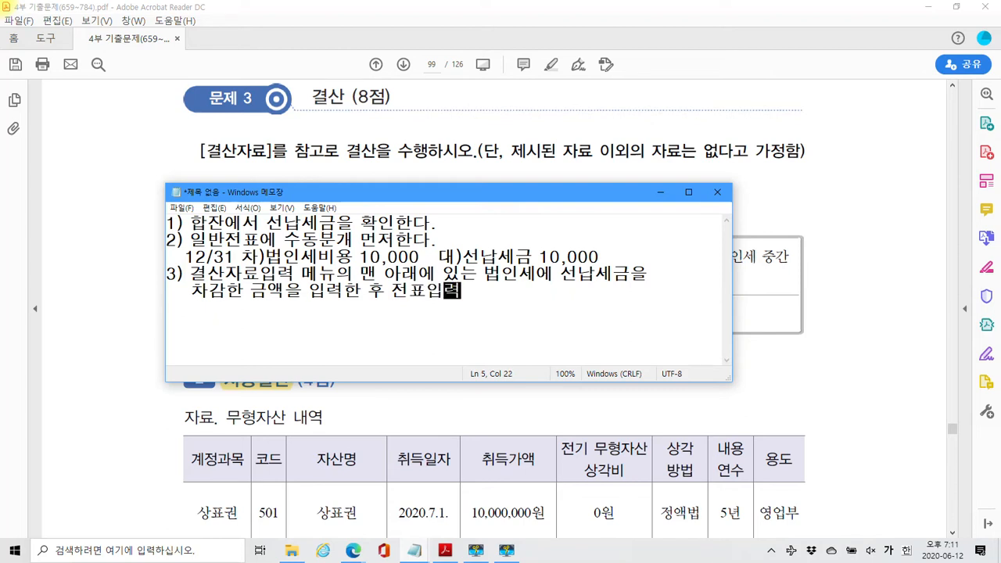
key(BackSpace)
key(BackSpace)
text(추가)
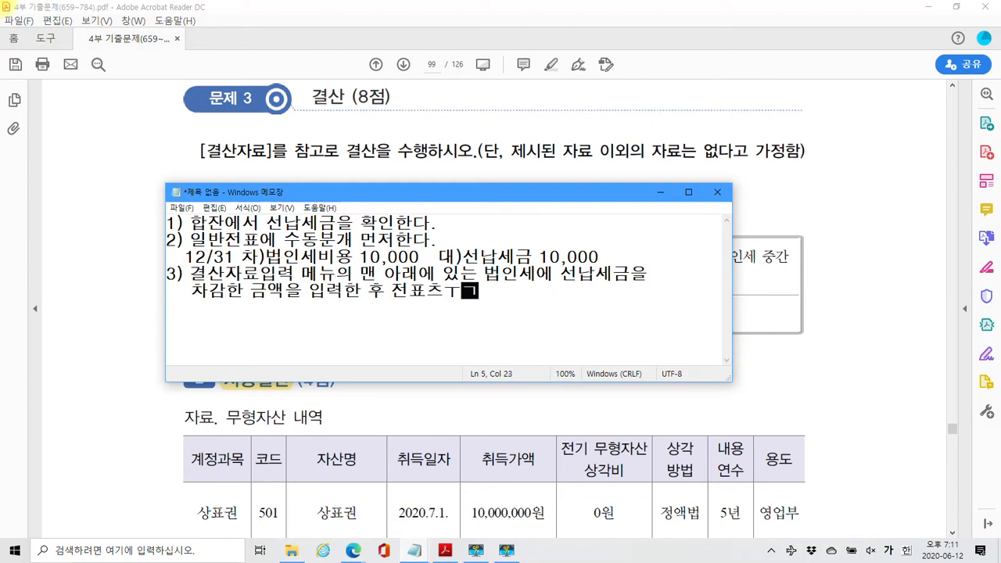
text( 한다.)
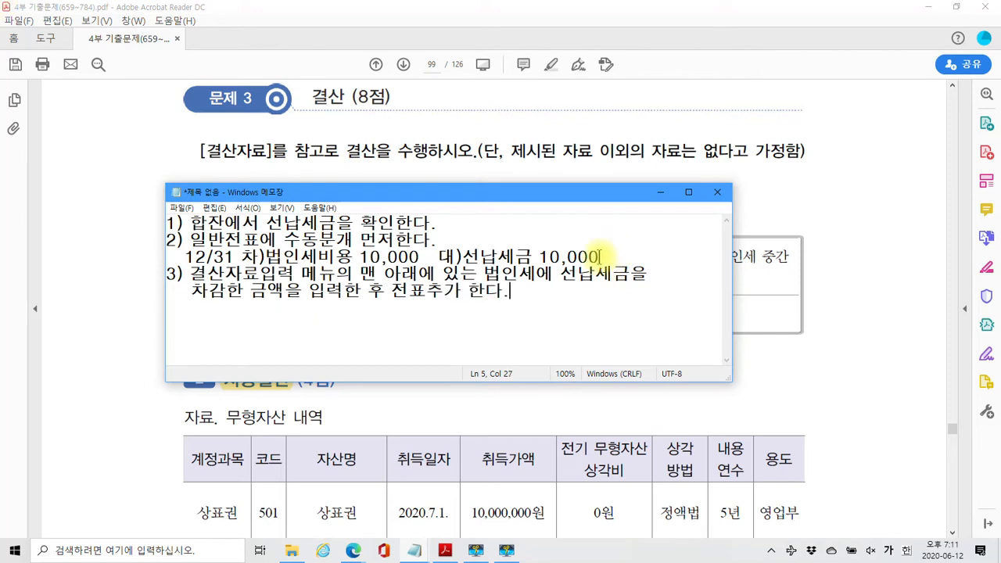
drag(406, 190, 388, 257)
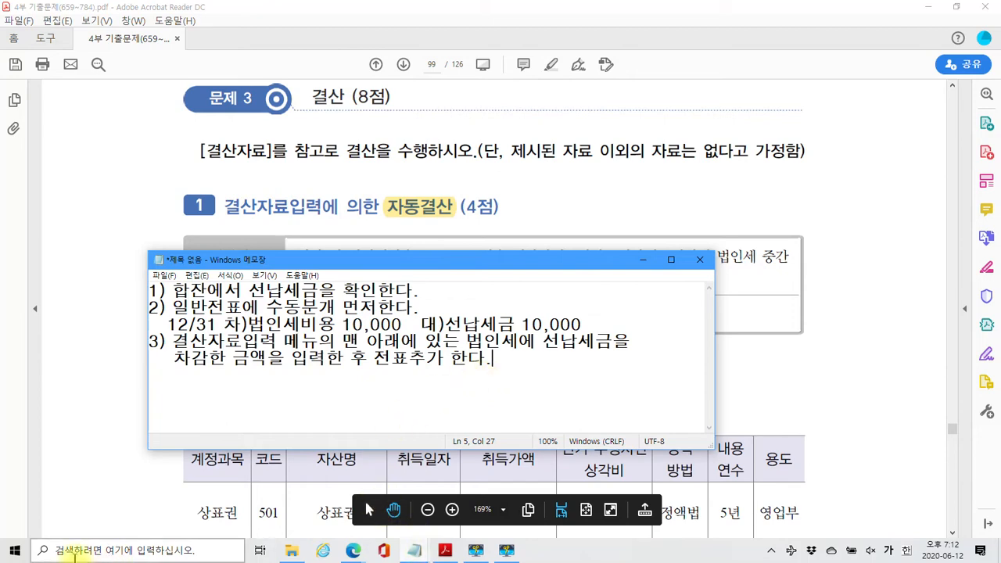
Launch Smart A and log in to the practice company
click(35, 552)
click(22, 551)
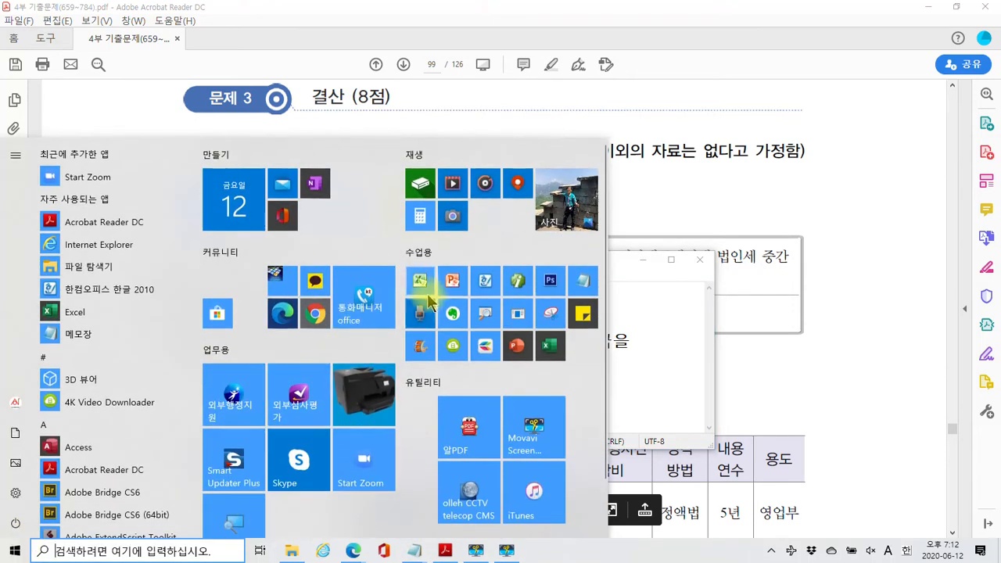
click(515, 280)
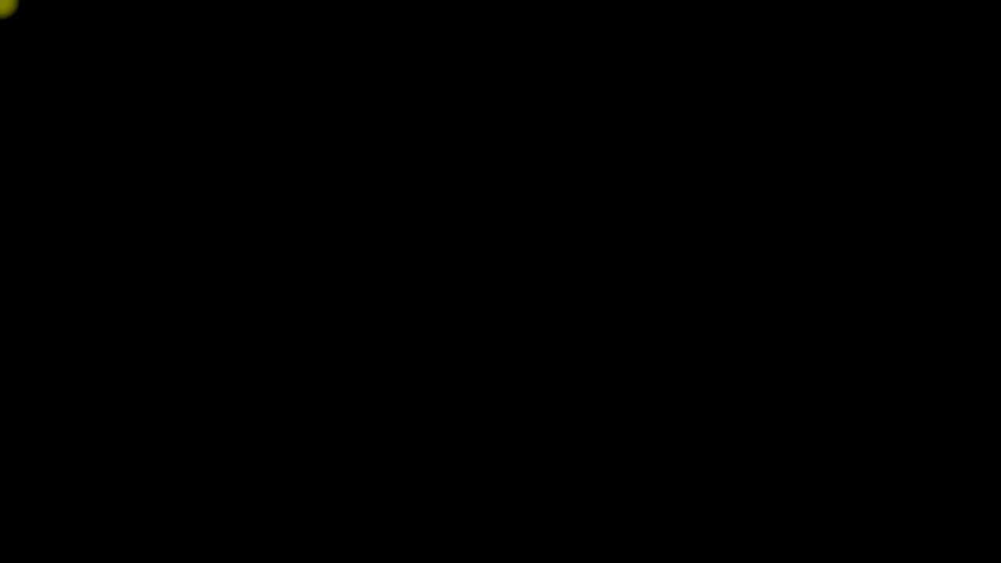
click(459, 362)
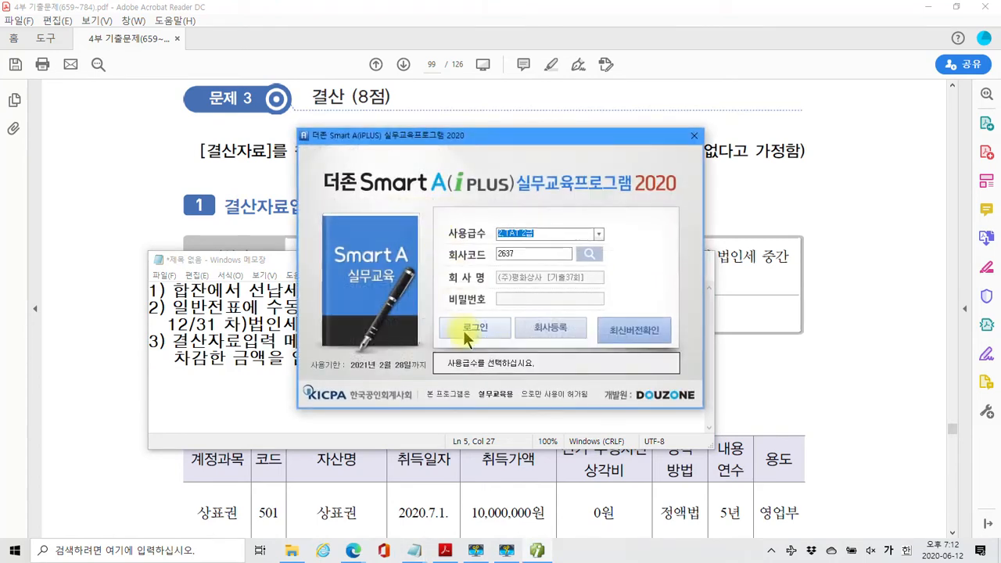
click(473, 330)
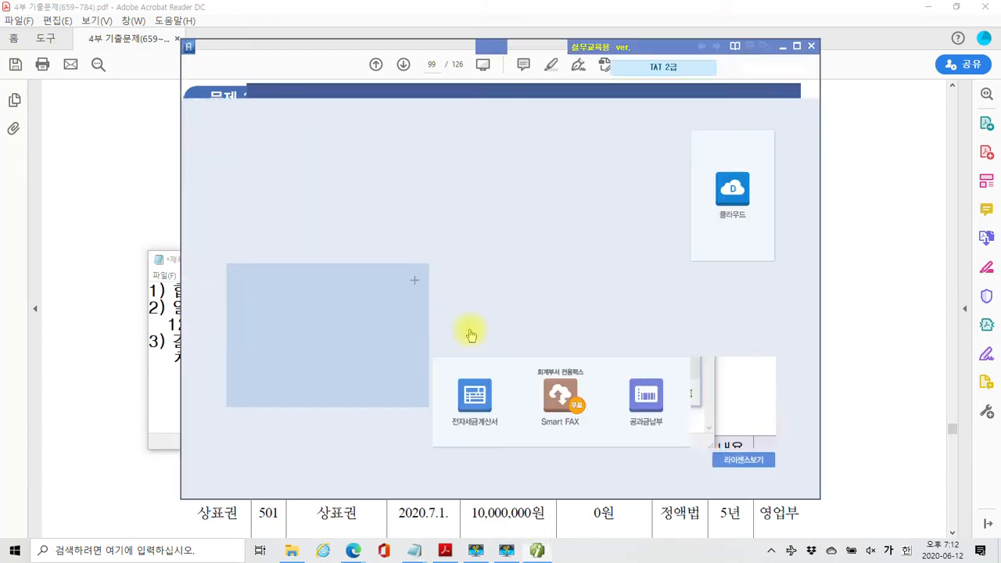
Open the maximized 합계잔액시산표 to check the 27,500,000 선납세금 balance
click(159, 102)
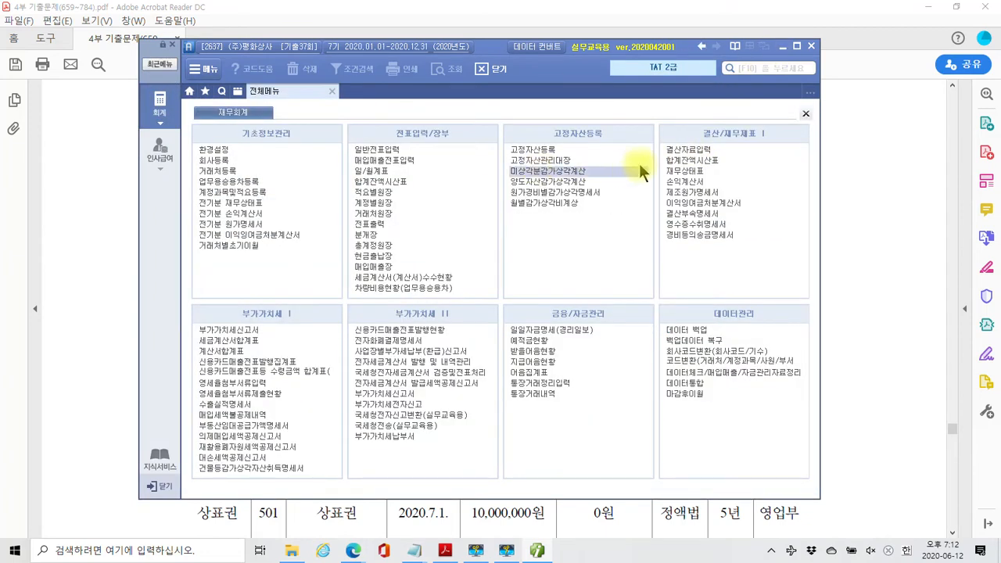
click(675, 160)
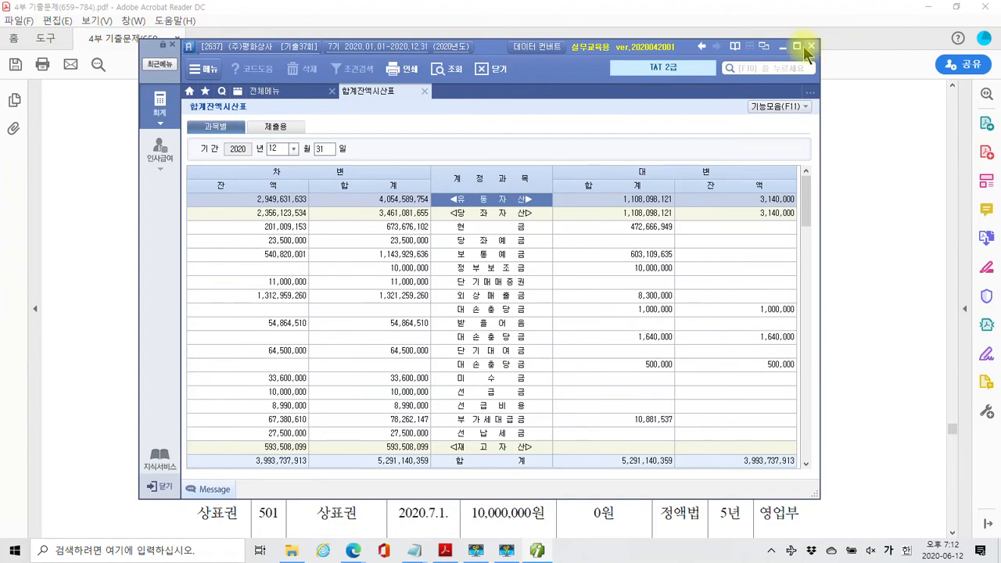
click(796, 47)
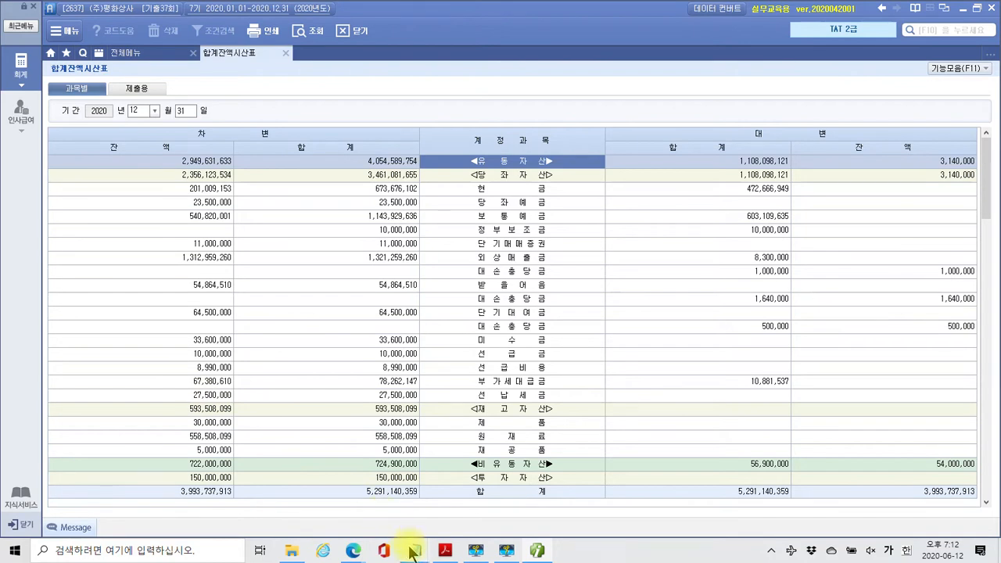
mouse_move(414, 549)
click(150, 50)
Start a 12/31 voucher debiting 998 법인세등 27,500,000, as confirmed in the trial balance
click(223, 111)
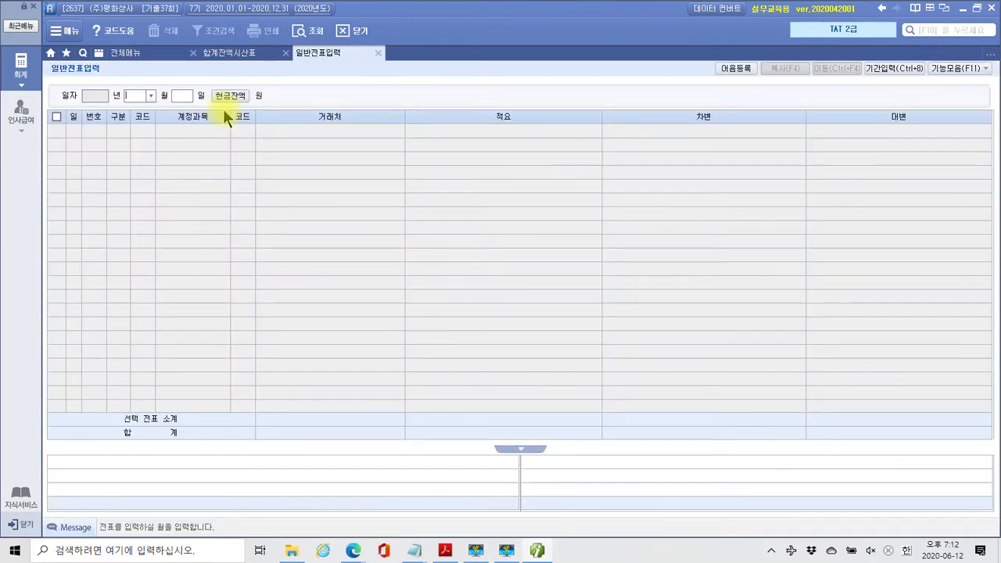
text(12)
key(Return)
text(31)
key(Return)
text(3)
key(Return)
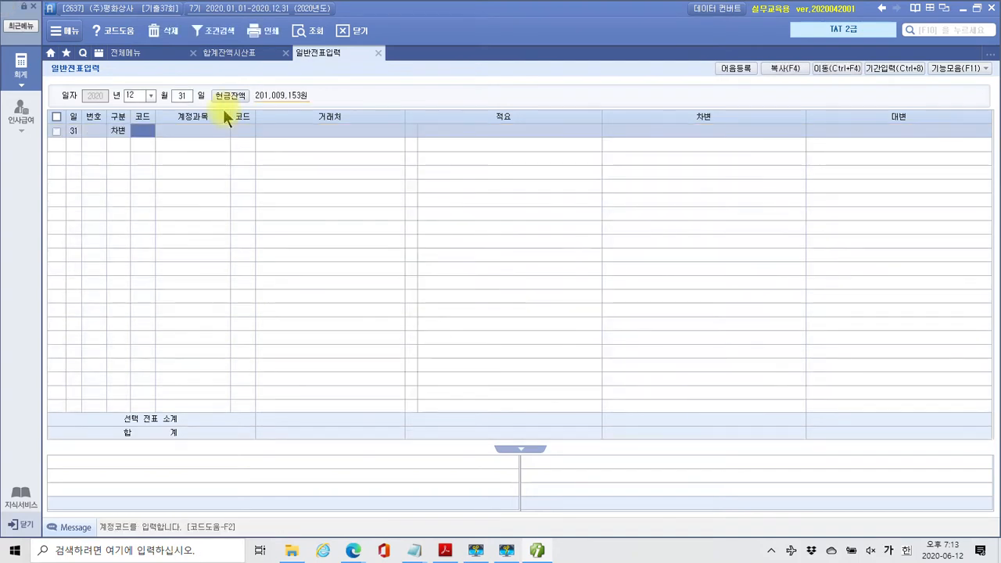
text(법인)
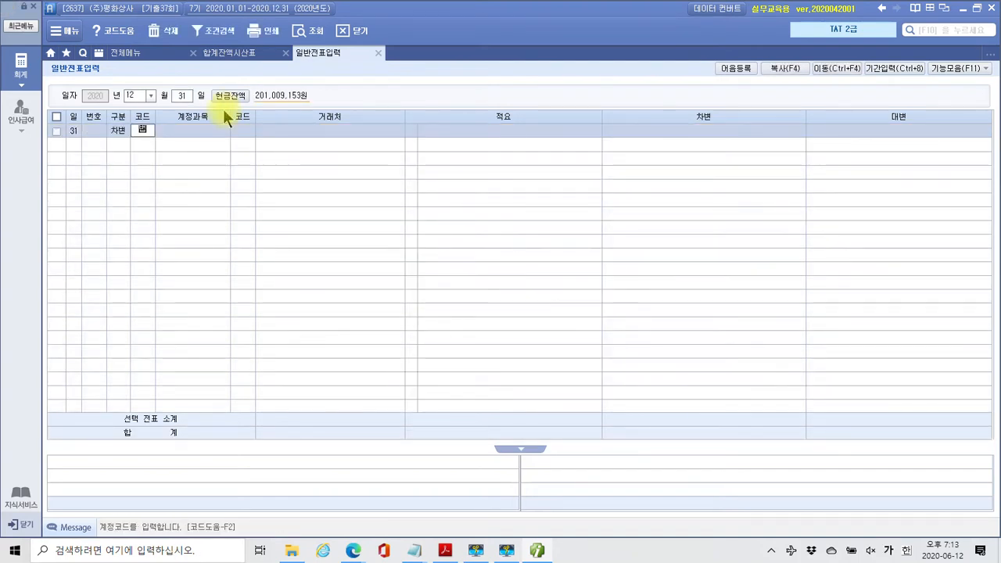
key(Return)
key(Down)
key(Down)
key(Down)
key(Down)
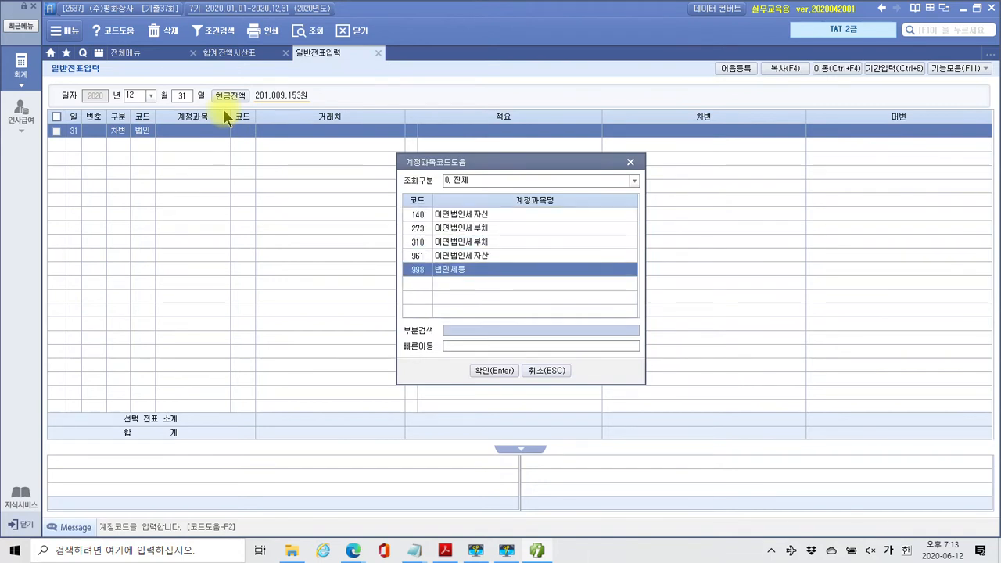
key(Return)
key(Return)
key(Return)
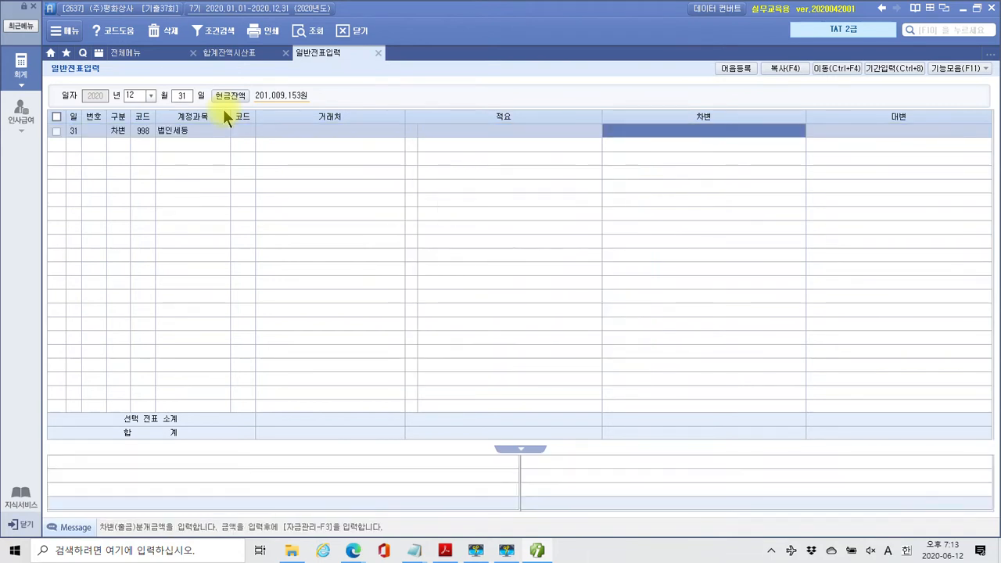
click(231, 53)
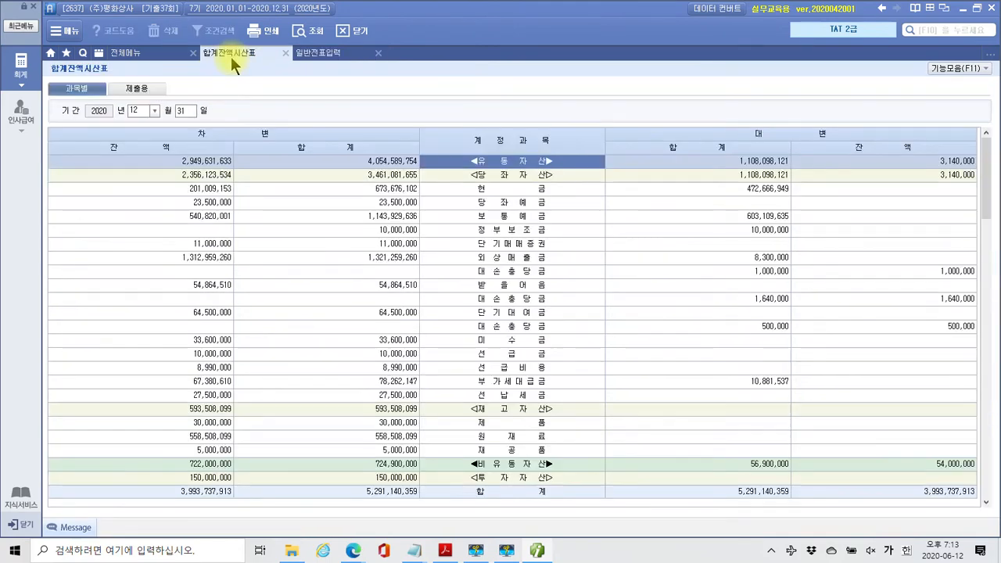
right_click(221, 396)
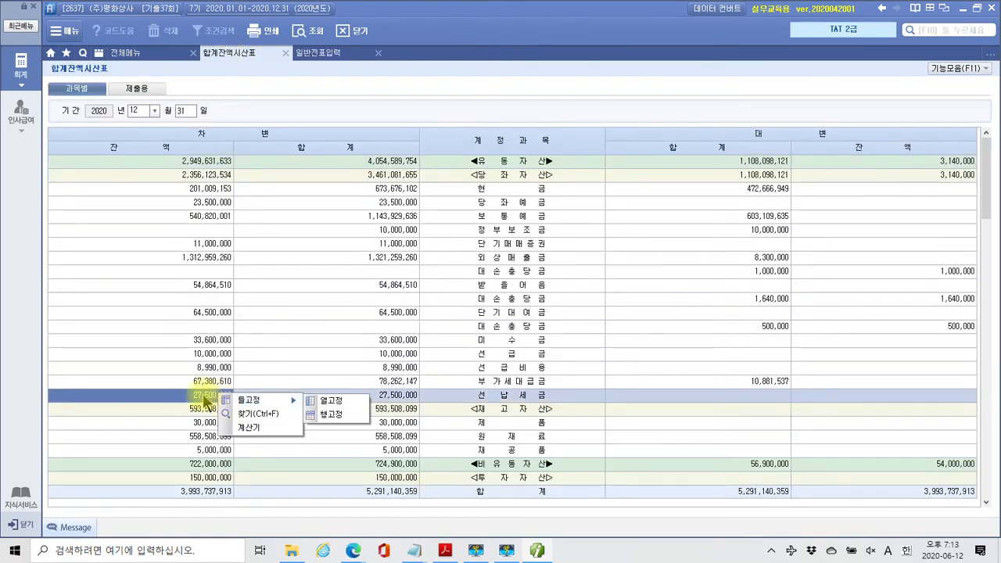
click(204, 398)
click(309, 53)
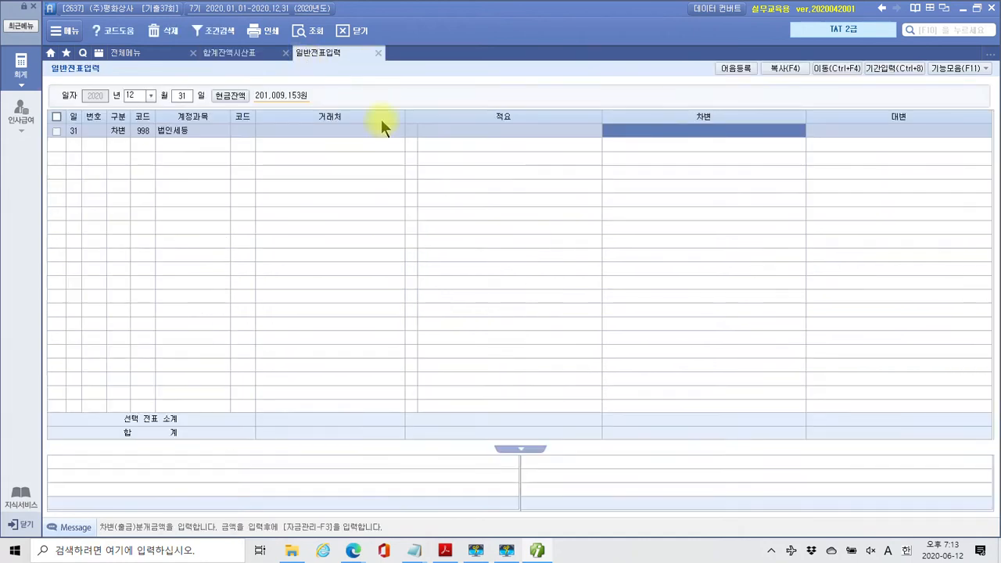
text(27500000)
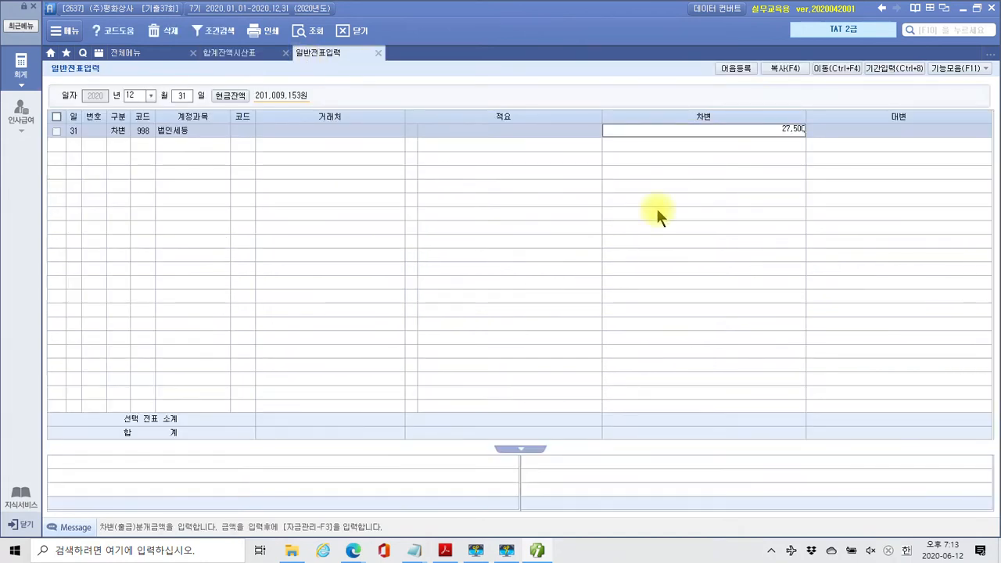
key(Return)
Credit 136 선납세금 27,500,000 to balance the voucher
text(4)
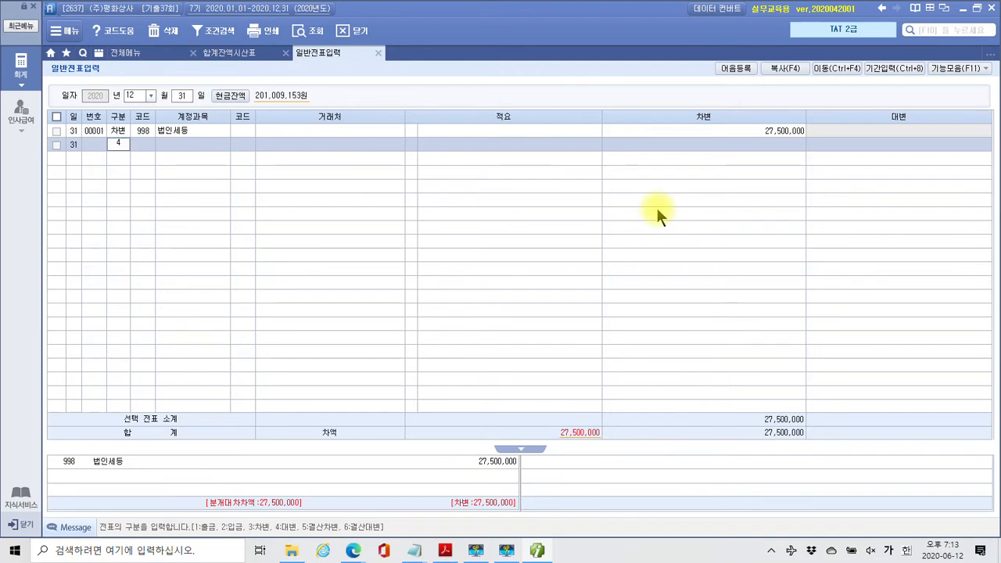
key(Return)
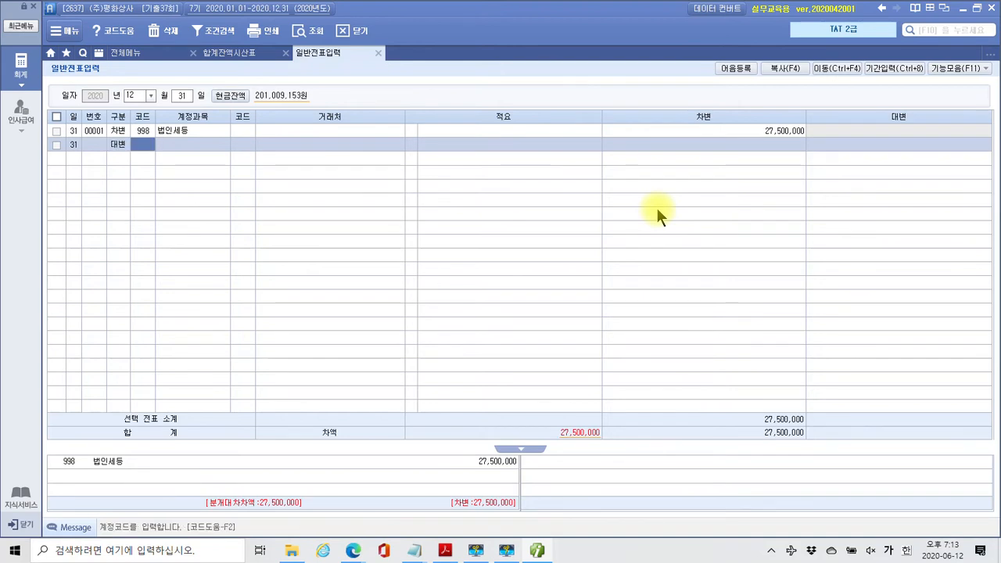
text(선급)
key(Return)
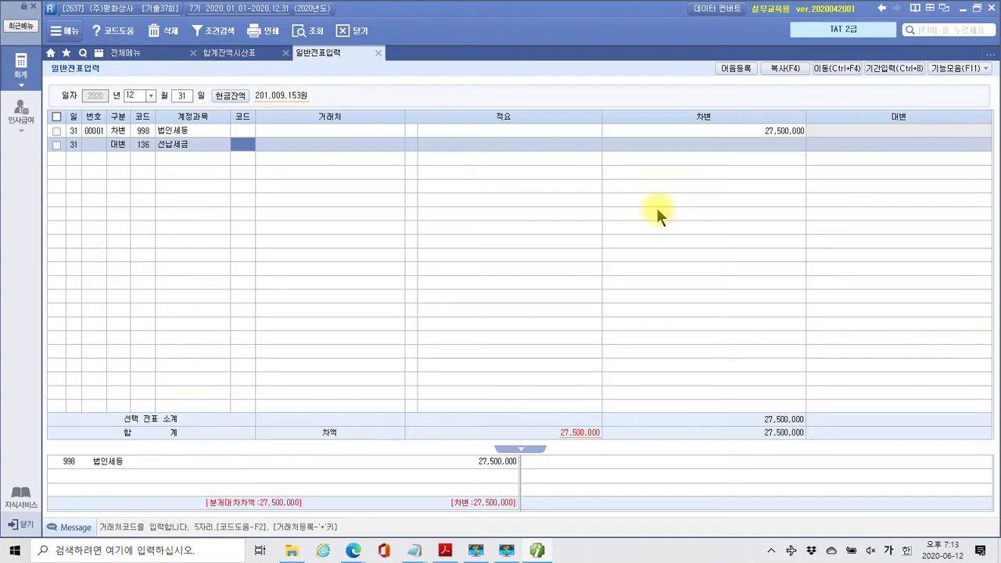
key(Return)
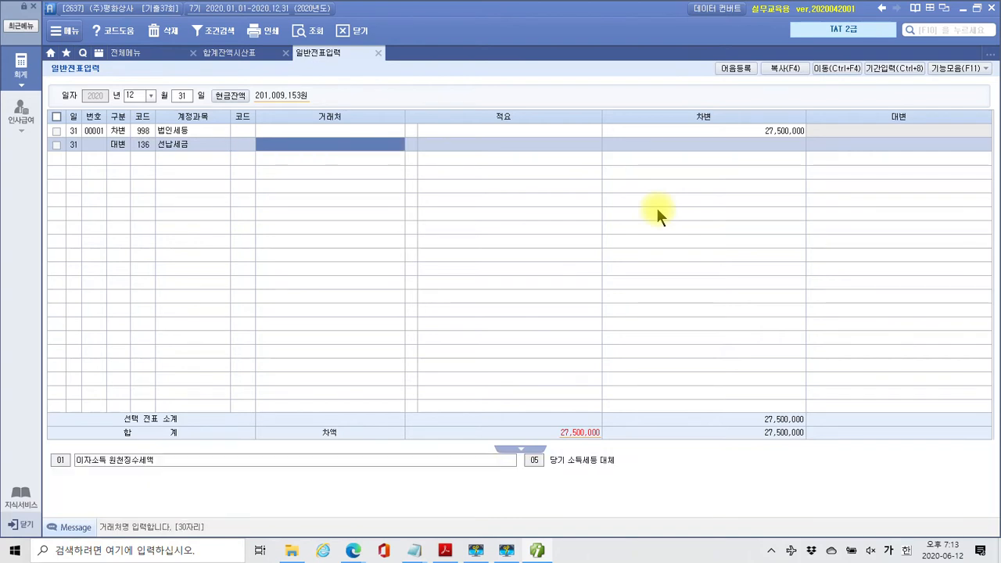
key(Return)
key(Return)
text(27,5)
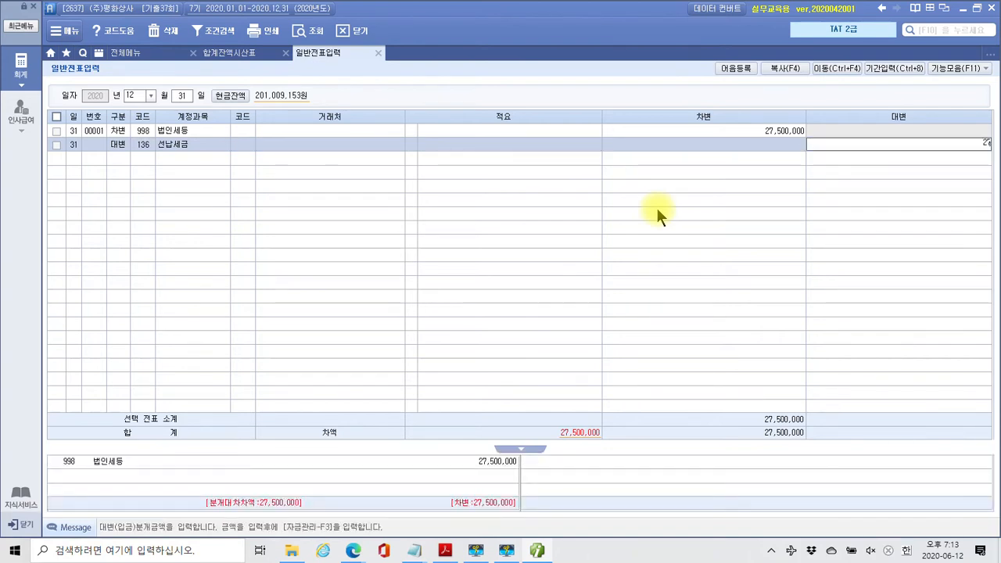
text(00,000)
key(Return)
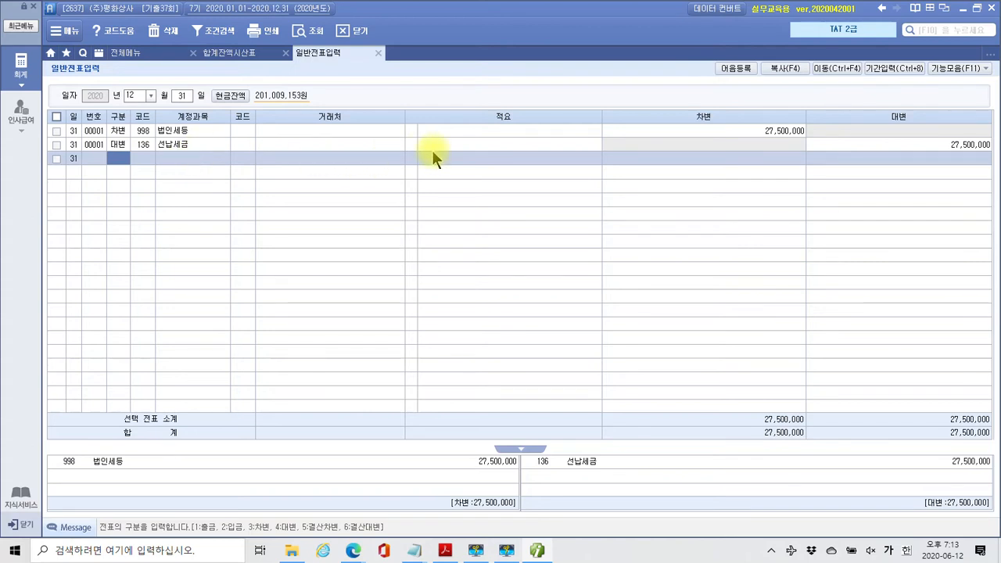
click(182, 146)
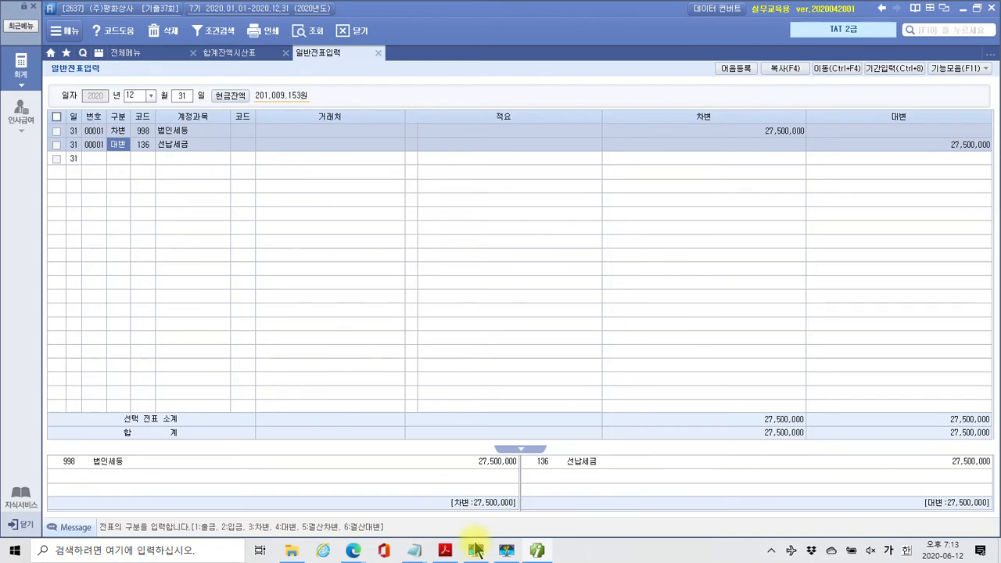
Review the exam PDF and launch Calculator beside the problem text
click(446, 551)
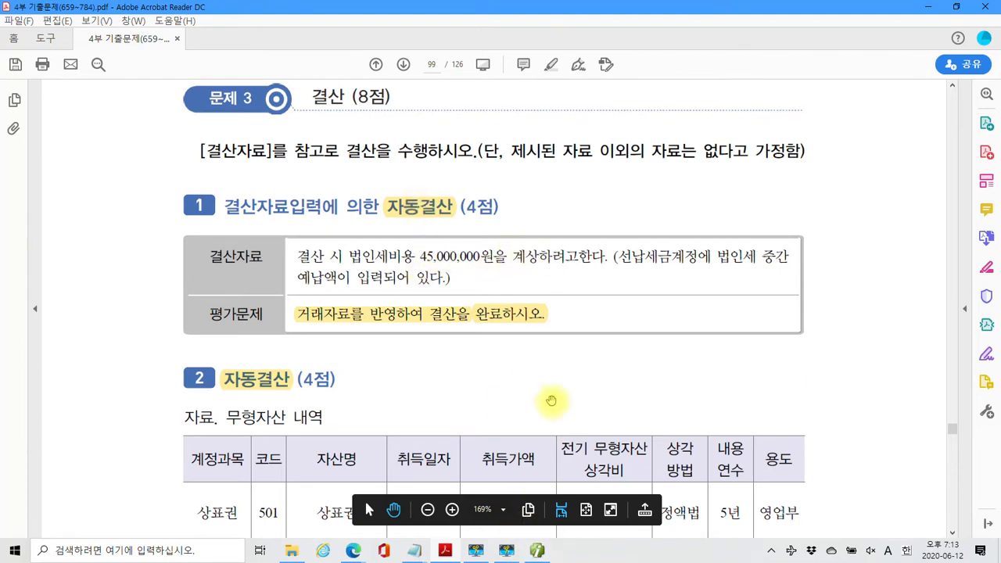
click(537, 551)
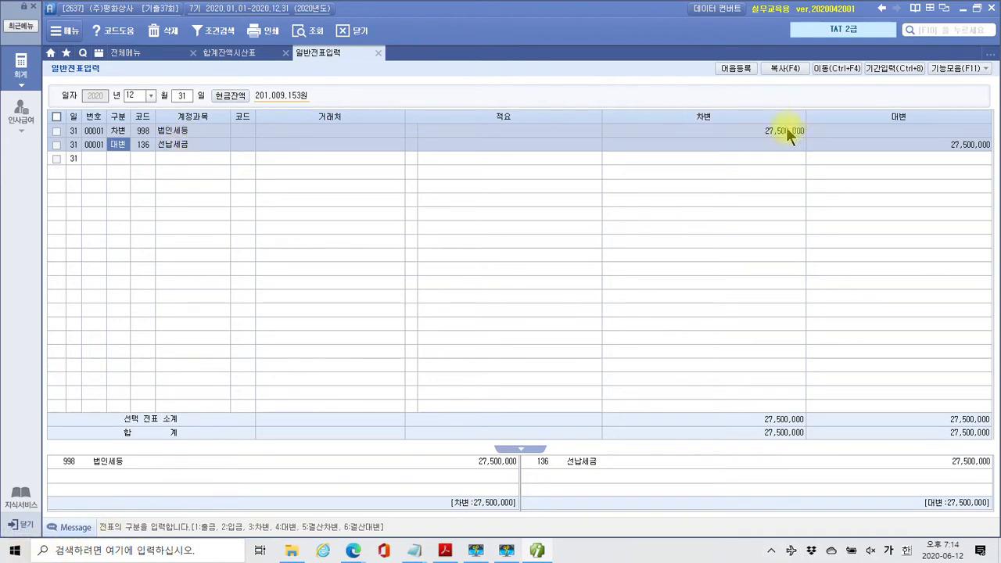
click(446, 550)
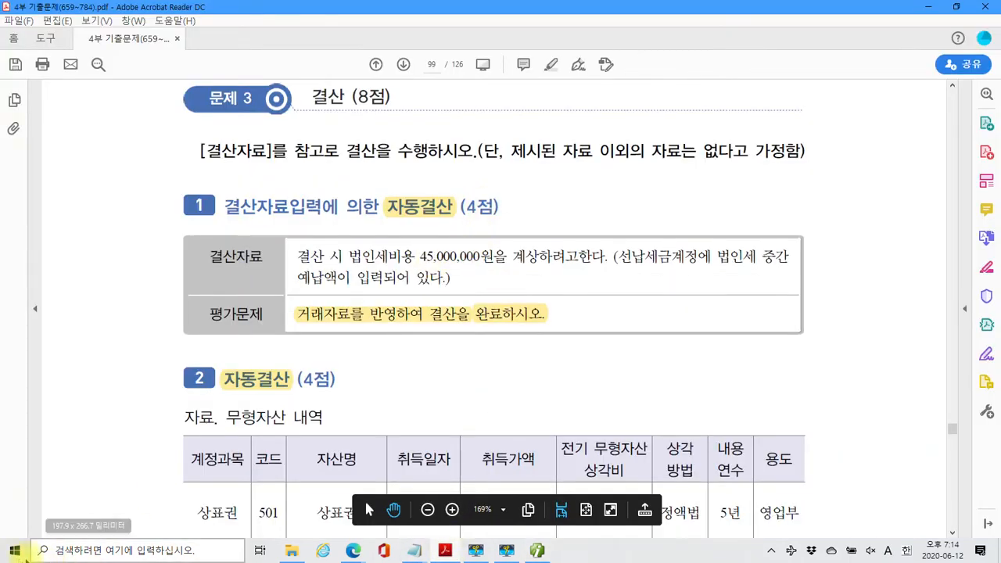
click(14, 551)
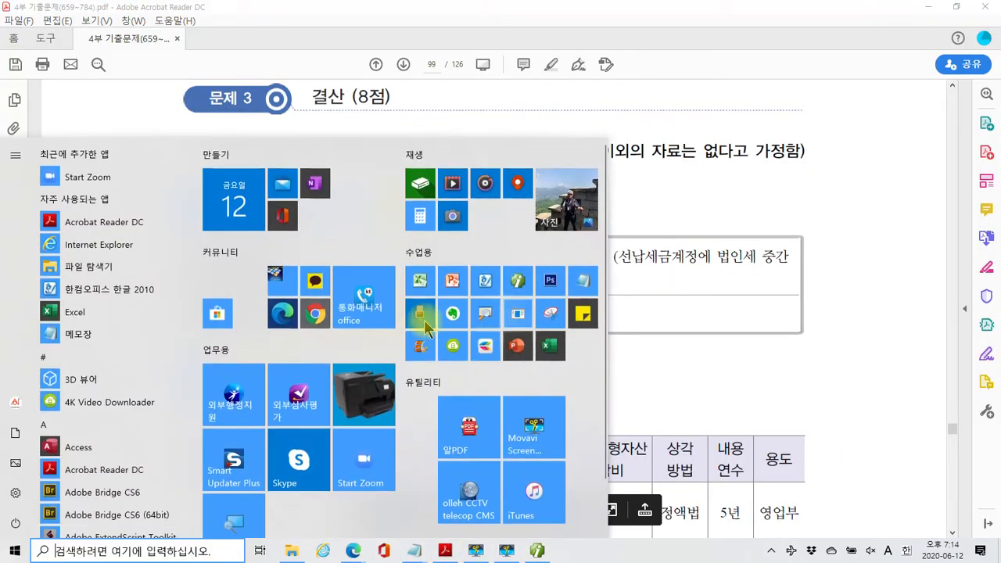
click(418, 217)
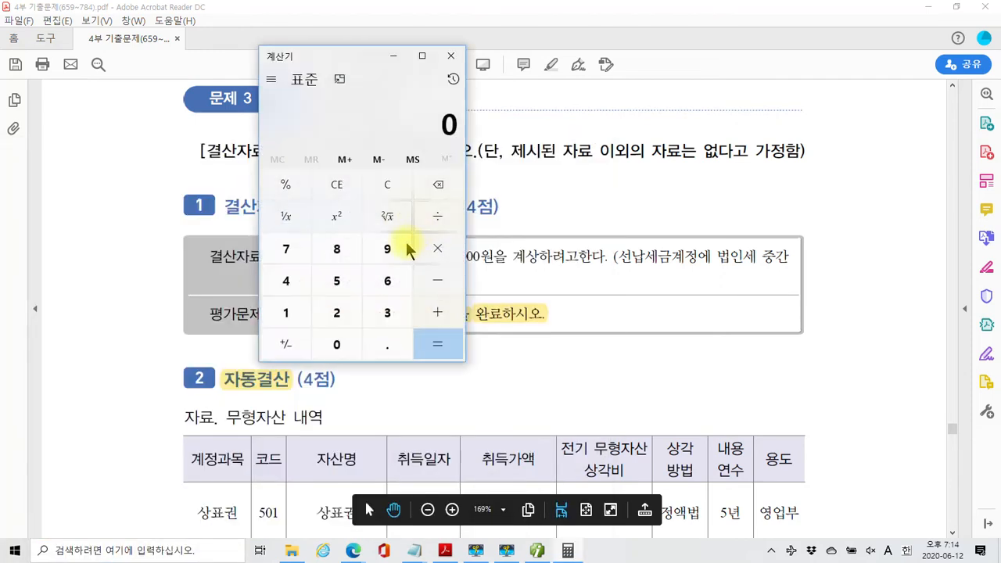
drag(347, 56, 757, 131)
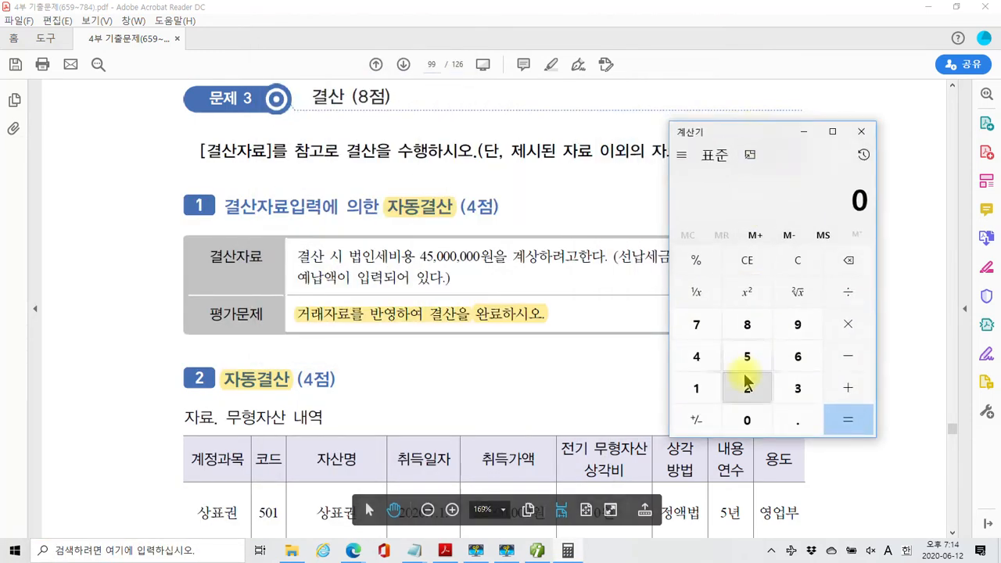
Compute 45,000,000 − 27,500,000 in Calculator
click(696, 357)
click(747, 357)
double_click(747, 420)
click(747, 420)
triple_click(748, 420)
click(849, 364)
click(747, 389)
click(696, 324)
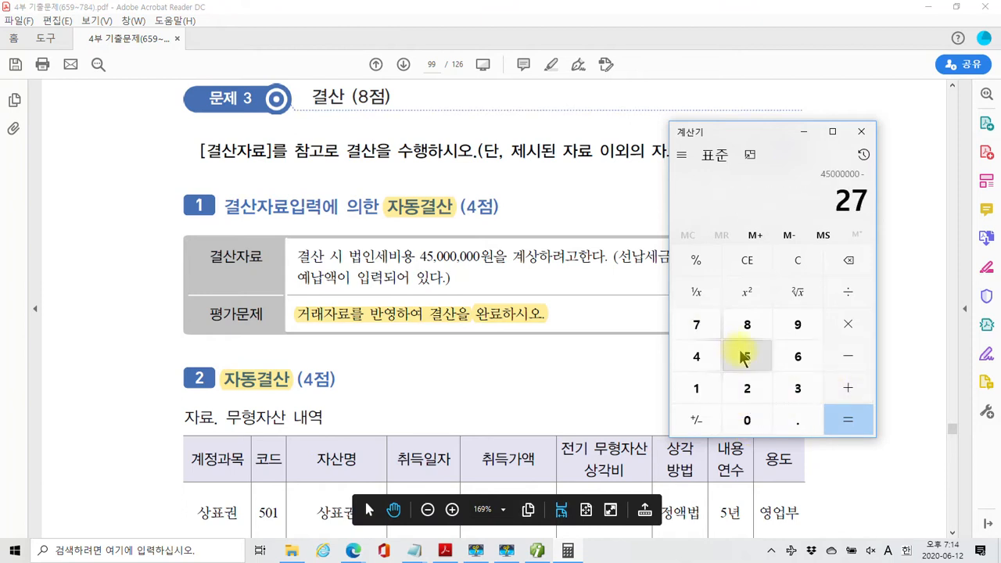
click(748, 356)
click(747, 420)
click(747, 421)
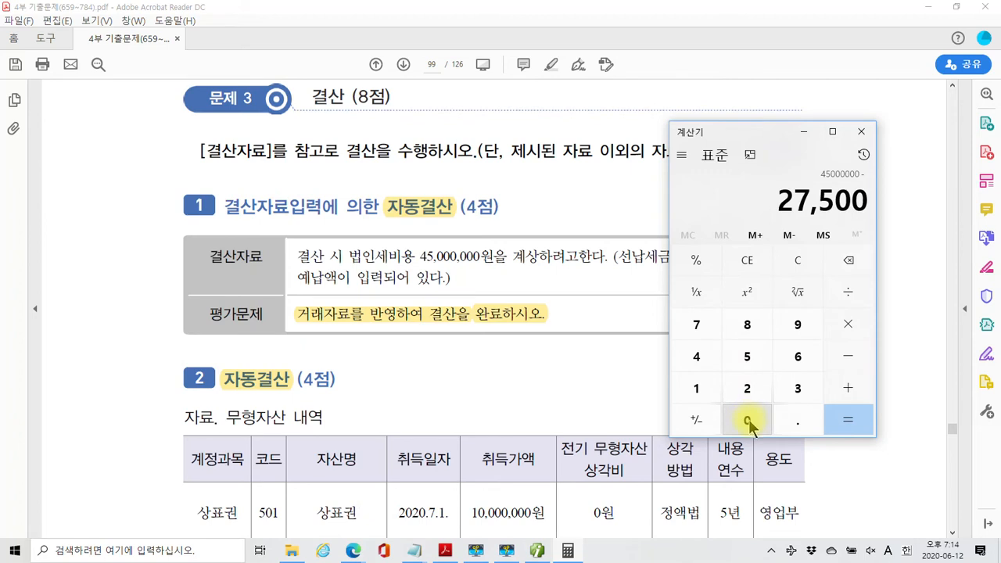
double_click(747, 420)
click(747, 420)
click(847, 422)
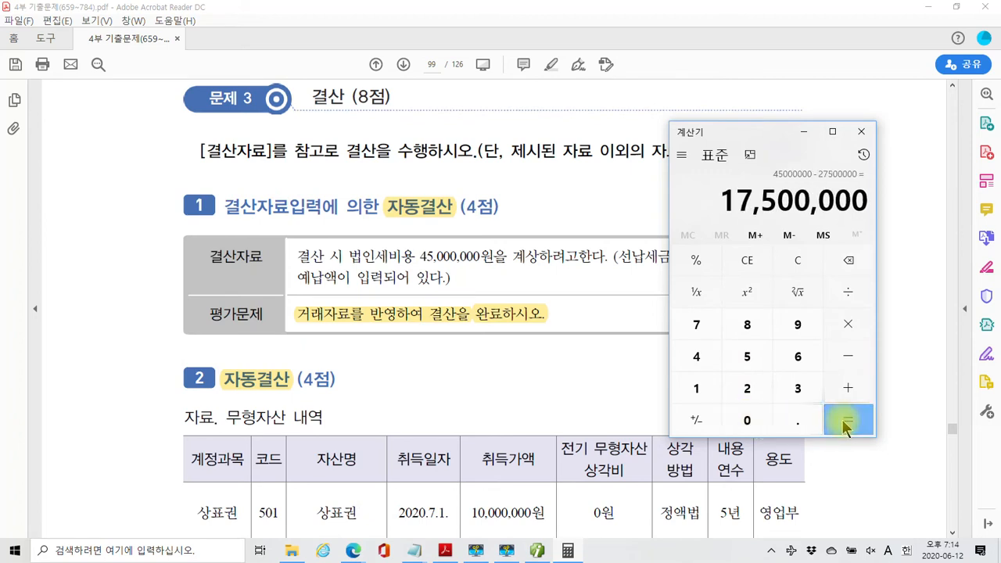
Copy the 17,500,000 result
right_click(808, 216)
click(812, 205)
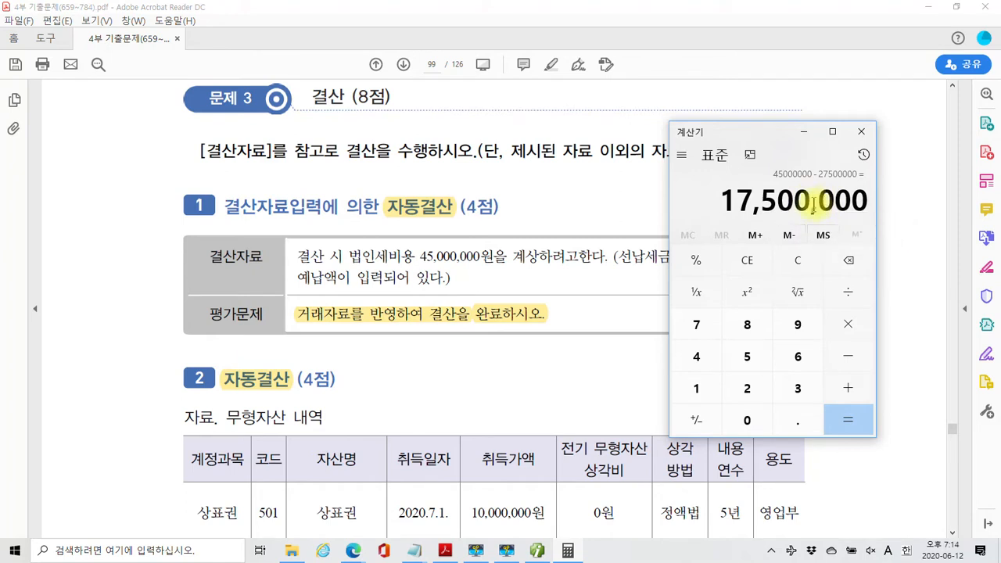
drag(721, 201, 872, 203)
right_click(856, 208)
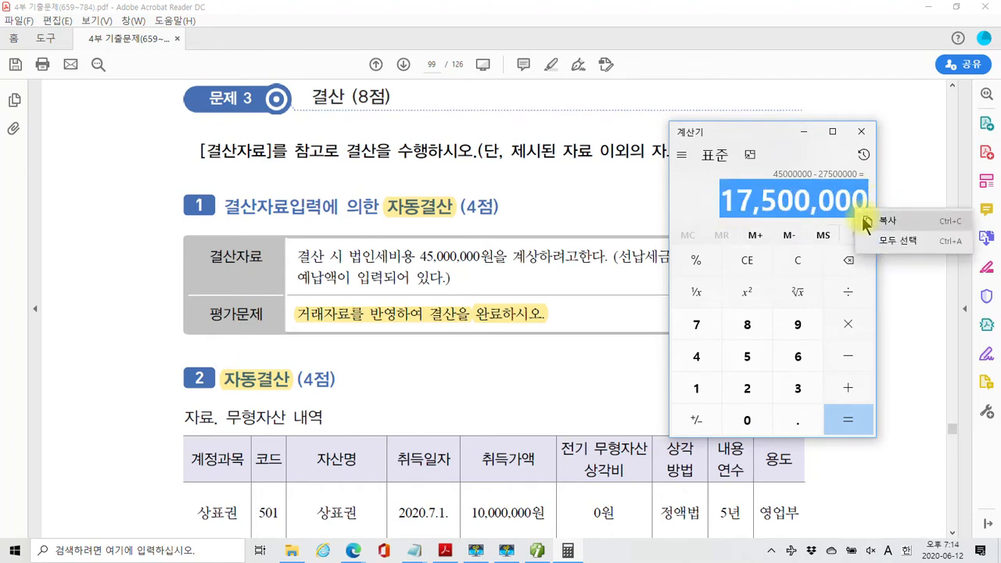
click(868, 221)
click(591, 214)
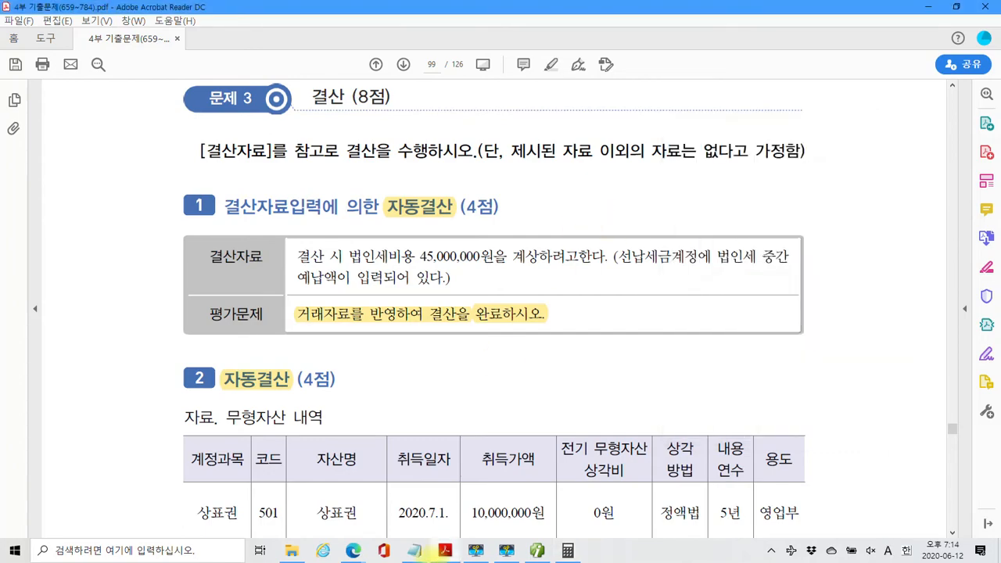
Open 결산자료입력 for the period 01 to 12
click(536, 552)
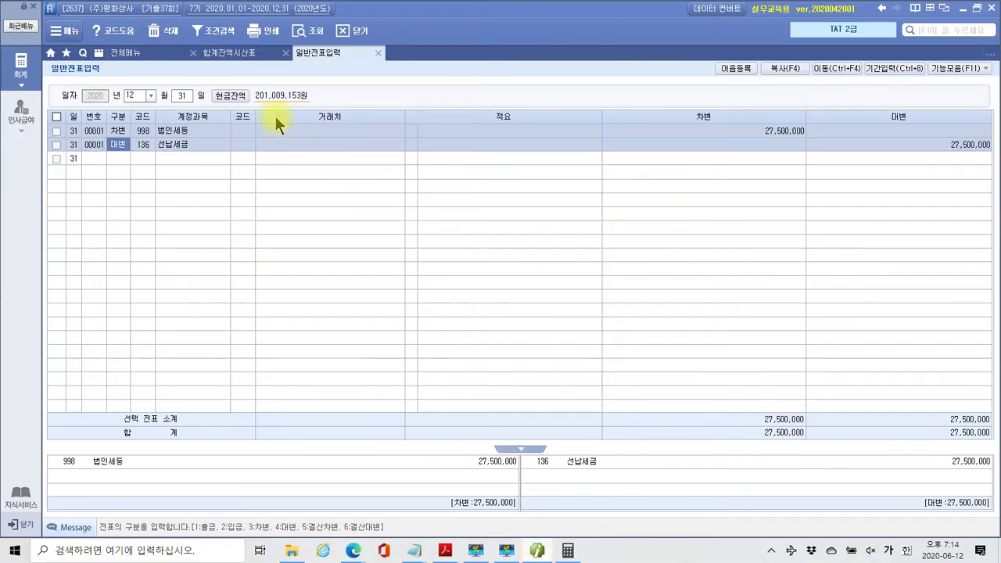
click(155, 52)
click(542, 110)
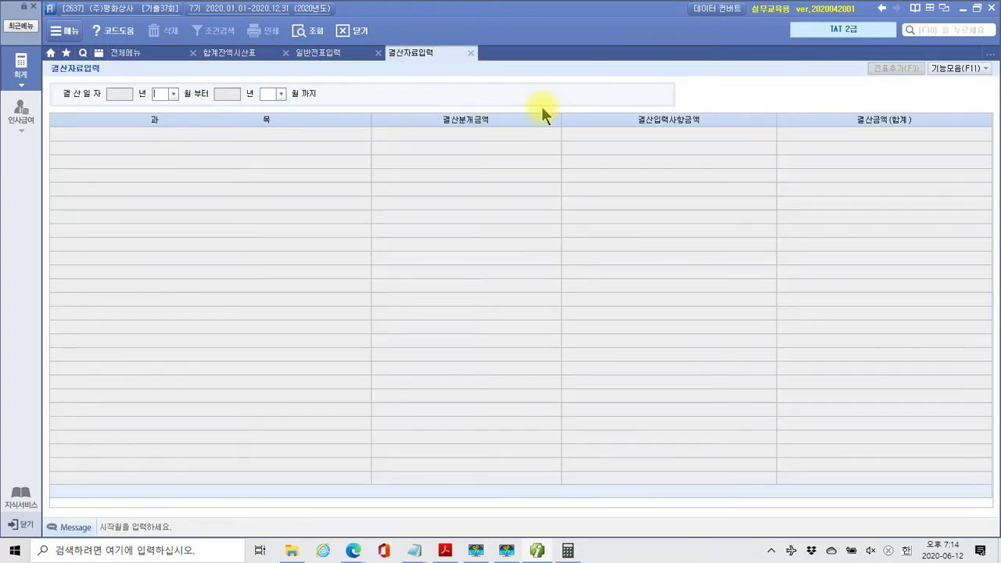
text(01)
key(Return)
text(12)
key(Return)
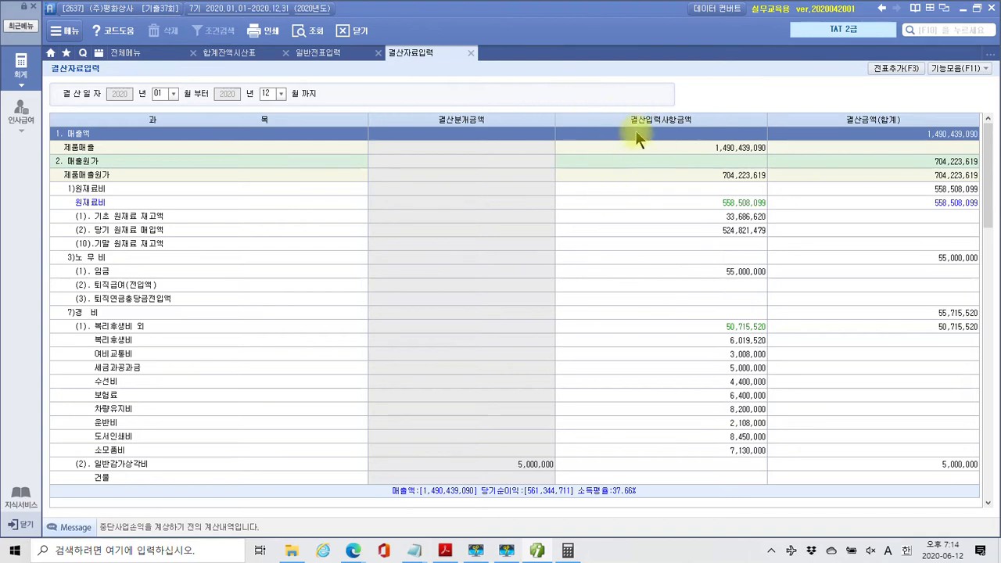
Enter 17,500,000 as 법인세 계상, making 45,000,000 total, and add the closing entries
scroll(660, 290, down, 15)
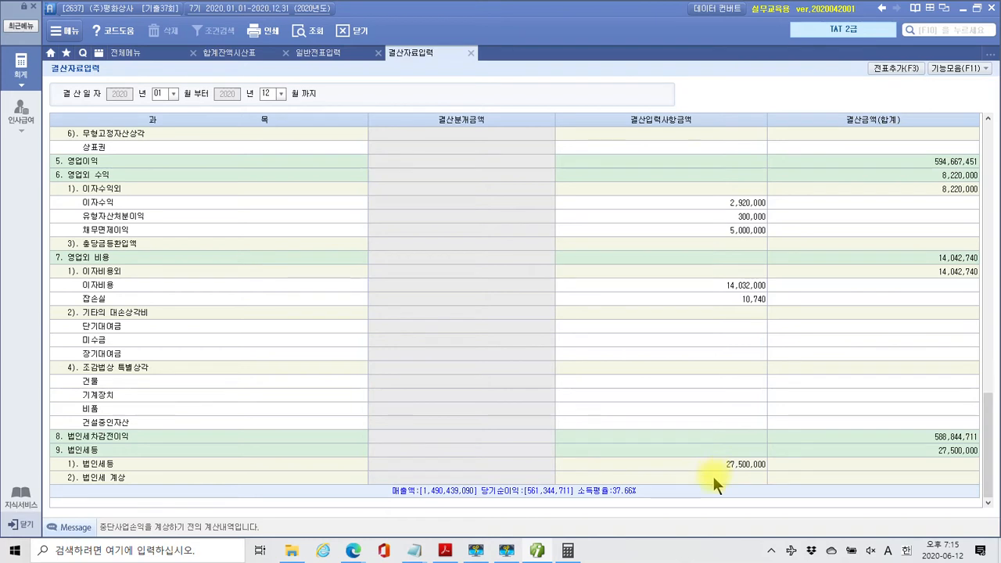
click(713, 476)
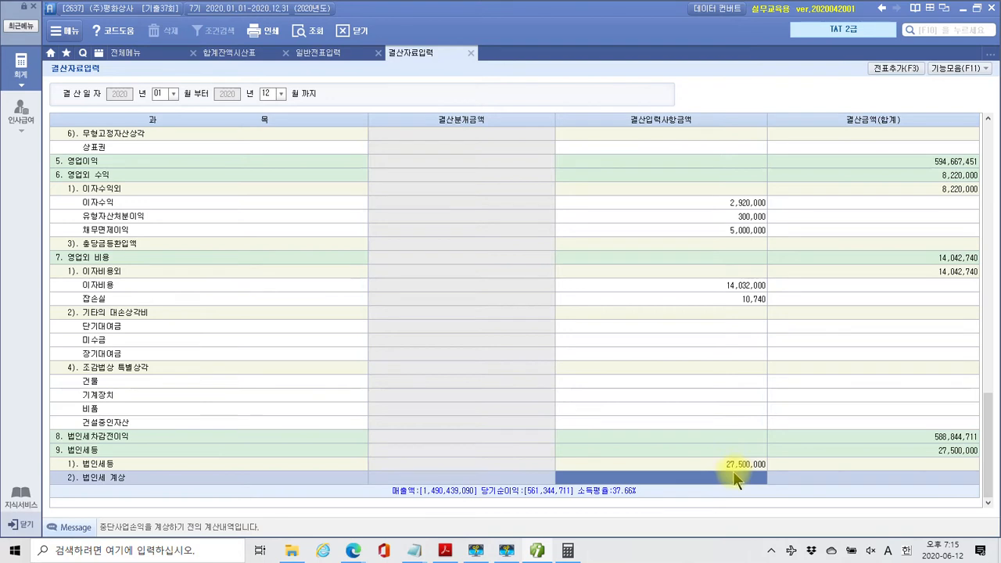
text(17500000)
key(Return)
click(101, 453)
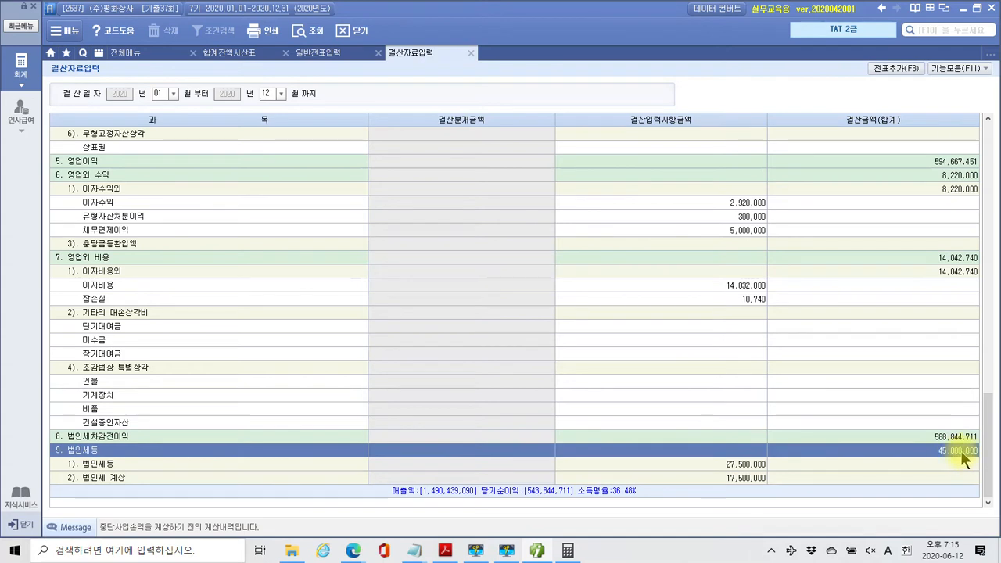
click(727, 479)
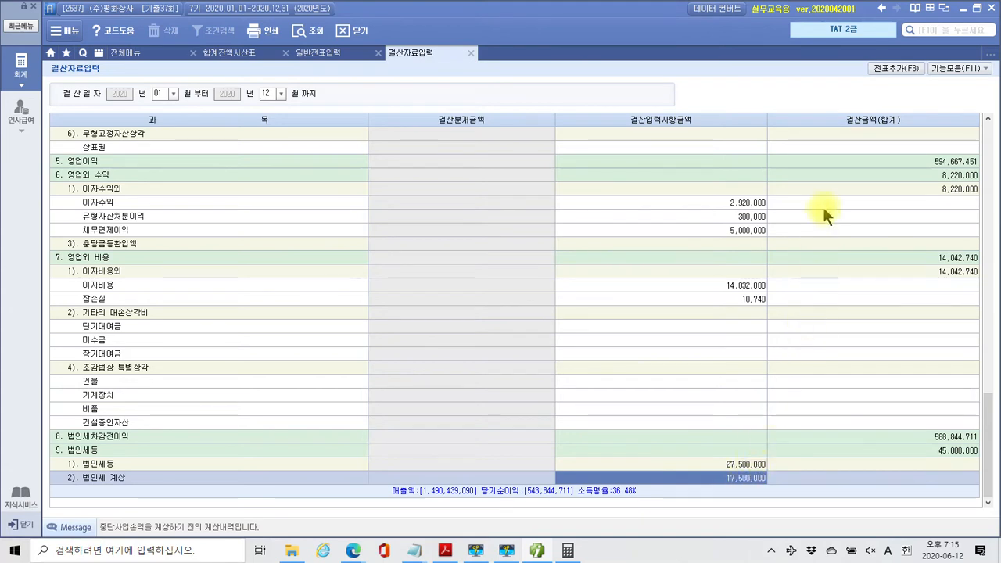
click(890, 68)
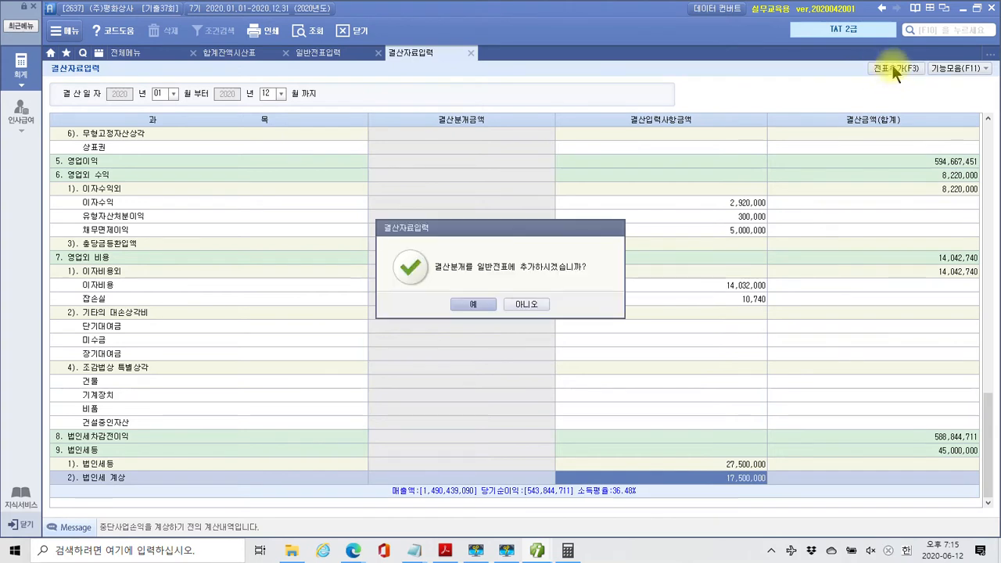
click(484, 305)
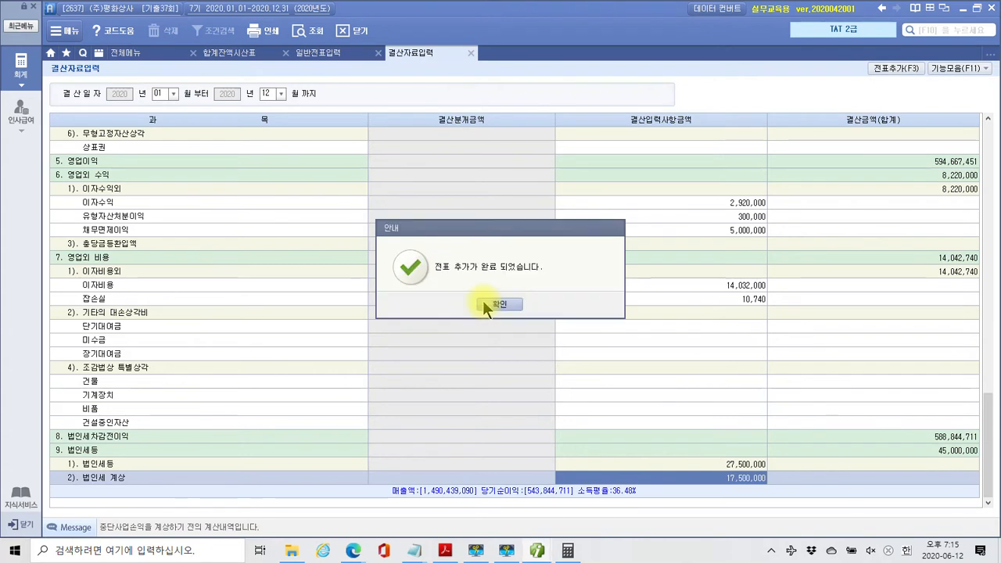
click(498, 304)
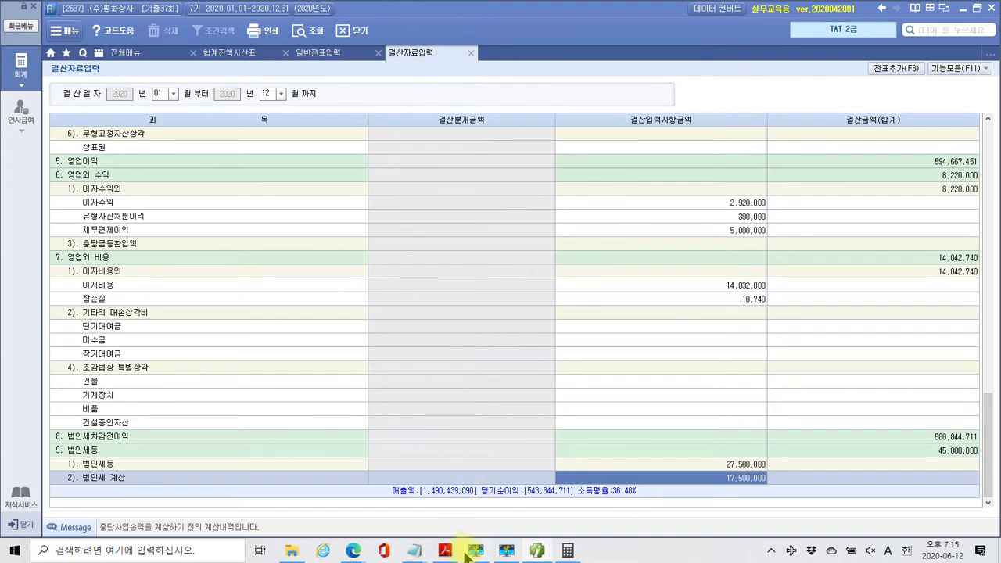
mouse_move(444, 553)
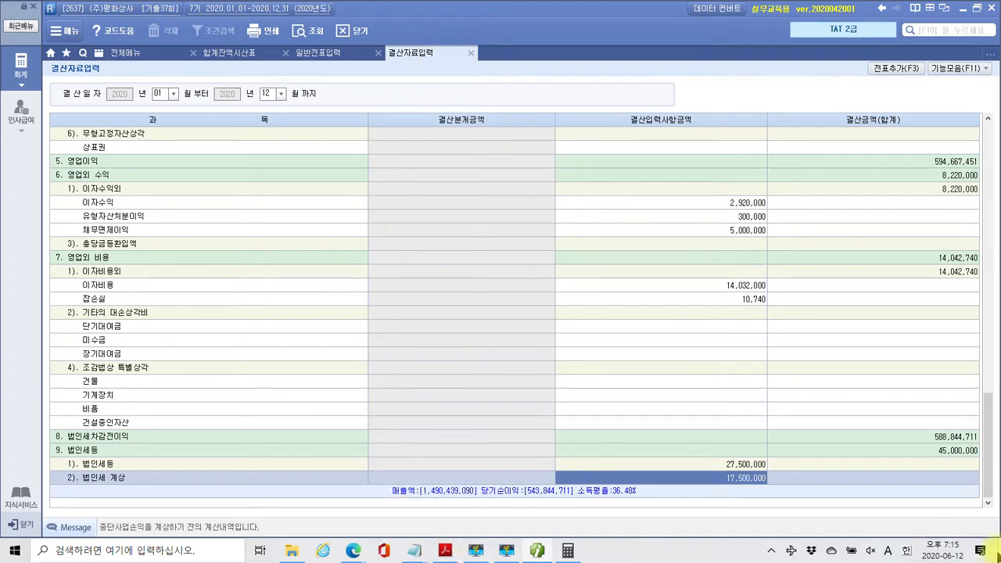
mouse_move(476, 553)
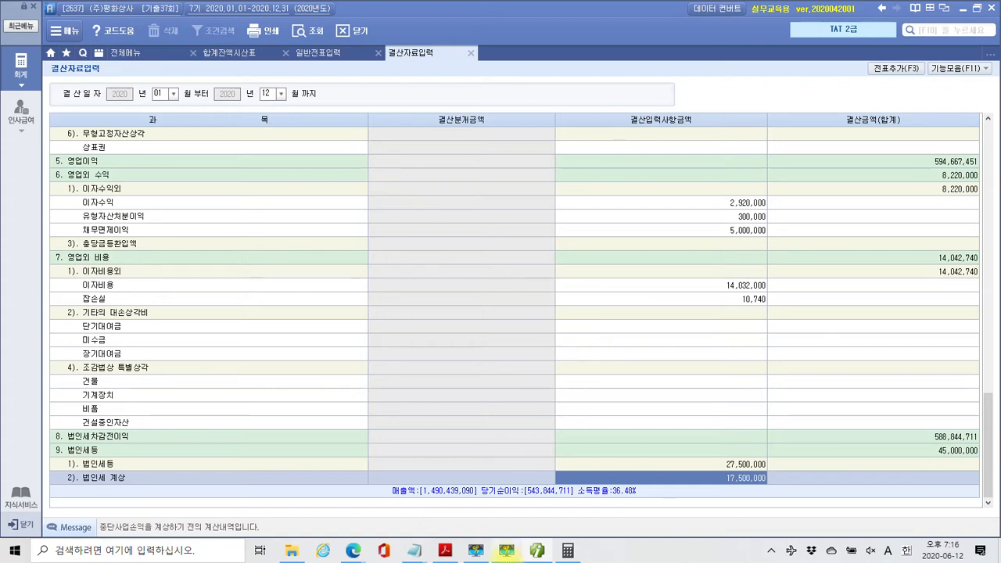
click(445, 551)
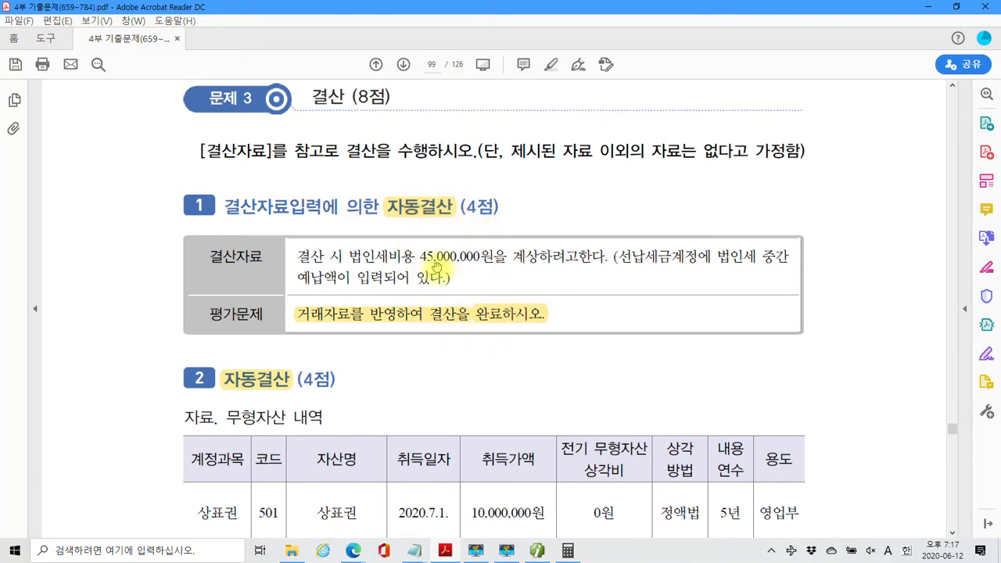
Scroll to closing problem 2 on 상표권 amortization, then hide the PDF to show the desktop
scroll(452, 280, down, 3)
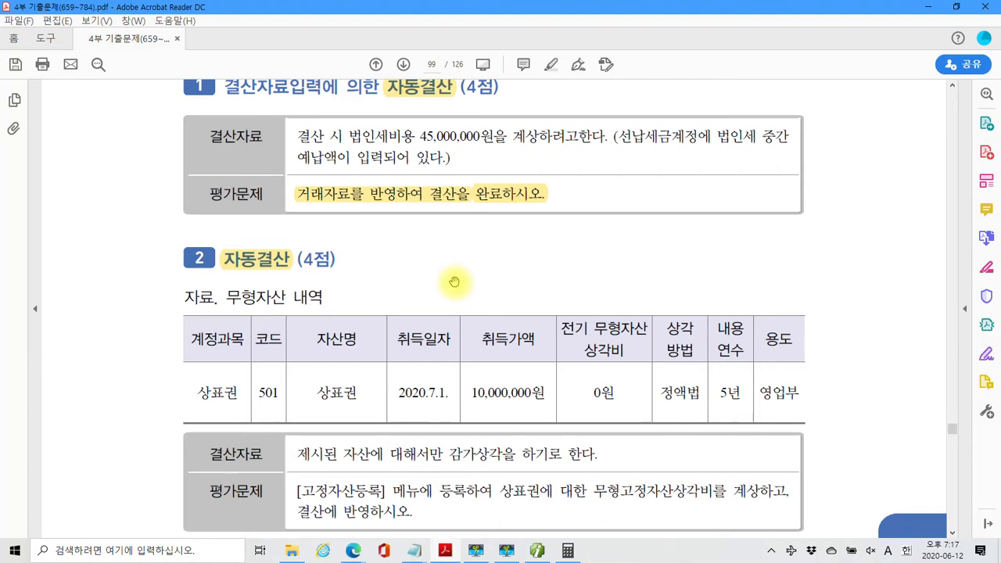
scroll(452, 293, down, 2)
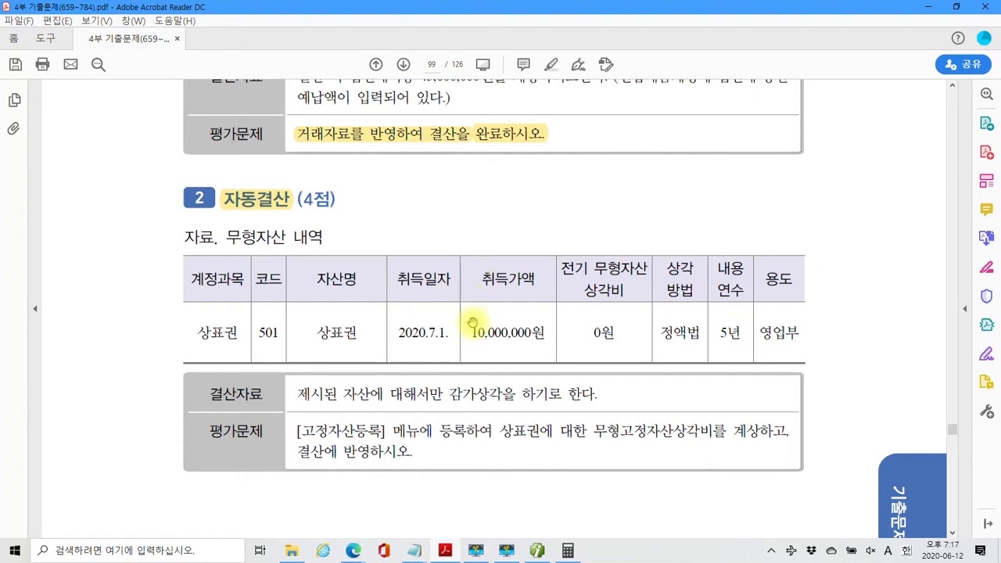
click(999, 551)
Check the 1600 × 900, 100% display settings, then return to the 결산자료입력 window
right_click(731, 352)
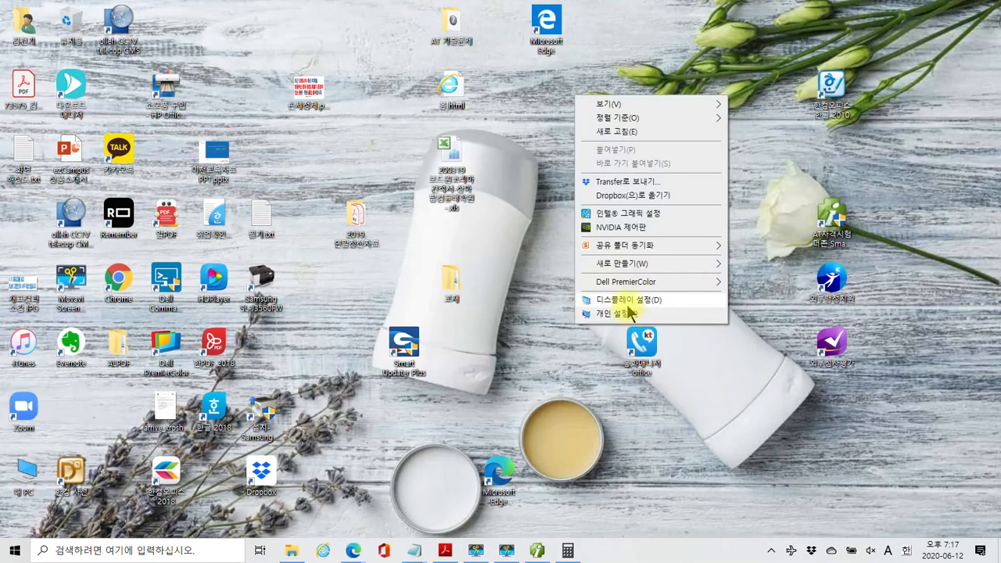
click(629, 302)
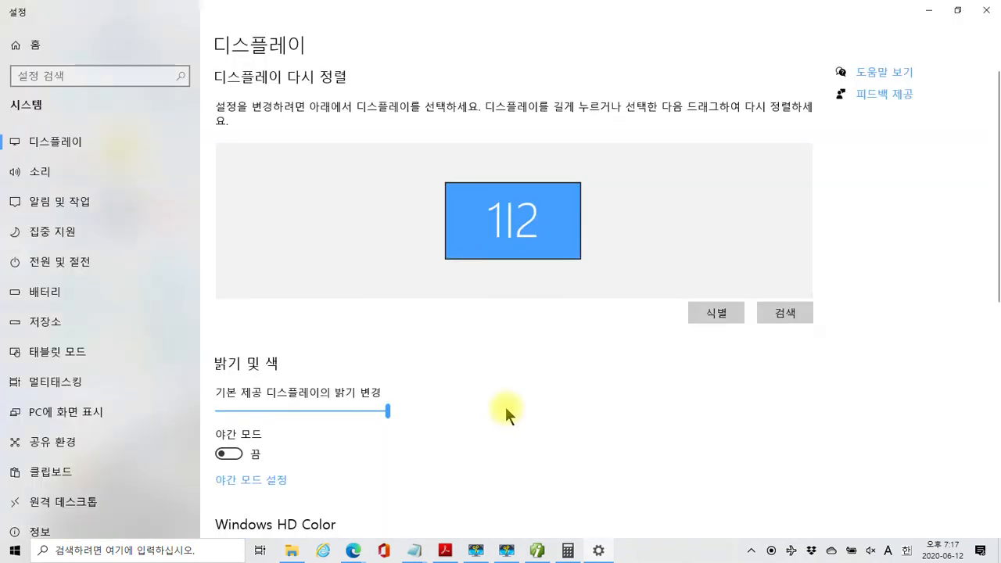
scroll(506, 408, down, 5)
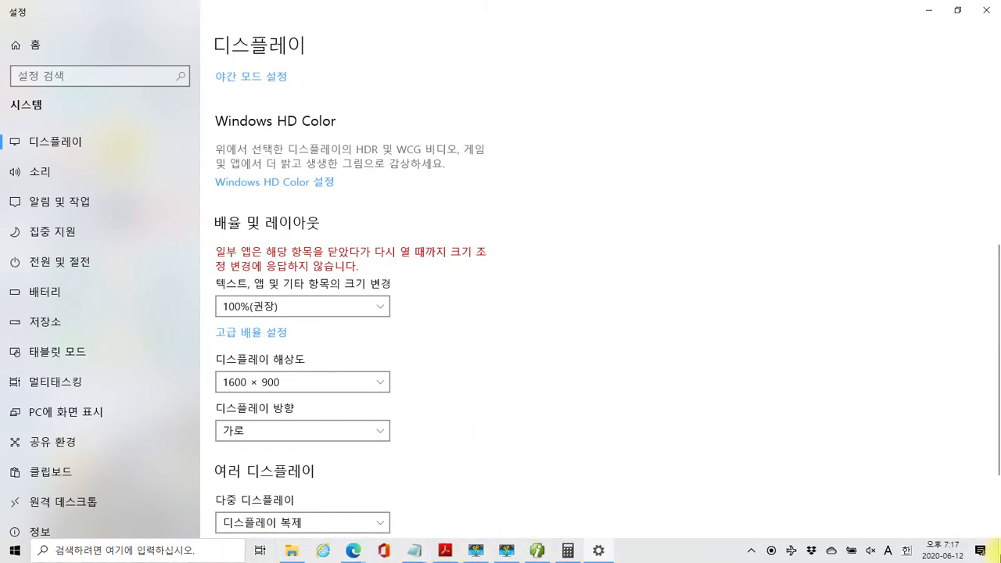
click(997, 553)
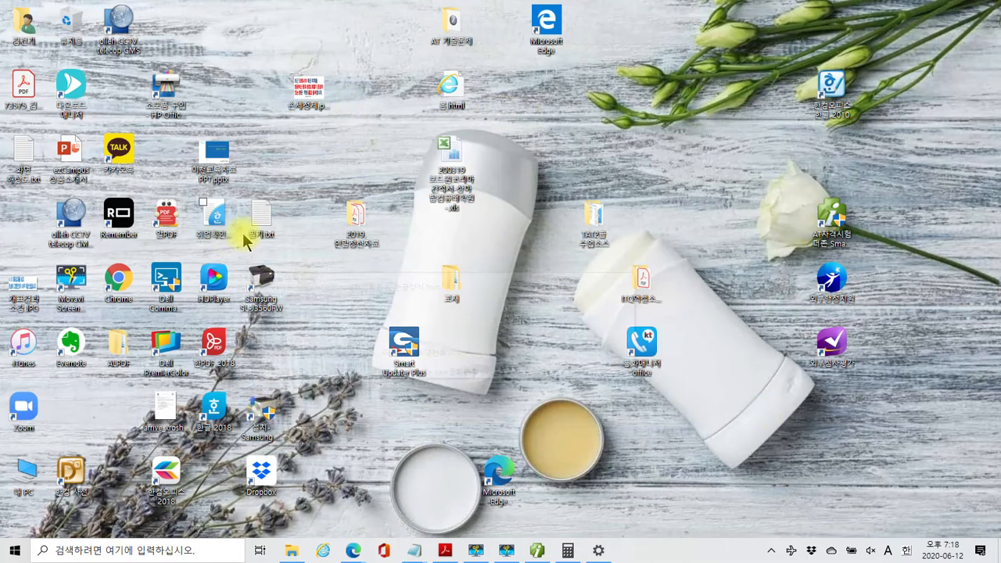
click(506, 551)
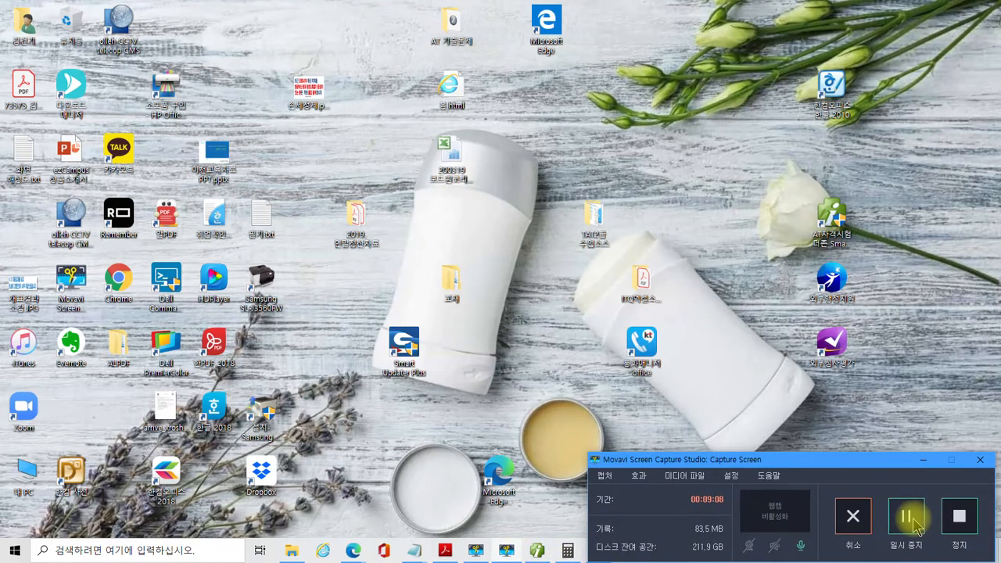
click(907, 518)
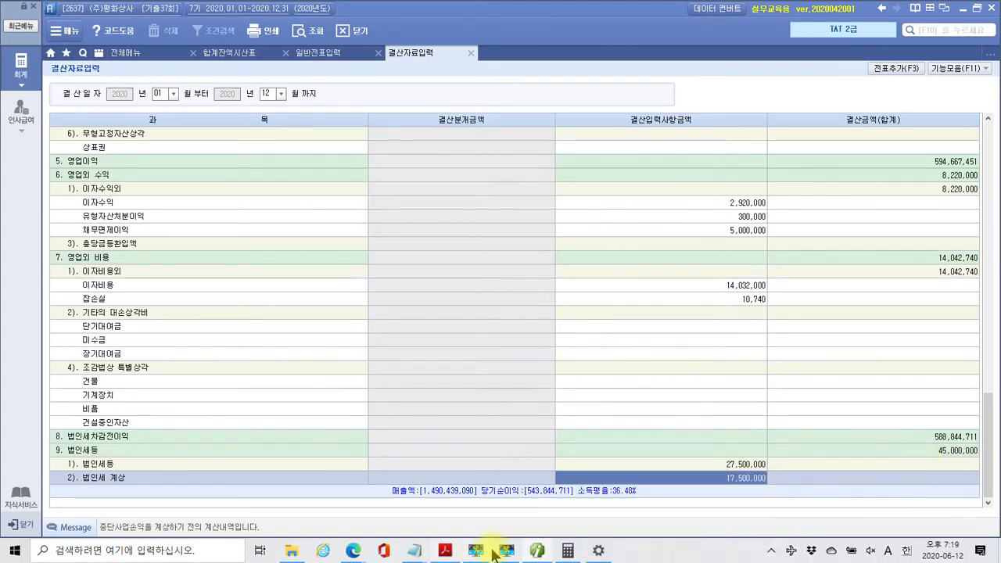
click(448, 552)
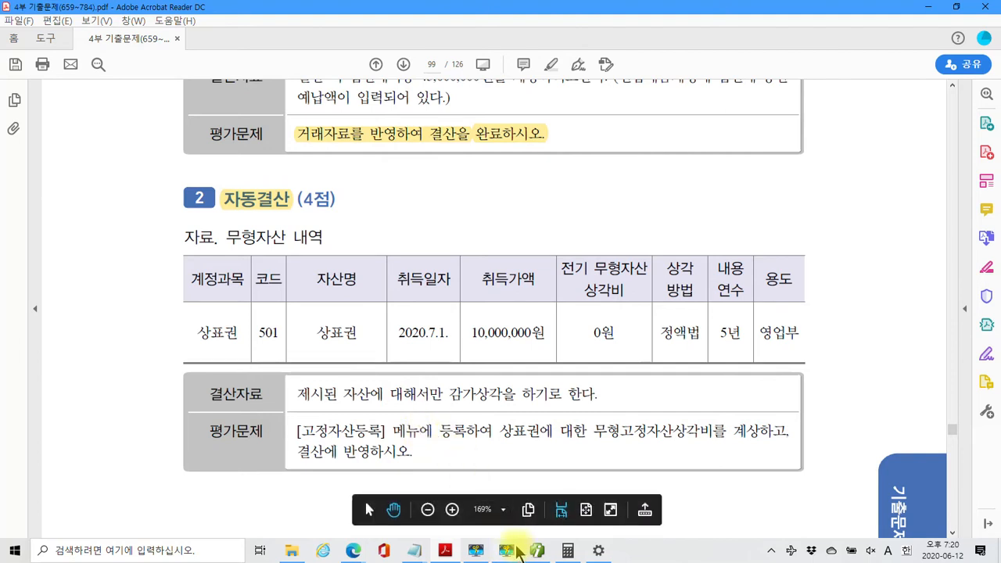
mouse_move(539, 553)
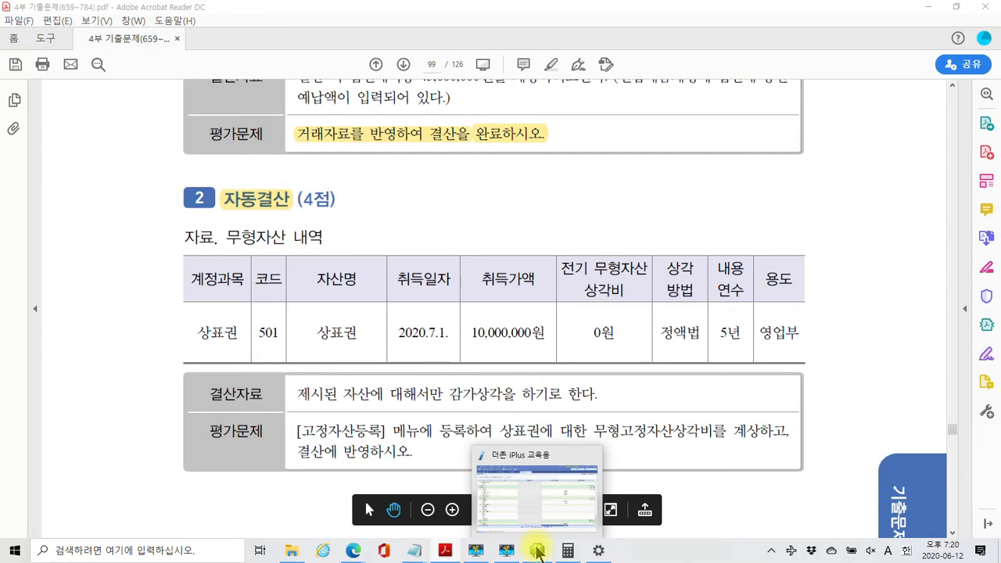
click(539, 552)
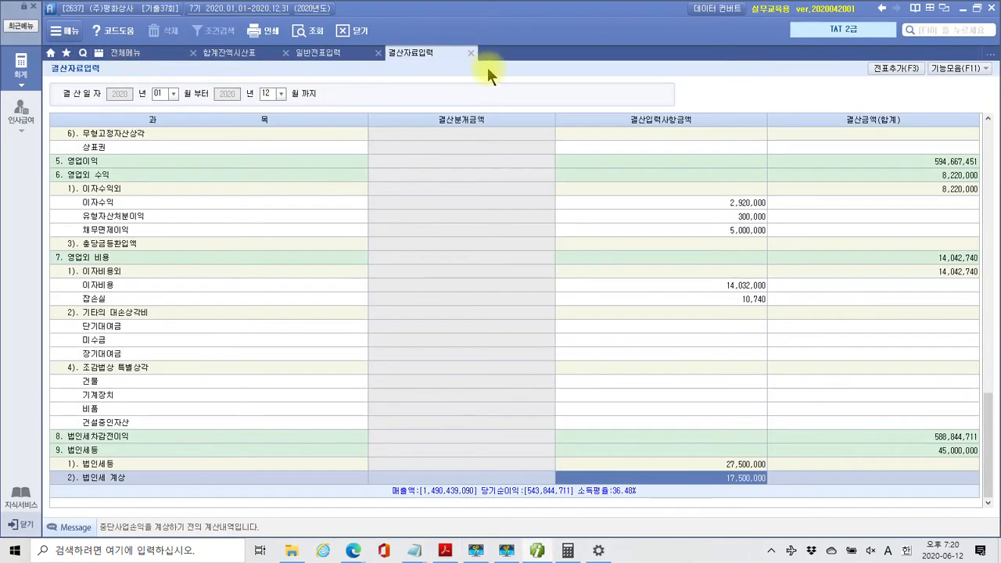
Open 고정자산등록 from the 전체메뉴 tab
click(152, 51)
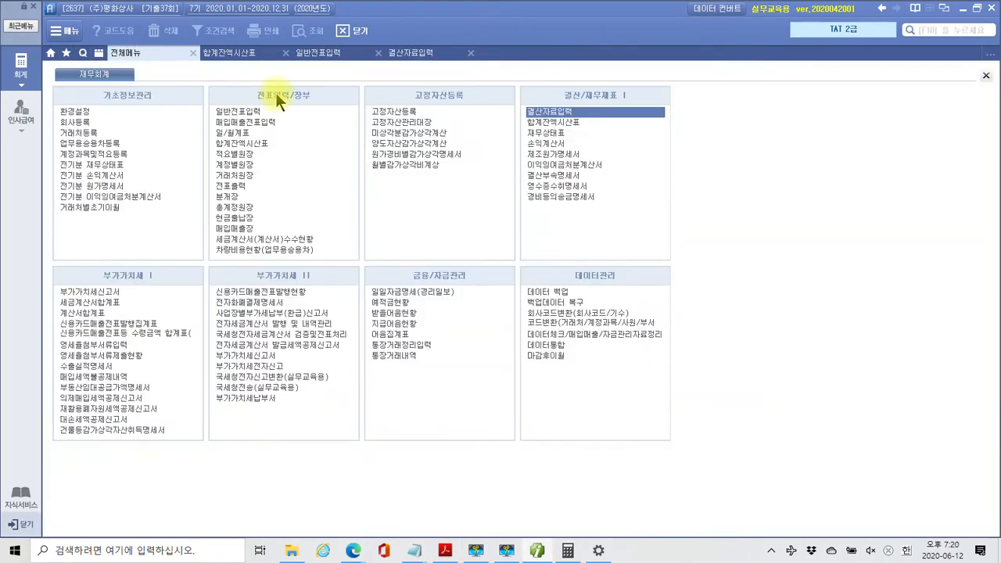
click(421, 111)
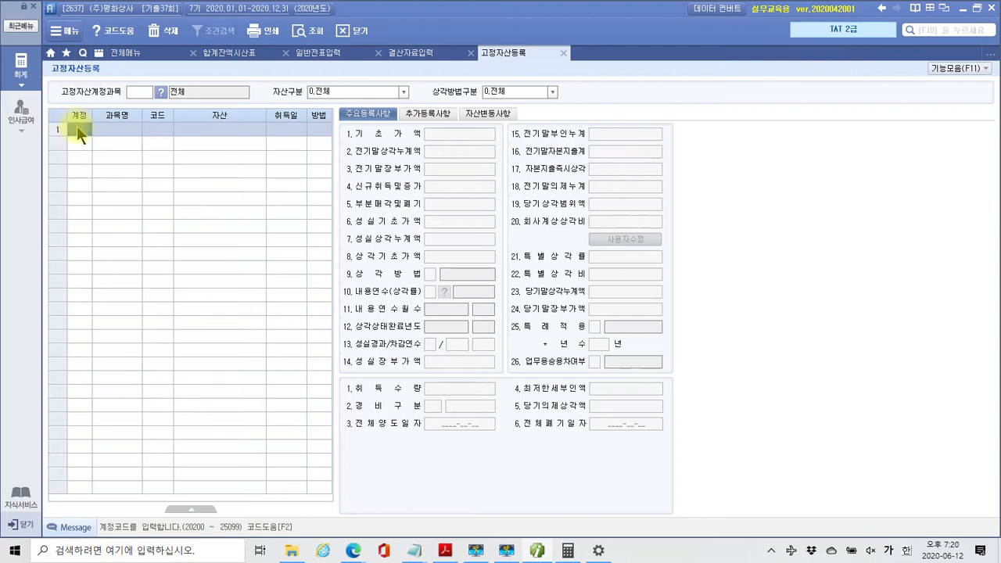
Under account 233 상표권, add asset 000501 named 상표권, acquired 2020-07-01
key(F2)
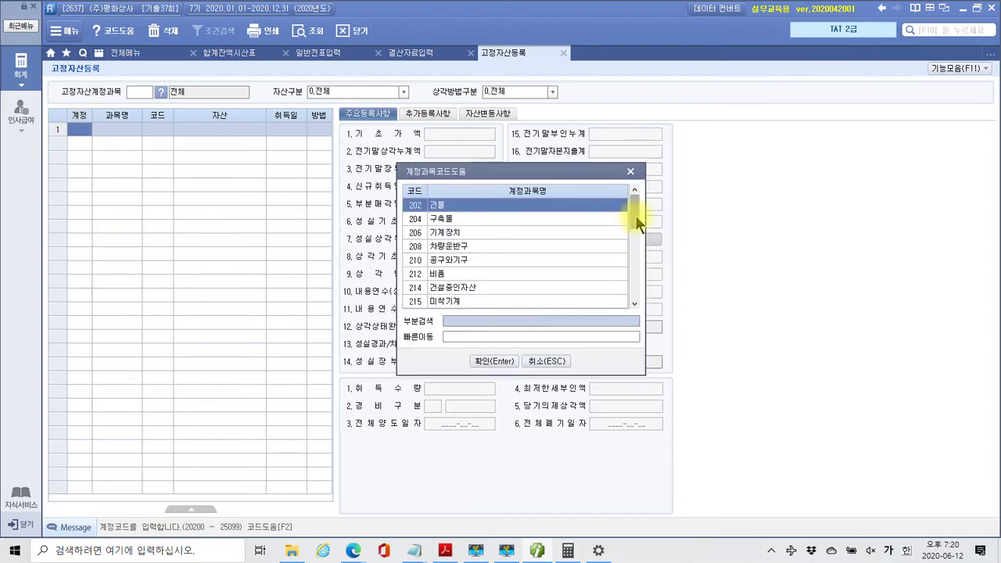
drag(635, 215, 629, 301)
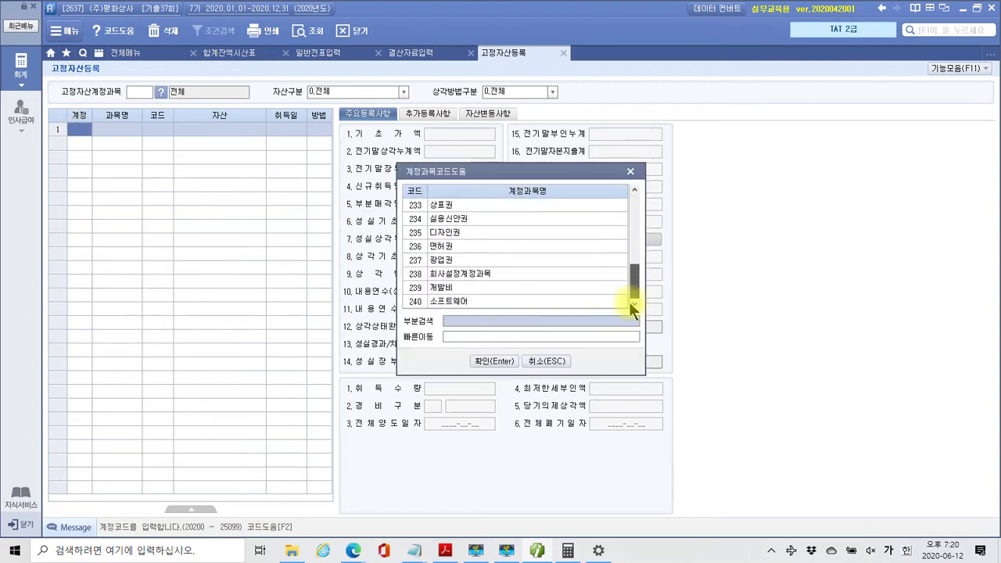
click(457, 205)
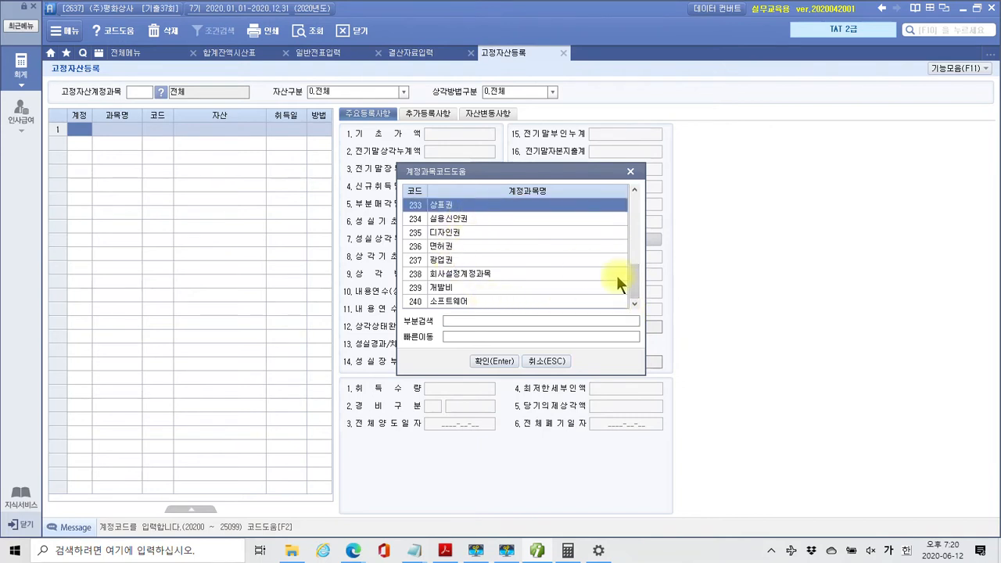
click(491, 363)
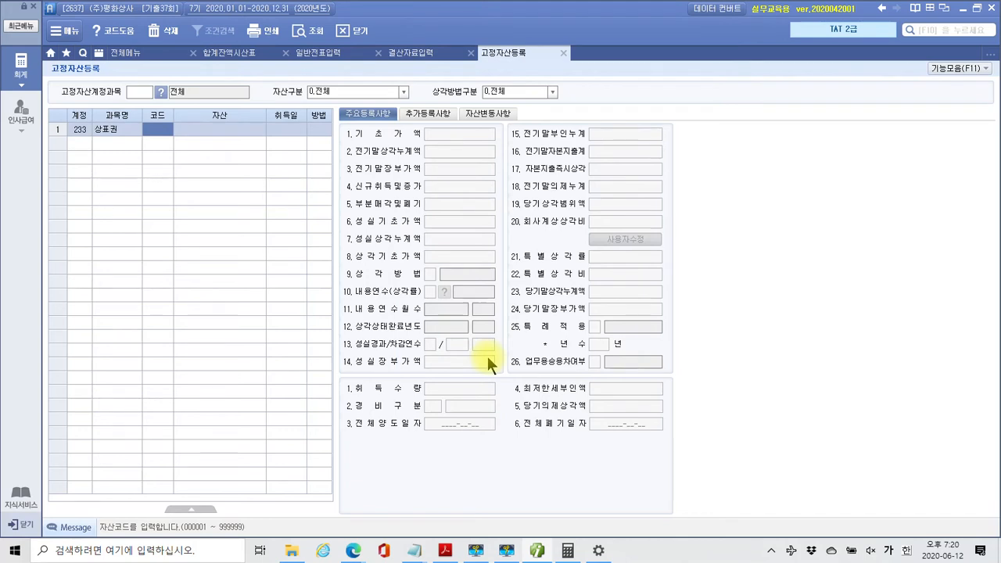
text(000501)
key(Return)
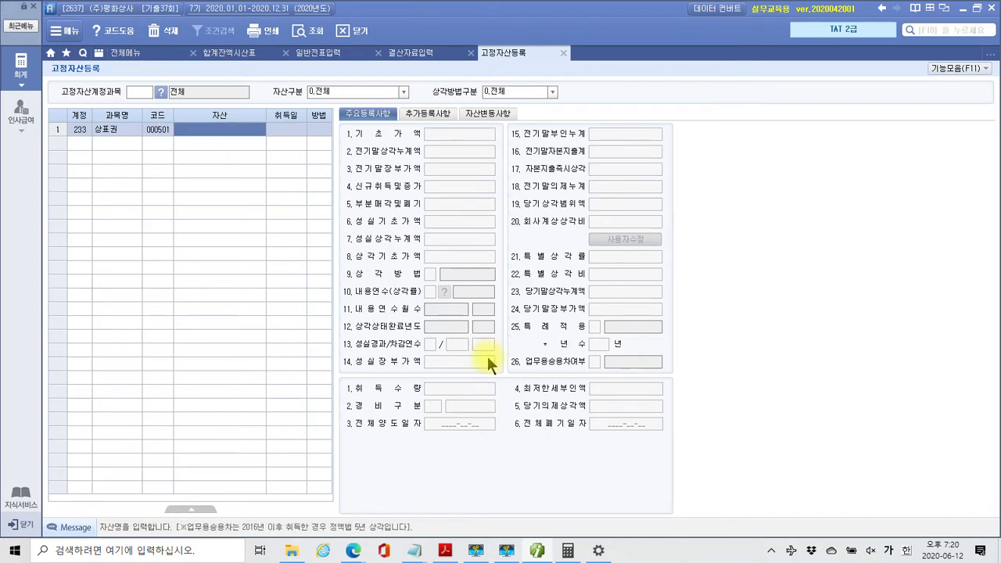
text(상표권)
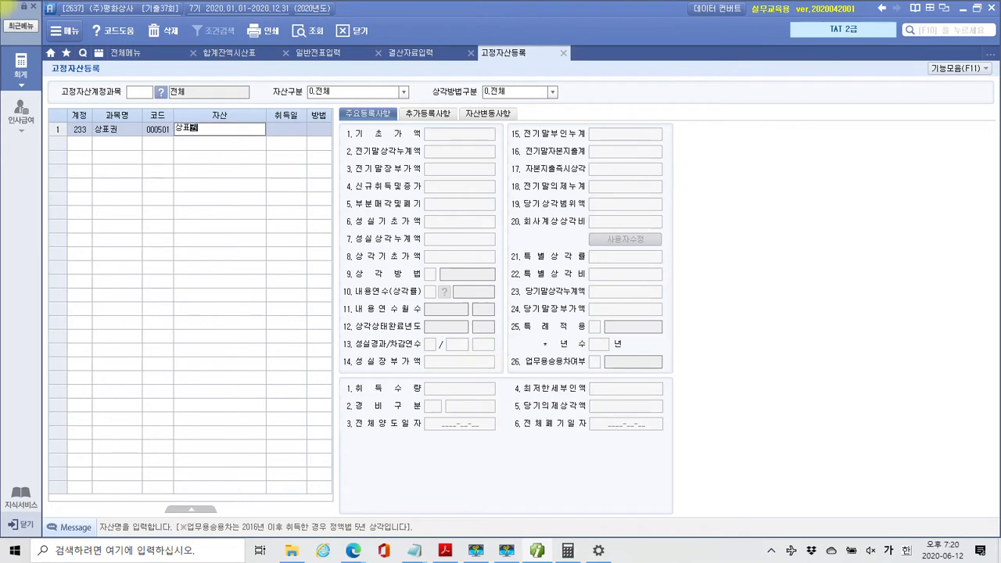
key(Return)
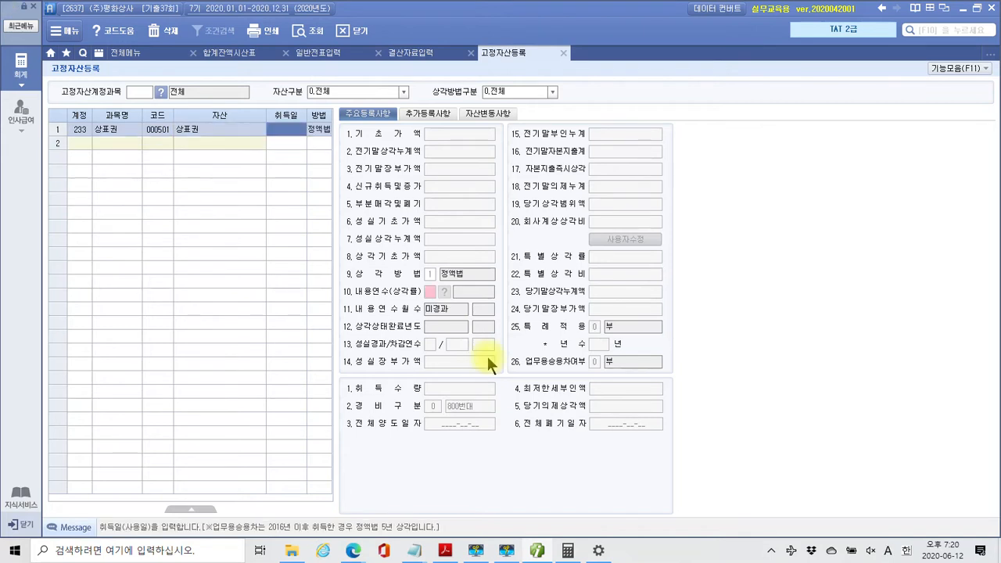
text(2020-07-01)
key(Return)
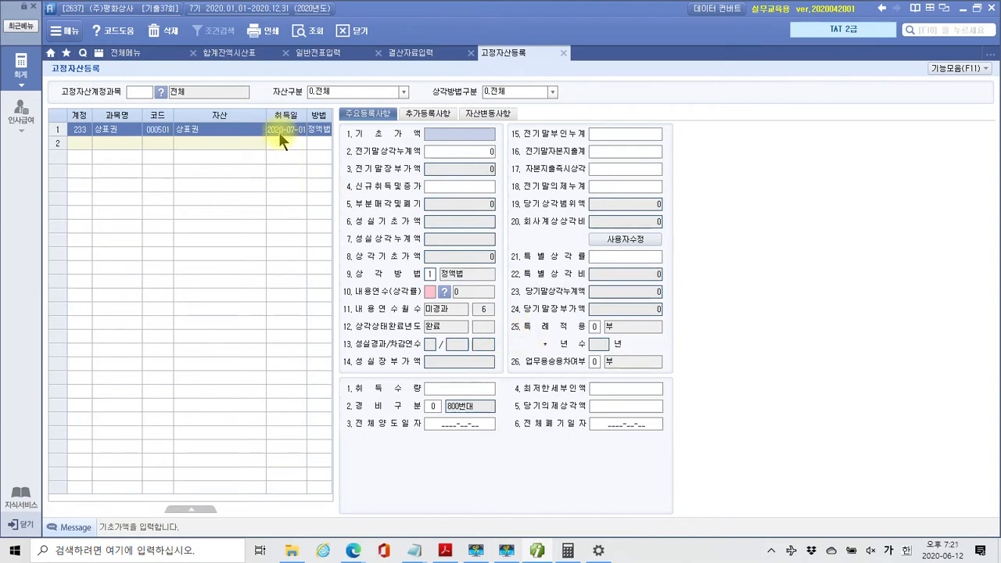
Enter a 10,000,000 acquisition cost and 5-year useful life, then close the registration form
click(437, 188)
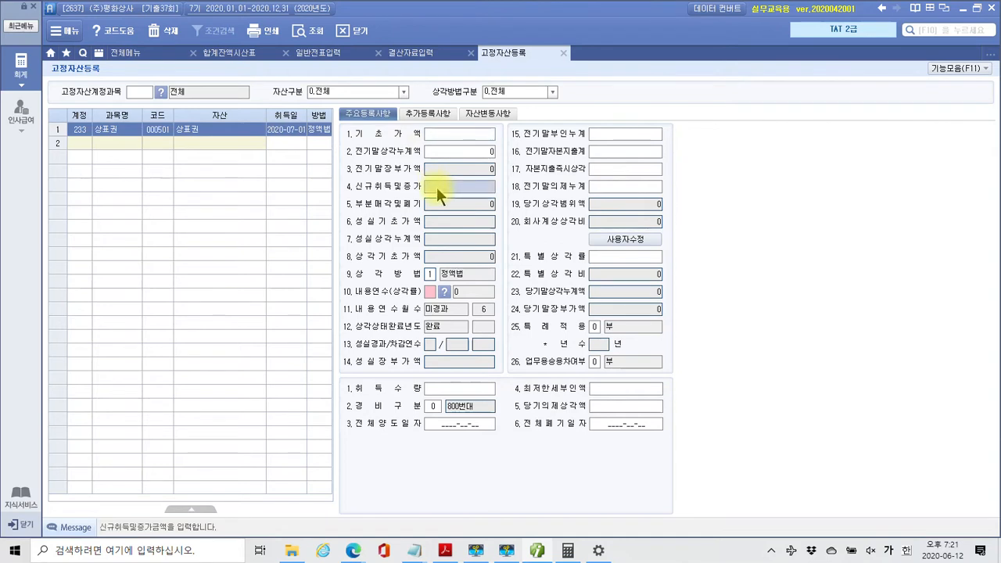
text(10,000,000)
key(Return)
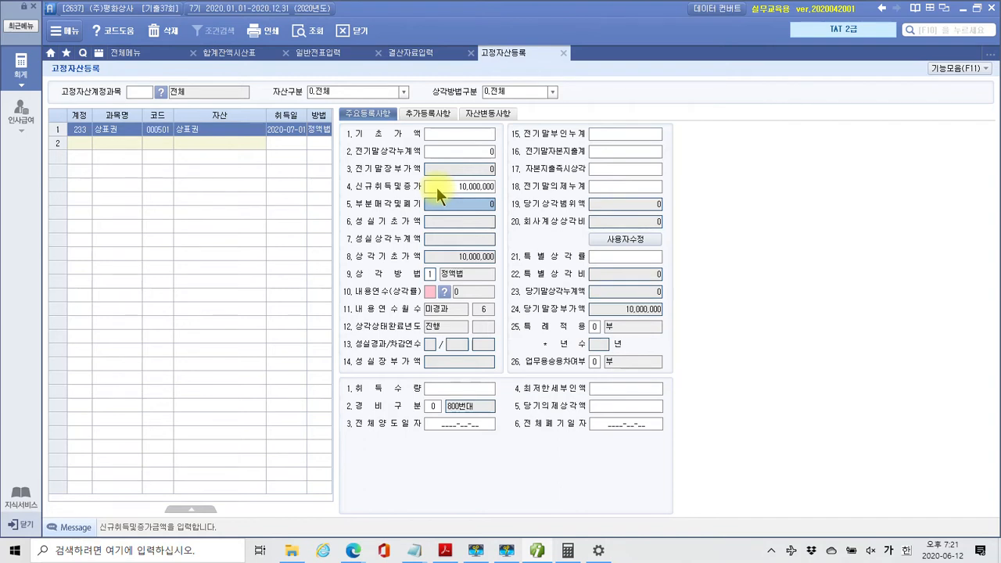
click(429, 274)
click(429, 293)
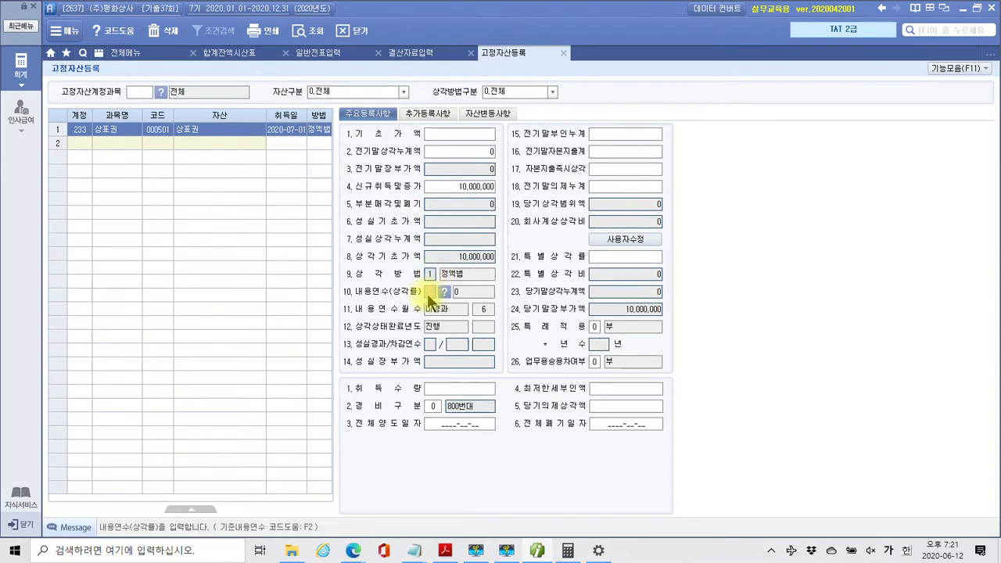
text(5)
key(Return)
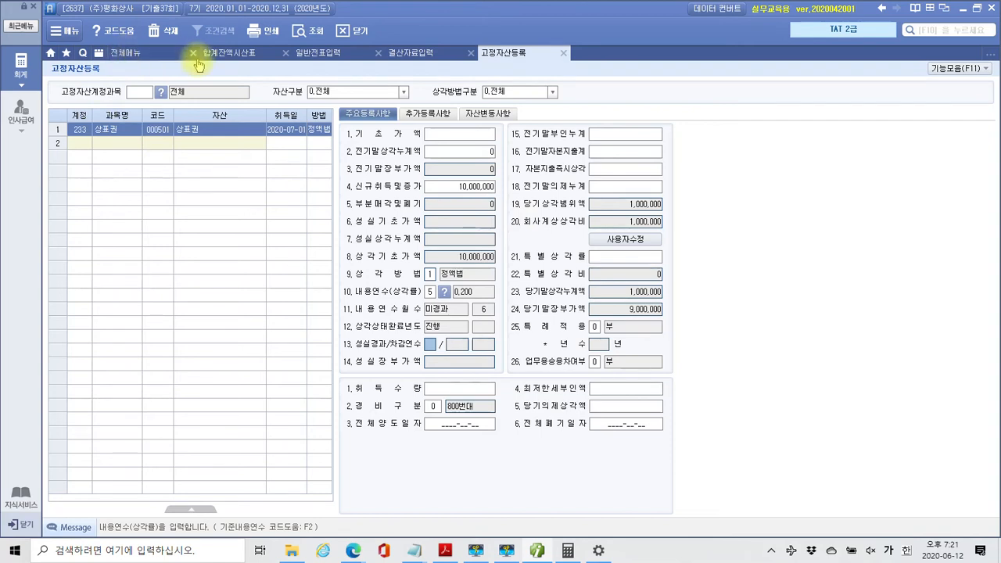
click(563, 52)
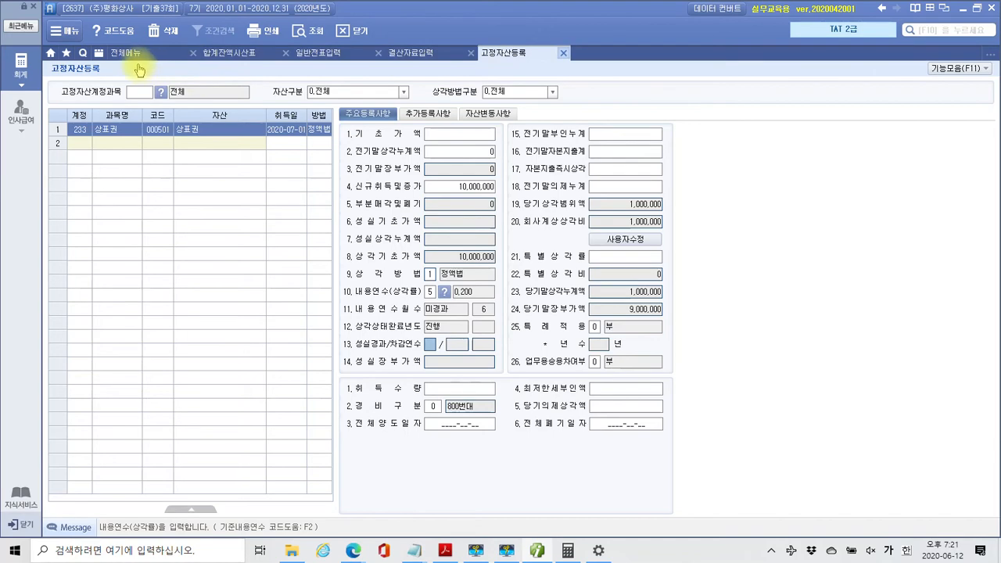
click(136, 54)
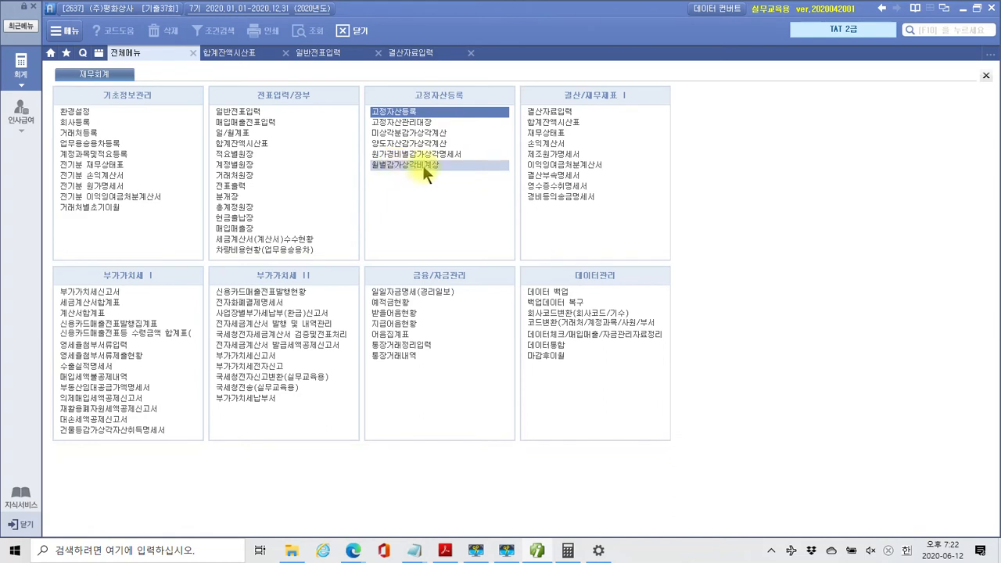
Load depreciation through closing month 12 in 월별감가상각비계상 and save it
click(424, 165)
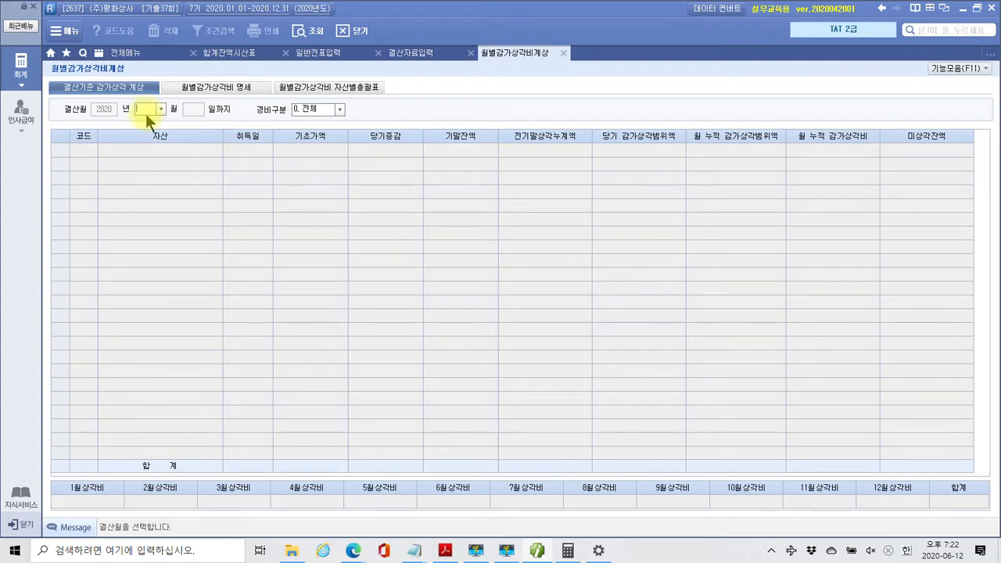
text(12)
key(Return)
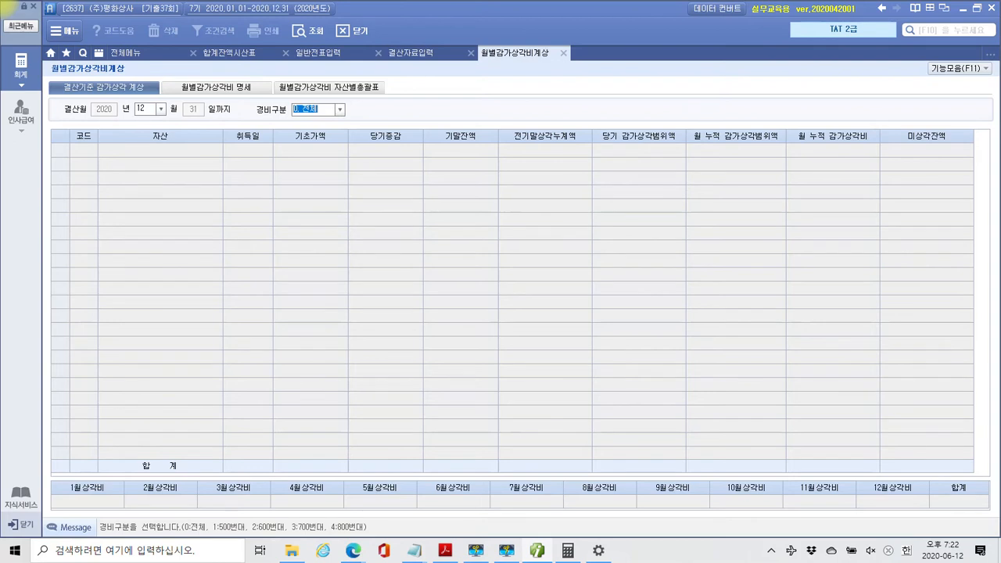
click(146, 113)
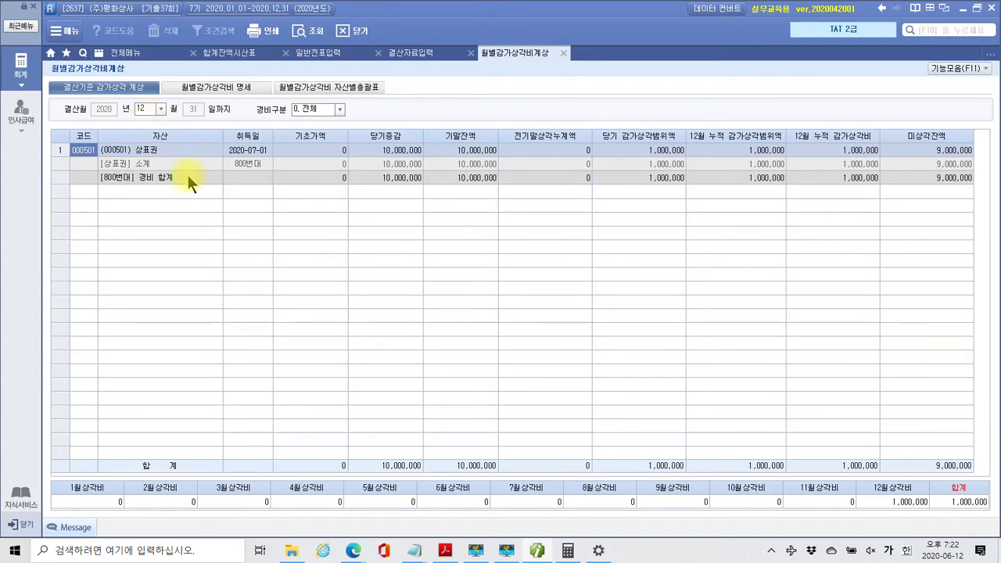
click(564, 53)
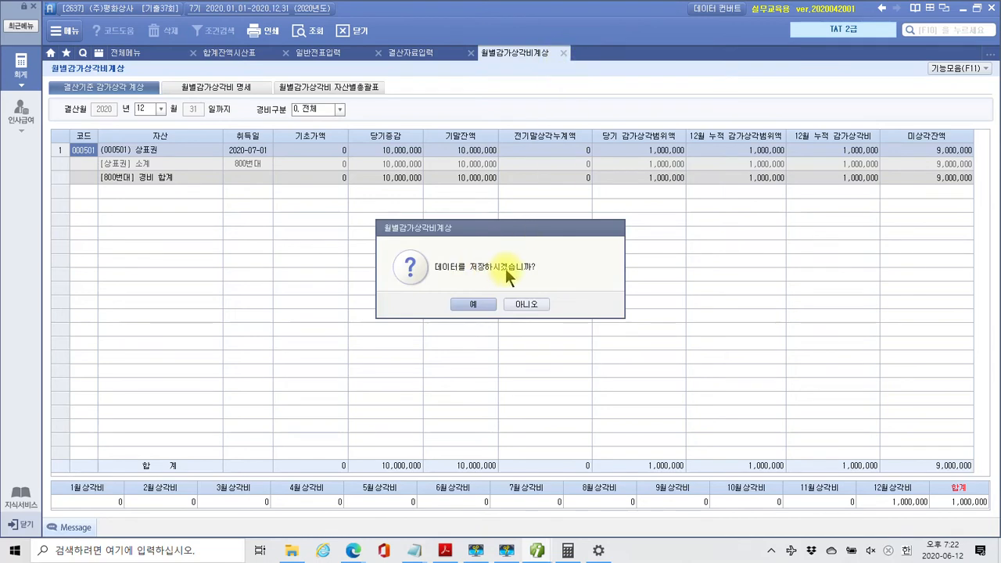
click(470, 307)
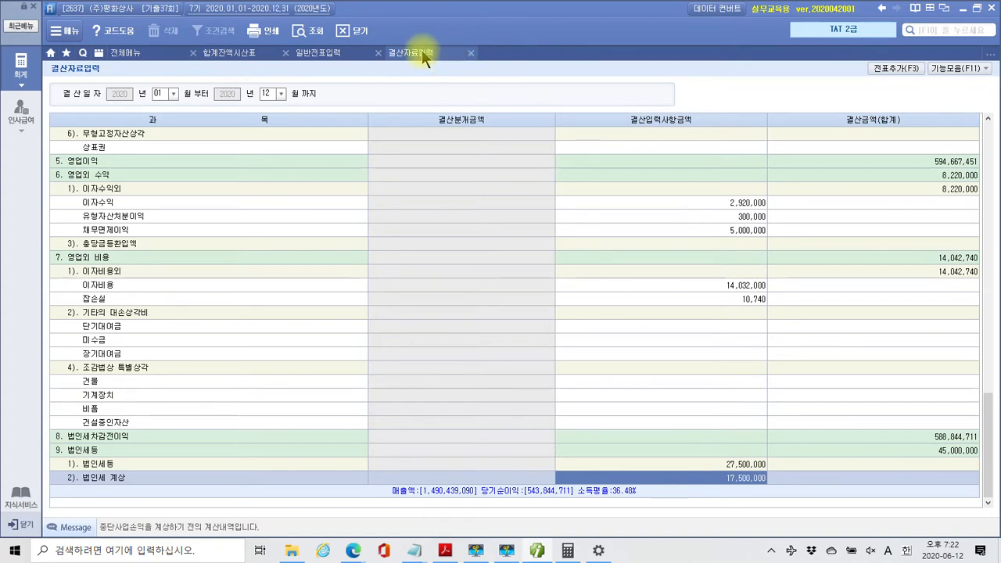
Reflect the 1,000,000 상표권 amortisation from the intangible assets list into the closing data
click(953, 72)
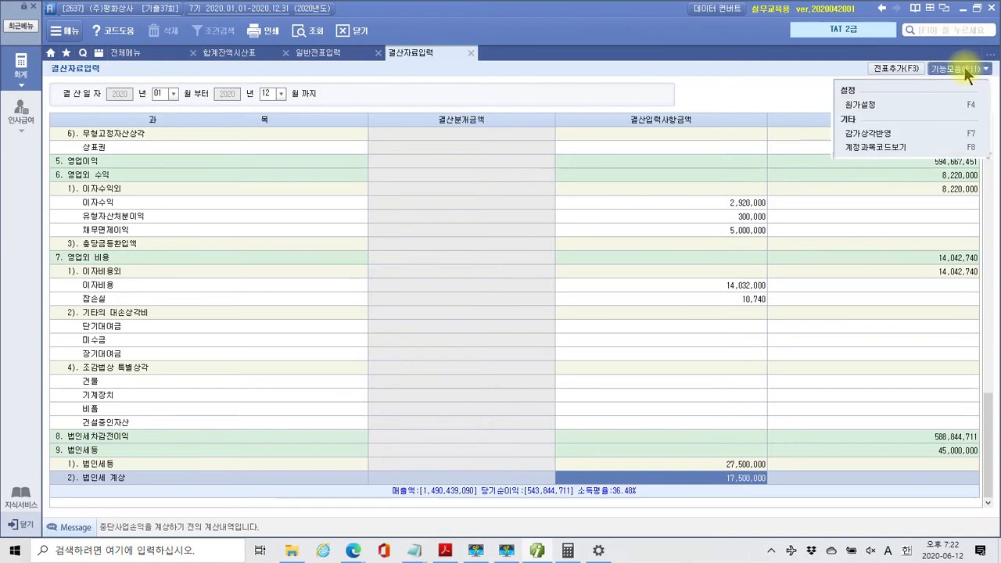
click(870, 135)
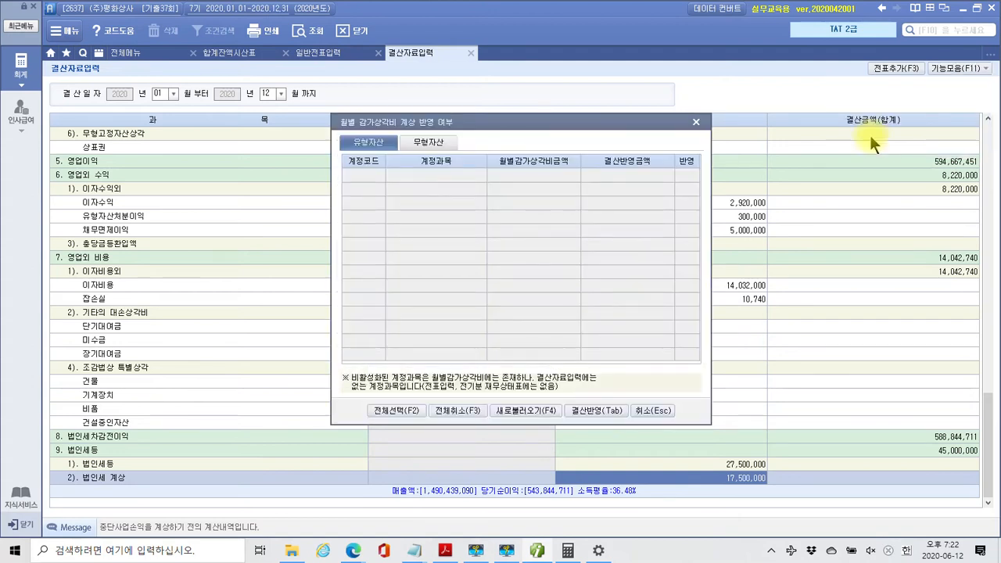
click(428, 142)
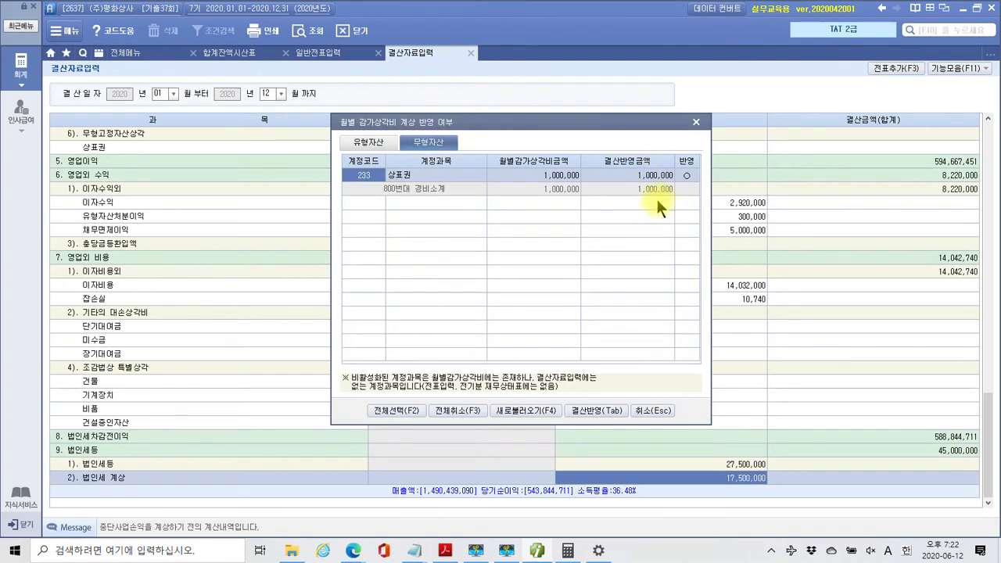
click(369, 142)
click(428, 144)
click(583, 412)
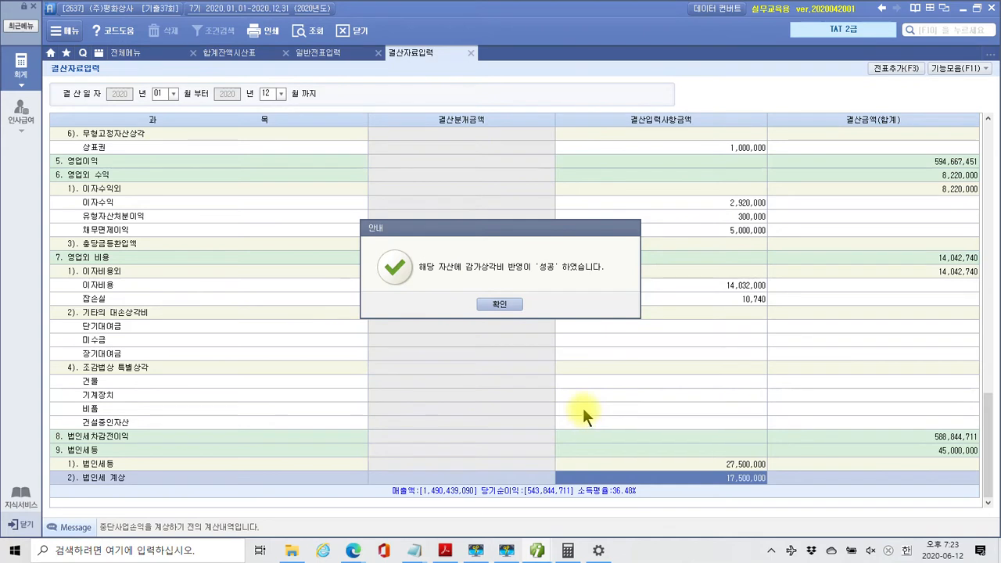
click(507, 305)
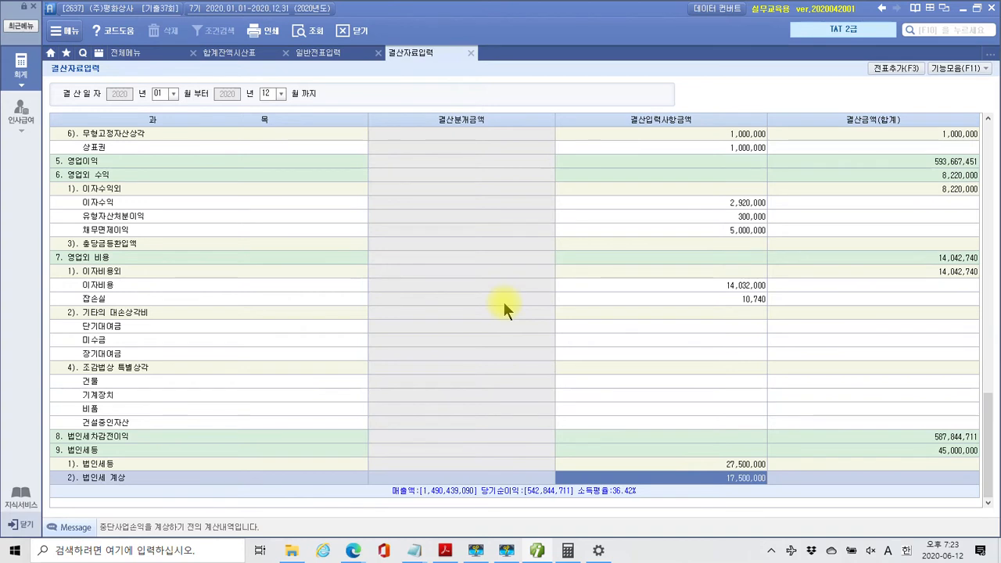
Locate and select the 1,000,000 상표권 row under 무형고정자산상각 in 결산자료입력
scroll(574, 253, up, 6)
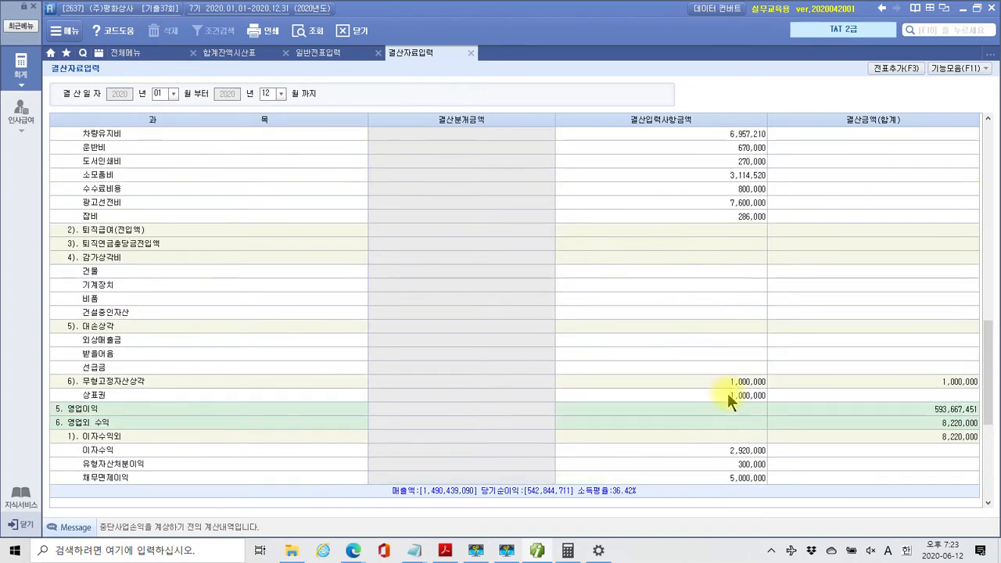
click(732, 396)
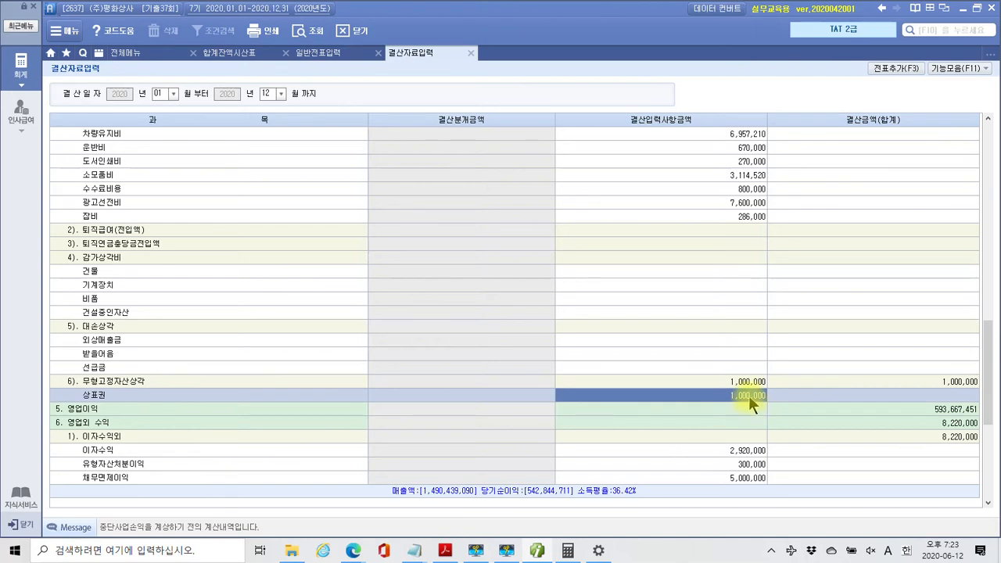
scroll(749, 396, up, 15)
scroll(751, 262, down, 8)
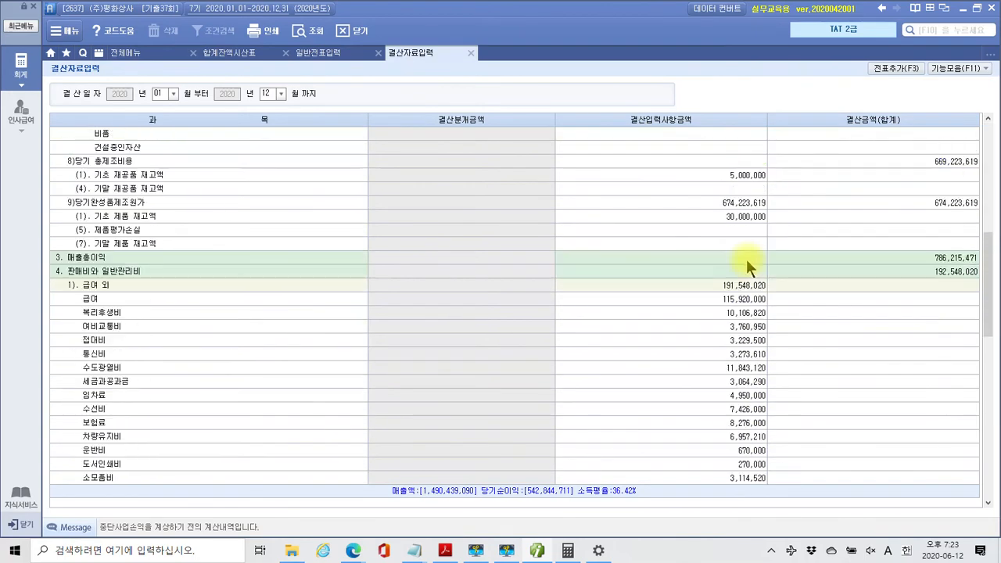
scroll(747, 258, down, 3)
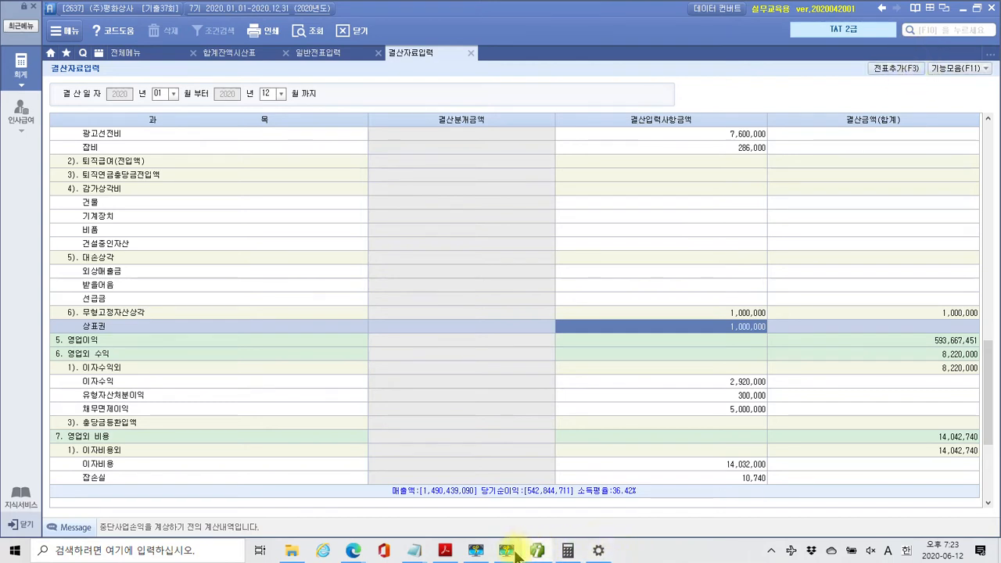
Delete the old closing entries, reload saved settlement data, and add the new entries to the journal
click(879, 72)
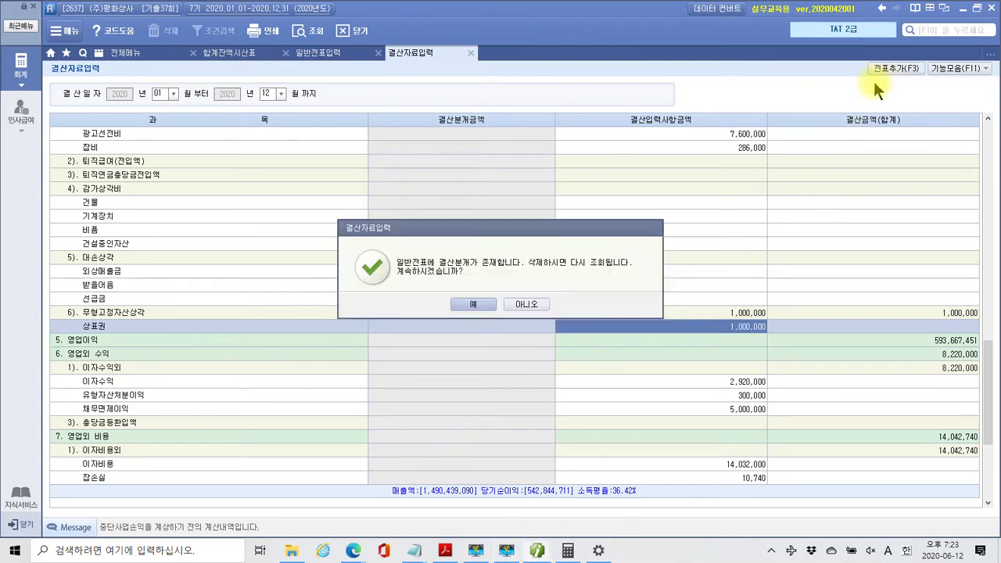
click(463, 303)
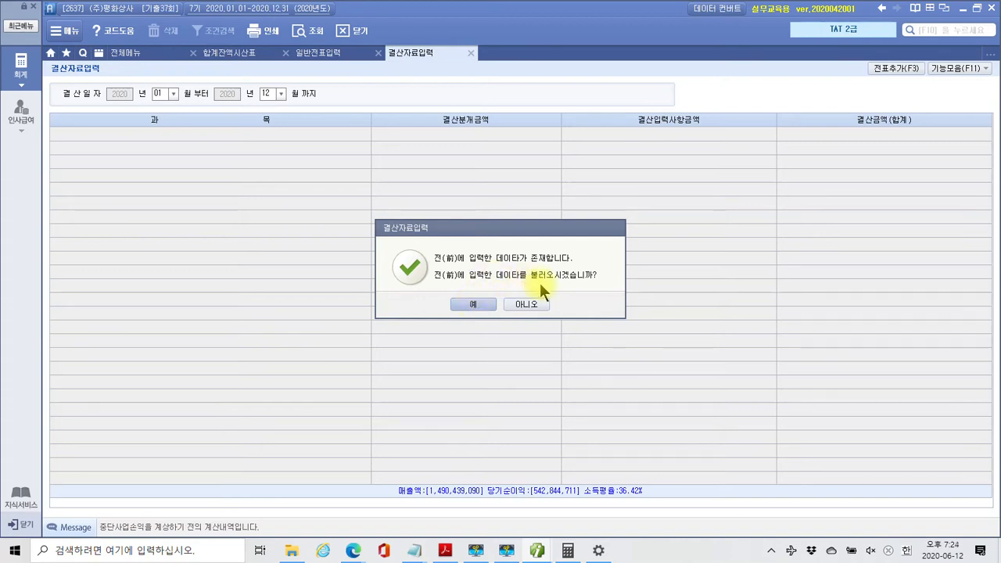
click(485, 306)
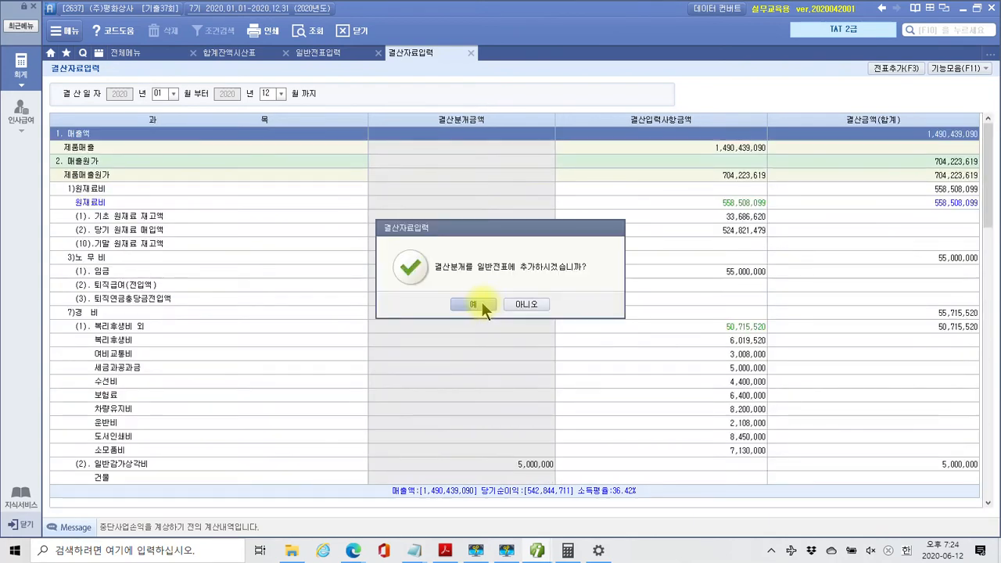
click(482, 304)
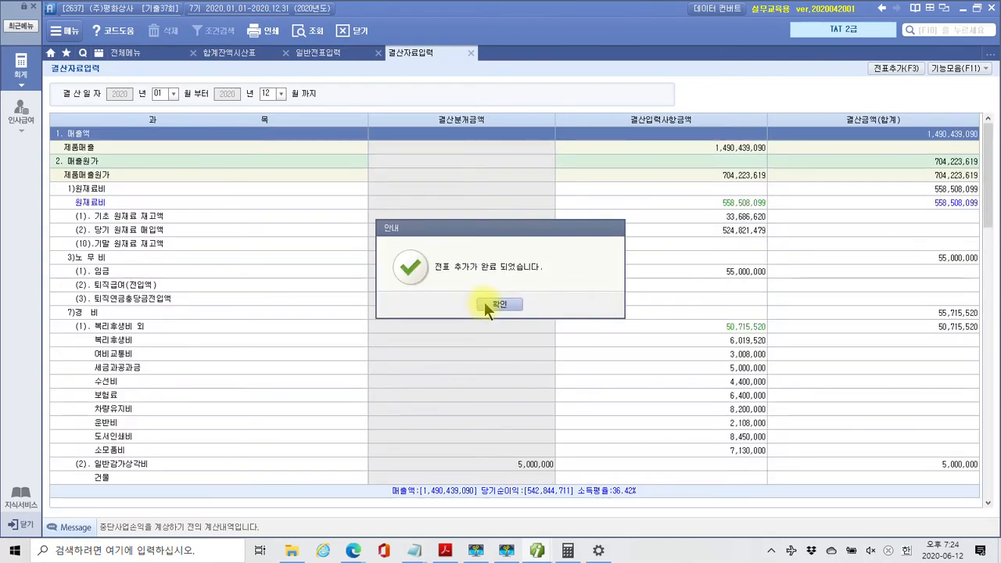
click(484, 306)
scroll(647, 333, down, 15)
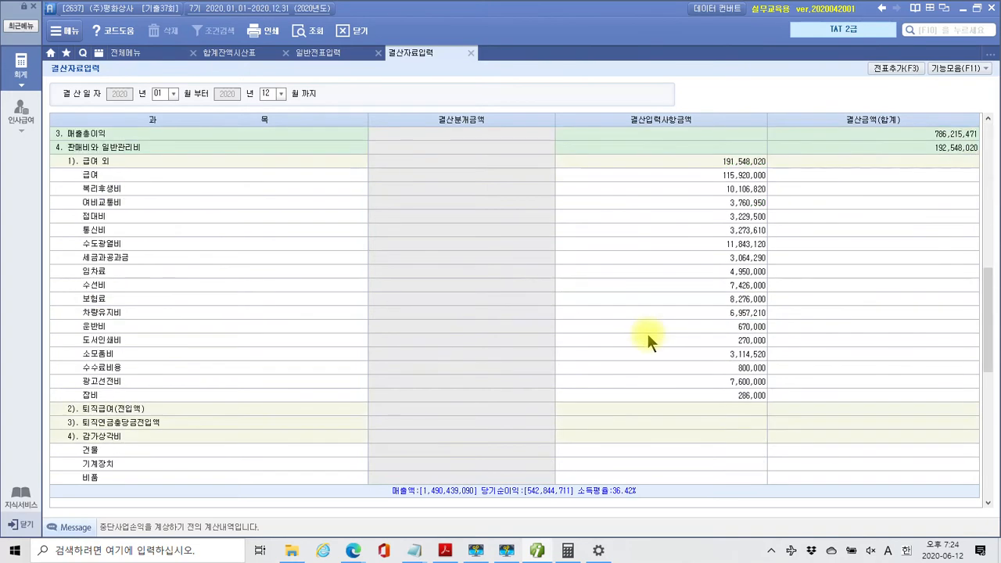
scroll(647, 336, up, 5)
Recheck the 상표권 amortisation row, then close the 결산자료입력 screen
scroll(647, 336, up, 10)
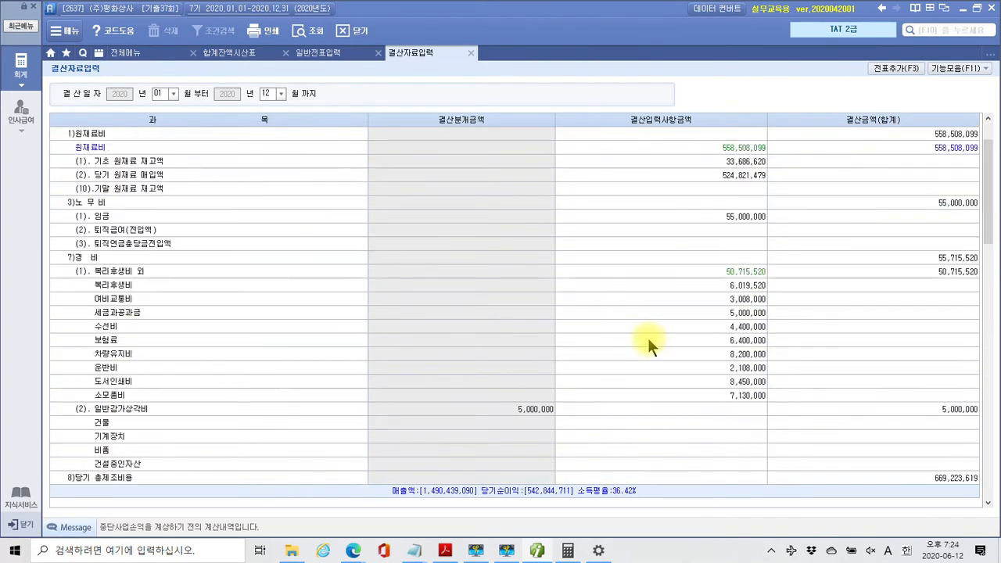
scroll(647, 336, up, 2)
scroll(647, 335, down, 6)
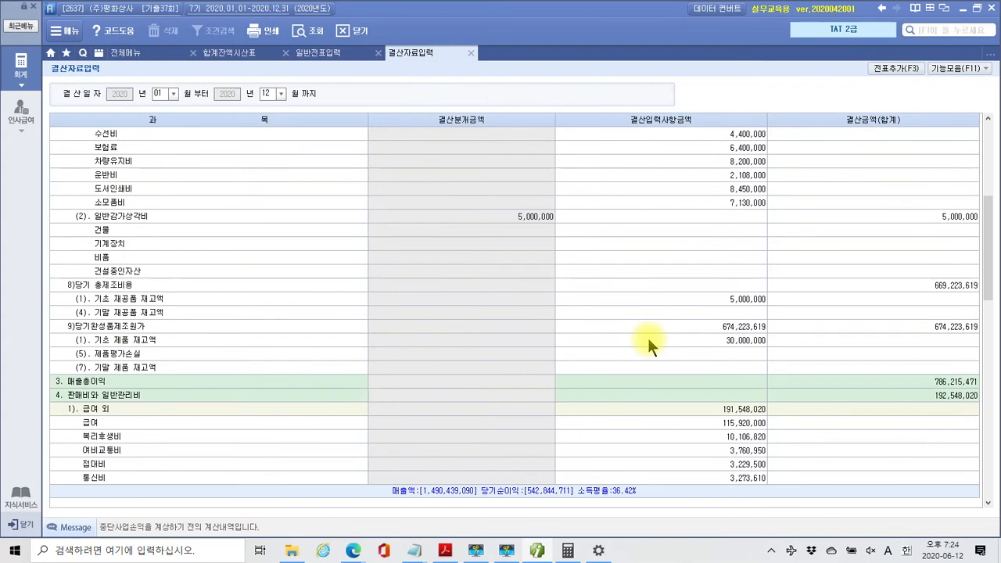
scroll(647, 335, down, 12)
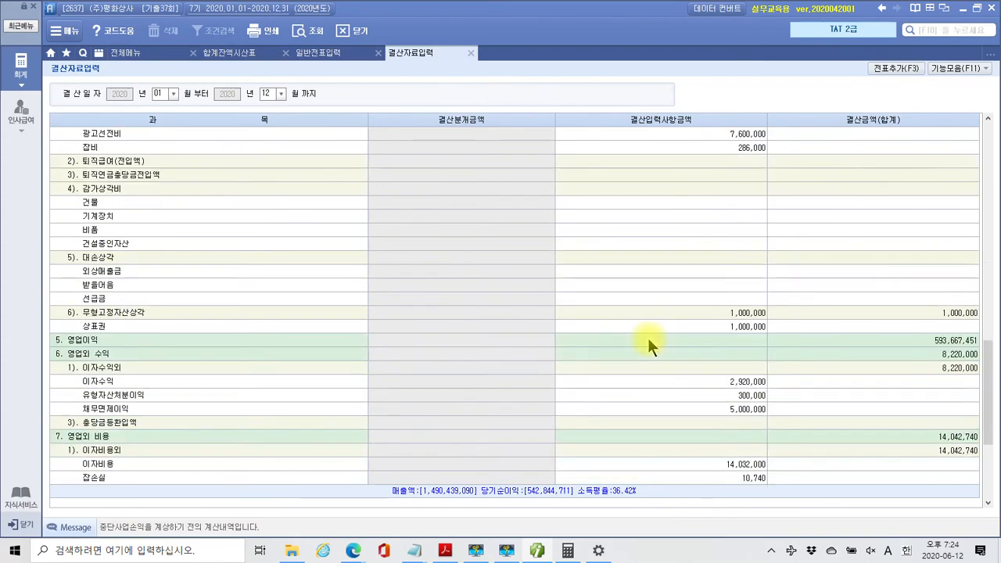
scroll(647, 344, down, 5)
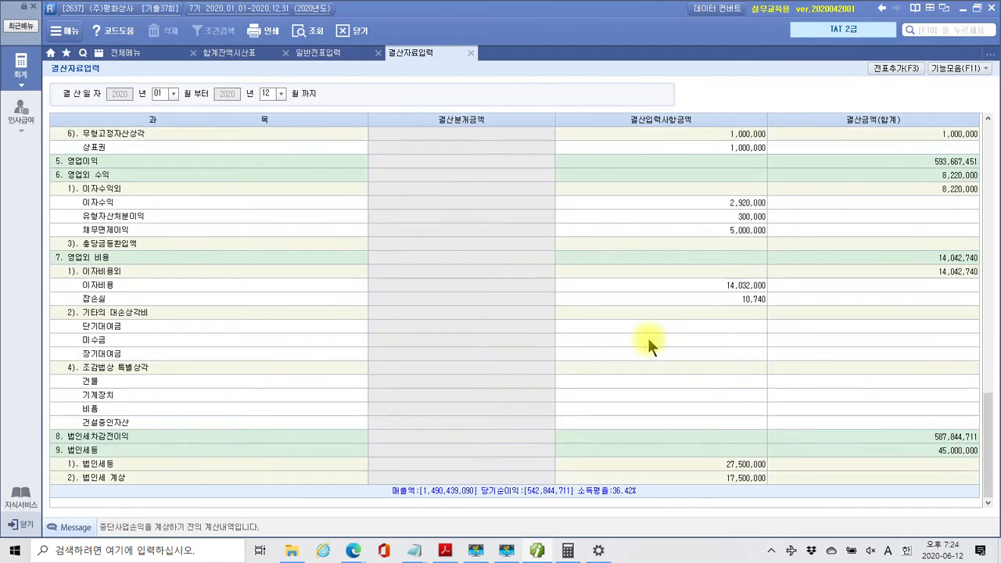
scroll(649, 345, up, 6)
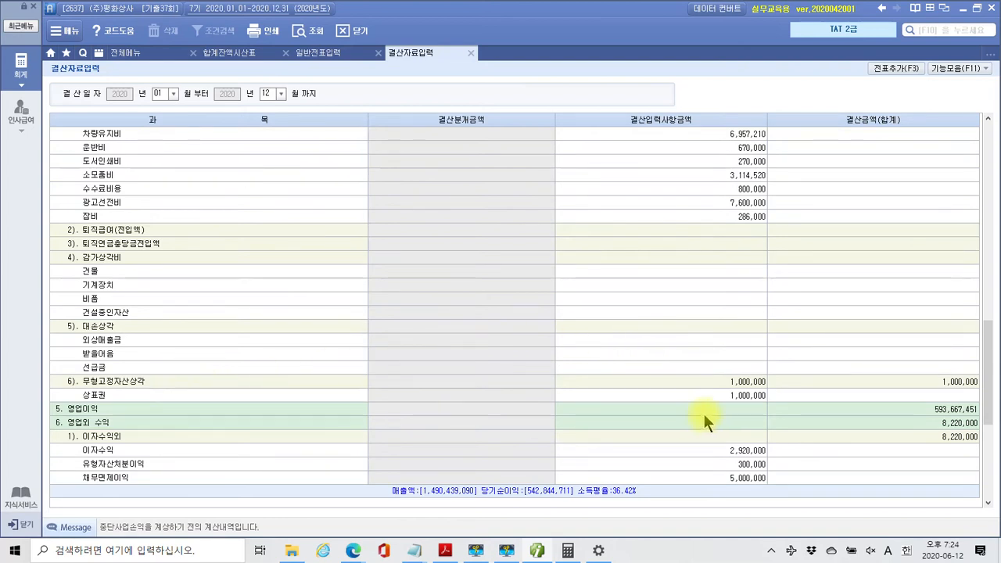
click(716, 396)
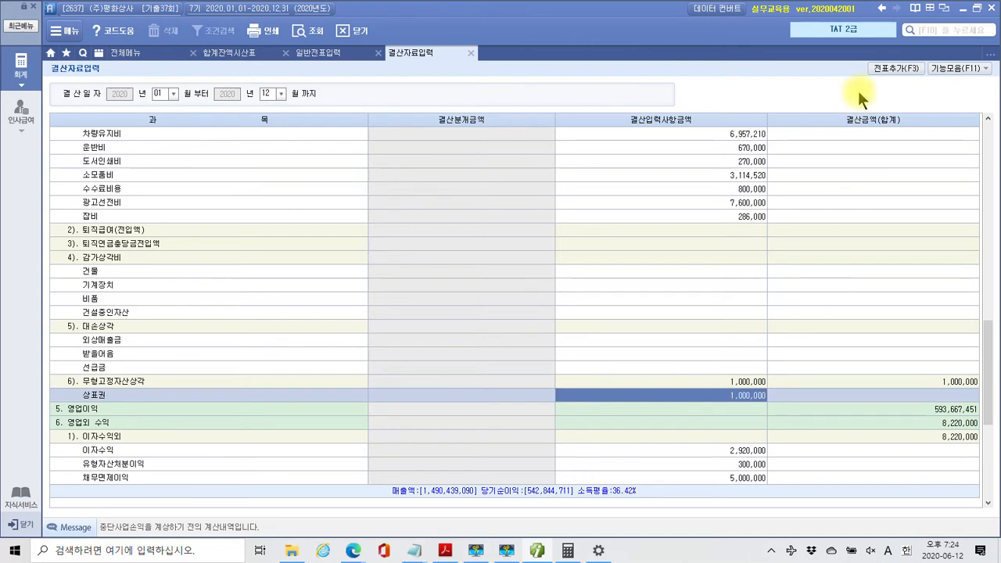
click(471, 52)
Reload the December 31 journal to confirm the closing entries, then minimize Smart A
click(508, 551)
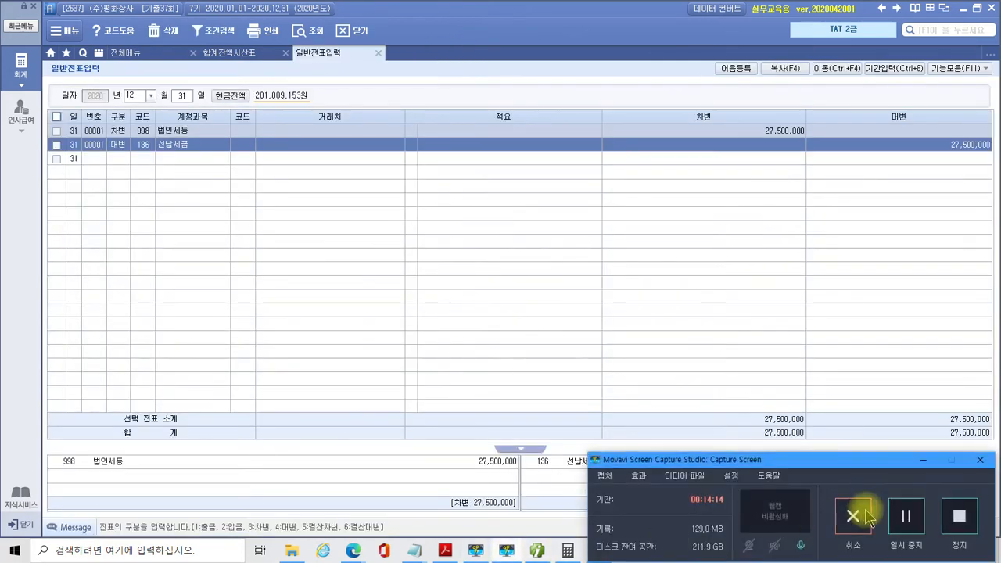
click(925, 460)
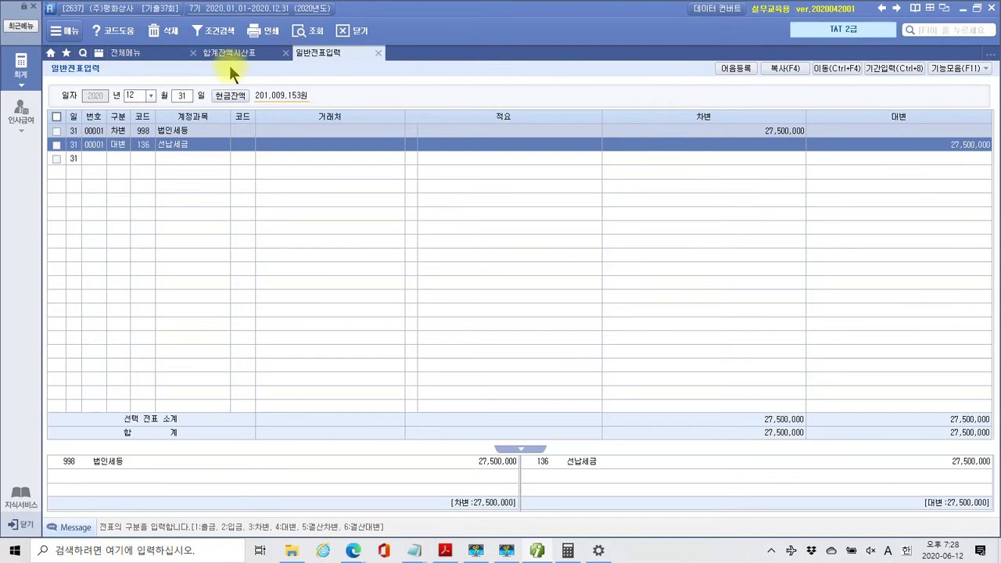
click(304, 30)
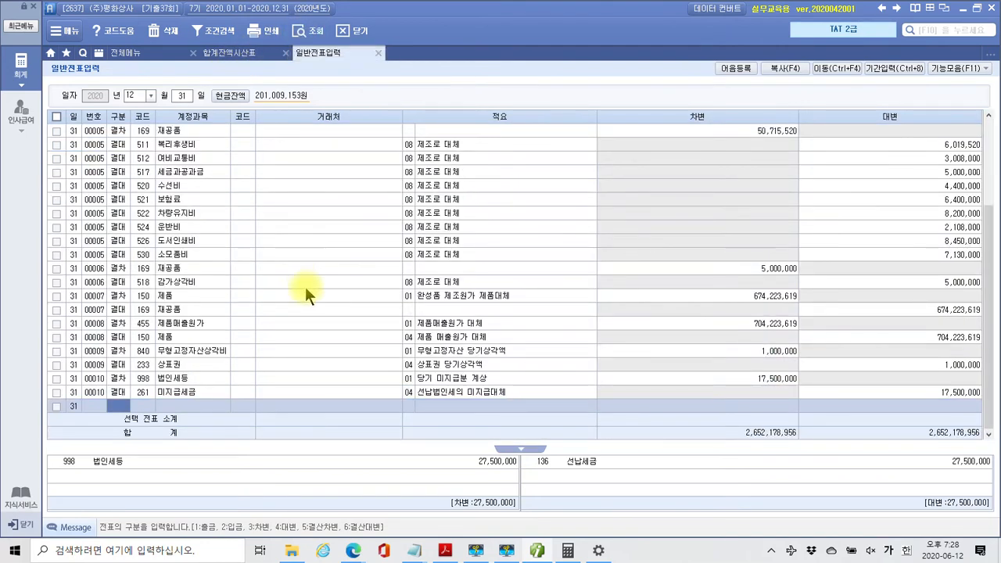
click(536, 553)
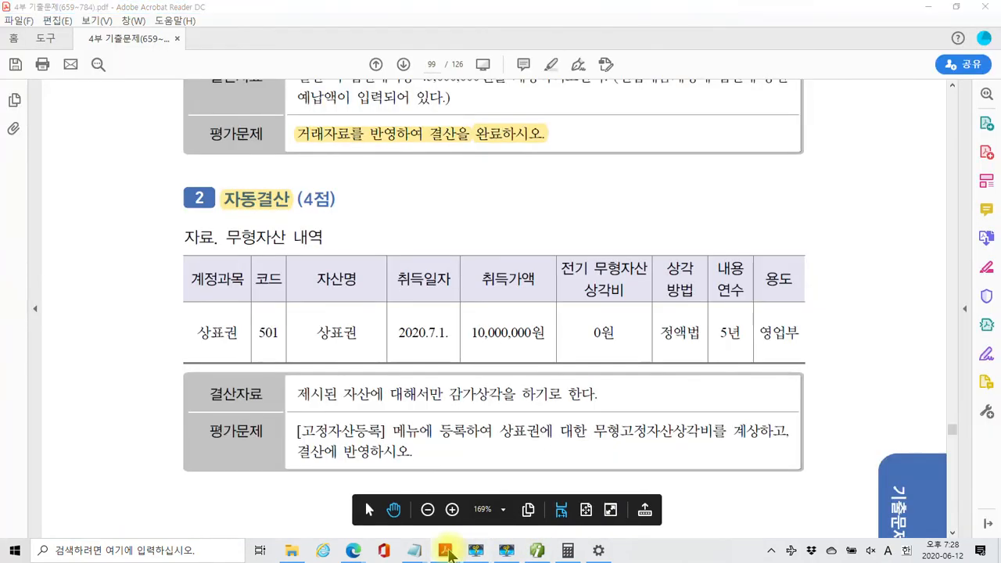
Bring the exam PDF back and scroll to page 100, Problem 4 근로소득관리 (25점)
click(445, 551)
click(444, 551)
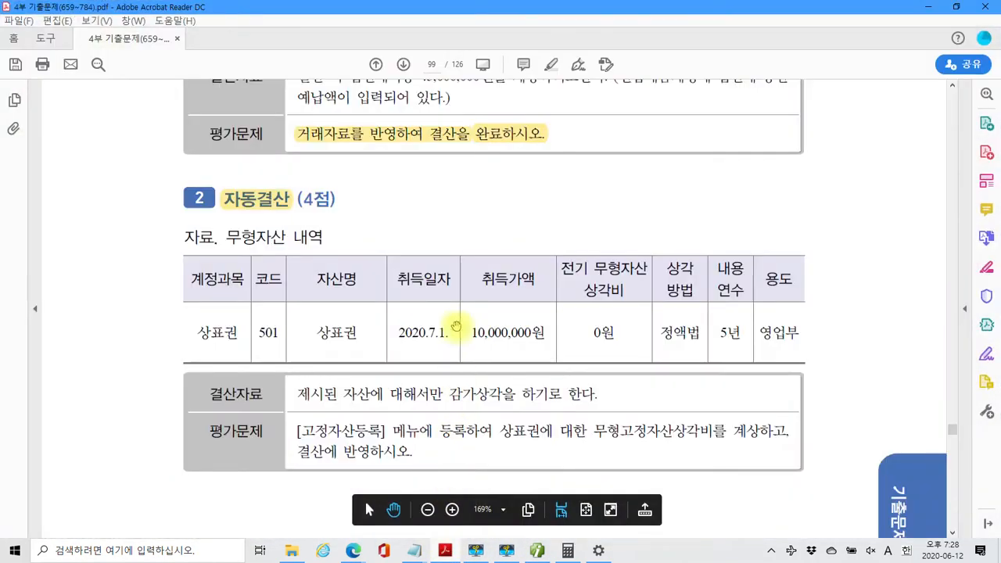
scroll(462, 291, down, 12)
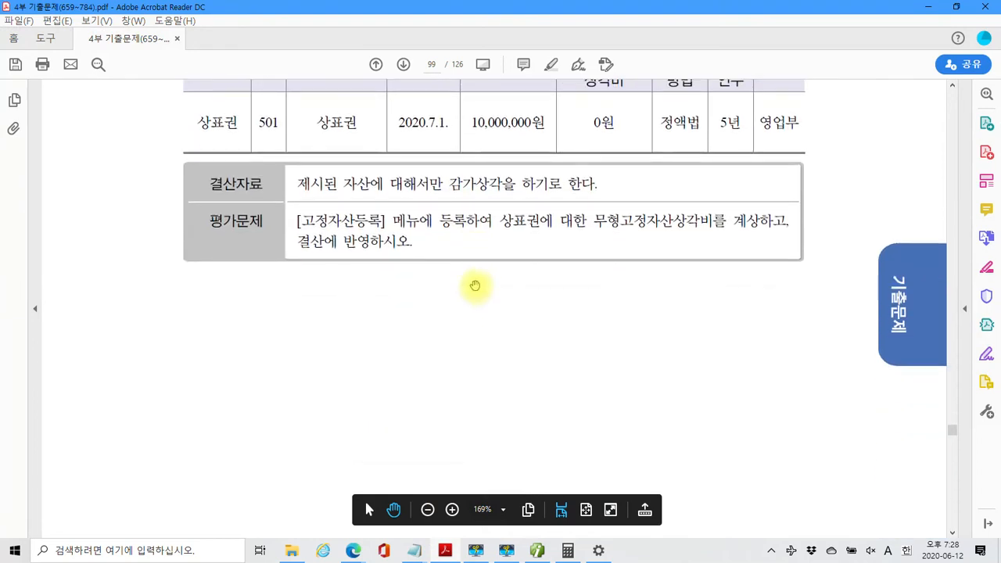
scroll(480, 288, down, 2)
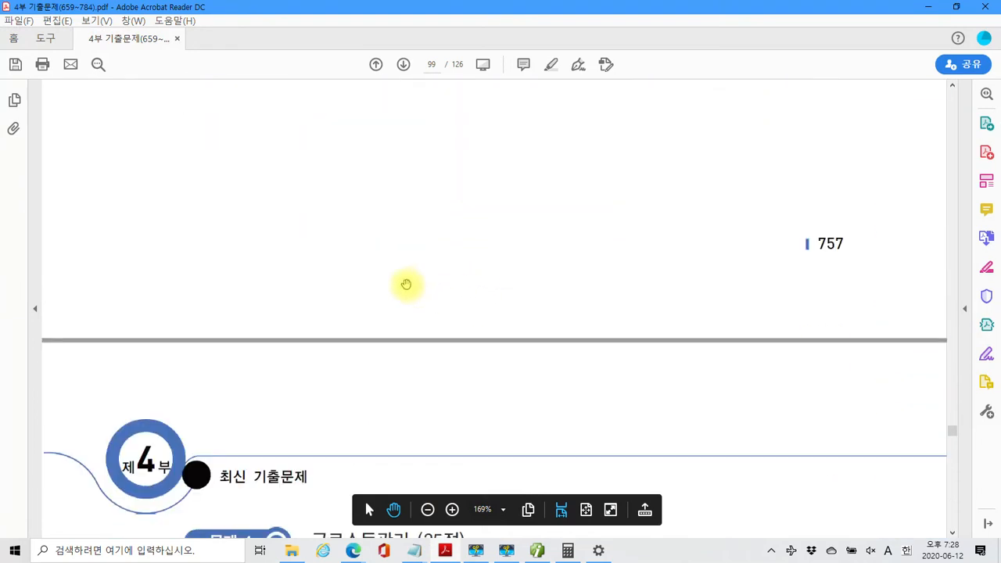
scroll(404, 284, up, 6)
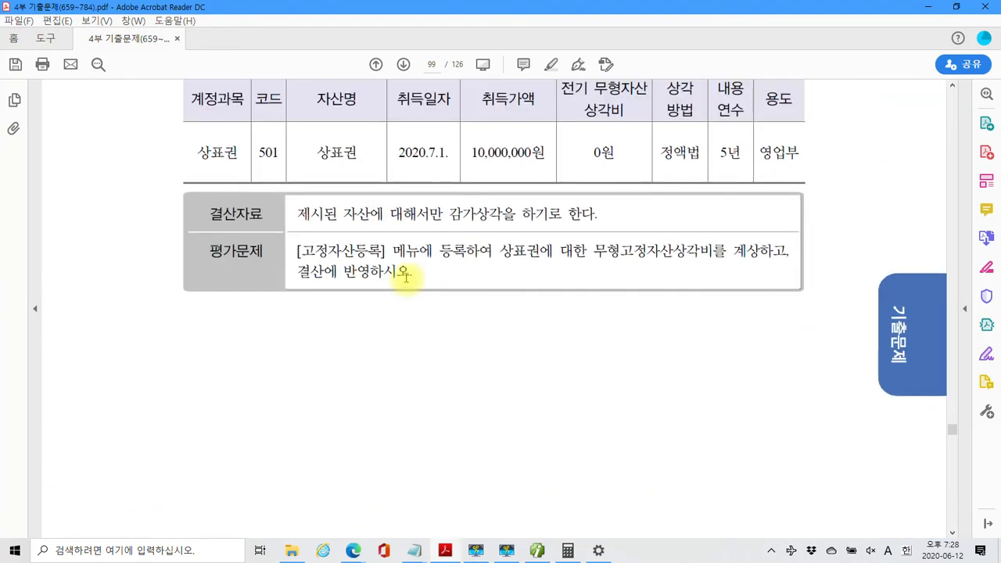
scroll(406, 275, down, 10)
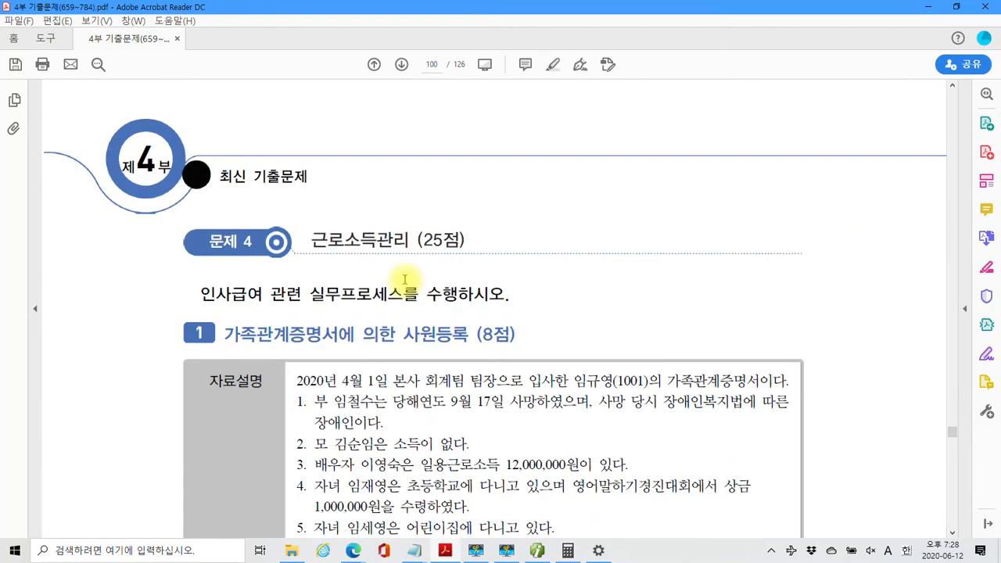
Scroll through page 100 to read the seven family details and the 부양가족명세 task
scroll(403, 280, down, 3)
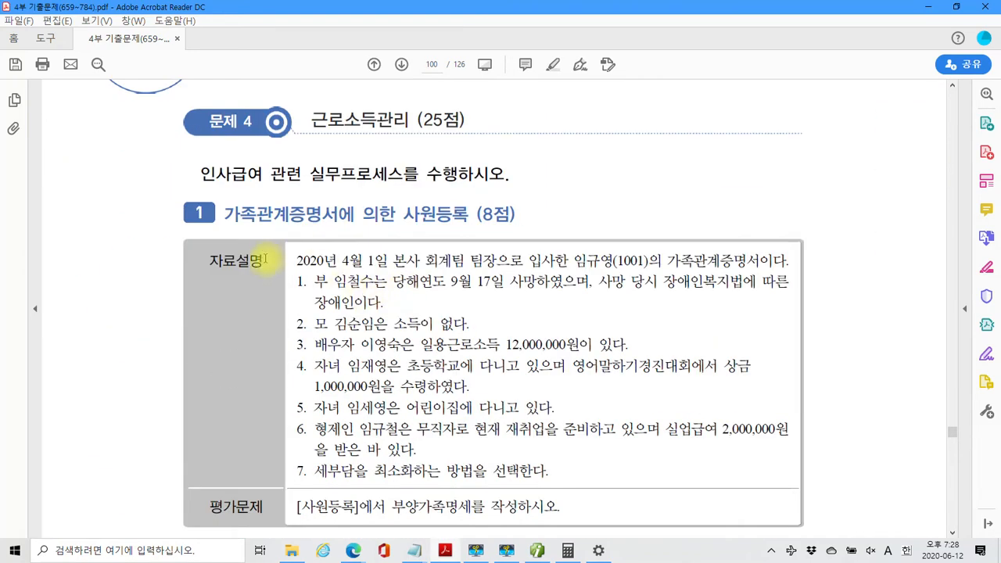
scroll(297, 261, down, 1)
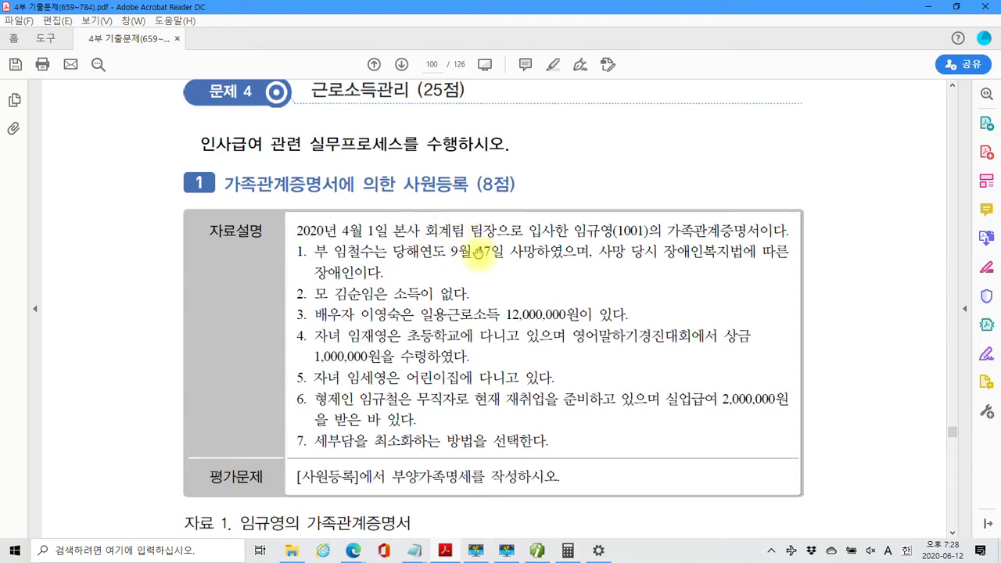
scroll(477, 249, down, 2)
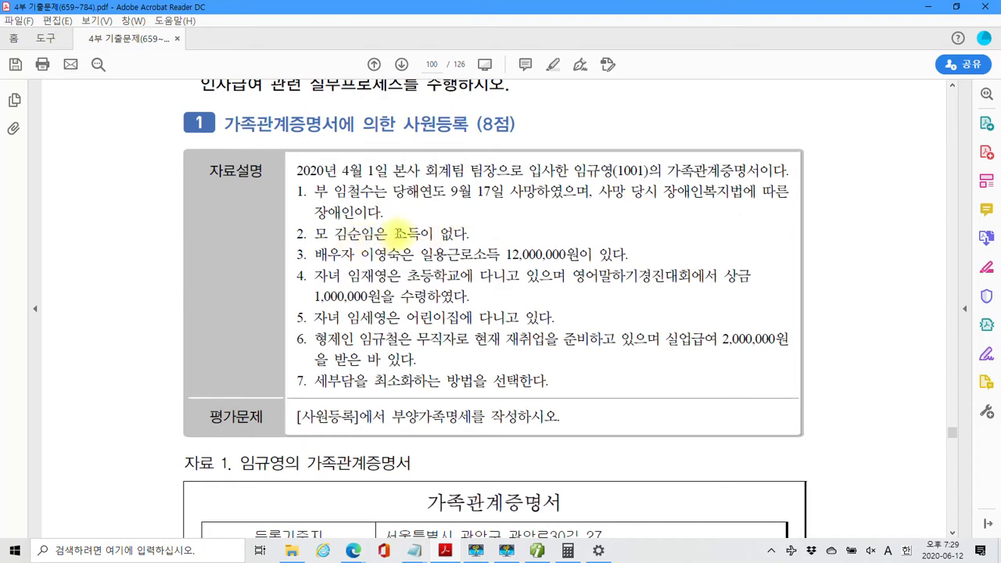
scroll(403, 205, down, 1)
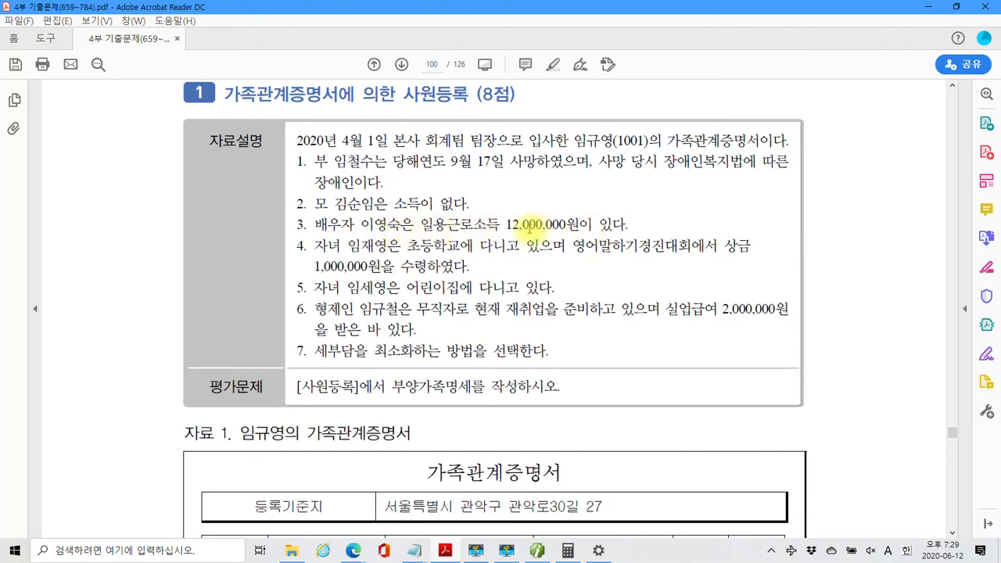
Read through the family relations certificate table, then switch back to Smart A
scroll(491, 223, down, 1)
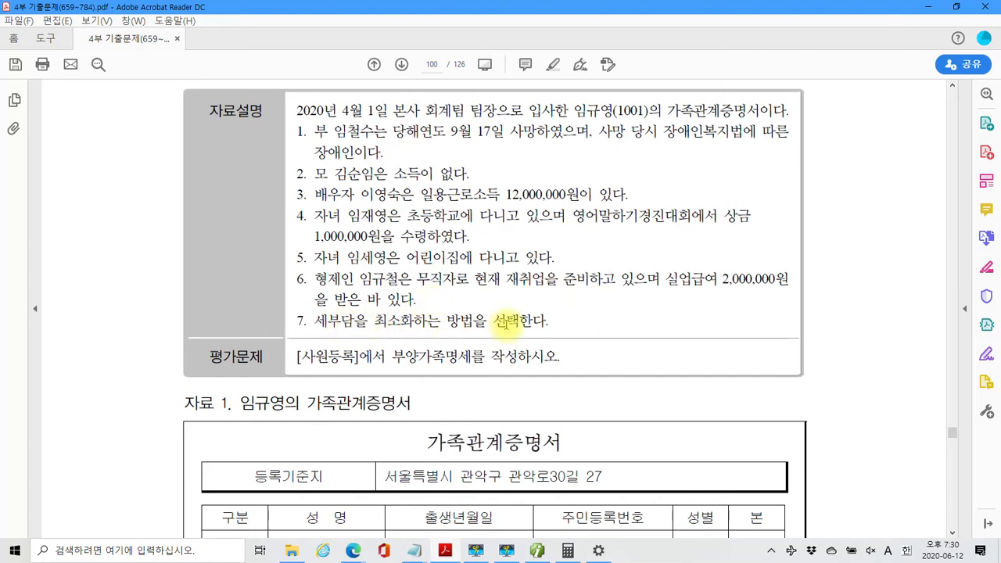
scroll(505, 323, down, 1)
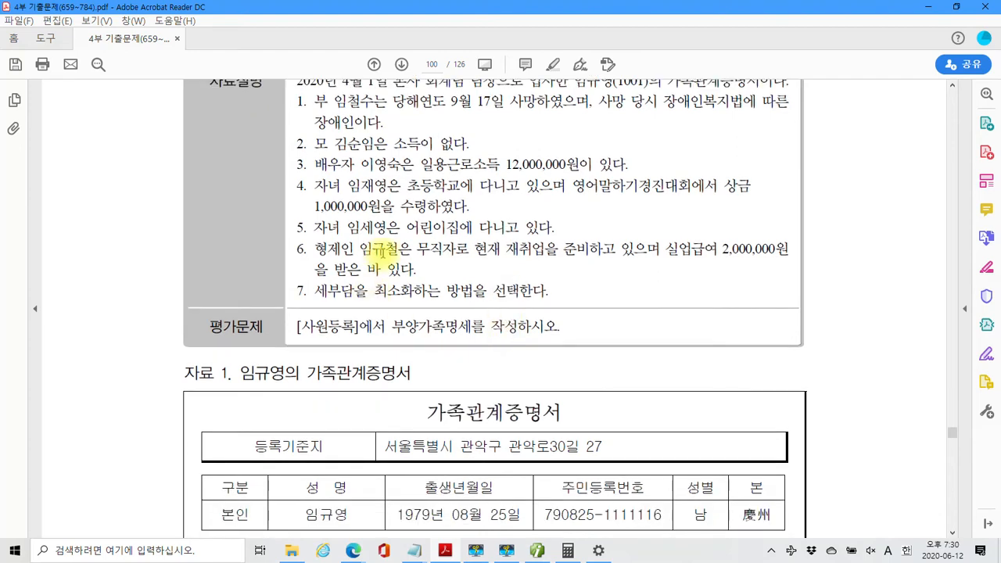
scroll(404, 343, down, 5)
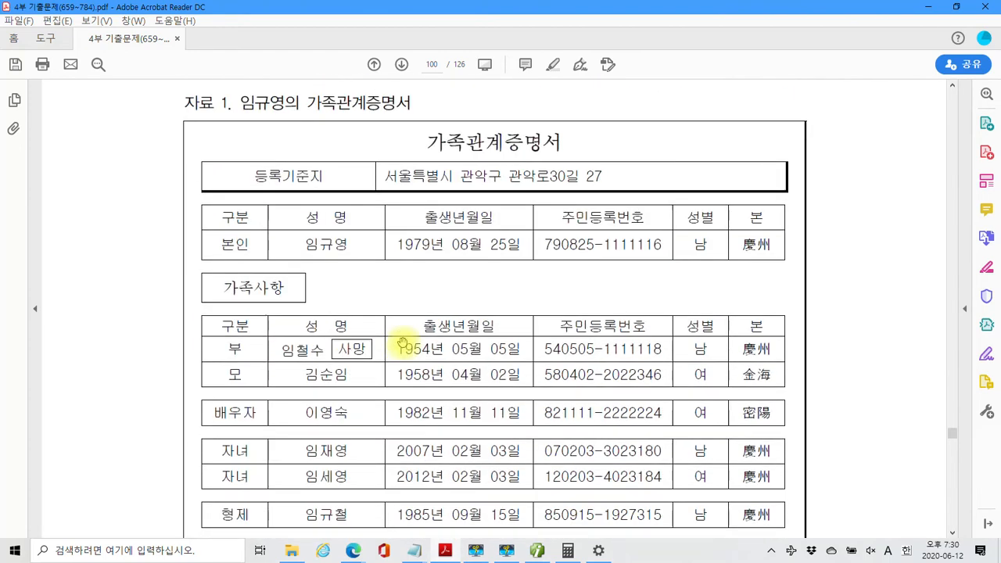
scroll(402, 344, down, 2)
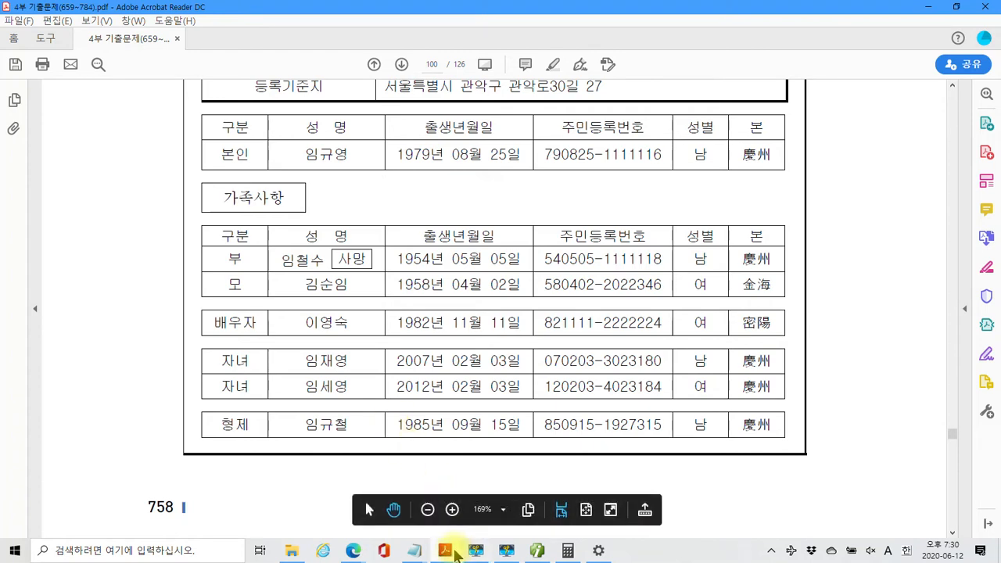
click(537, 551)
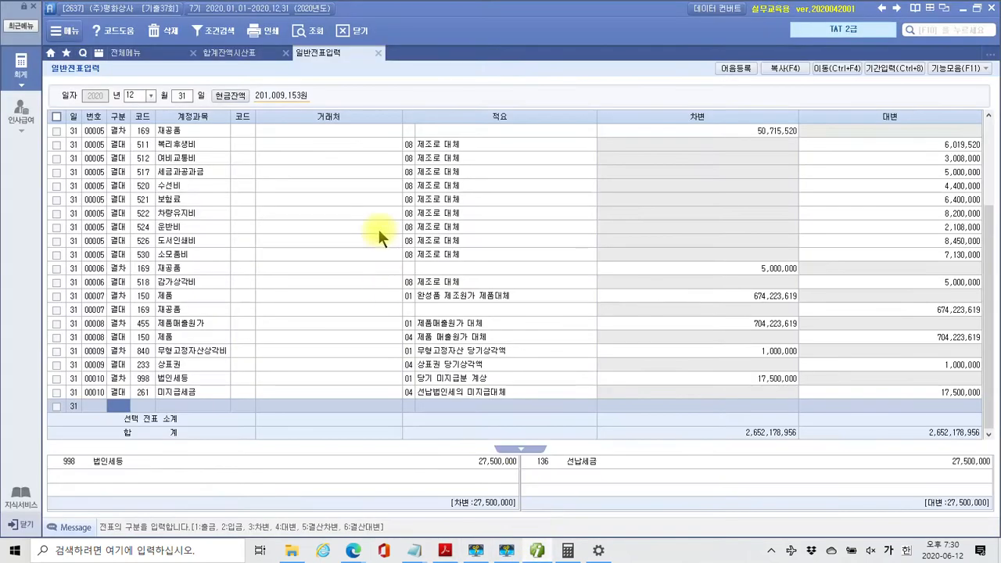
Close the journal and trial balance tabs and open 사원등록 at employee 1001's dependent row 2
click(378, 52)
click(286, 52)
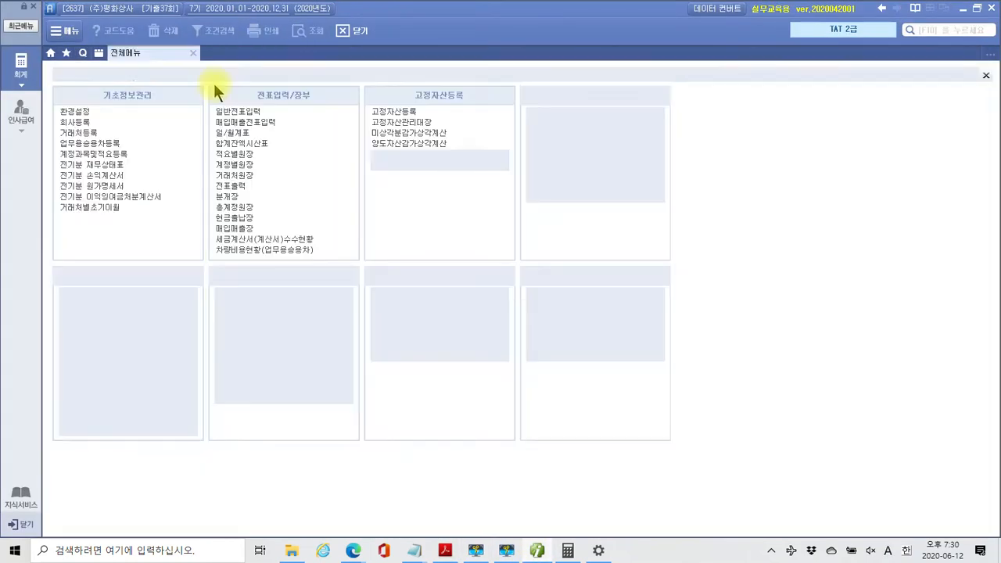
click(20, 113)
click(79, 112)
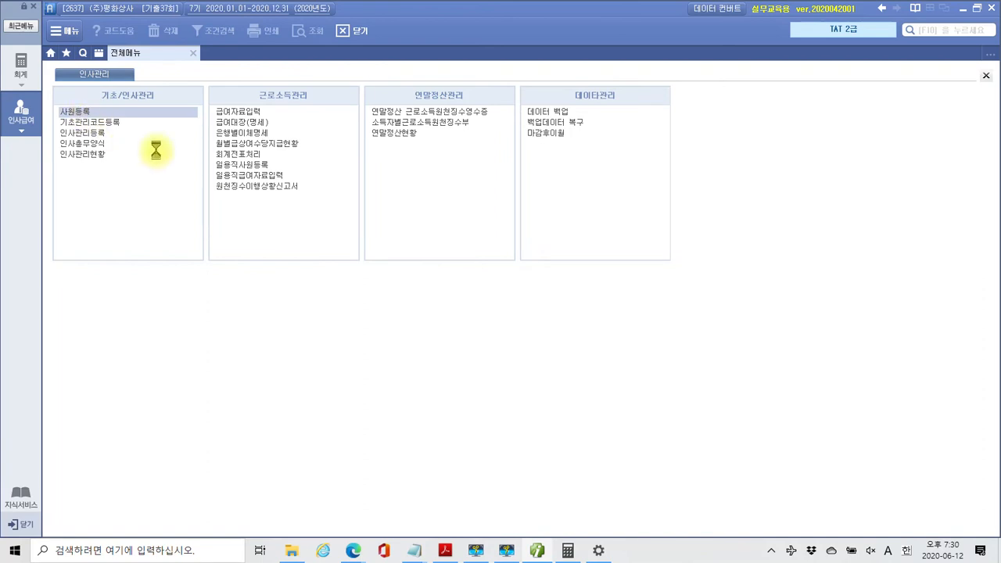
click(144, 103)
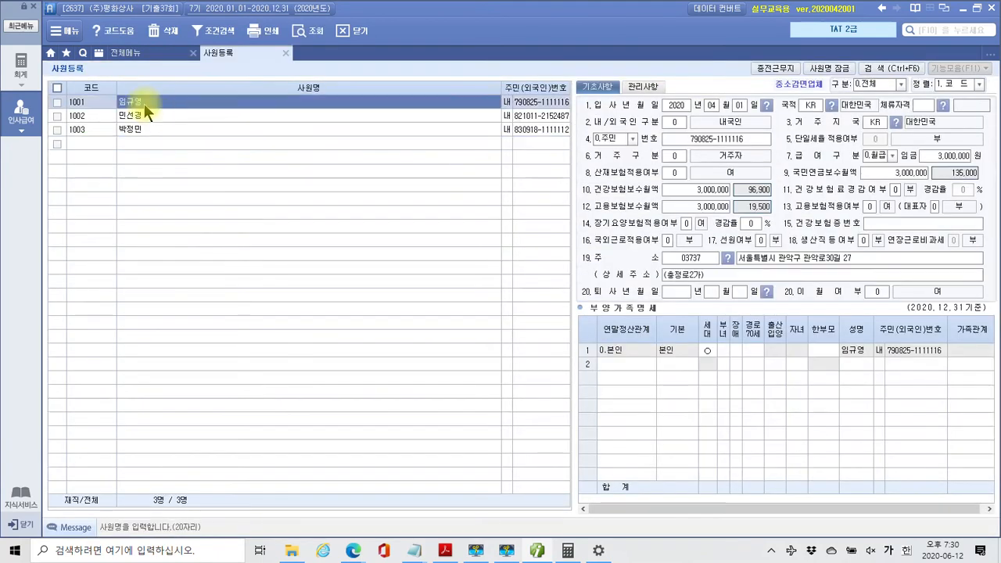
click(643, 370)
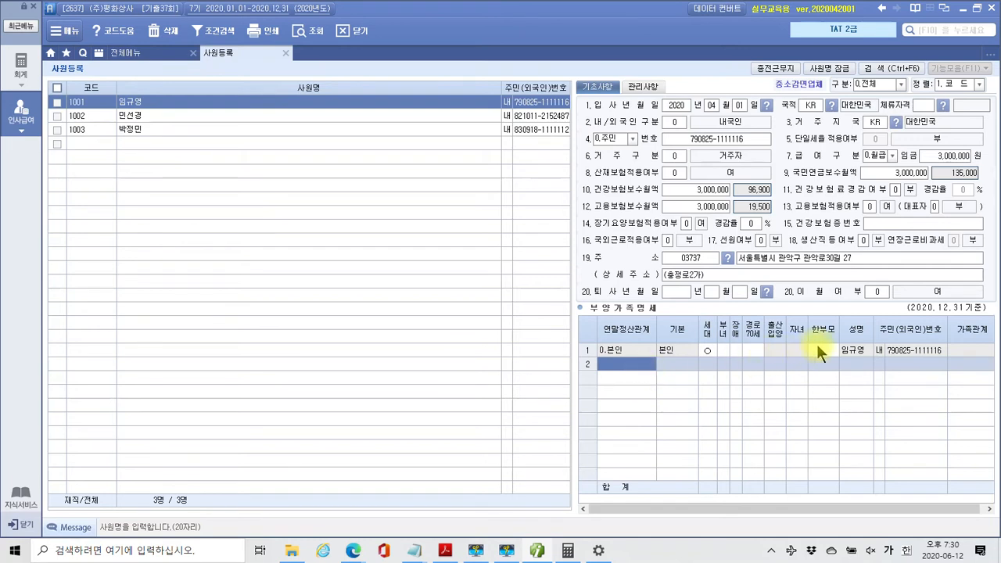
Add the father as a 1 (소득자의 직계존속) dependent with his name and resident registration number
double_click(635, 364)
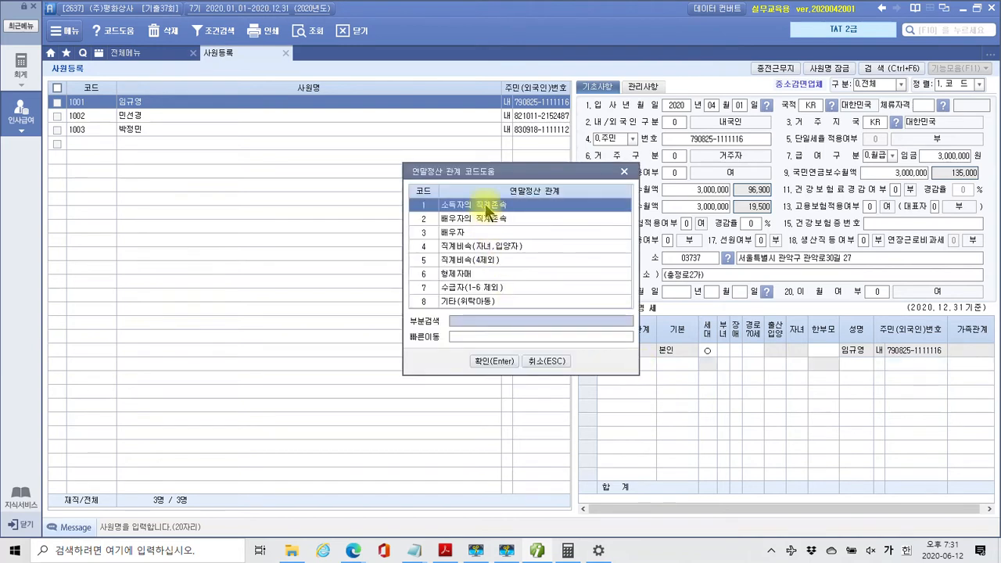
click(496, 362)
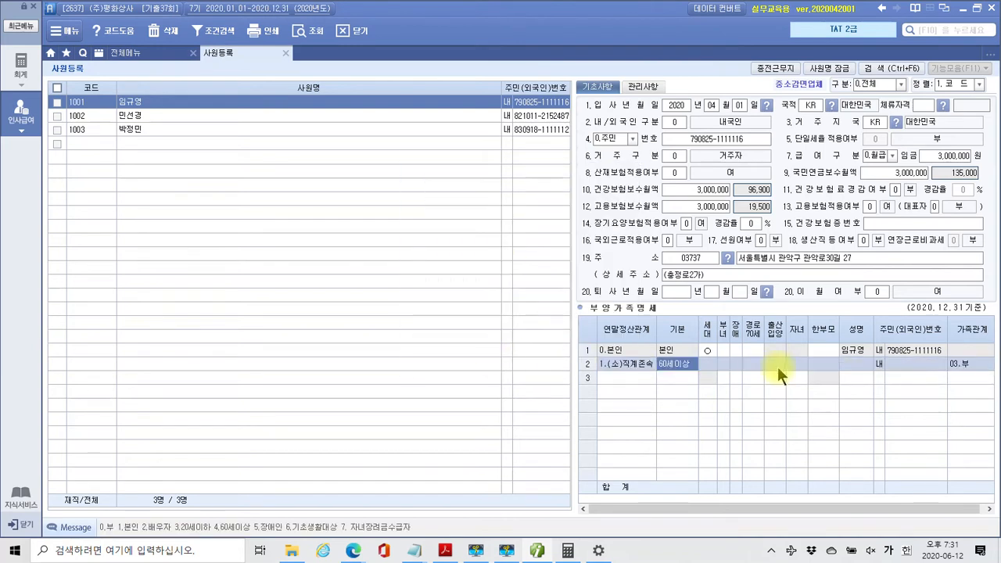
click(849, 362)
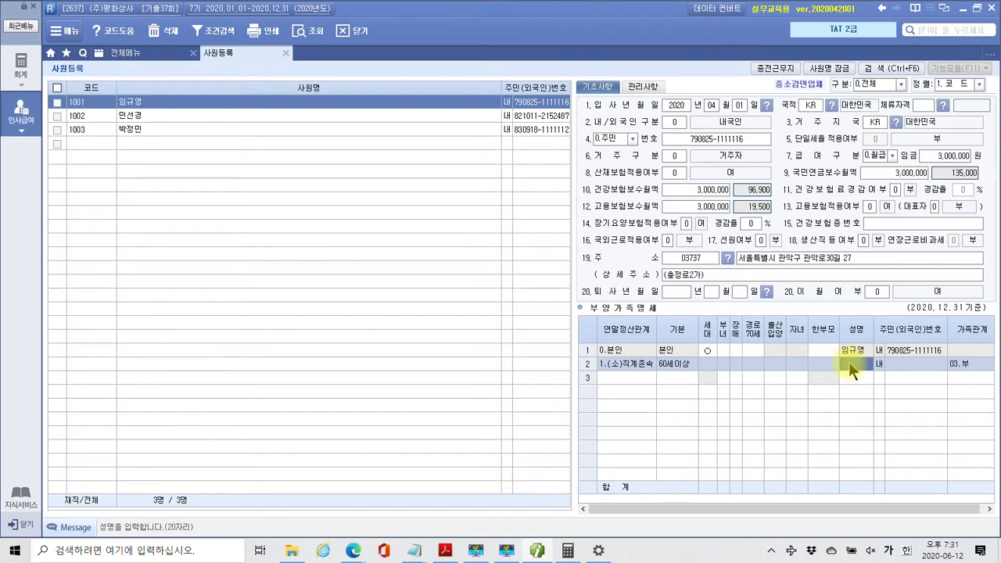
key(Return)
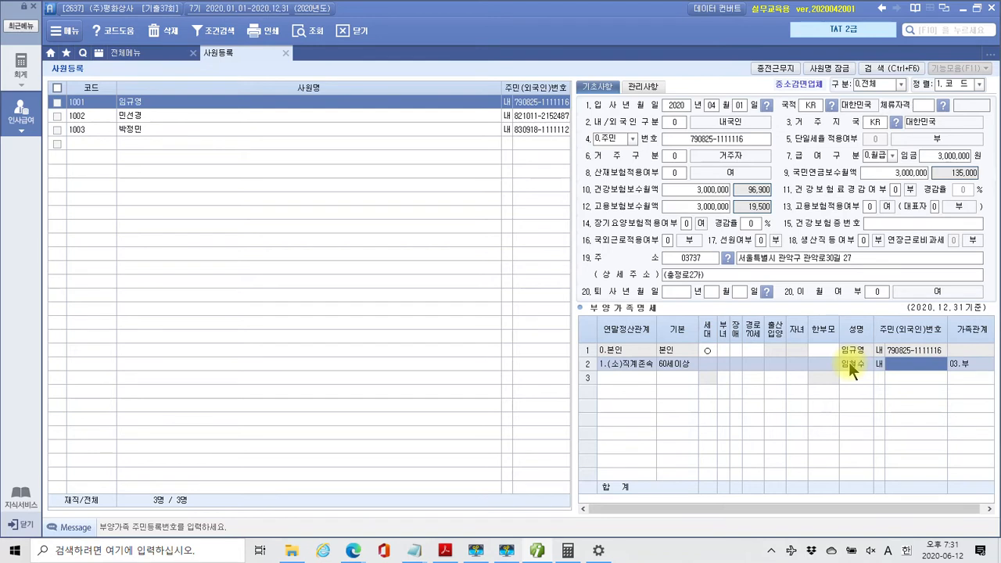
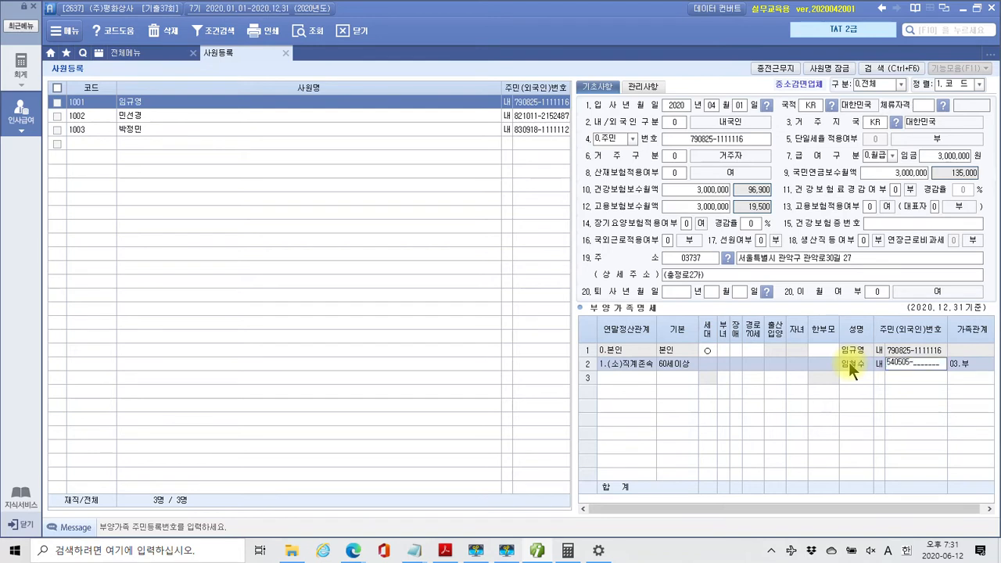
key(Return)
key(Return)
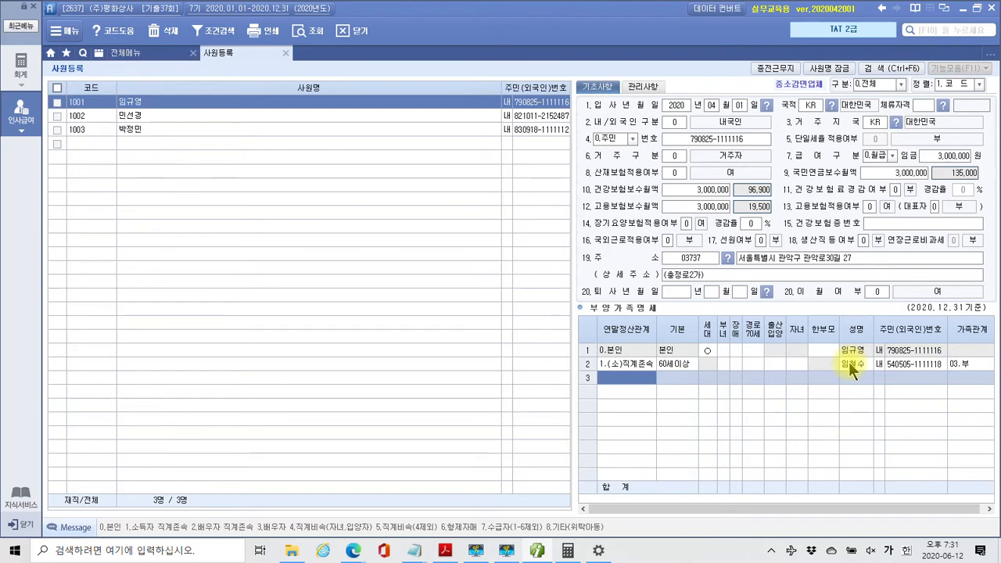
Set the father's disability (장애) code to 1, then move to row 3
click(735, 364)
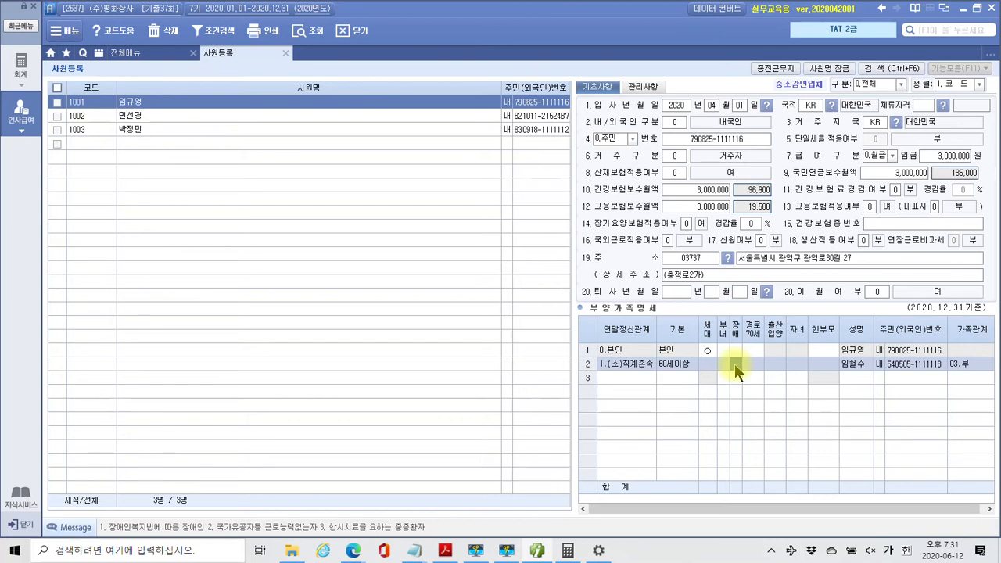
text(1)
key(Return)
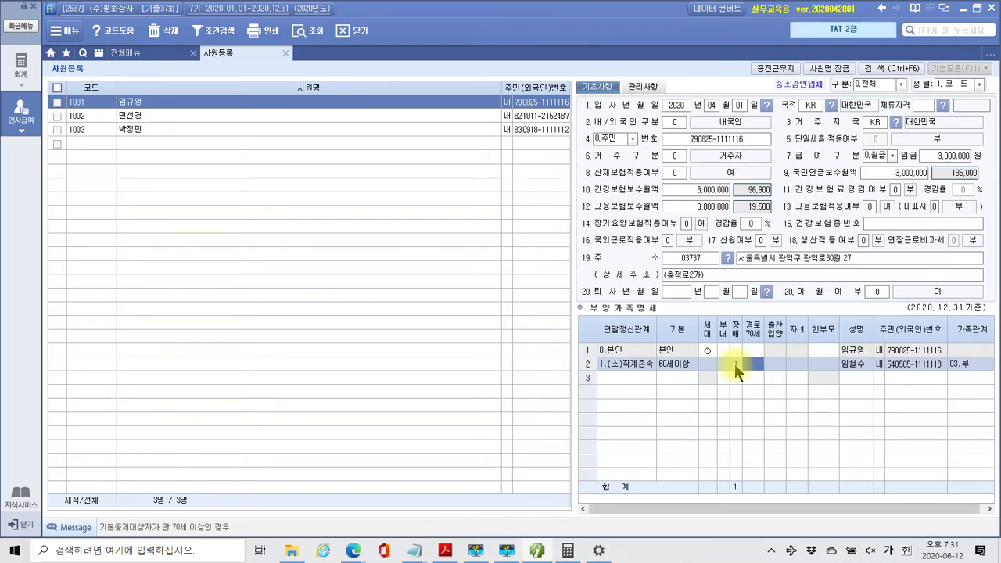
click(644, 380)
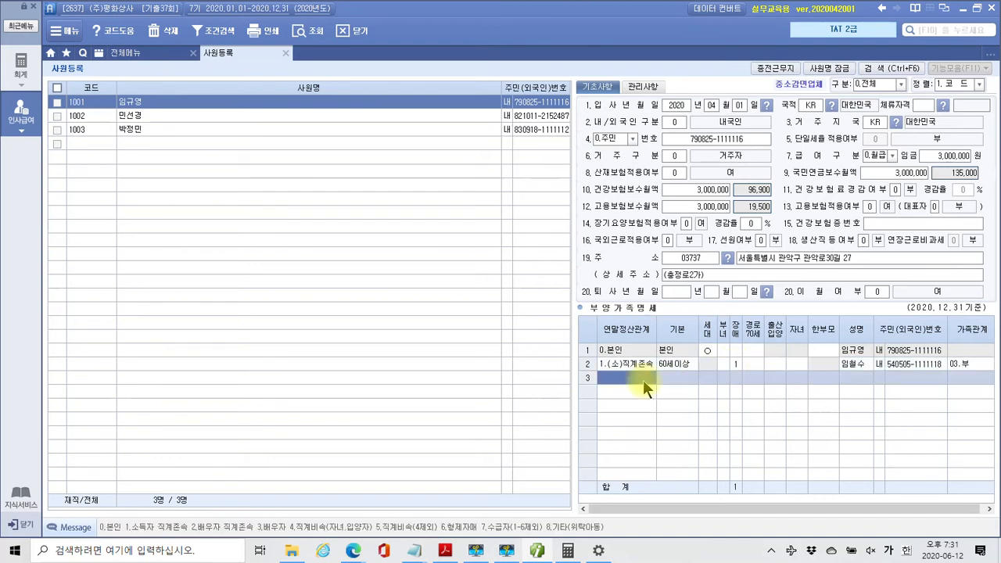
Add the mother in row 3 as a 1 직계존속 dependent with her name and resident registration number
key(F2)
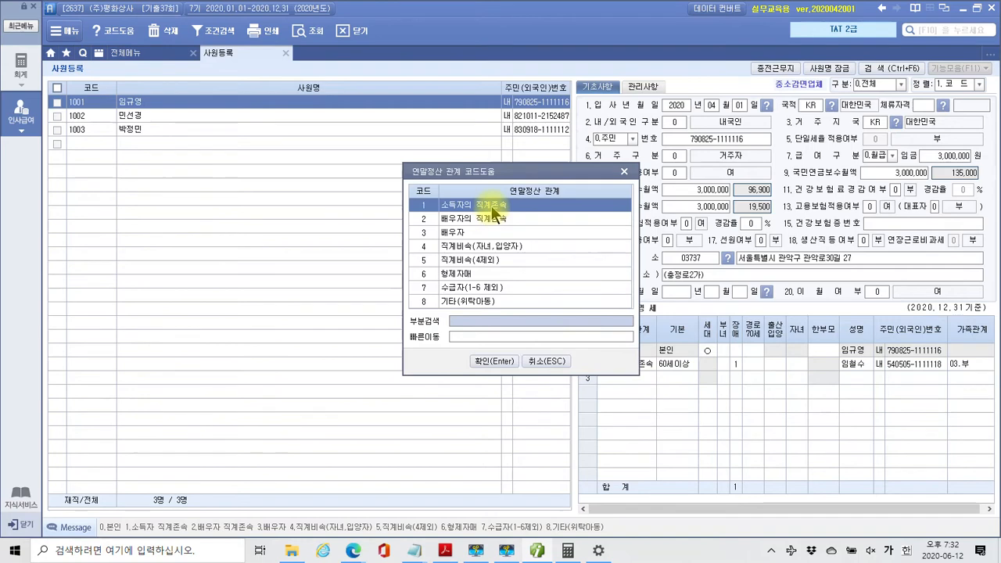
click(487, 362)
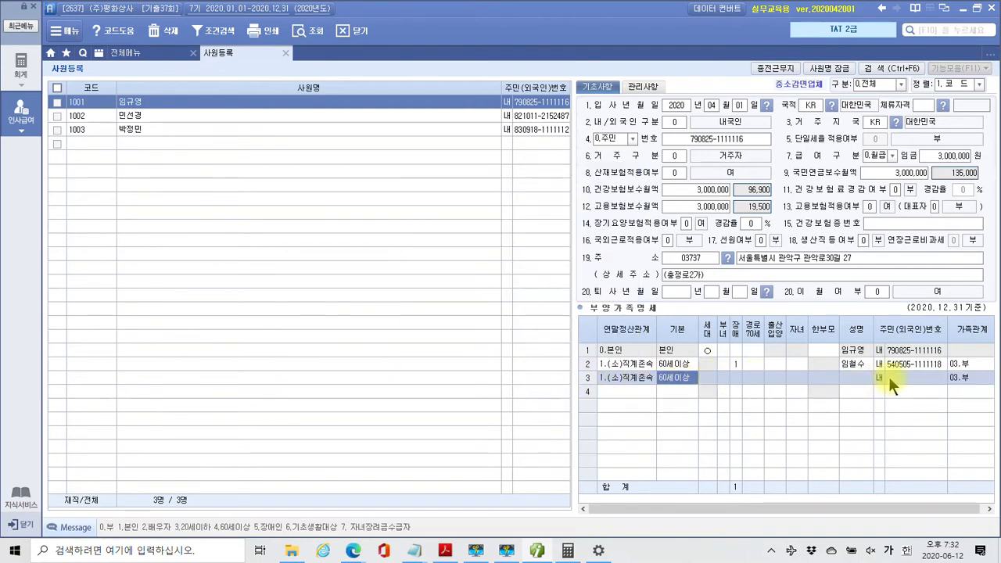
click(851, 377)
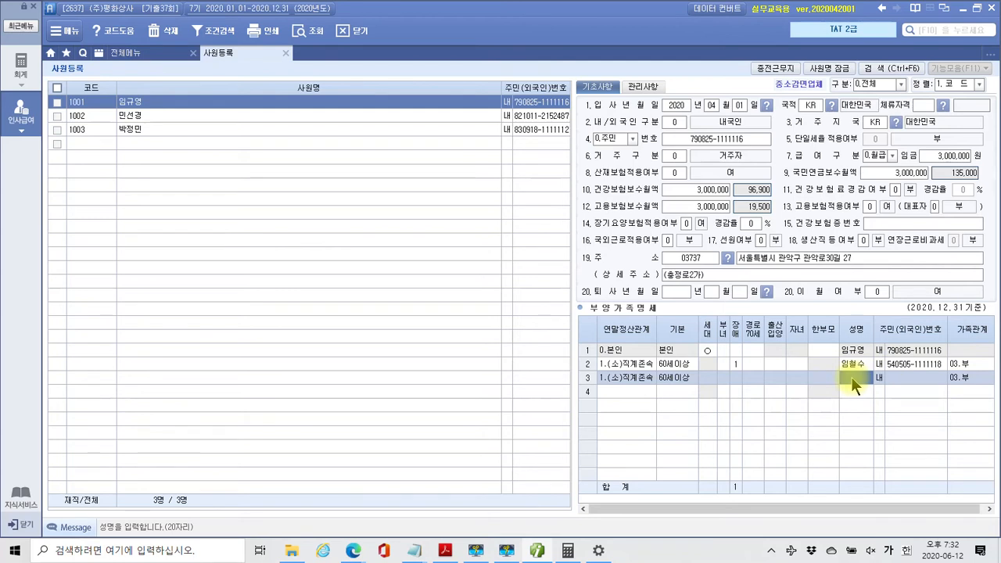
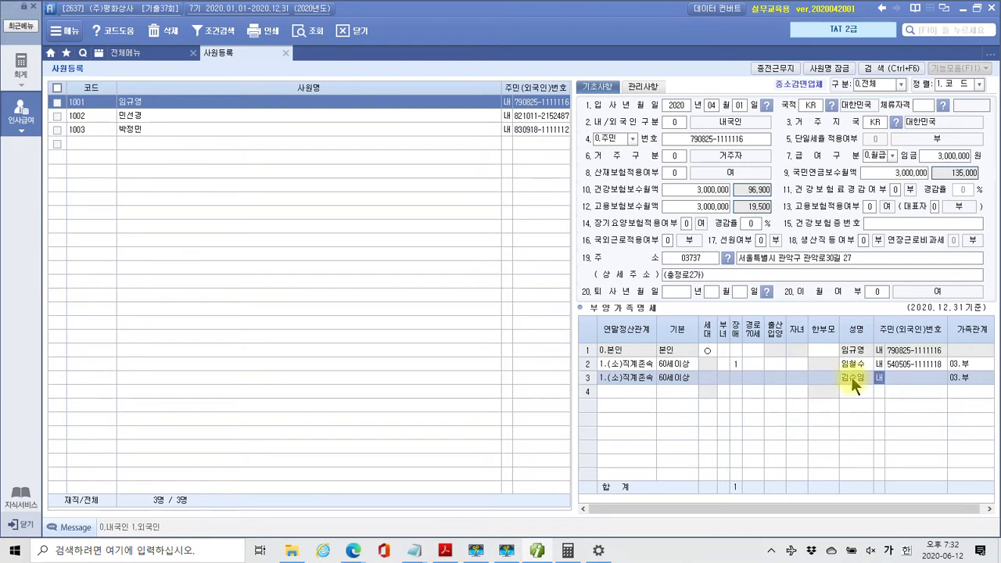
key(Return)
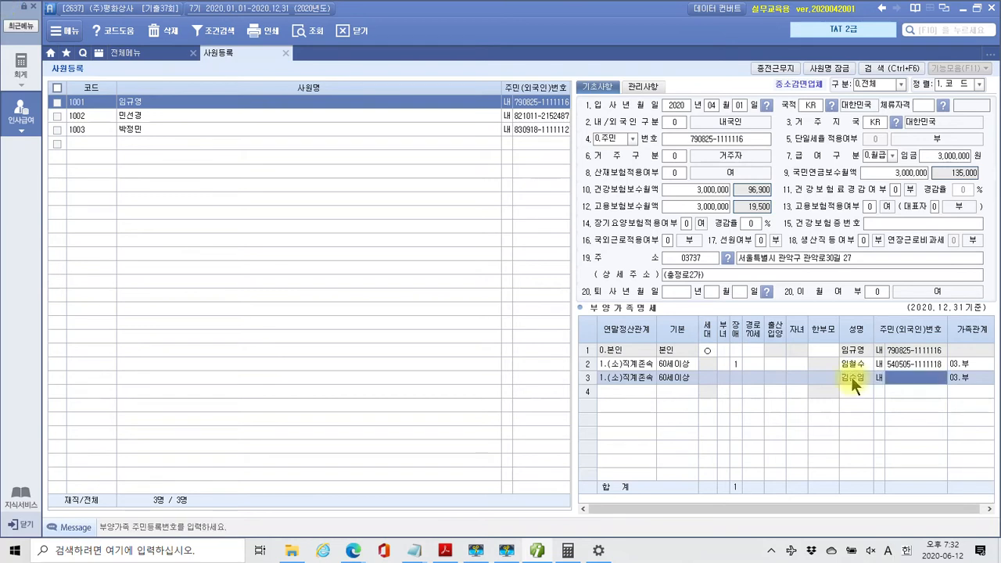
text(1958)
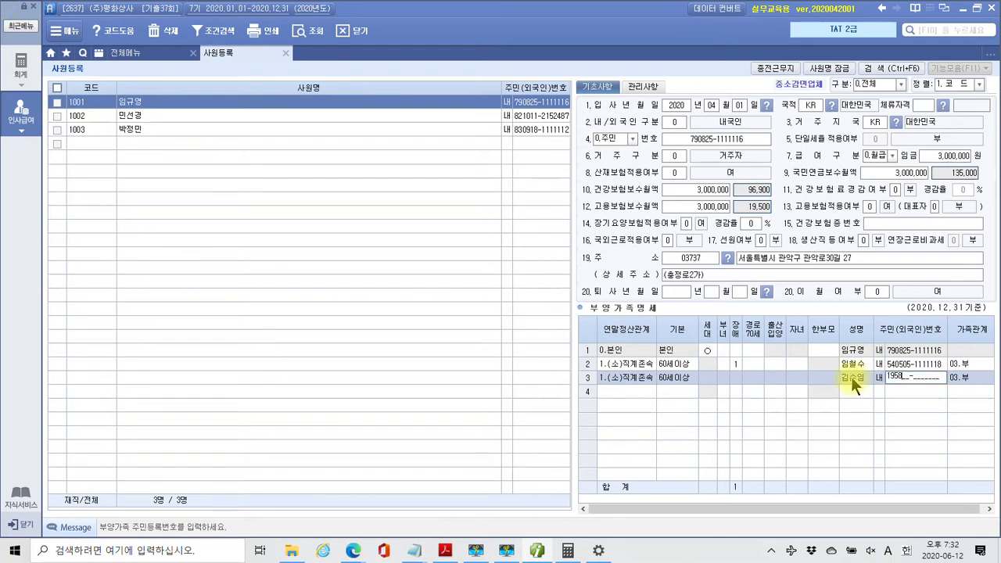
key(BackSpace)
key(BackSpace)
key(BackSpace)
key(BackSpace)
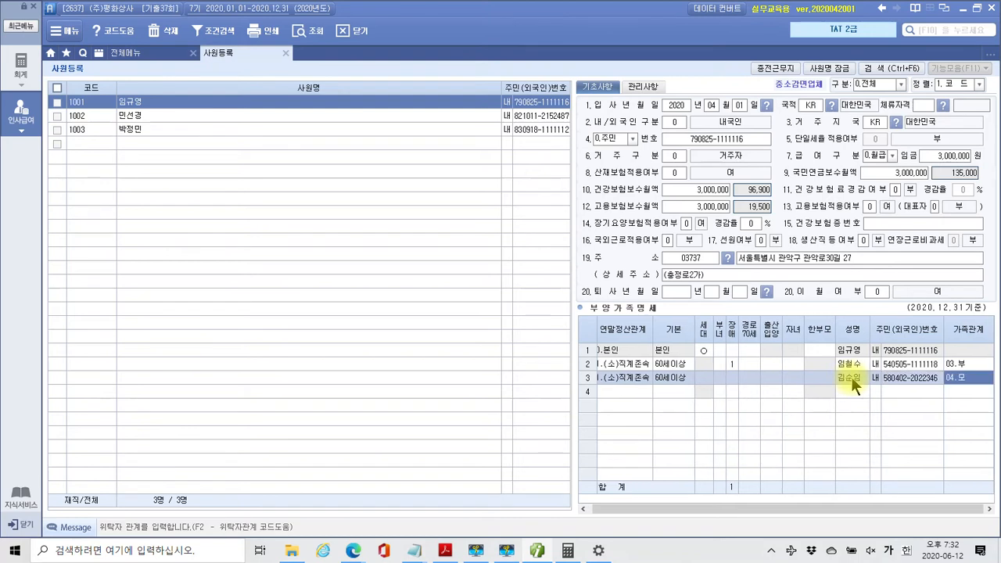
key(Return)
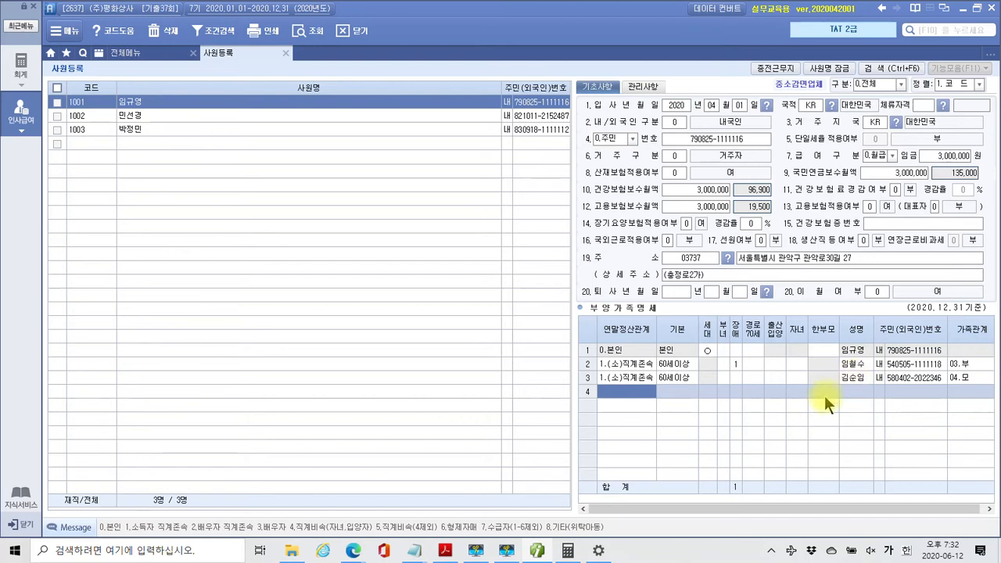
Enter the spouse in row 4 as relationship code 3 (배우자) with her name and resident number
text(3)
key(Return)
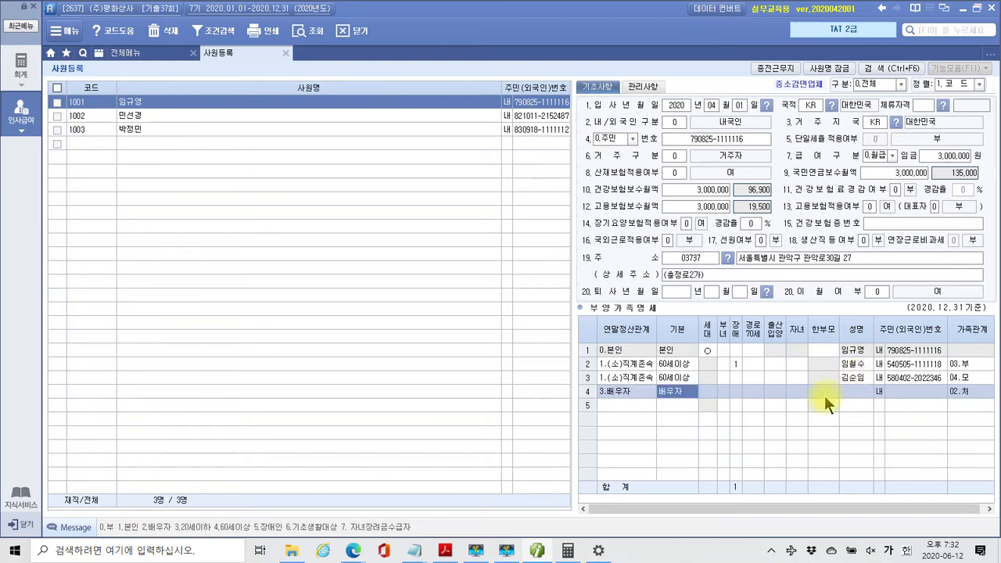
key(Return)
key(Return)
key(Return)
key(Return)
key(Return)
key(Return)
key(Return)
key(Return)
key(Left)
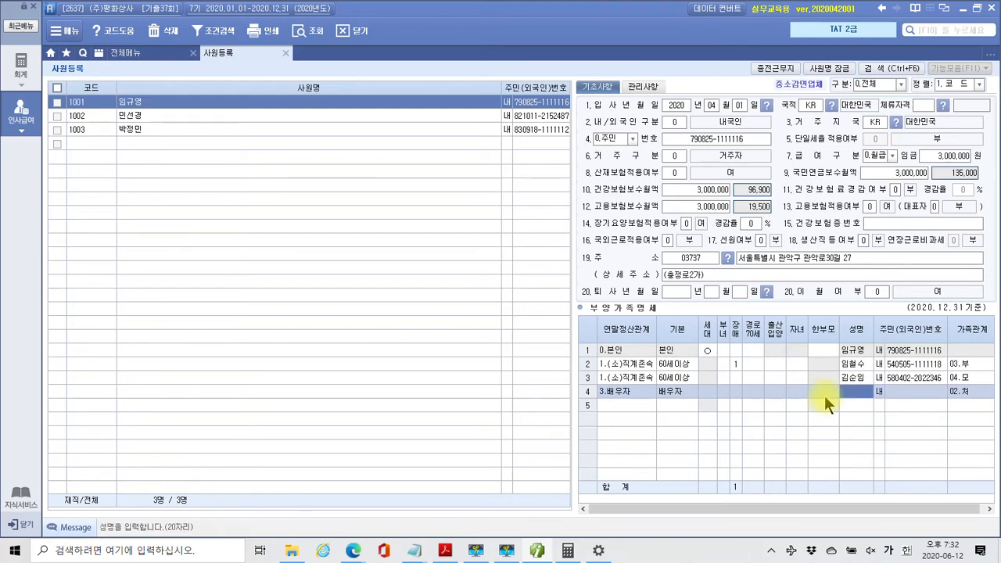
key(Return)
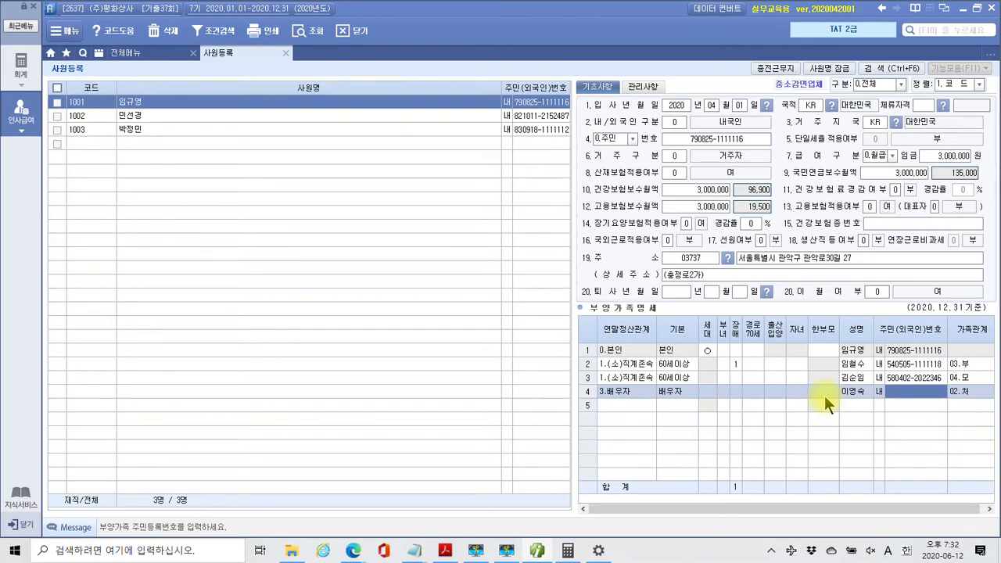
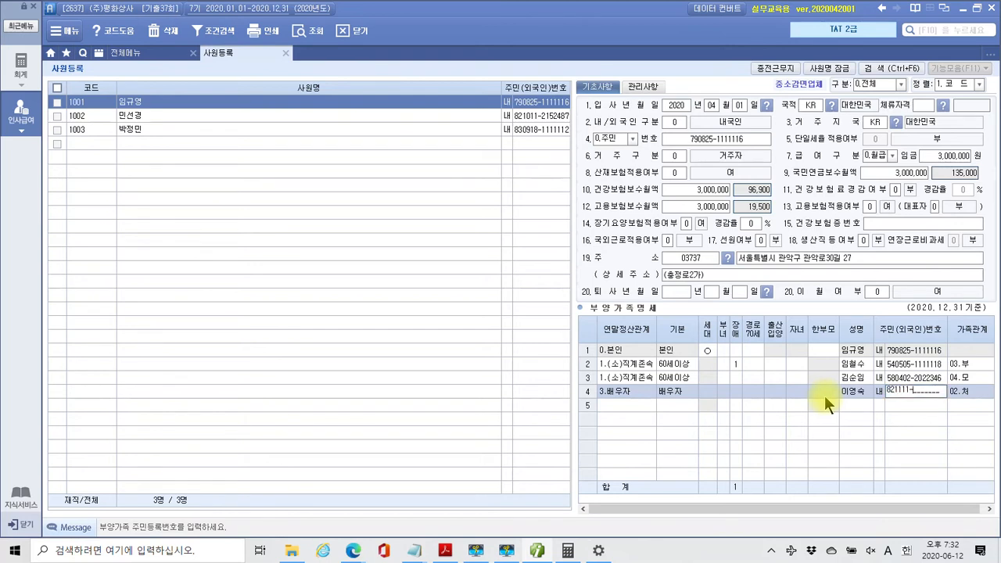
key(Return)
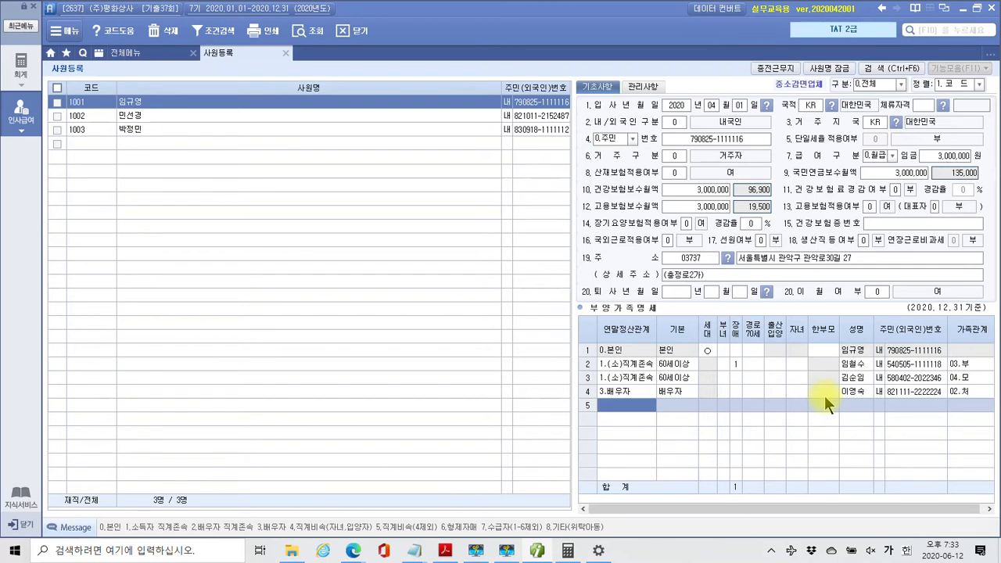
Add the first child in row 5 as code 4 (직계비속, 20세이하) with name and resident number
text(4)
key(Return)
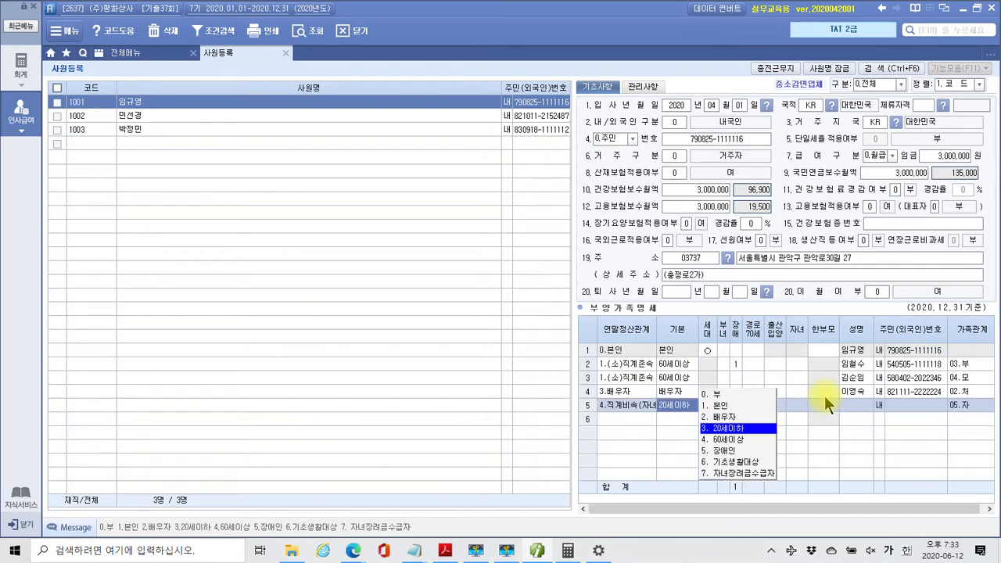
key(Return)
key(Return)
key(Return)
key(Return)
key(Return)
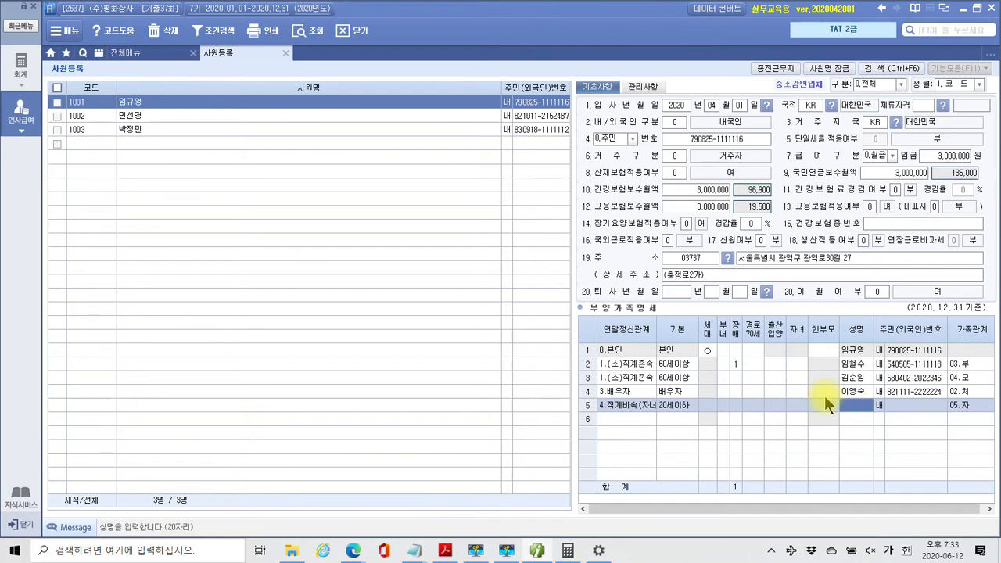
key(Return)
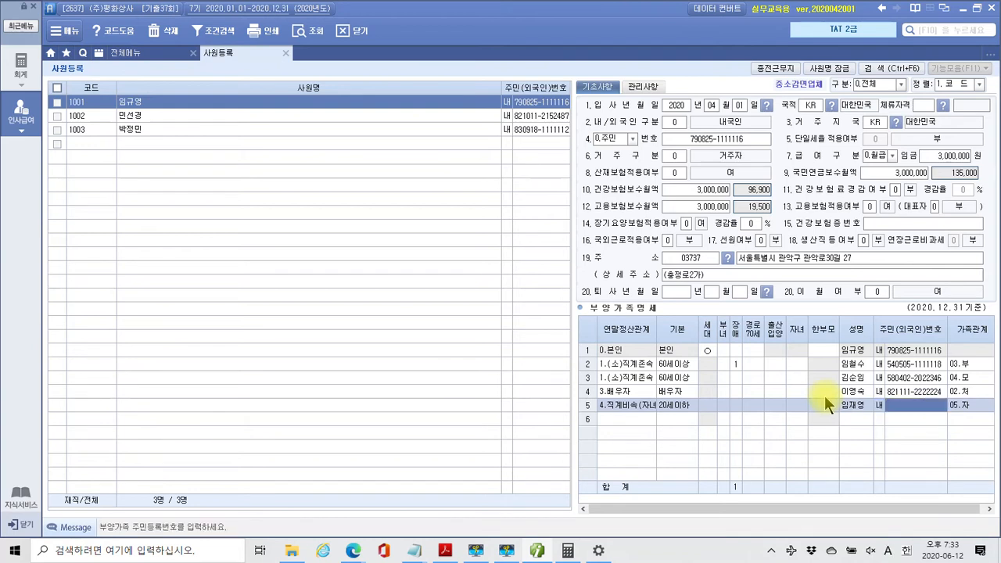
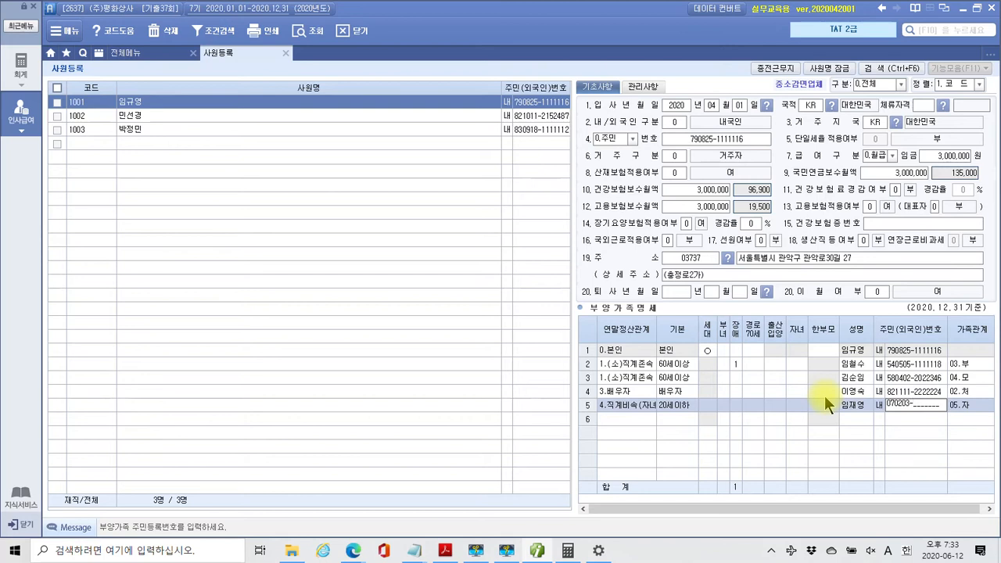
key(Return)
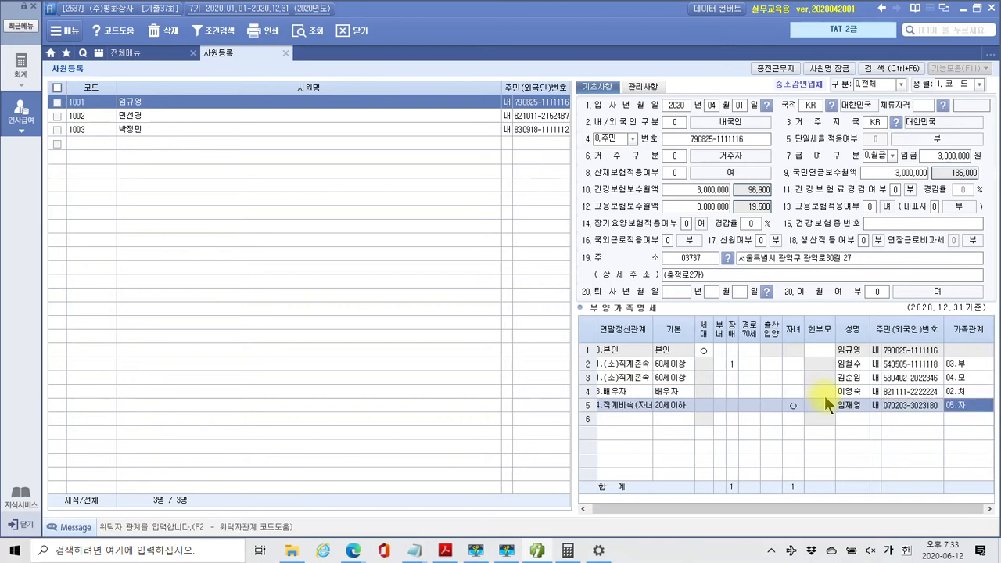
key(Return)
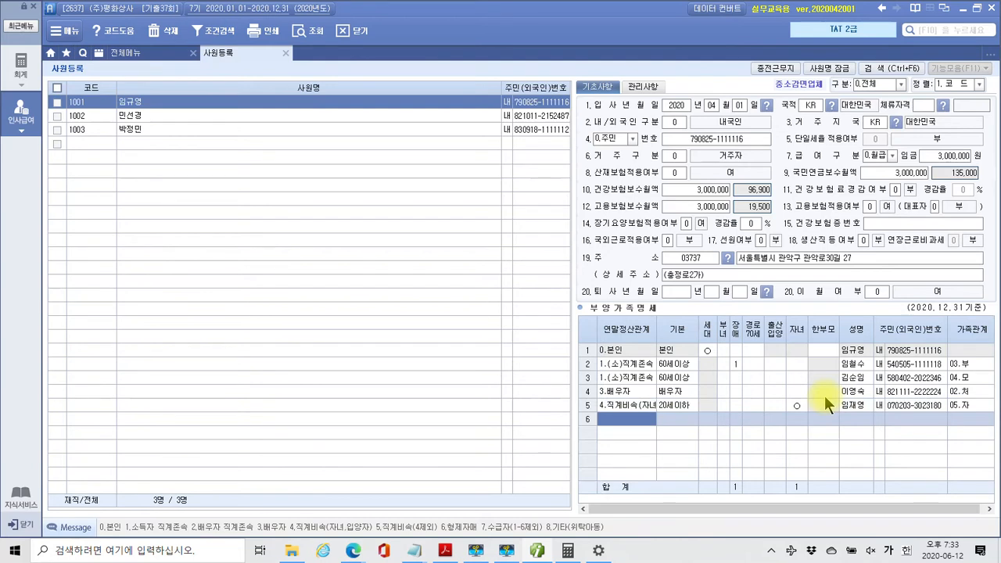
Add the second child in row 6 as code 4 with name and resident number
text(4)
key(Return)
key(Return)
key(Return)
key(Return)
key(Return)
key(Return)
key(Return)
key(Return)
key(Return)
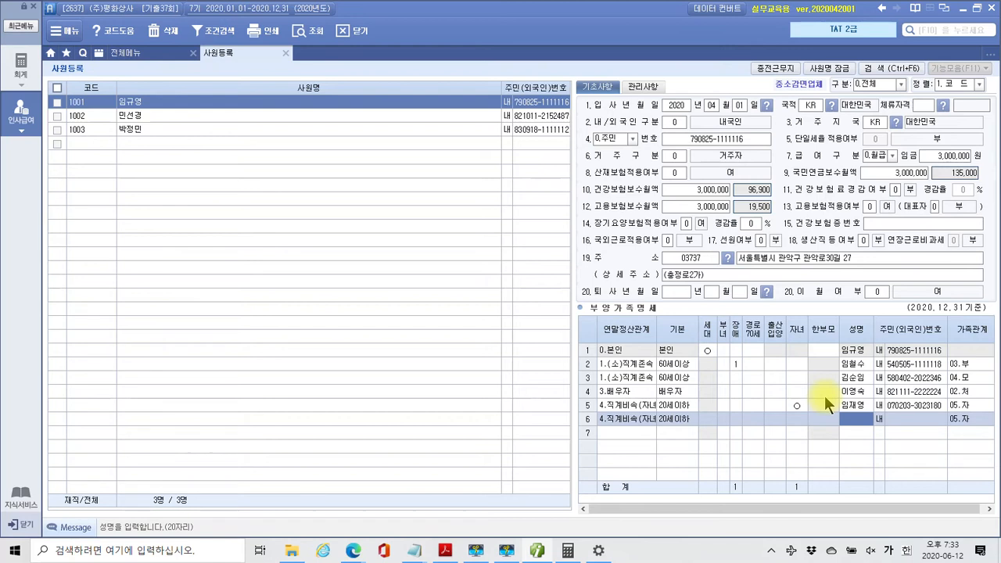
key(Return)
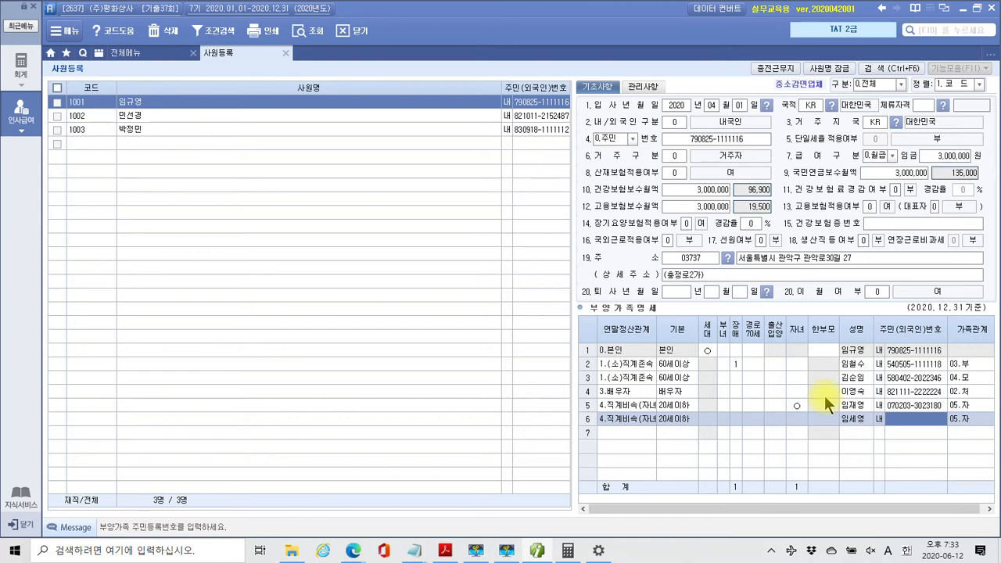
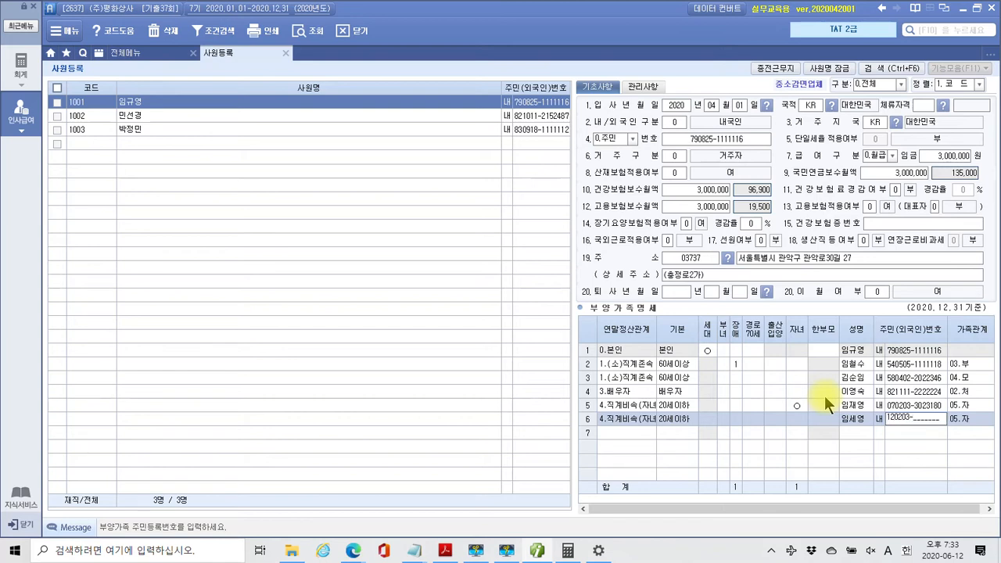
key(Return)
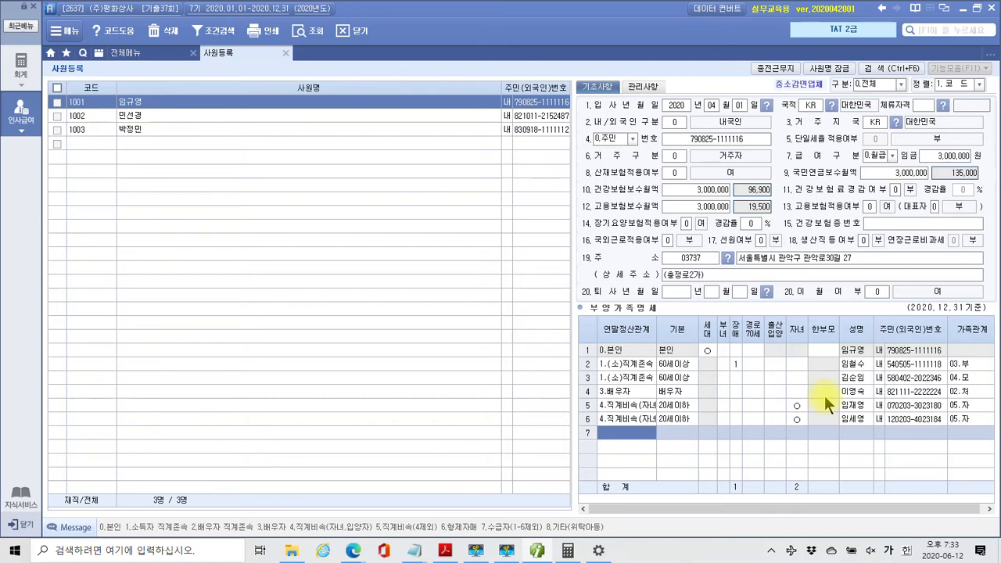
Enter the sibling in row 7 as code 6 (형제자매), 기본 0 (부), with name and resident number
text(6)
key(Return)
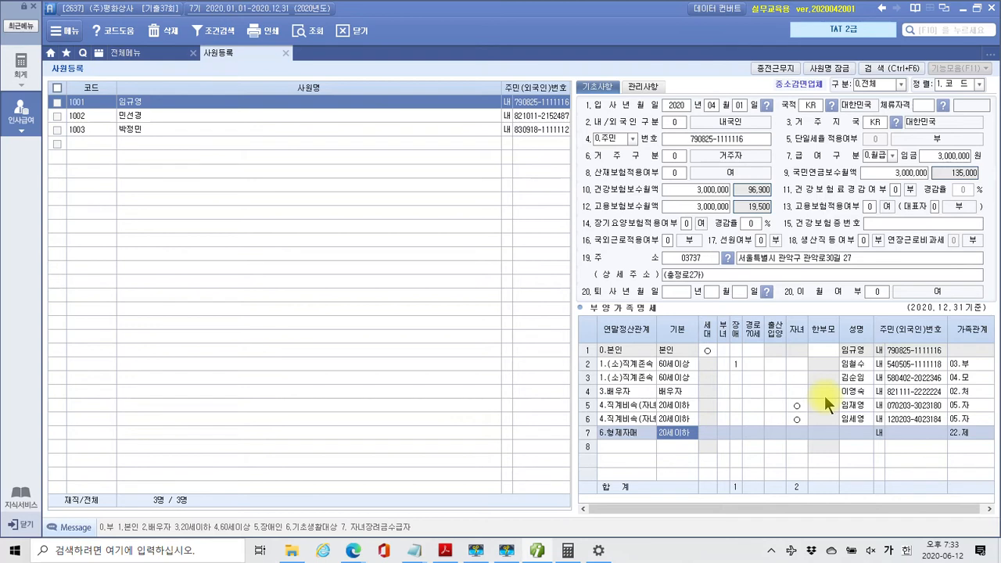
text(0)
key(Return)
key(Return)
key(Return)
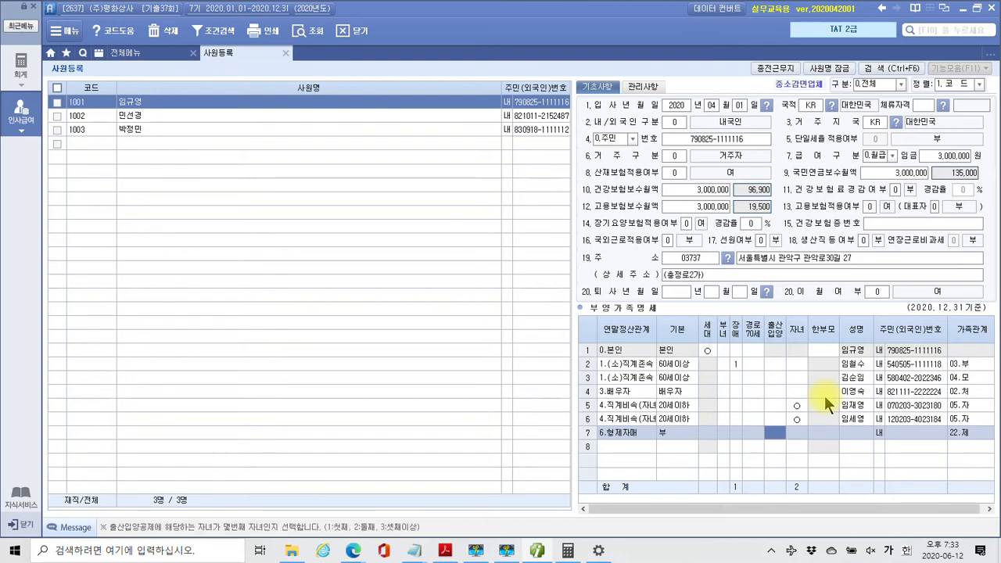
key(Return)
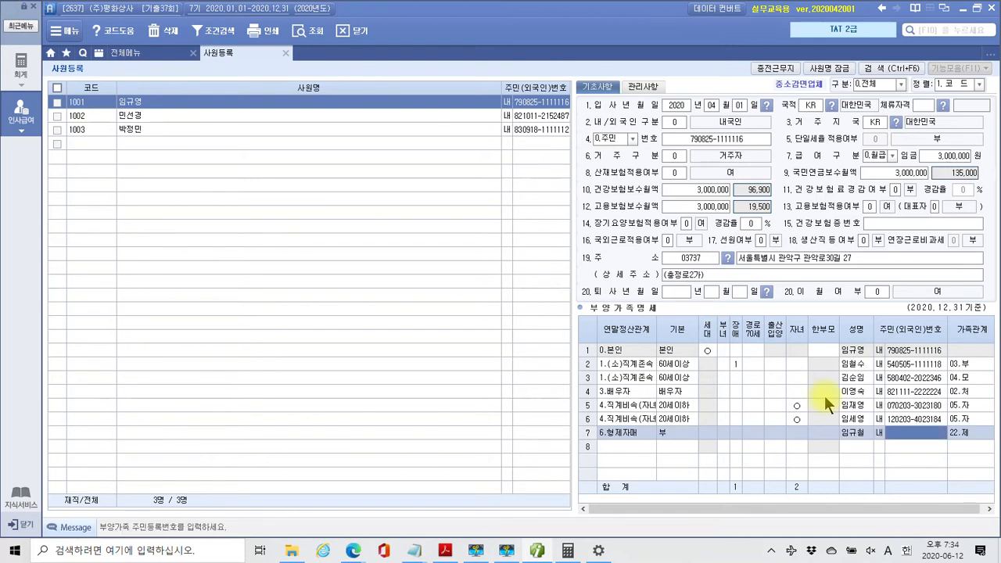
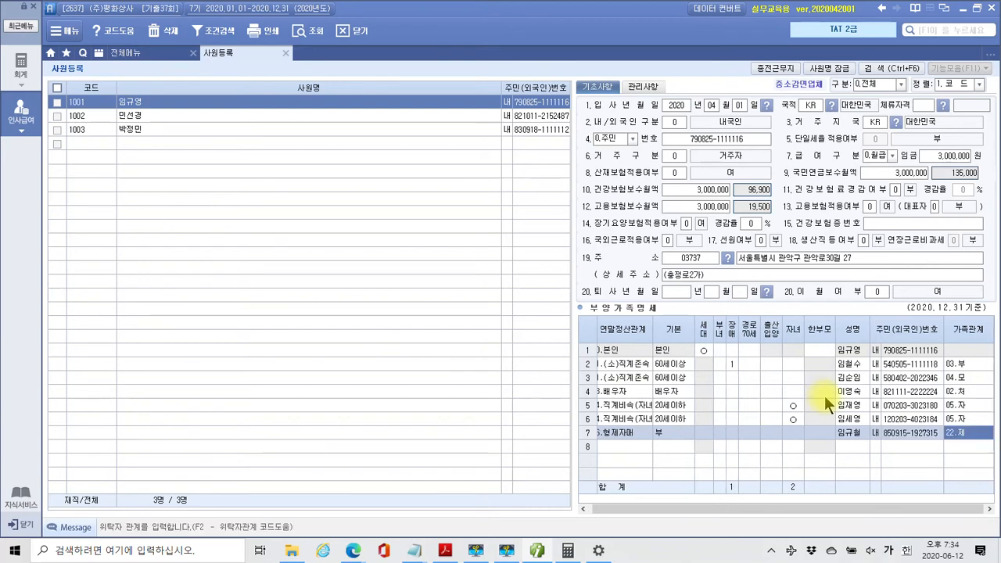
key(Return)
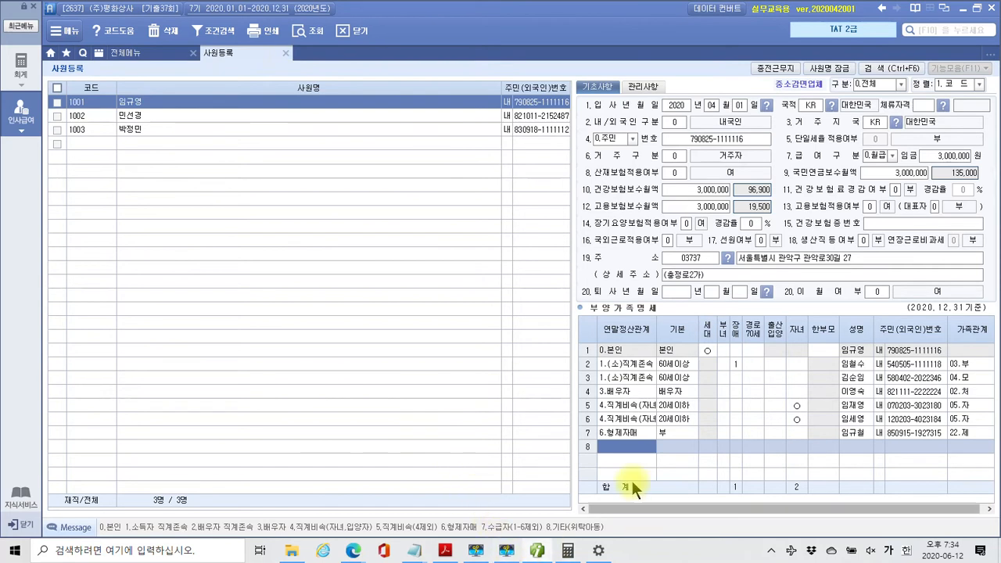
click(445, 551)
scroll(440, 333, down, 1)
scroll(440, 333, down, 10)
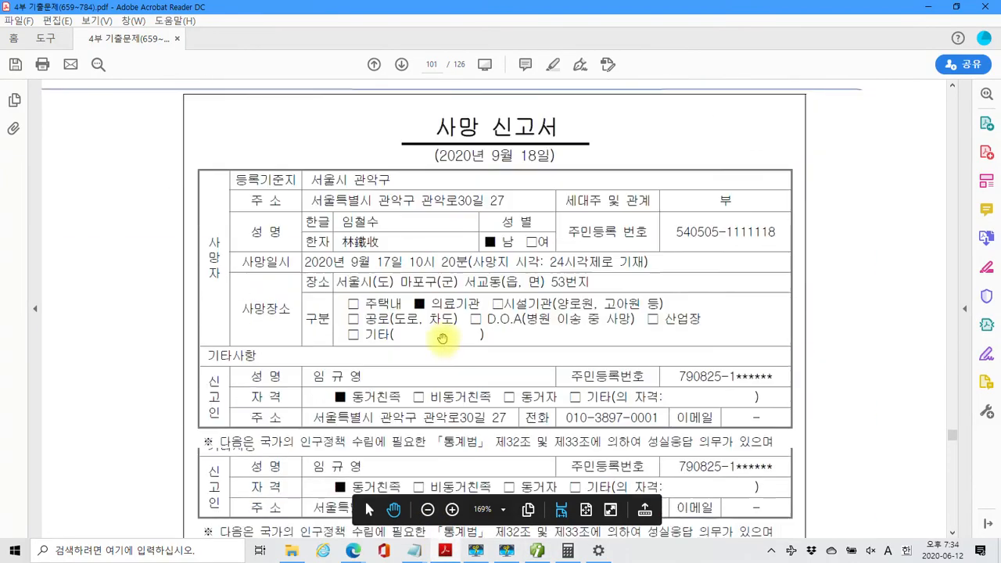
scroll(441, 337, down, 6)
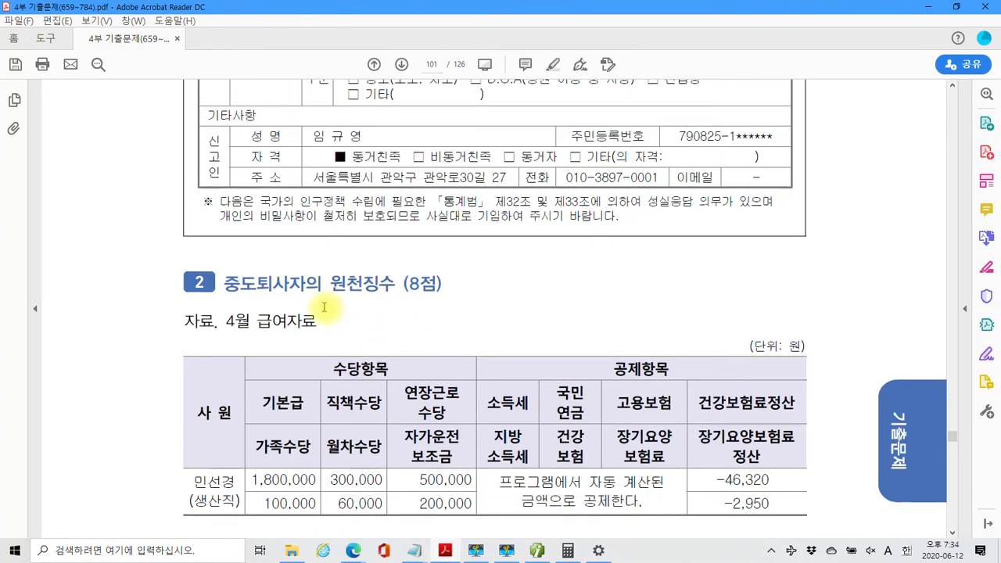
scroll(324, 308, down, 2)
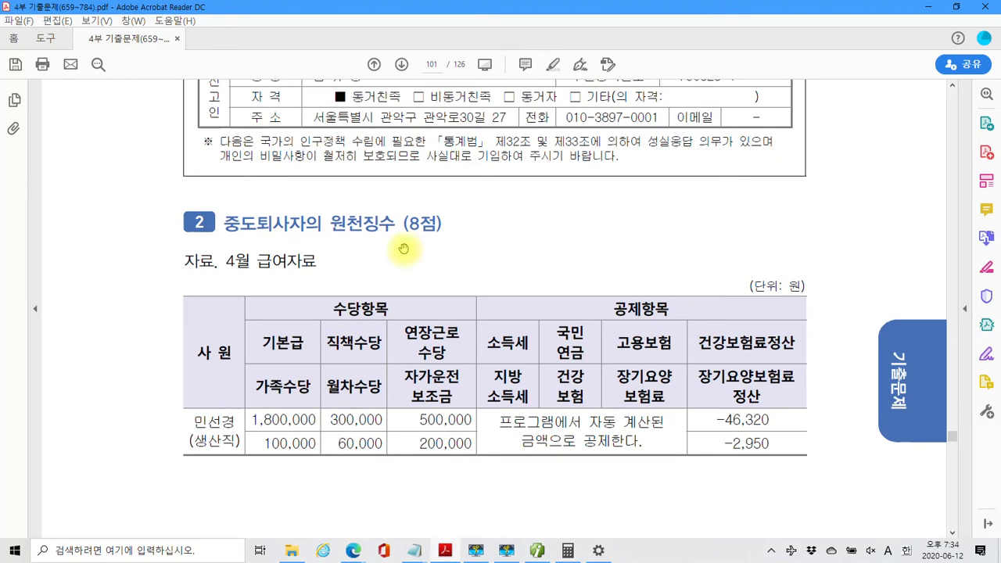
scroll(403, 249, down, 2)
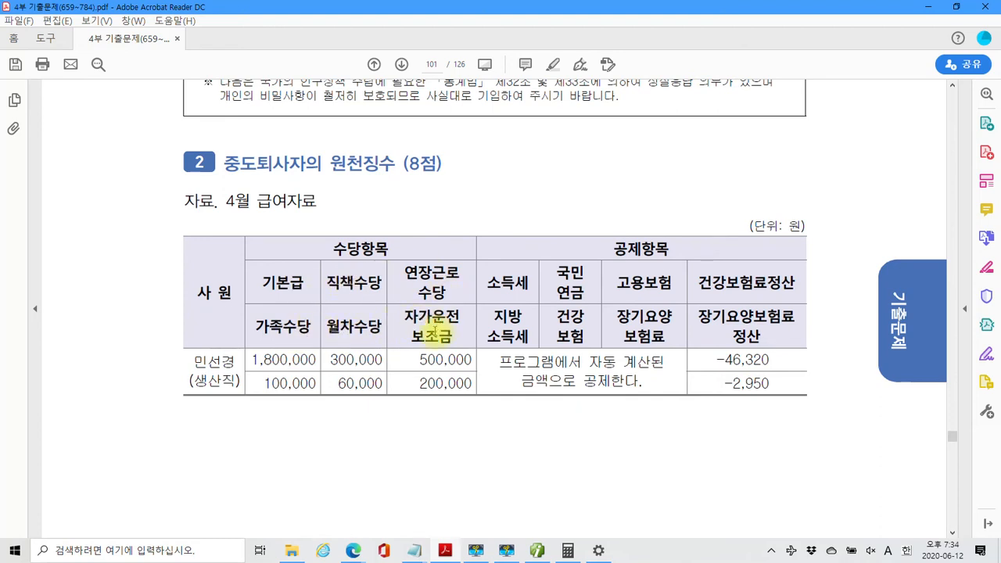
scroll(436, 332, down, 1)
scroll(436, 332, down, 1)
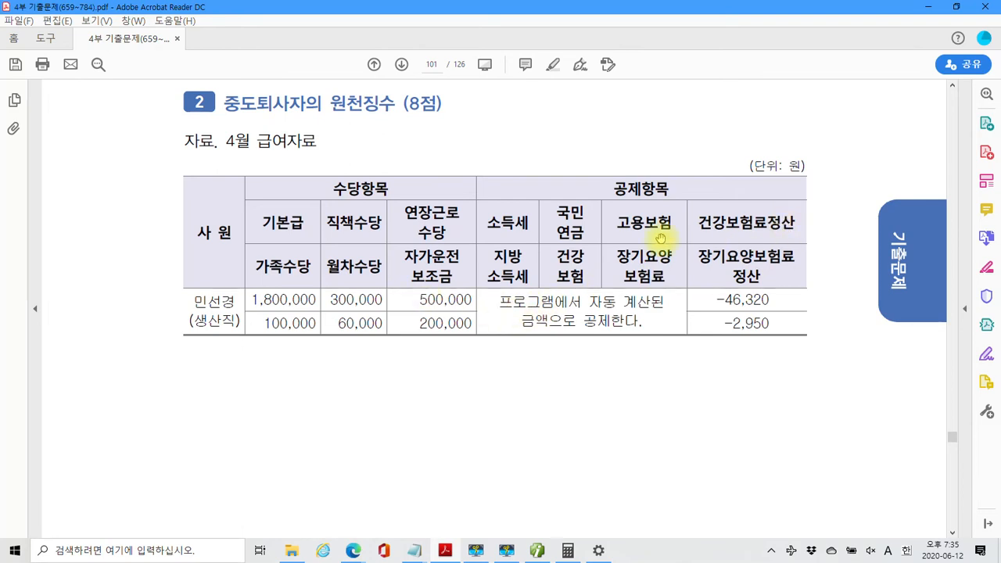
scroll(536, 270, down, 5)
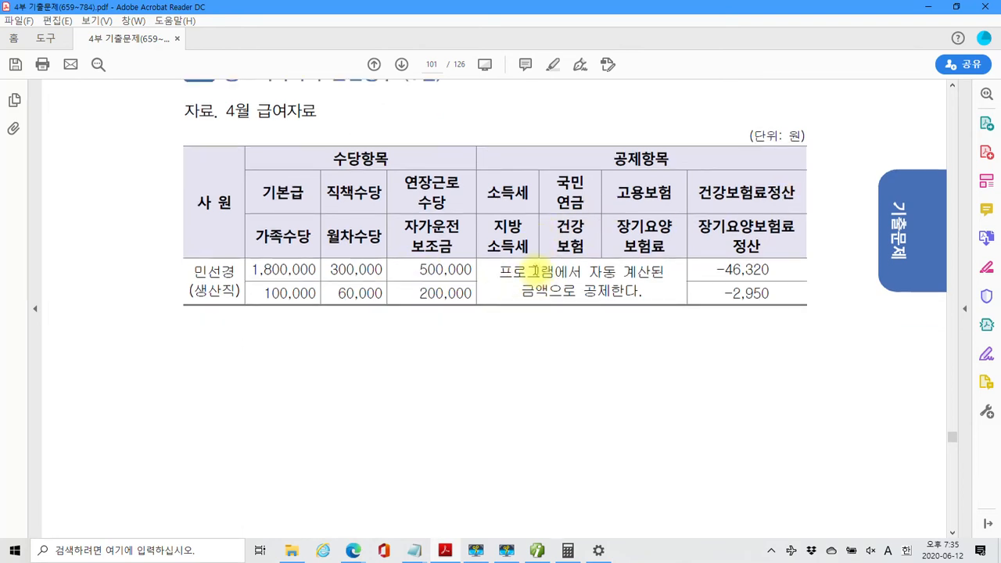
scroll(535, 270, up, 3)
scroll(535, 270, down, 6)
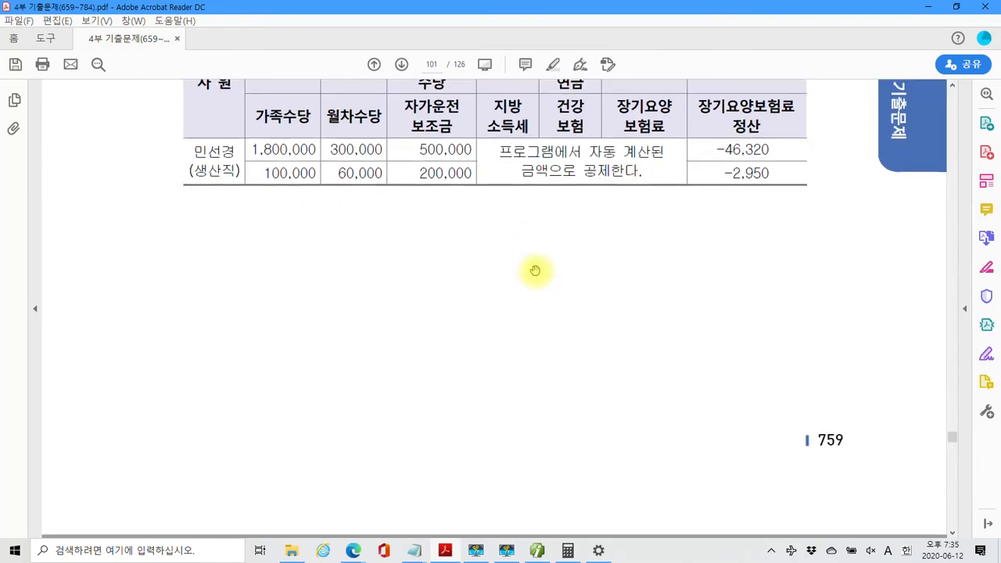
scroll(535, 270, down, 15)
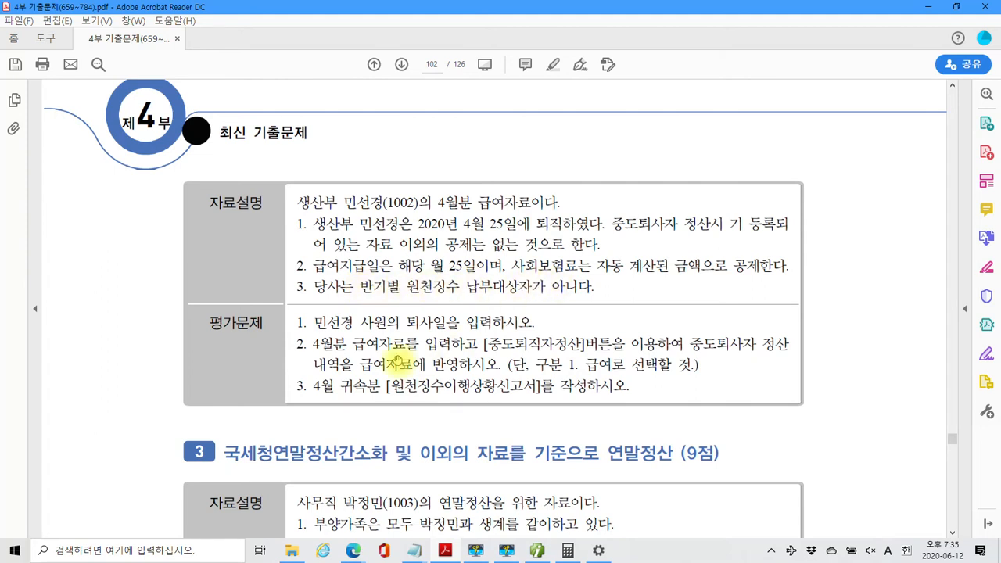
scroll(399, 361, down, 1)
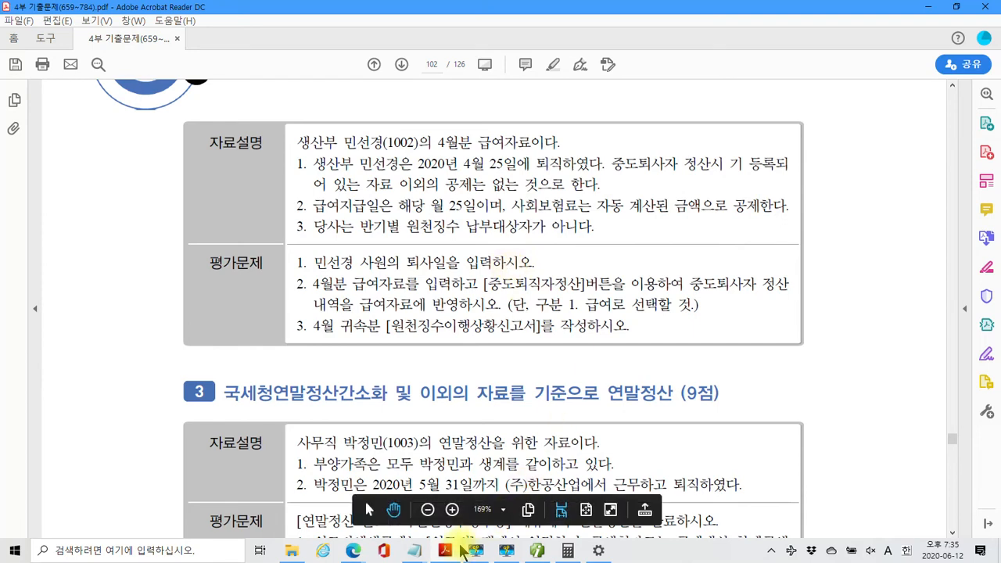
Give employee 1002 a retirement date of 2020-04-25, then close the 사원등록 screen
click(506, 550)
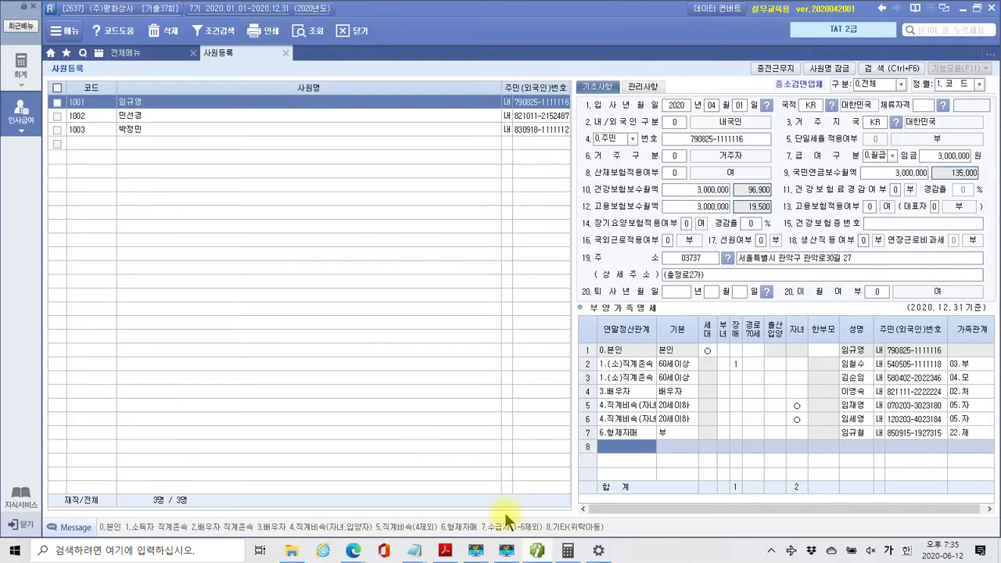
click(137, 117)
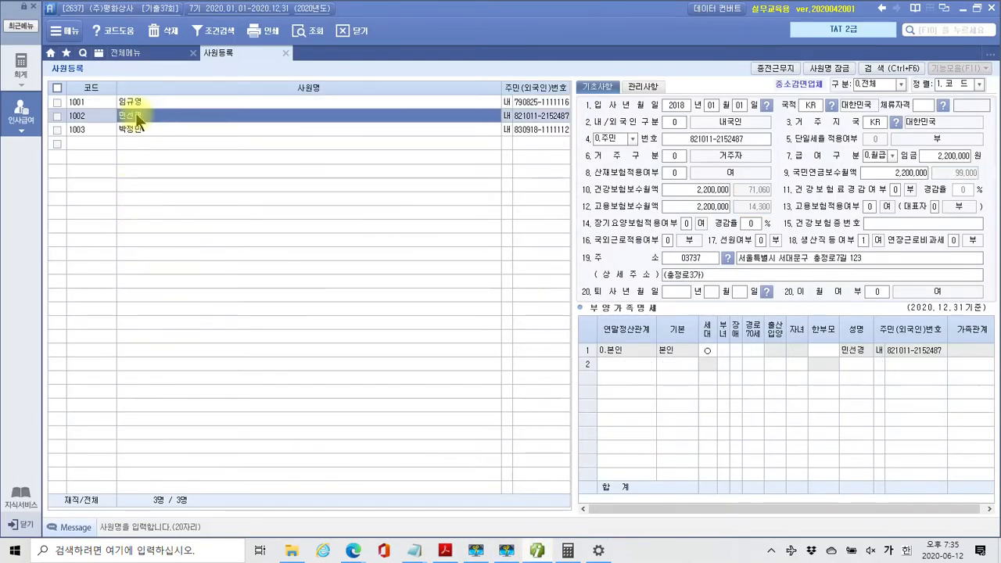
click(681, 291)
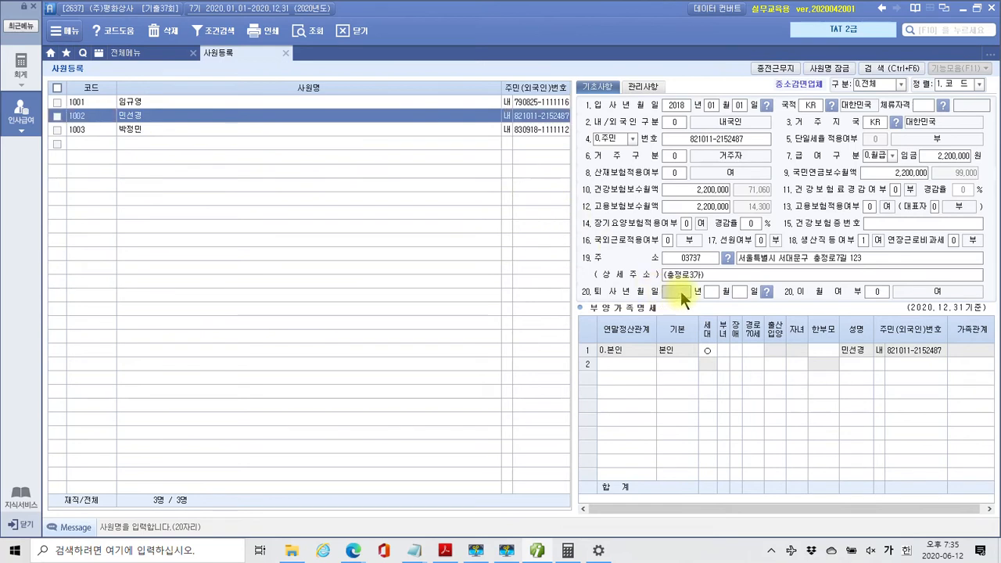
text(2020 년 04 월 25 일)
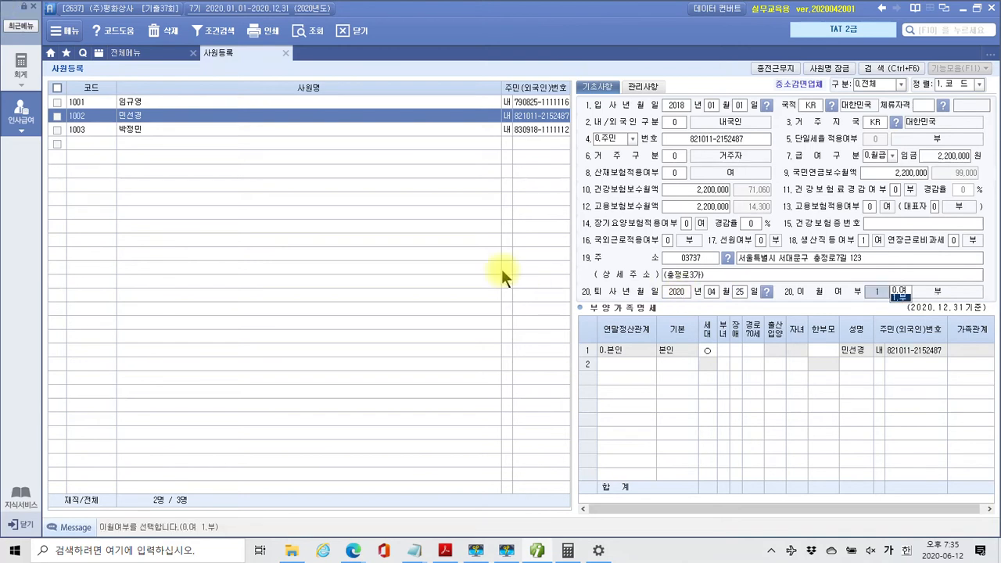
click(286, 53)
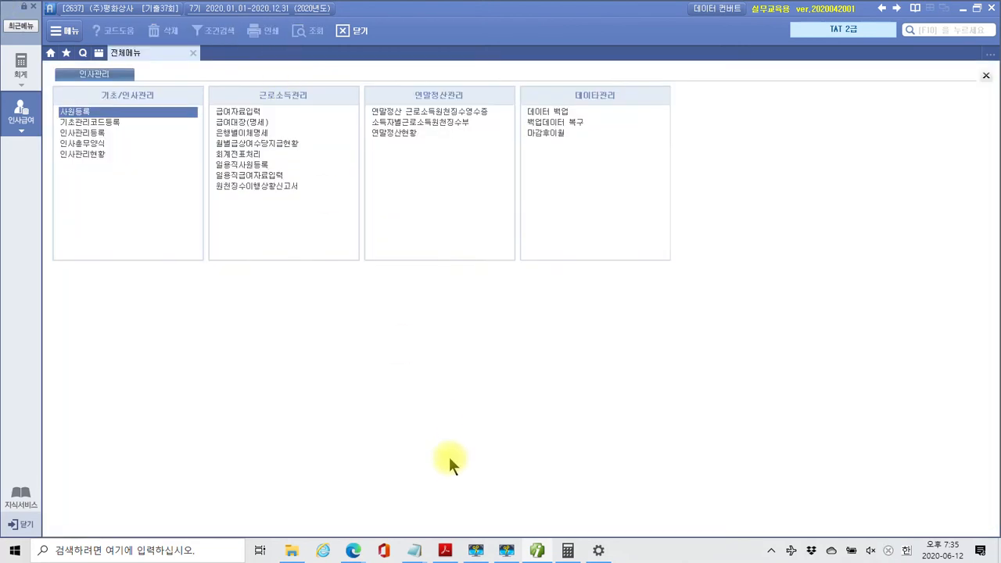
click(537, 551)
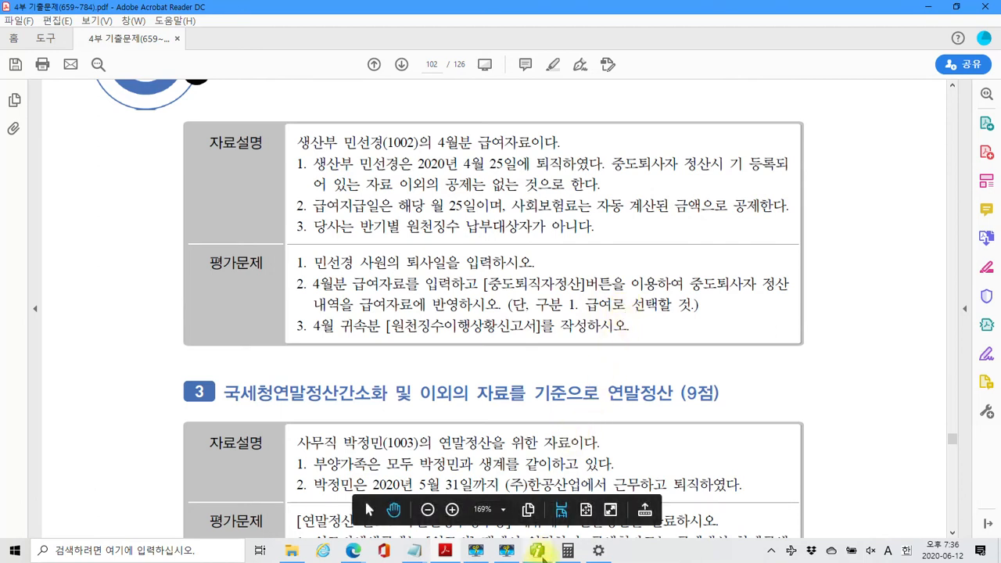
mouse_move(538, 552)
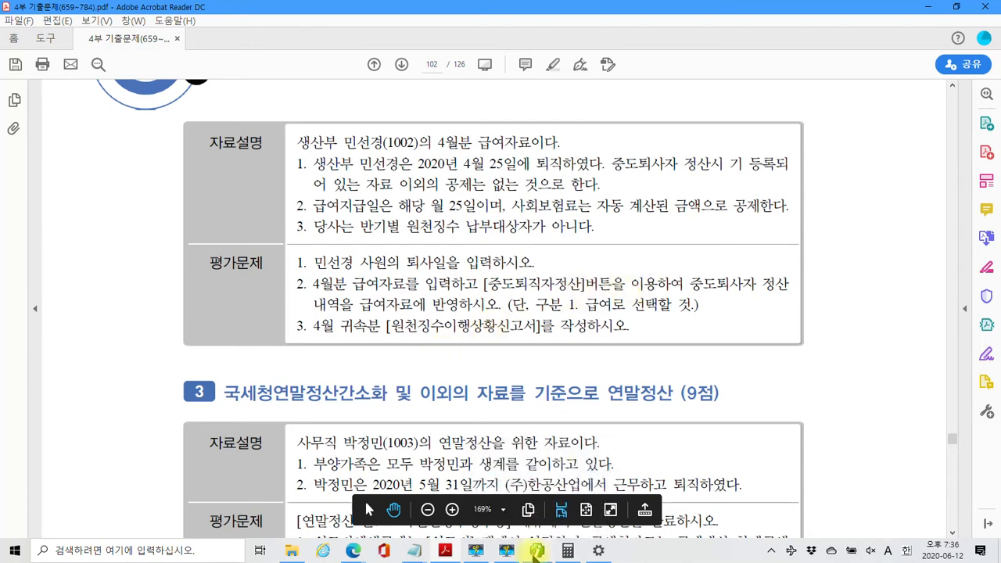
click(537, 551)
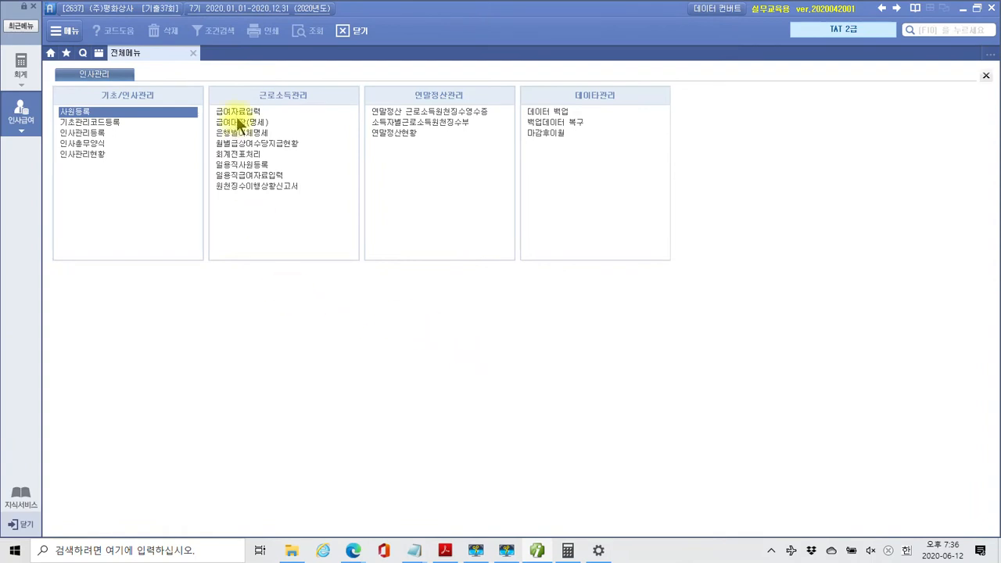
Open 급여자료입력 and review the registered deduction items, including 건강보험료정산
click(239, 111)
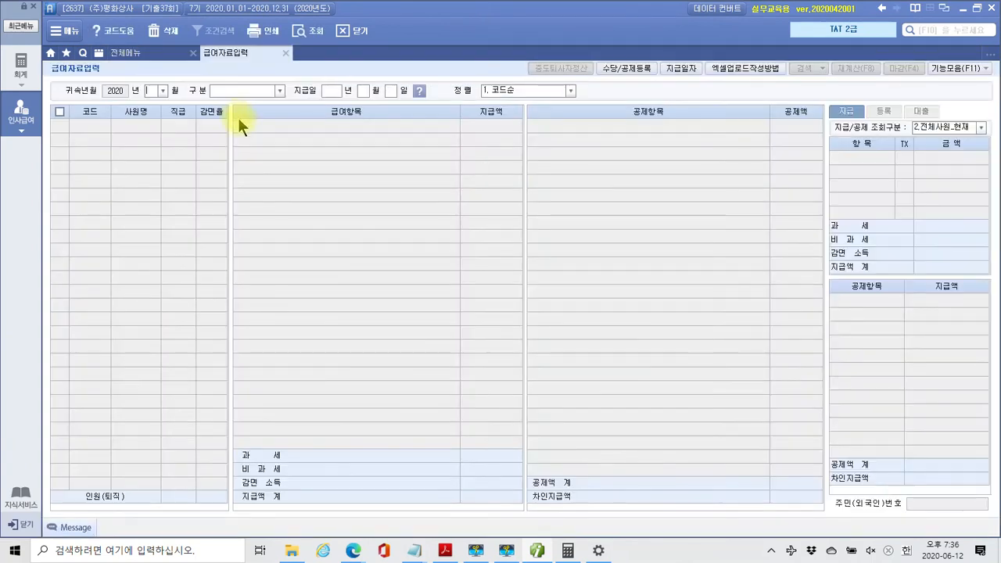
click(618, 68)
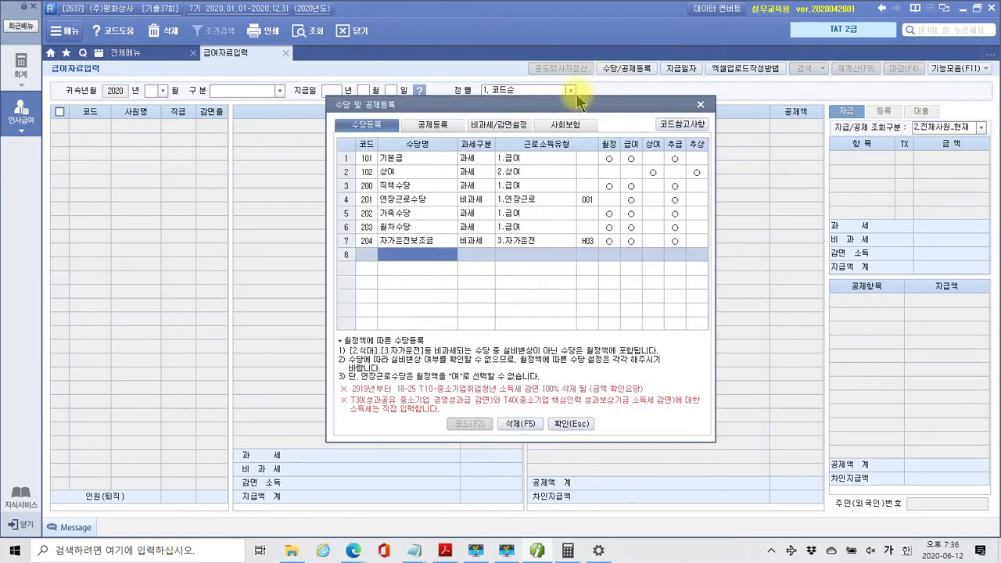
click(431, 127)
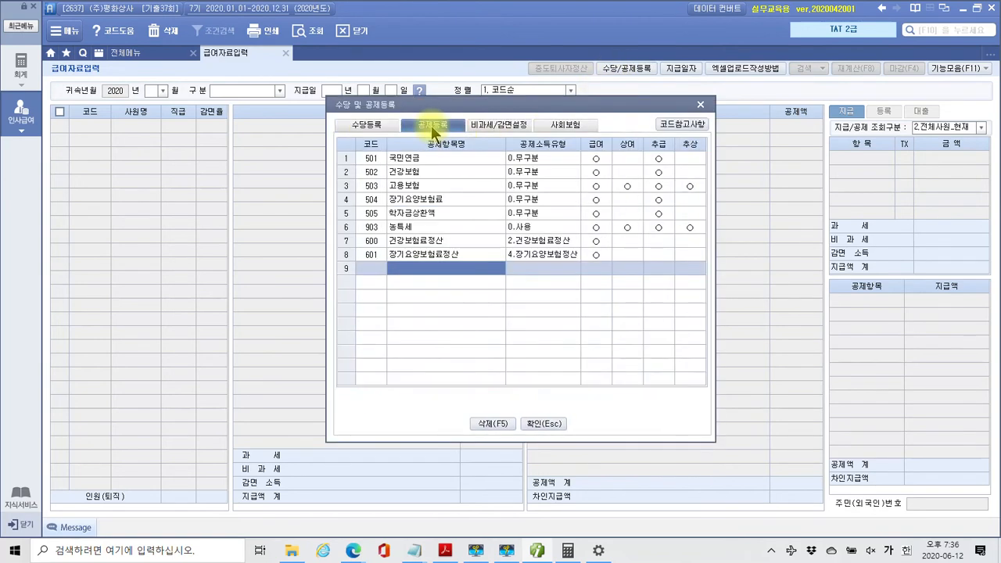
click(444, 241)
click(445, 253)
click(442, 241)
click(443, 254)
click(441, 242)
click(441, 253)
click(440, 242)
click(439, 249)
click(439, 242)
click(437, 254)
click(436, 242)
click(435, 253)
click(434, 242)
Review the 연장근로수당 and 직책수당 allowance settings against the exam PDF, then close the list
click(434, 252)
click(380, 127)
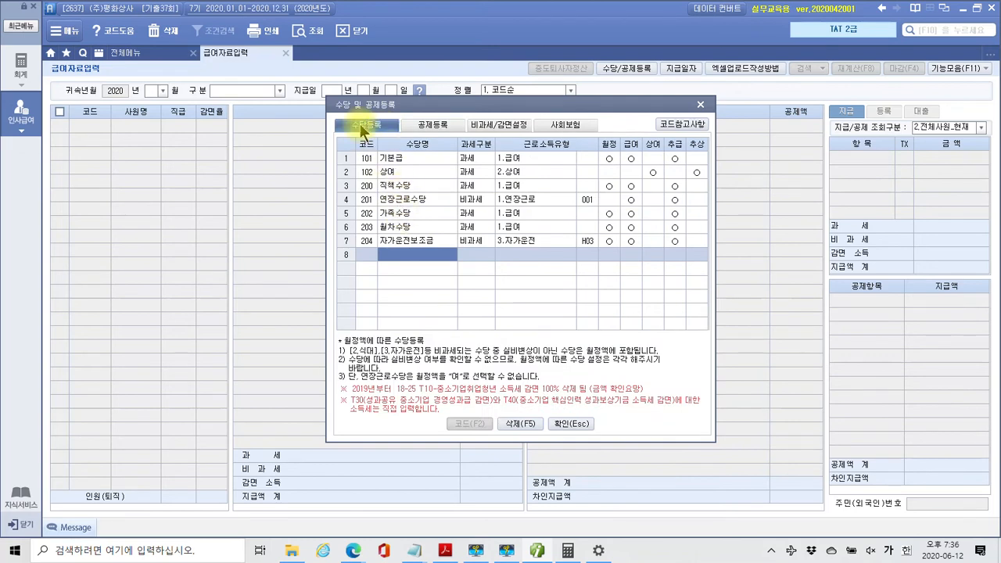
click(393, 205)
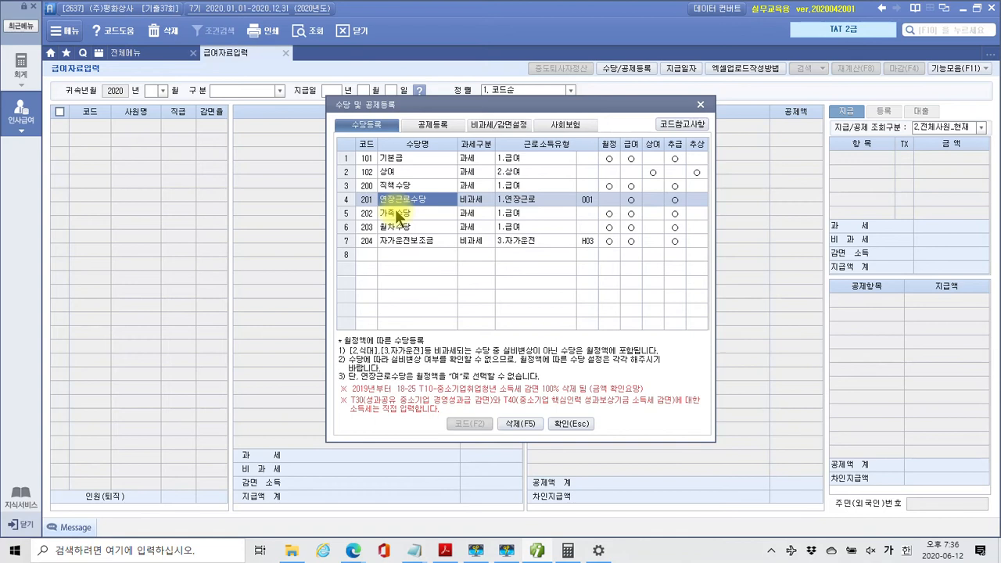
click(394, 188)
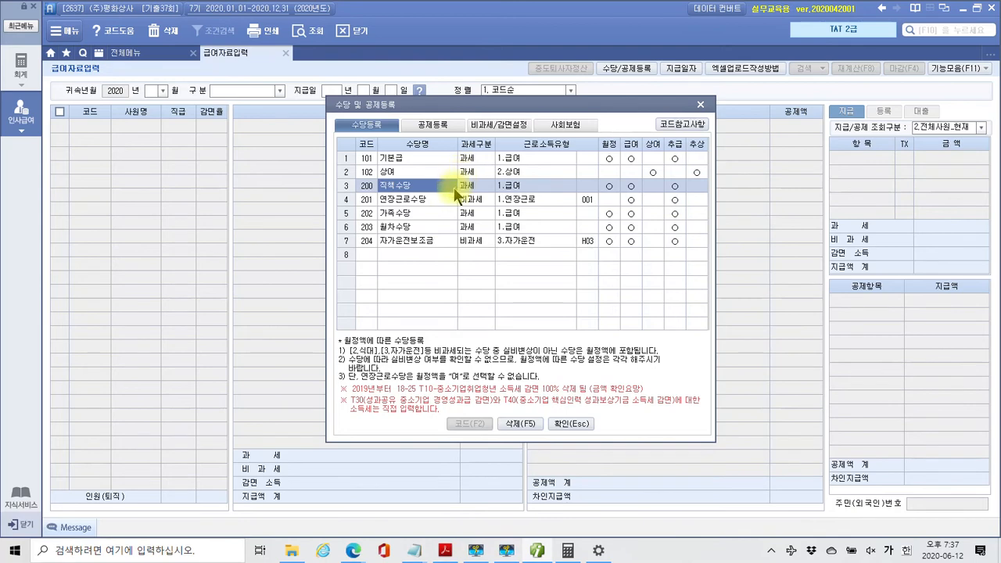
click(445, 551)
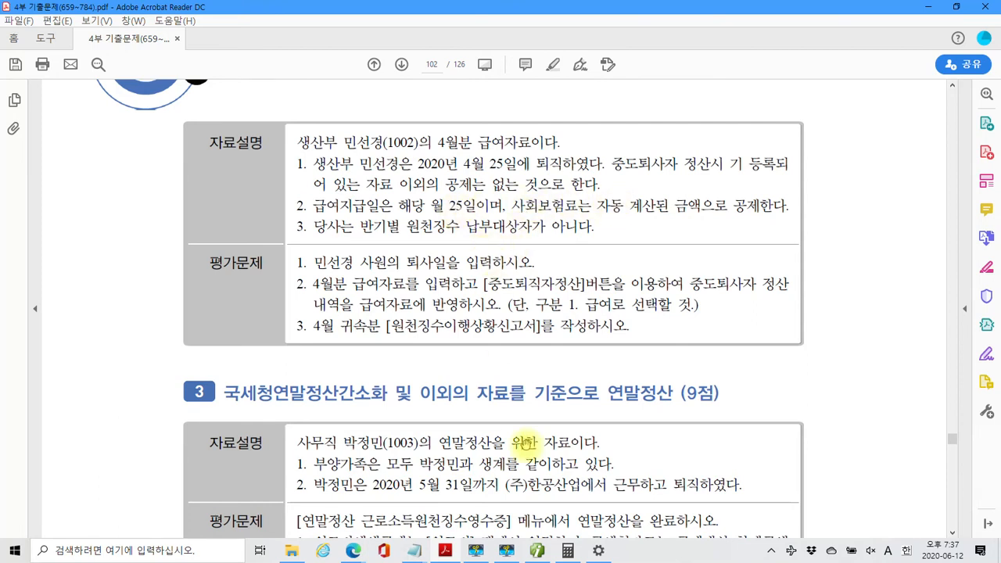
click(535, 554)
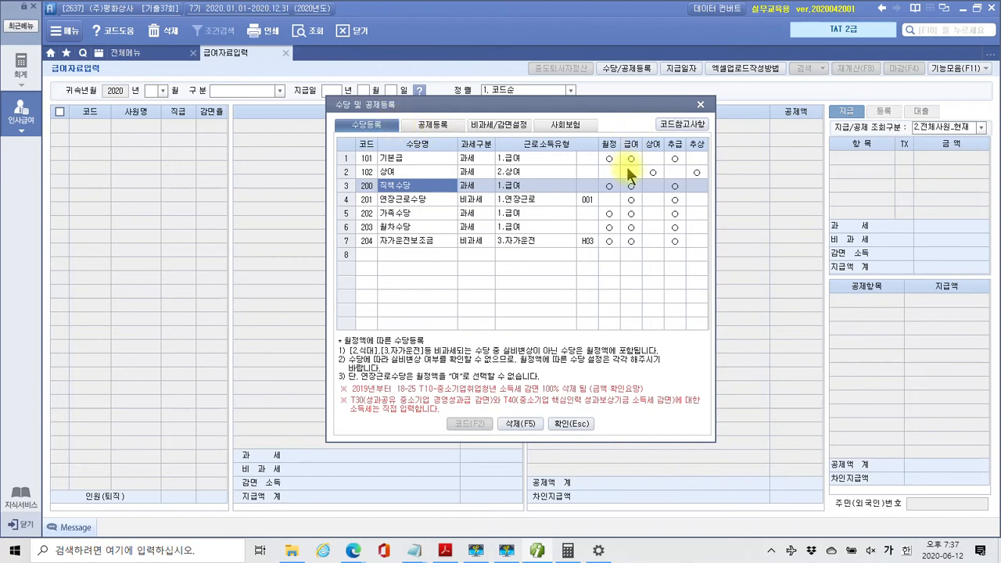
click(700, 104)
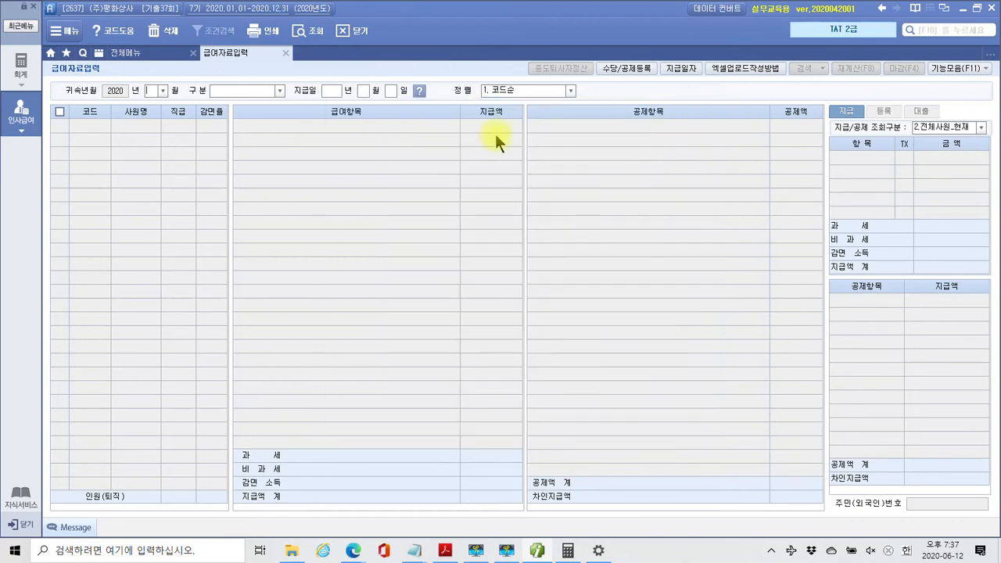
Load April 2020 1.급여 payroll paid 2020-04-25 and select employee 1002
click(163, 90)
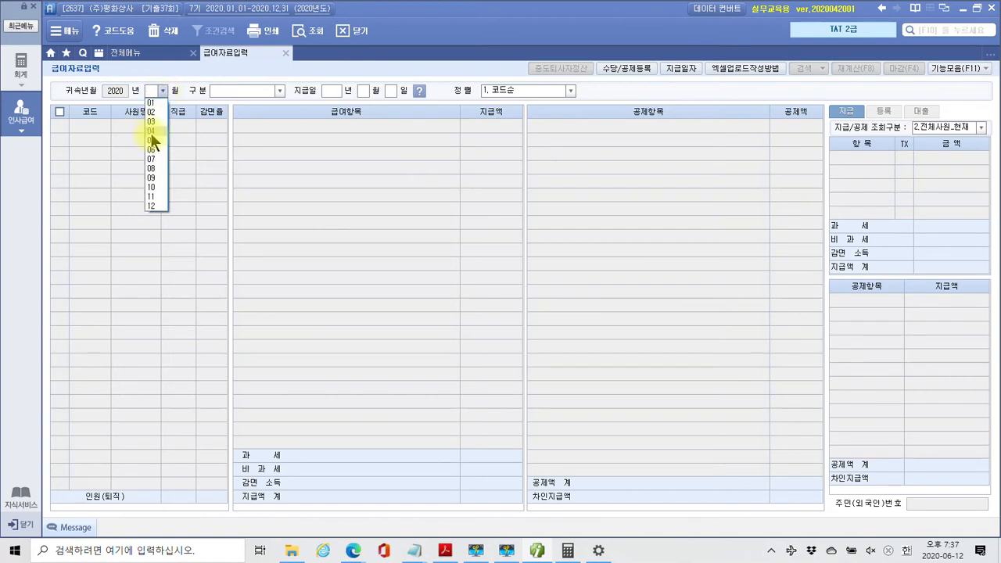
click(151, 131)
click(280, 91)
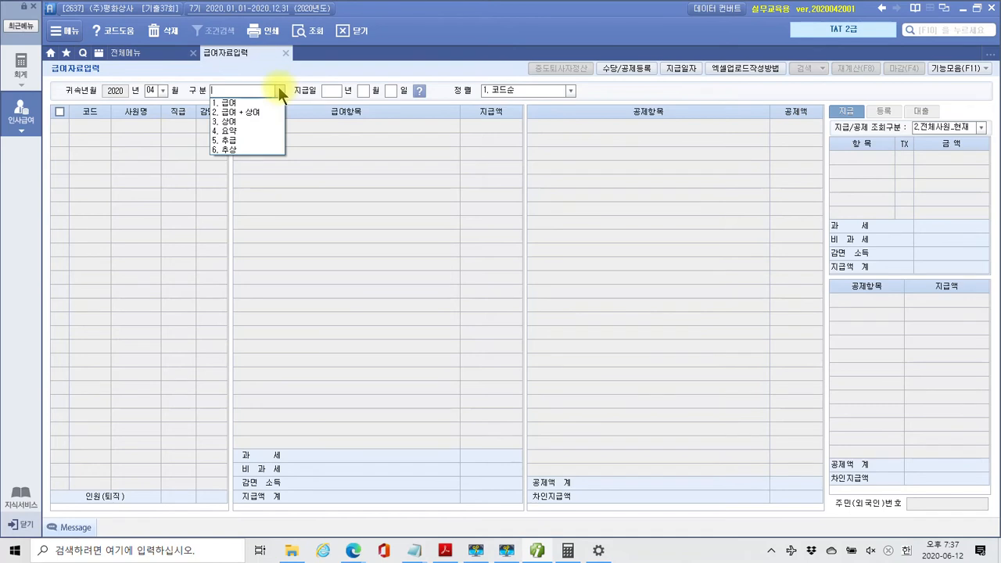
click(253, 101)
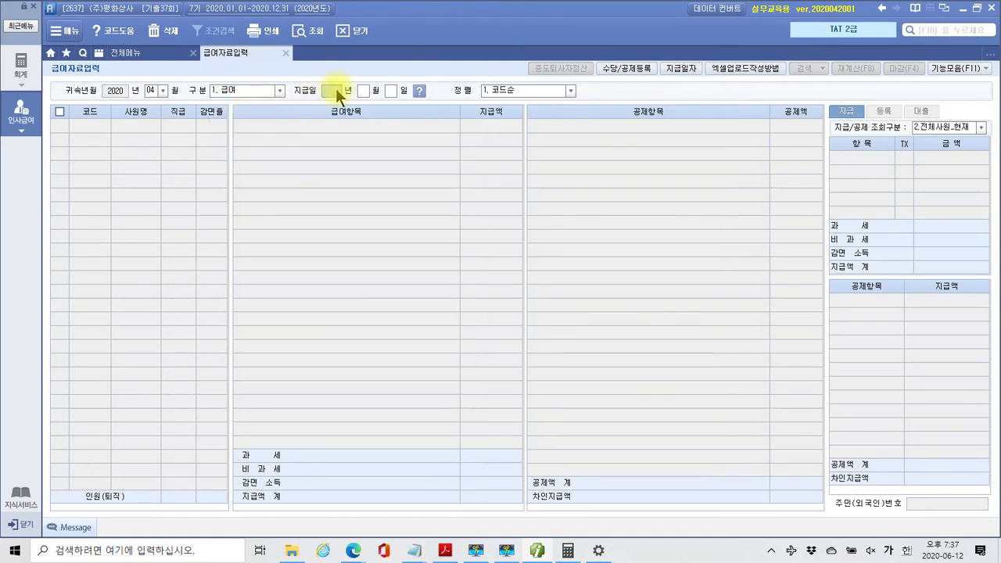
text(20200445)
key(Return)
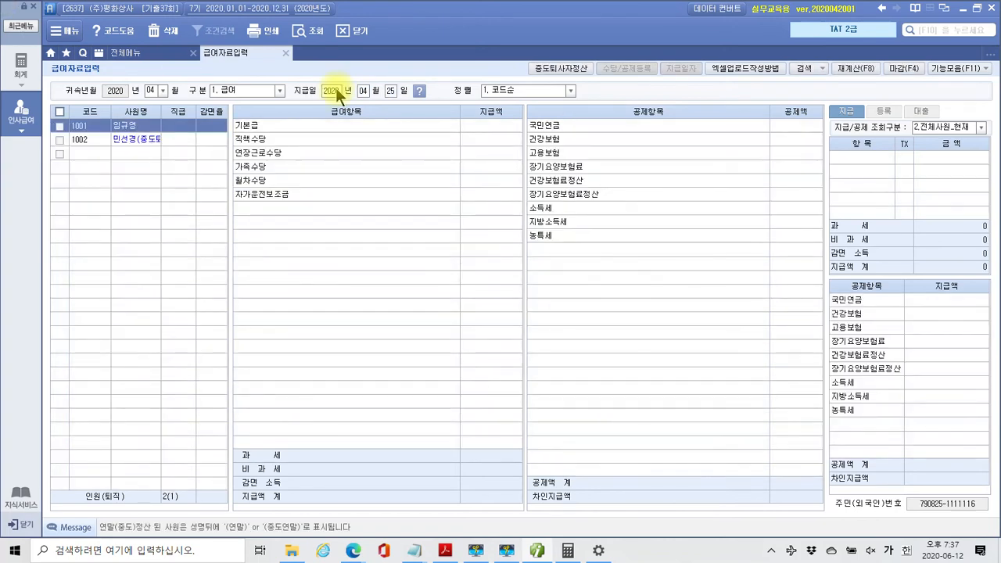
click(127, 140)
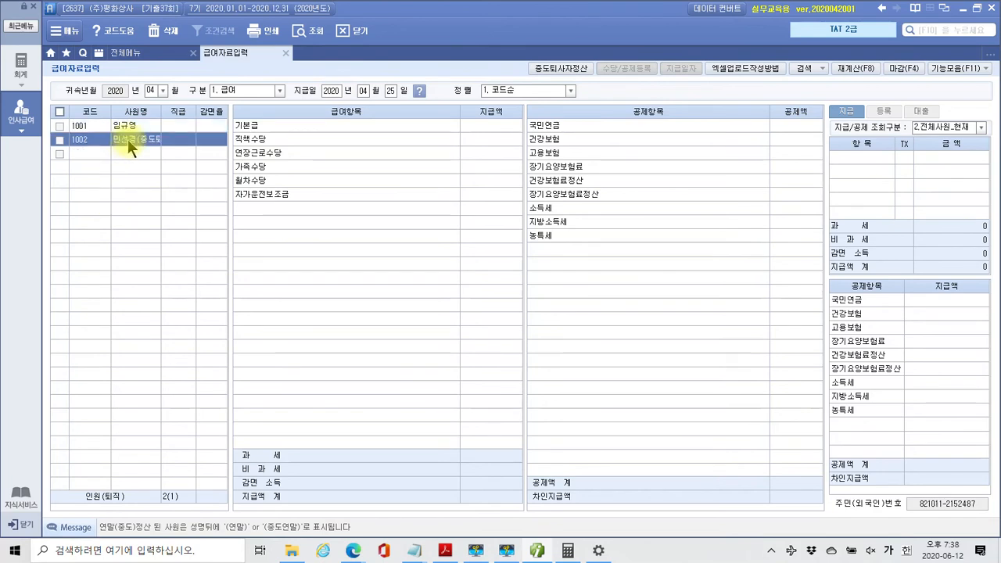
Enter employee 1002's pay: 1,800,000 base, 300,000 position, 500,000 overtime, 100,000 family, 60,000 leave, 200,000 car
click(491, 127)
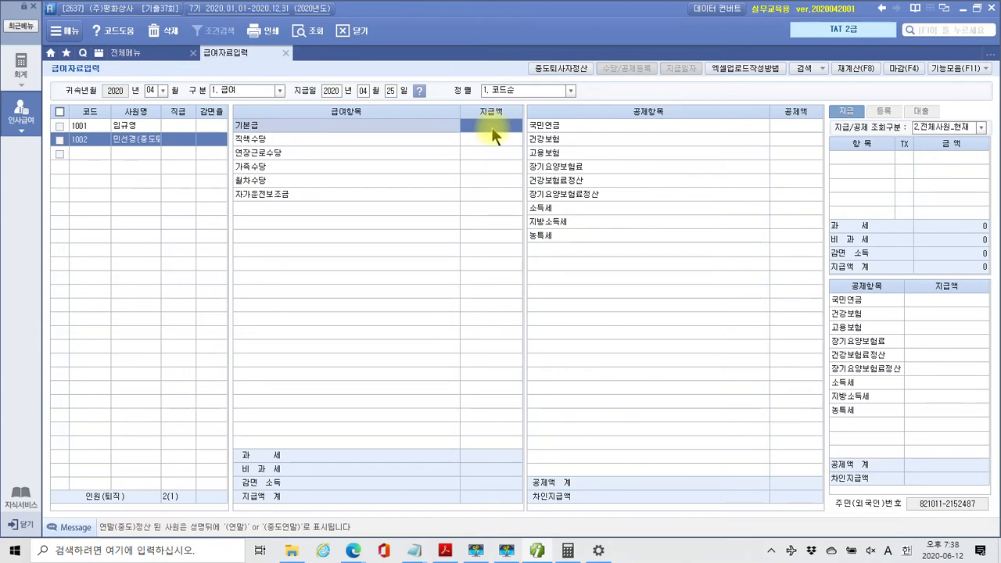
text(1800000)
key(Return)
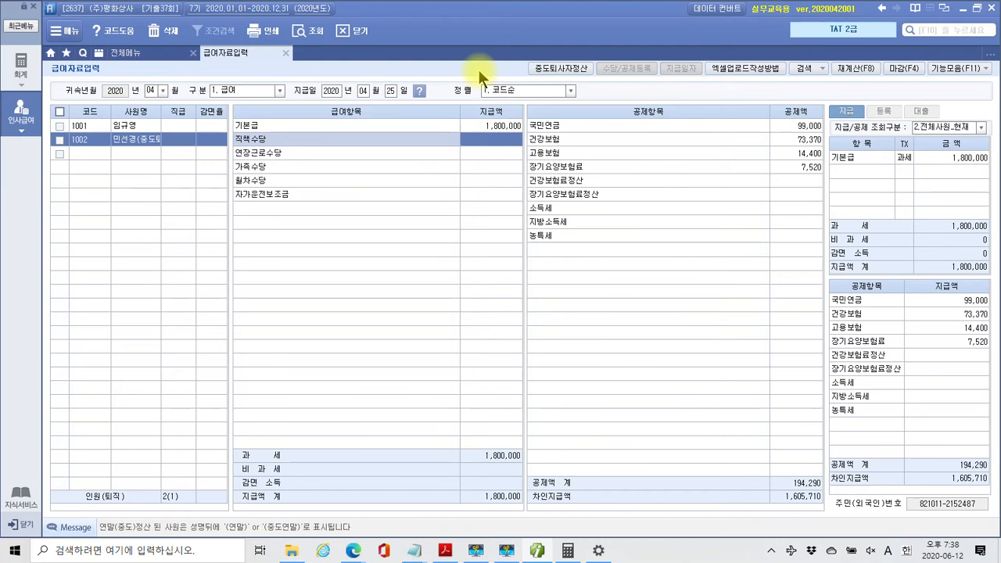
text(3000000)
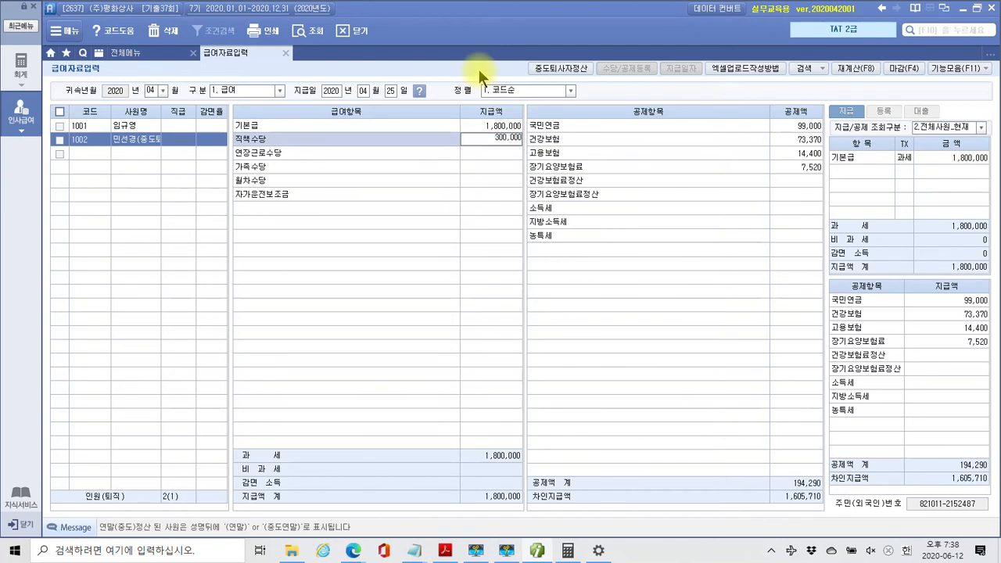
key(Return)
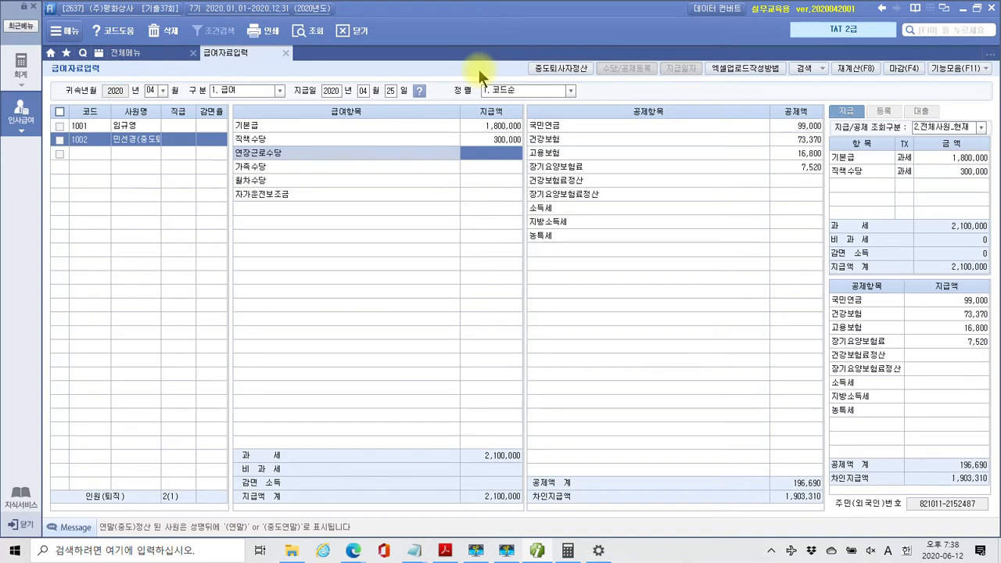
text(5000000)
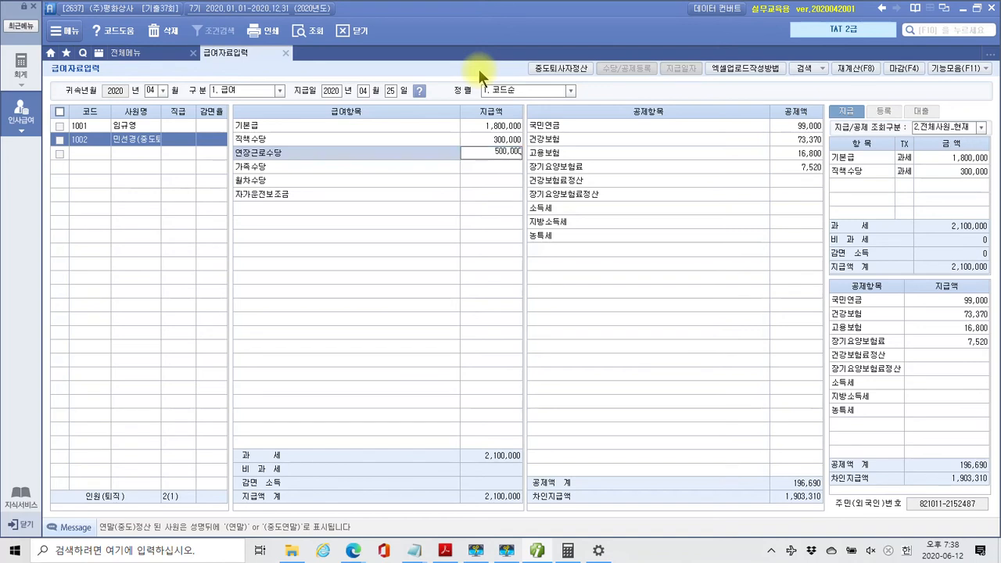
key(Return)
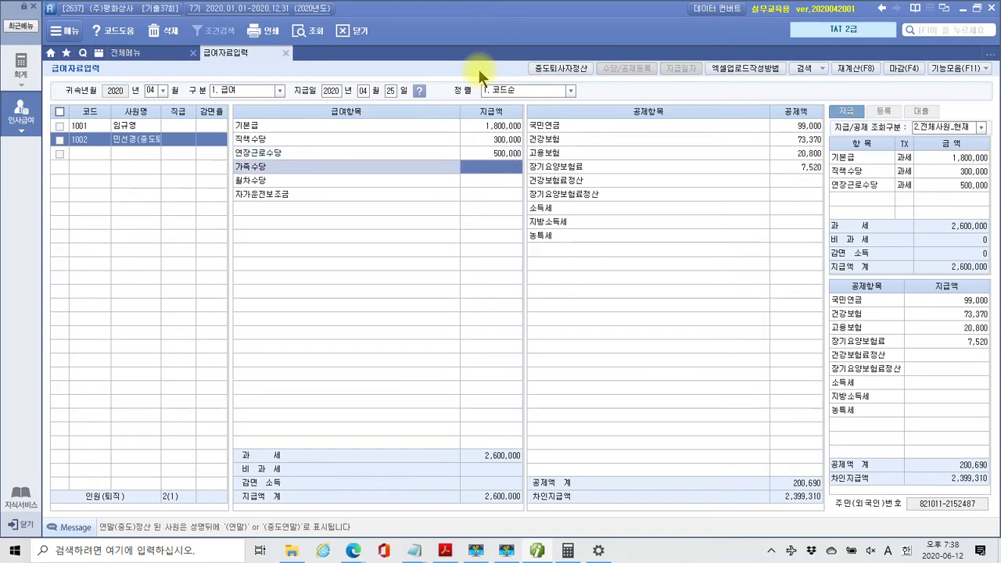
text(1000000)
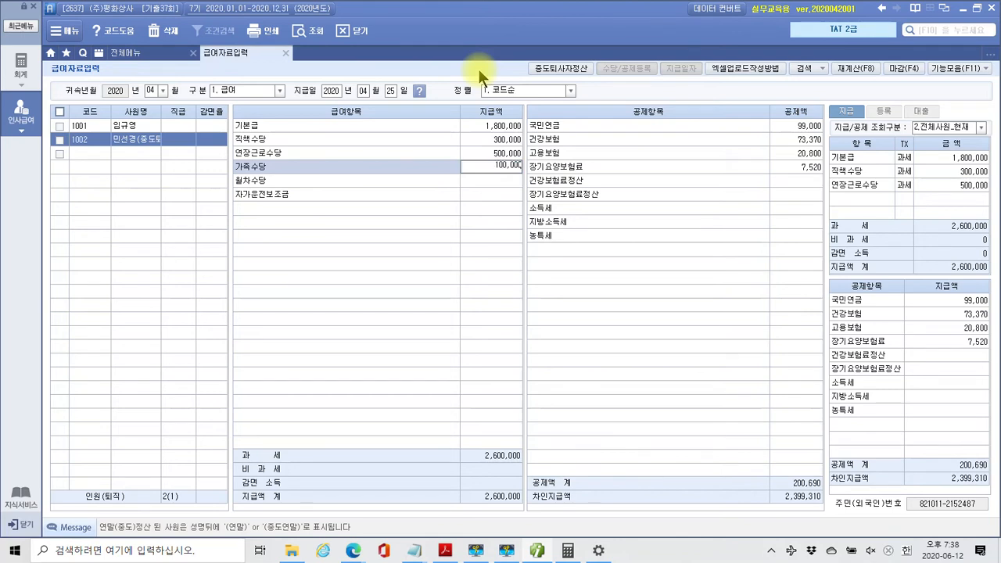
key(Return)
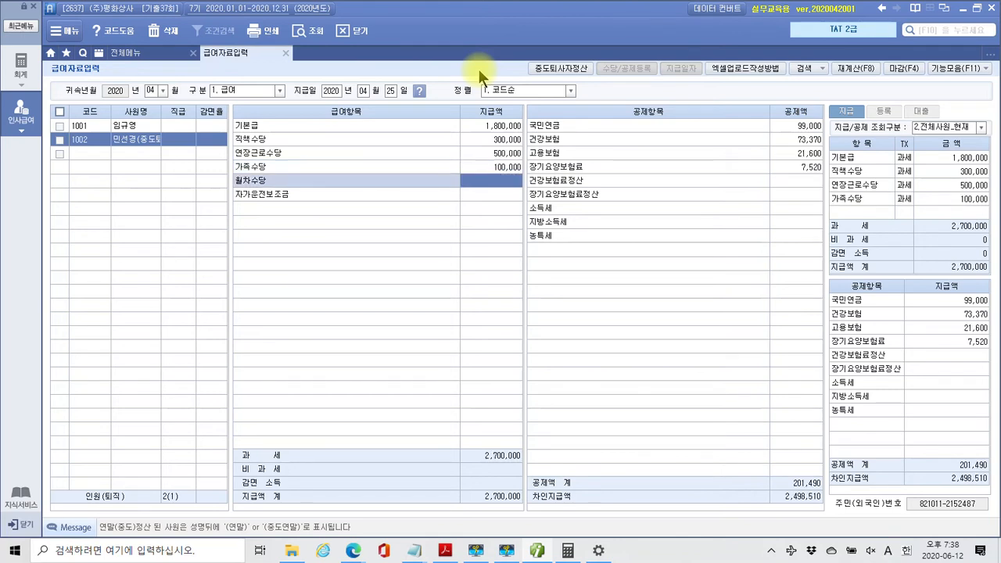
text(600000)
key(Return)
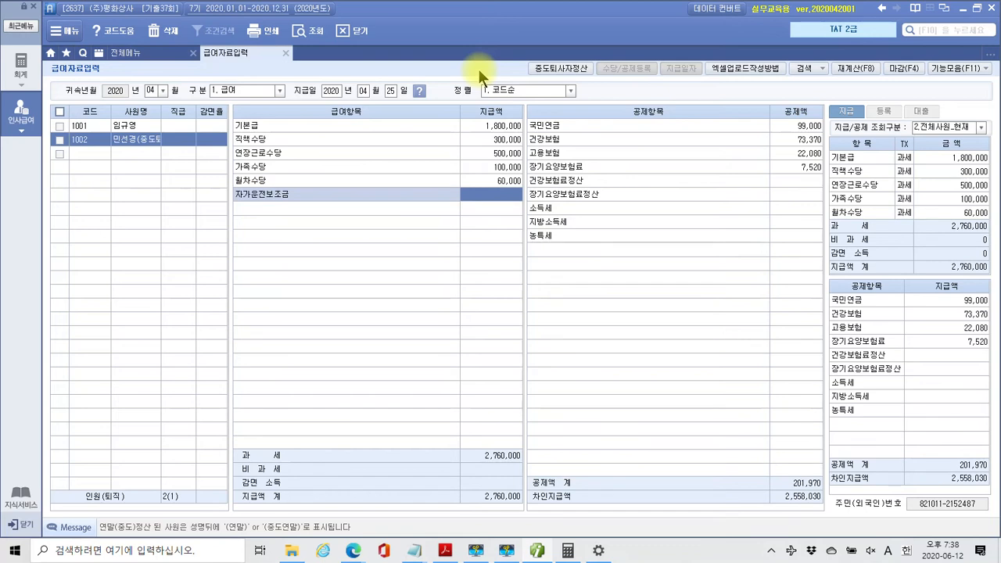
text(2000000)
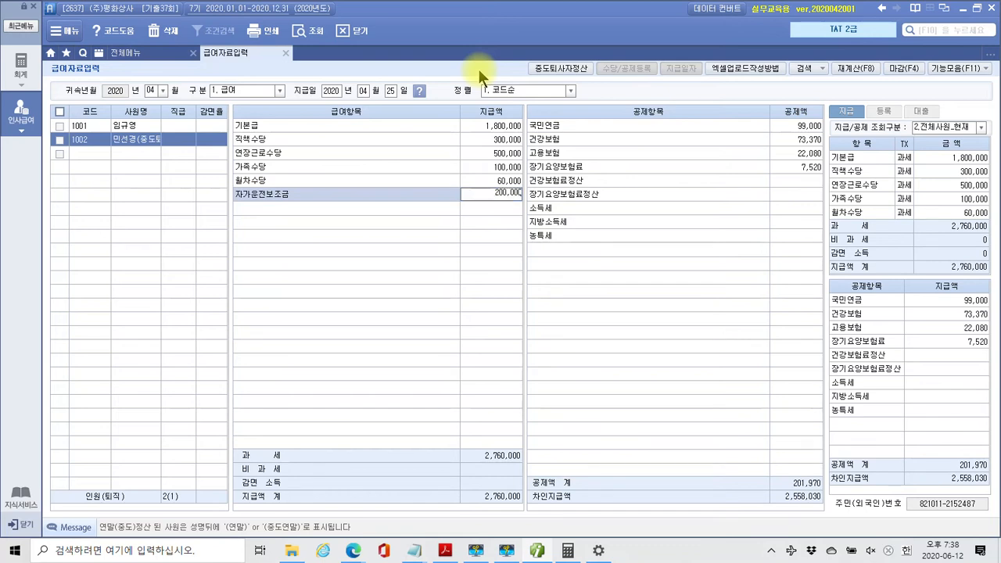
key(Return)
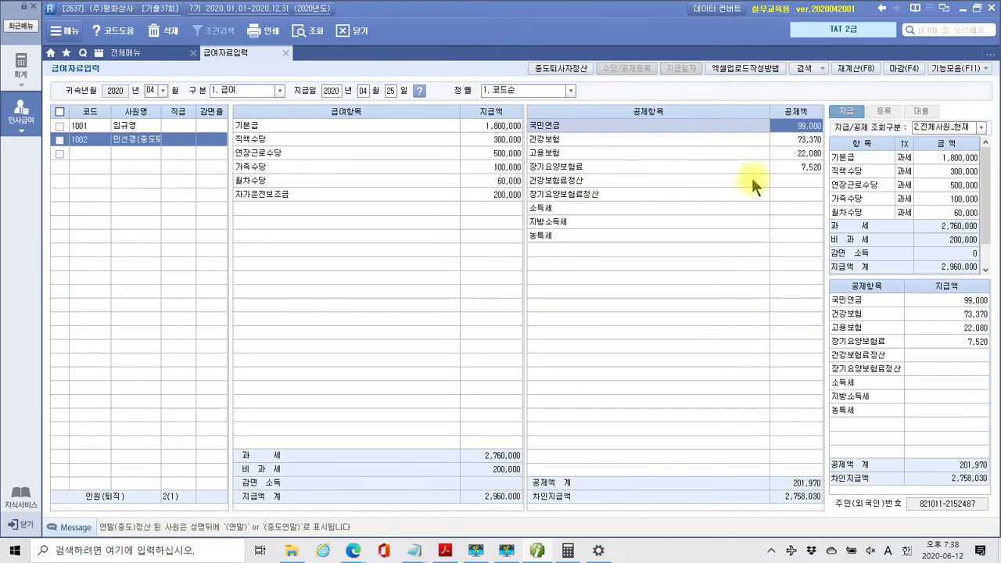
Enter settlement deductions of -46,320 (건강보험료정산) and -2,950 (장기요양보험료정산), then open 중도퇴사자정산
click(788, 183)
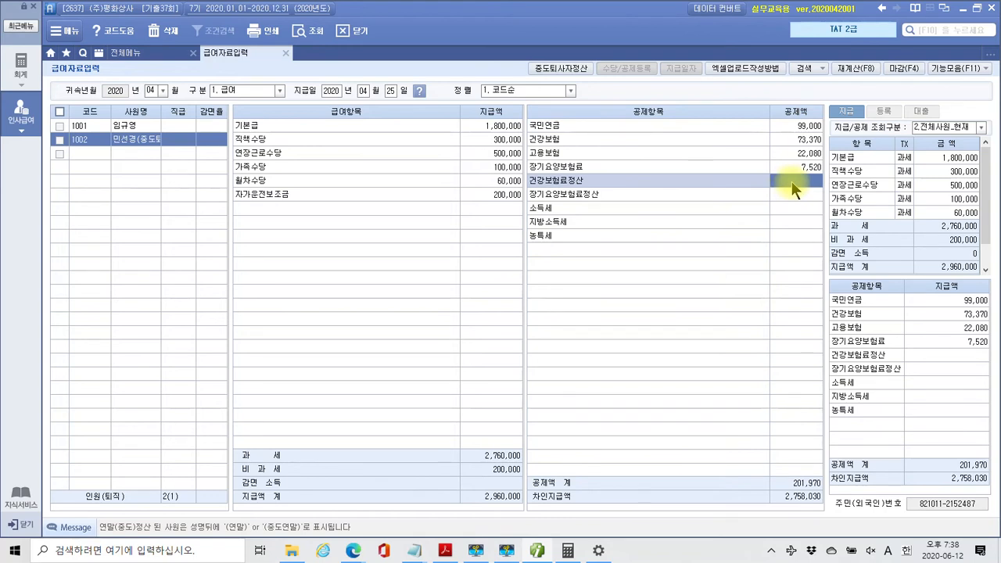
text(-46,320)
key(Return)
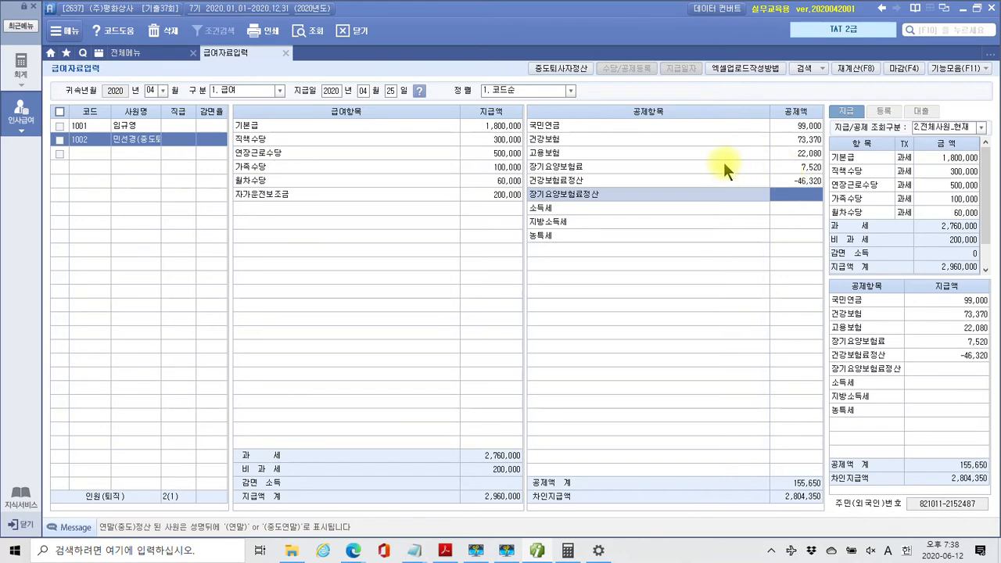
text(-2,950)
key(Return)
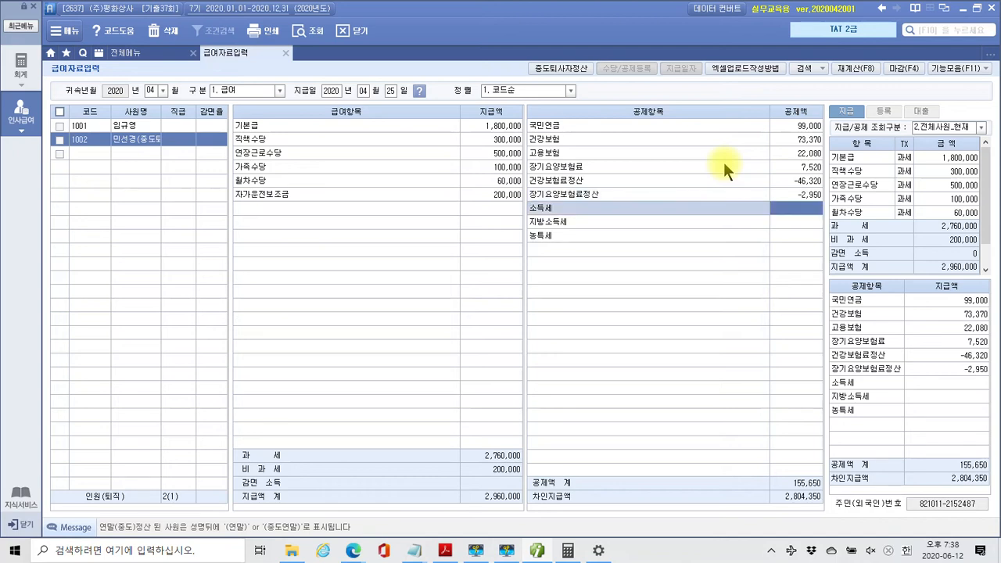
key(Return)
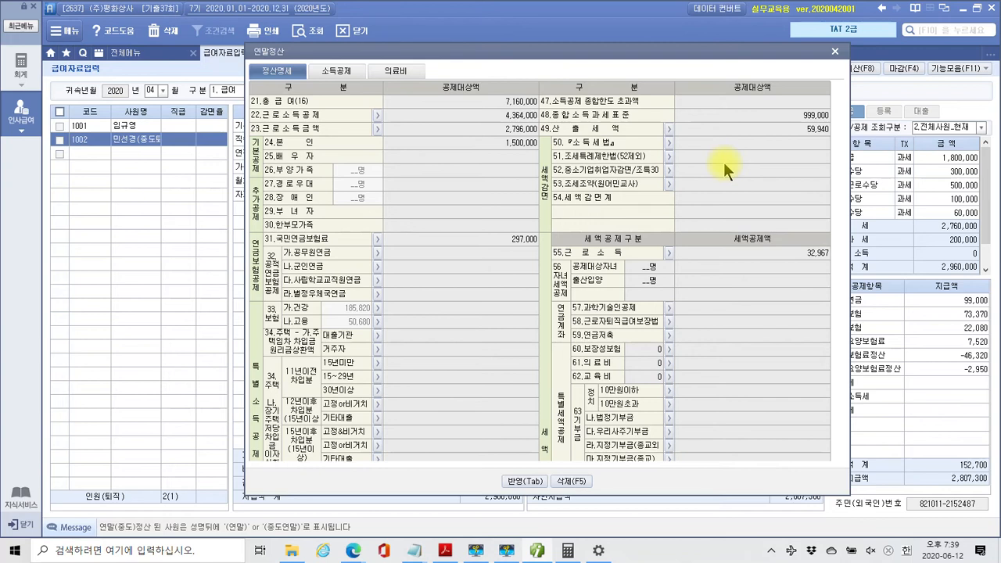
Carry the leaver settlement into April payroll: income tax -51,900 and local income tax -5,180
click(523, 481)
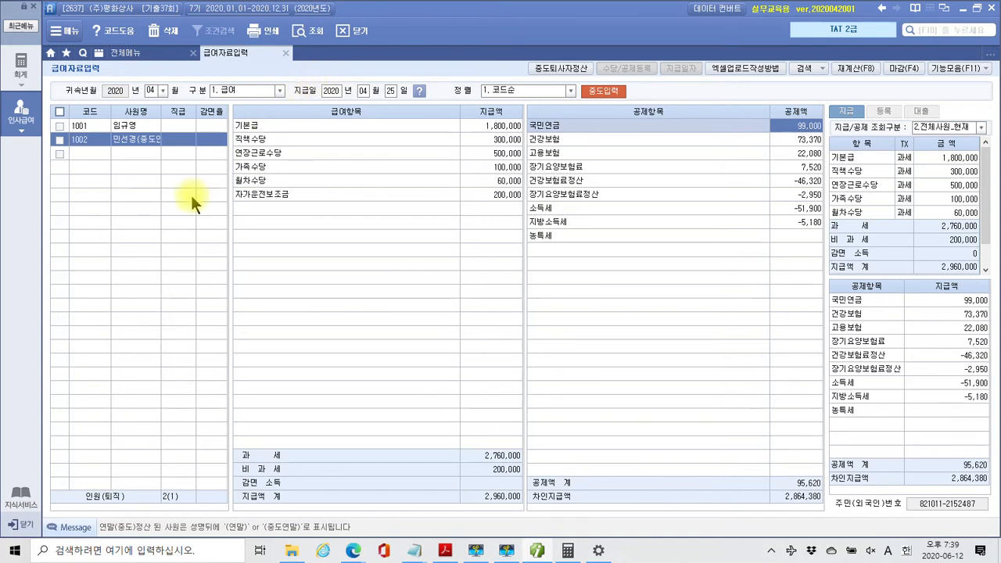
Compare employee 1001's April payroll with employee 1002's settled payroll
click(142, 125)
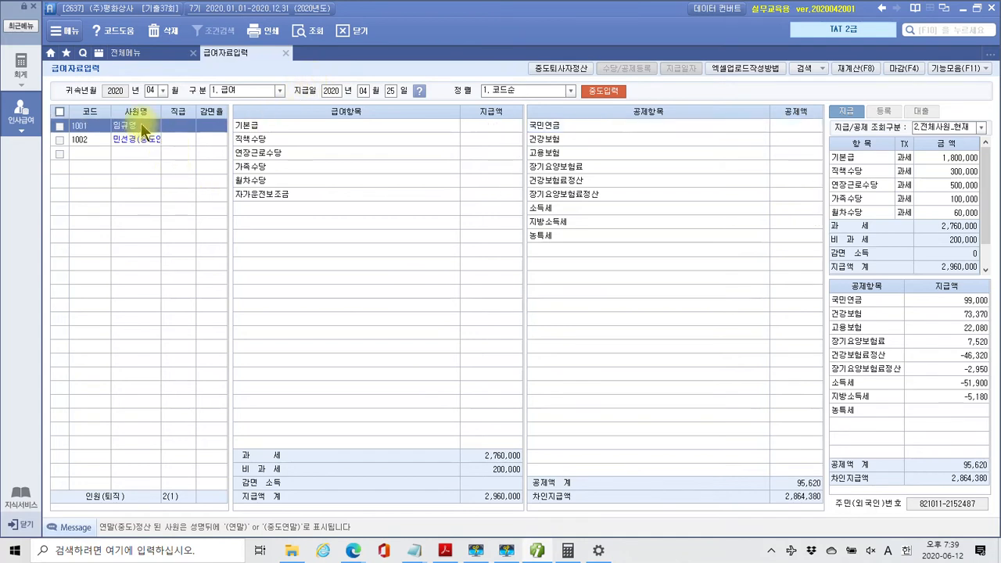
click(143, 143)
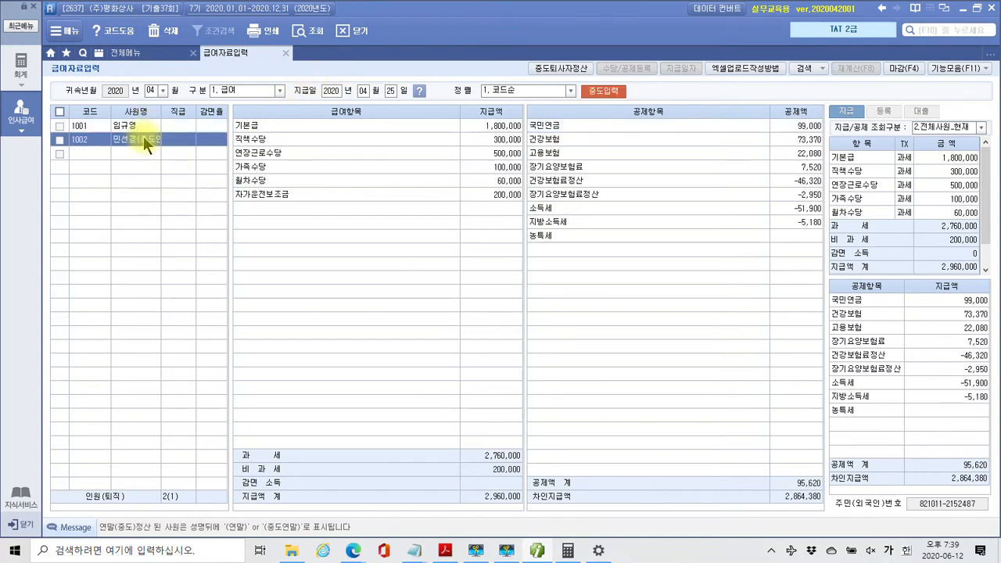
click(143, 124)
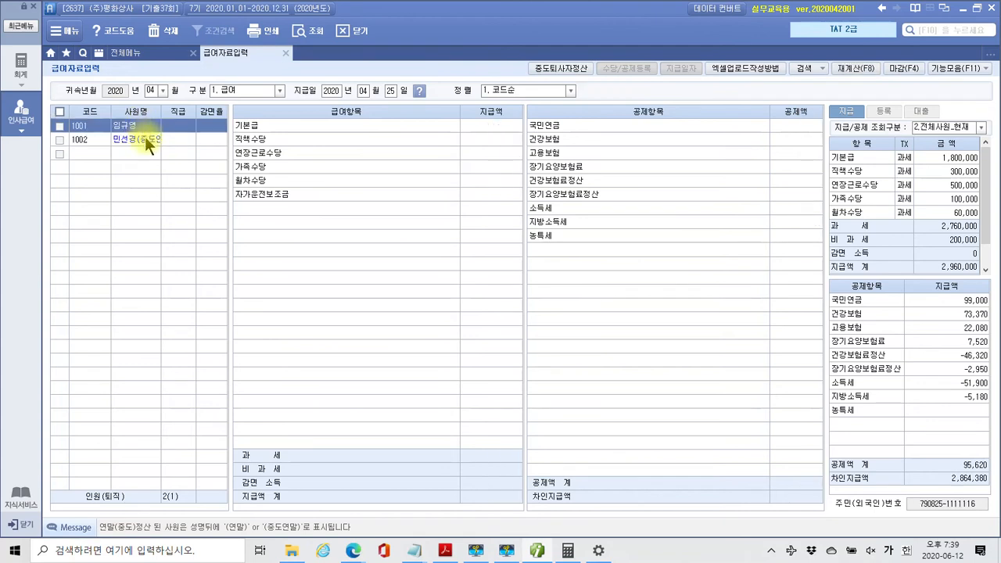
click(146, 139)
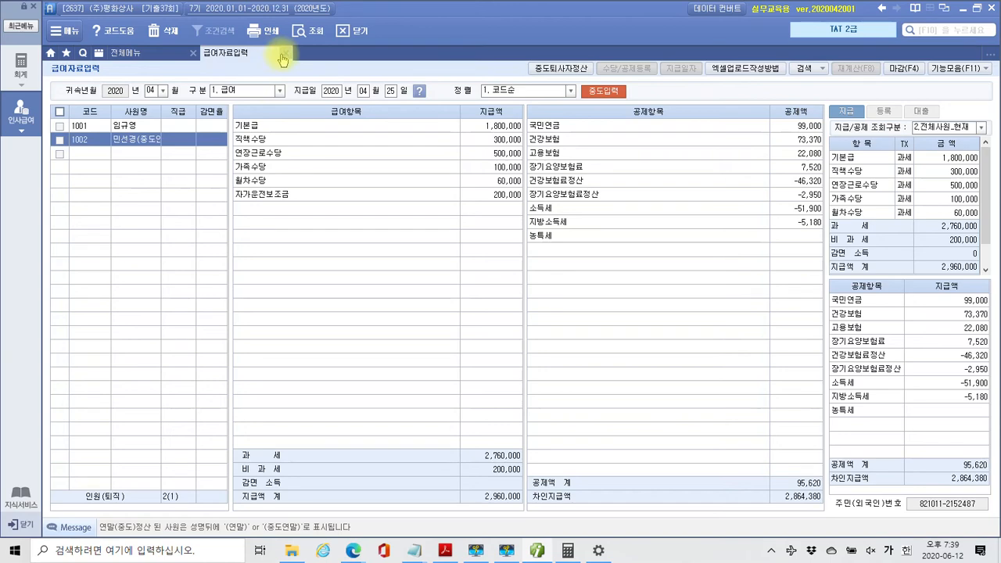
Highlight [원천징수이행상황신고서] in item 3 of the exam PDF in yellow
click(445, 551)
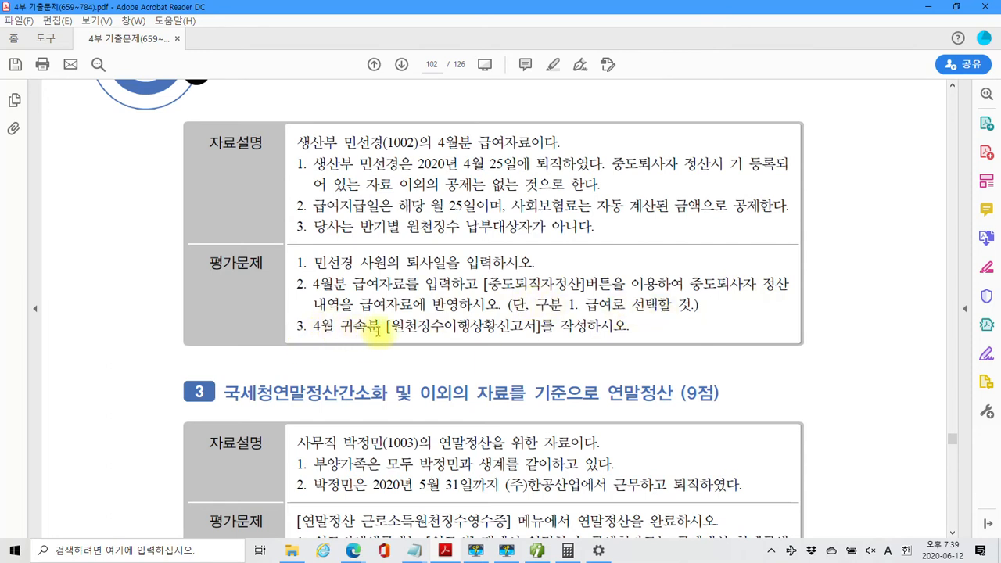
drag(388, 325, 533, 334)
right_click(533, 334)
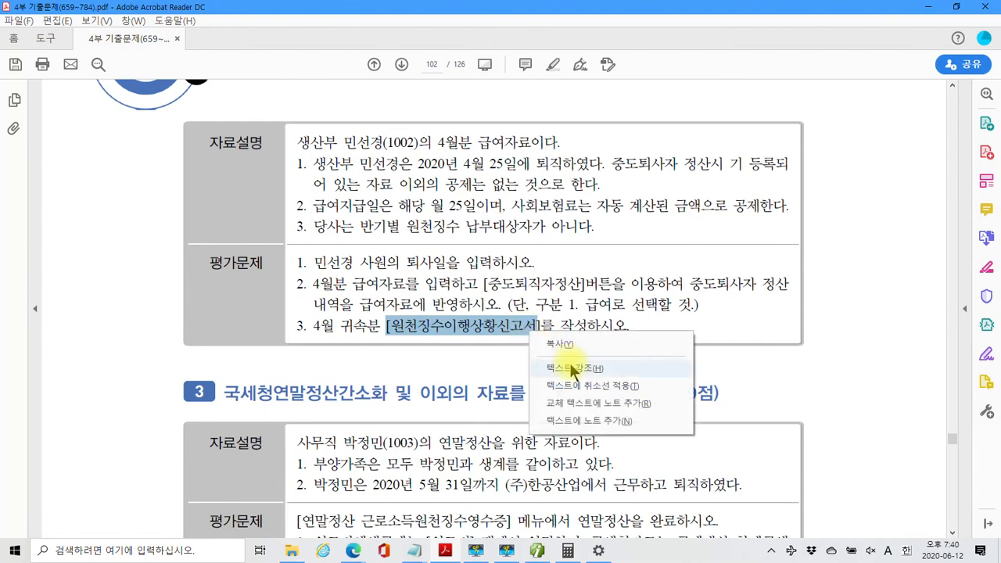
click(575, 368)
click(537, 551)
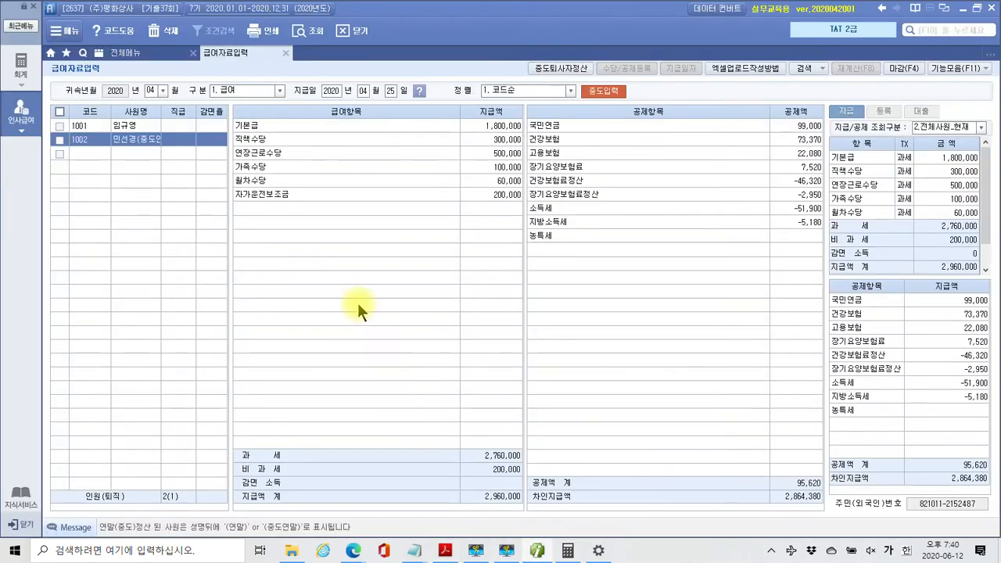
Save the 원천징수이행상황신고서 with 귀속기간 and 지급기간 set to 2020-04 through 04
click(125, 54)
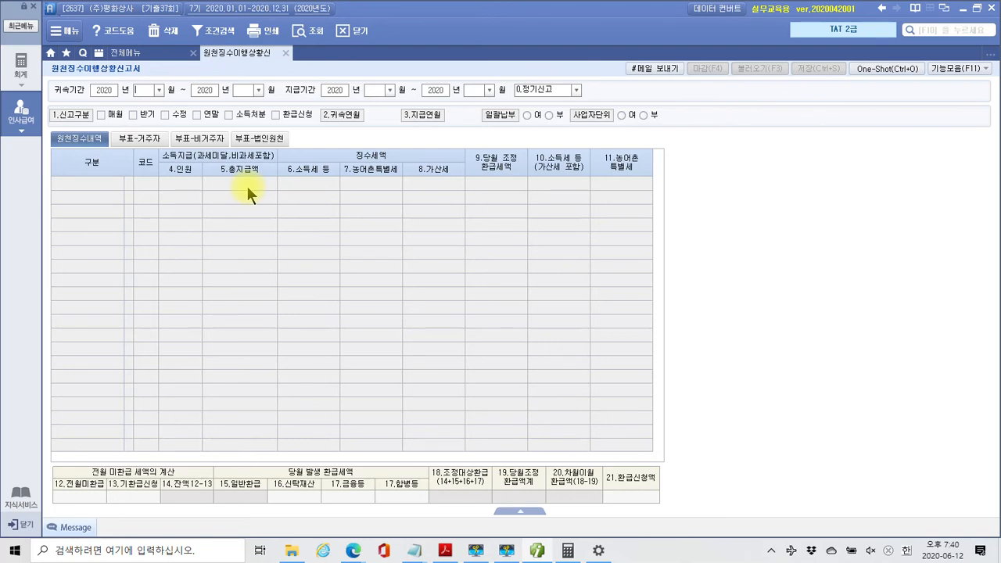
text(04)
key(Return)
key(Return)
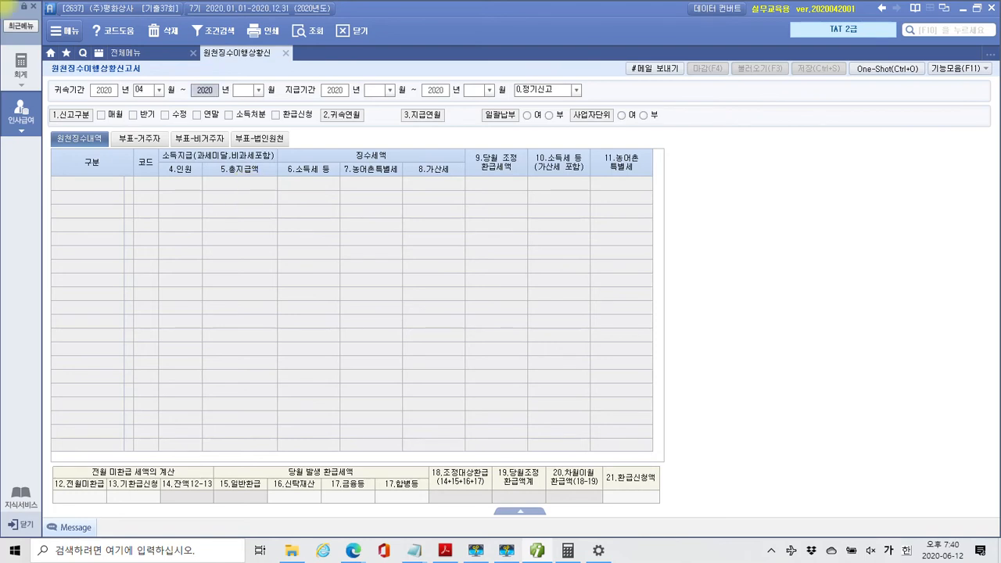
text(04)
key(Return)
key(Return)
text(04)
key(Return)
key(Return)
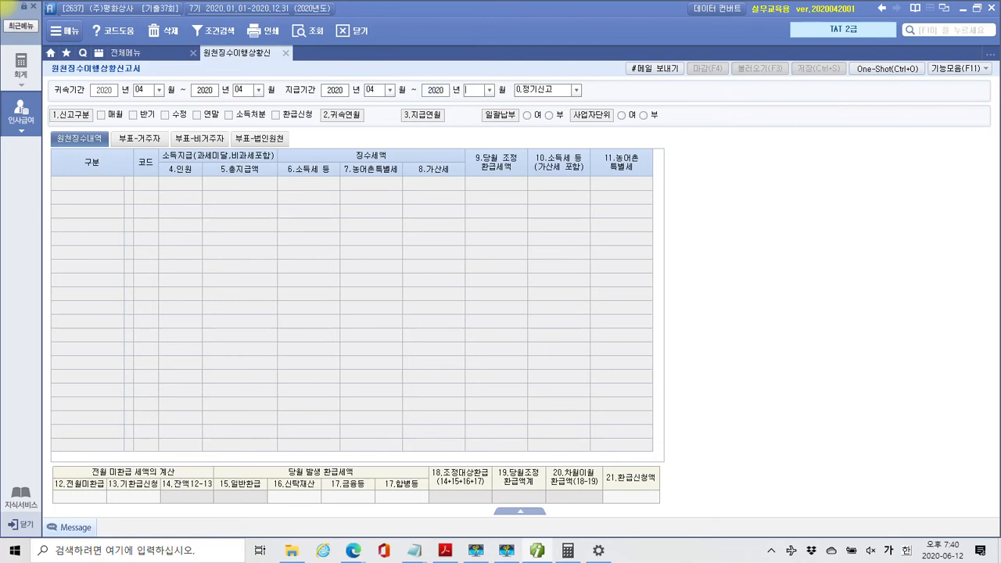
text(04)
key(Return)
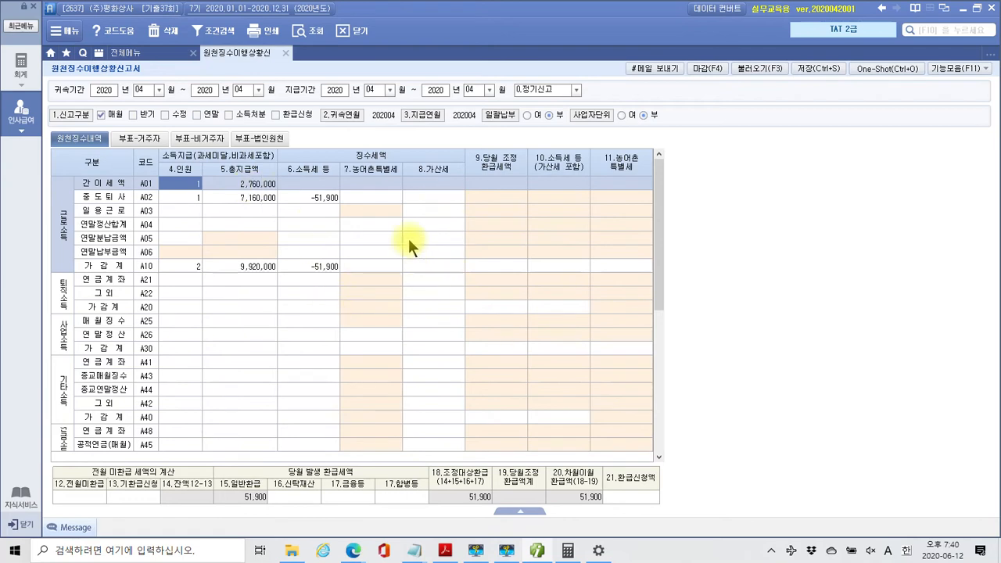
click(825, 67)
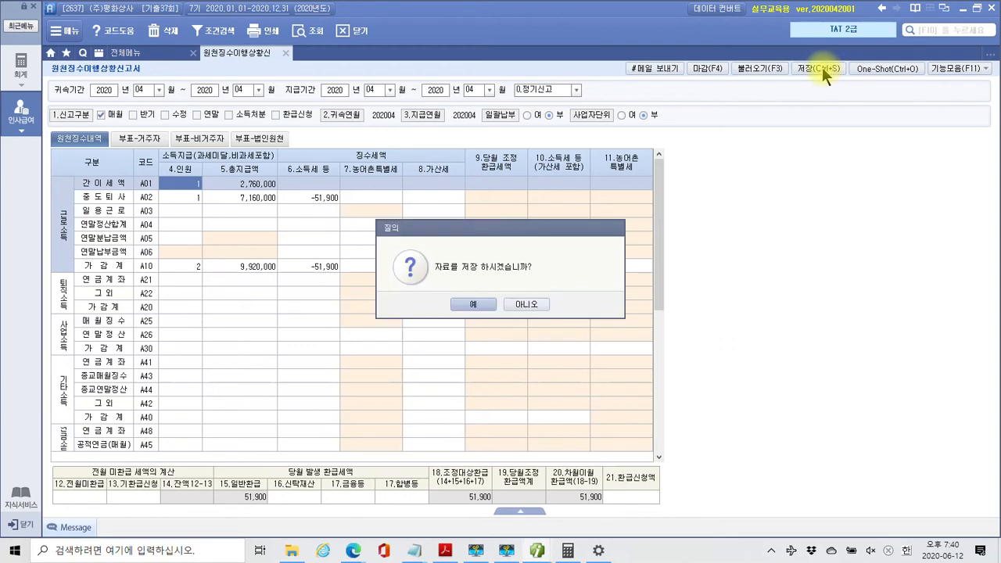
click(468, 305)
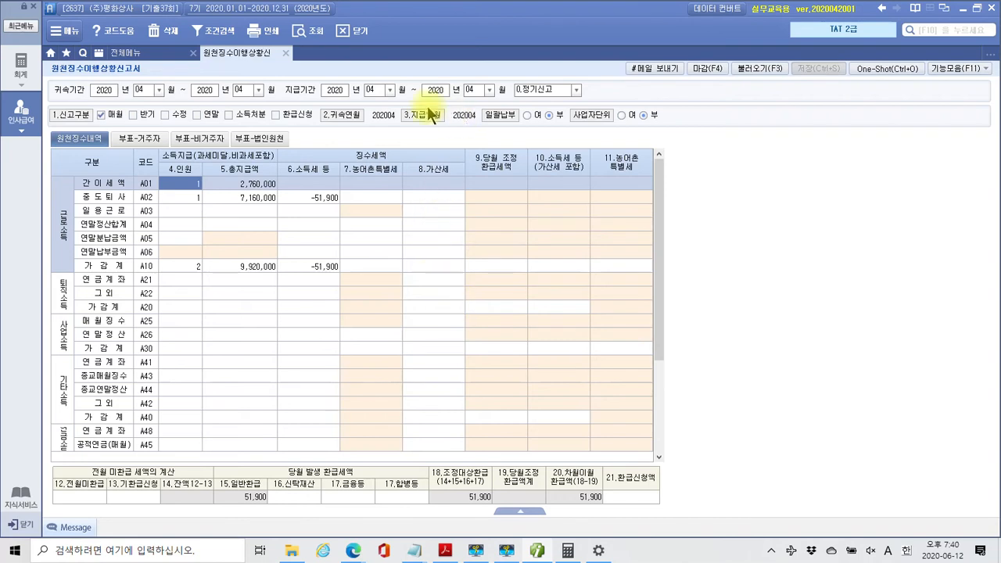
Close the withholding tax report and scroll the exam PDF to problem 3
click(286, 52)
click(445, 551)
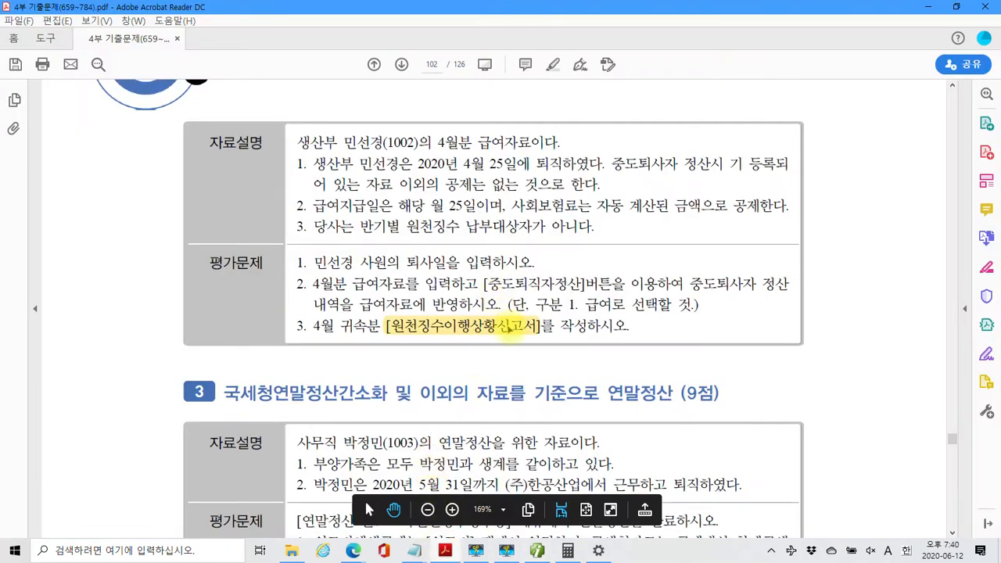
scroll(520, 332, up, 1)
scroll(519, 333, up, 10)
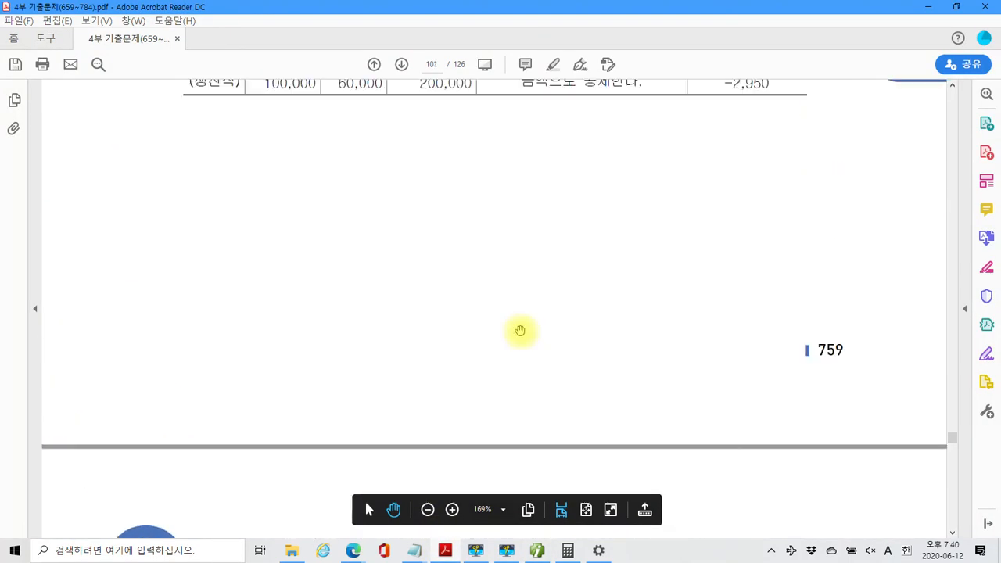
scroll(519, 331, down, 12)
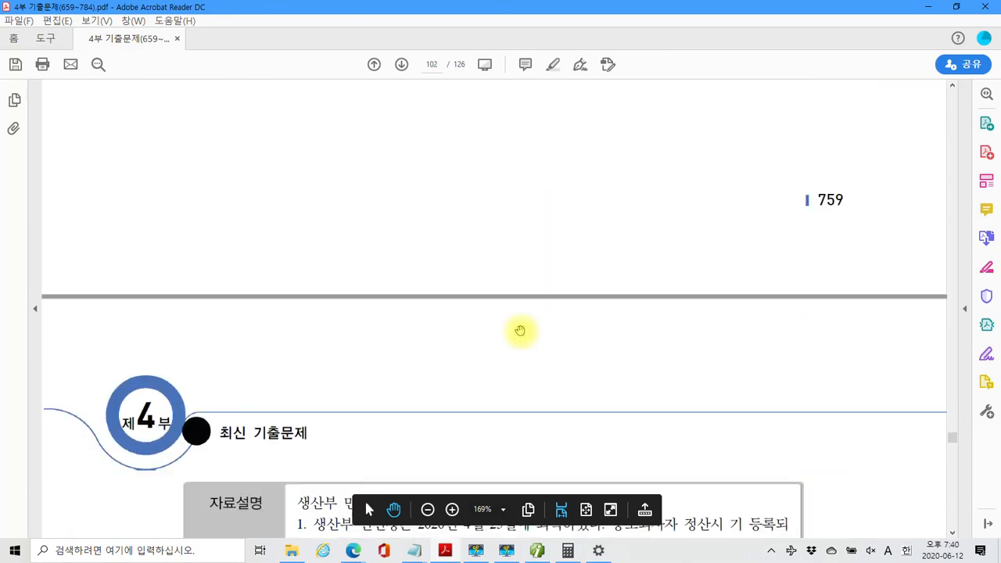
scroll(534, 329, down, 2)
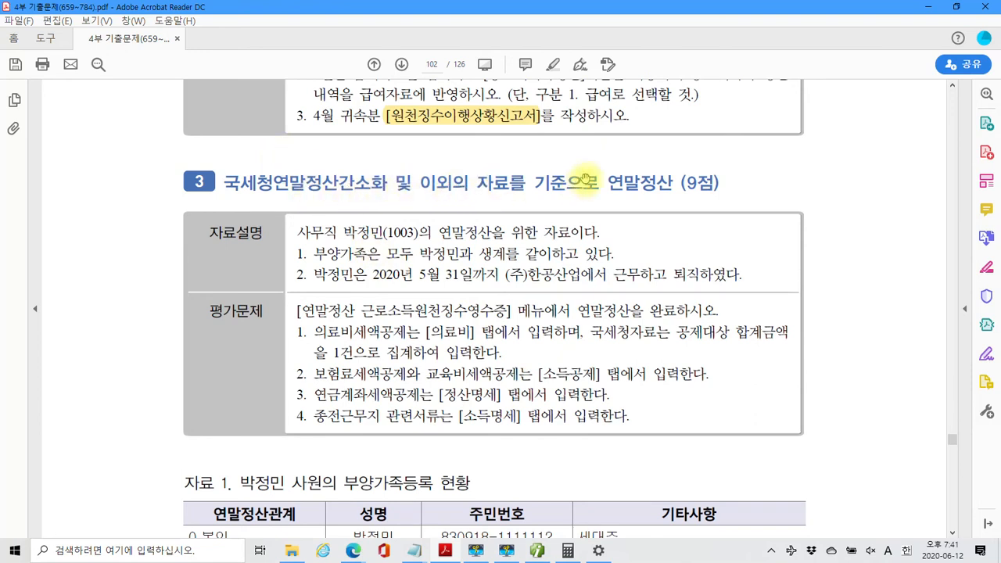
Highlight 연말정산 in page 102's problem 3 heading in yellow
drag(609, 184, 671, 185)
right_click(665, 186)
click(693, 223)
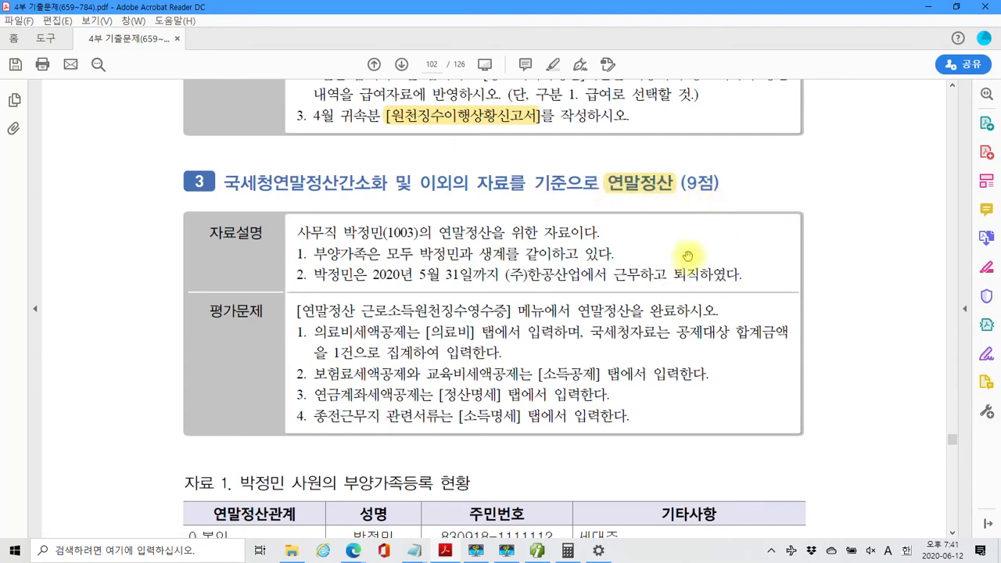
scroll(686, 256, down, 3)
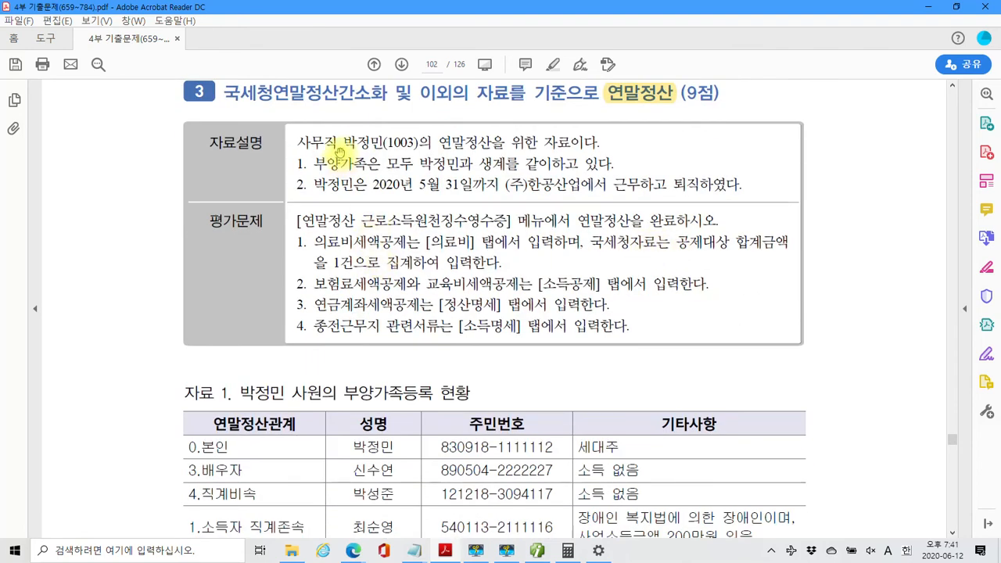
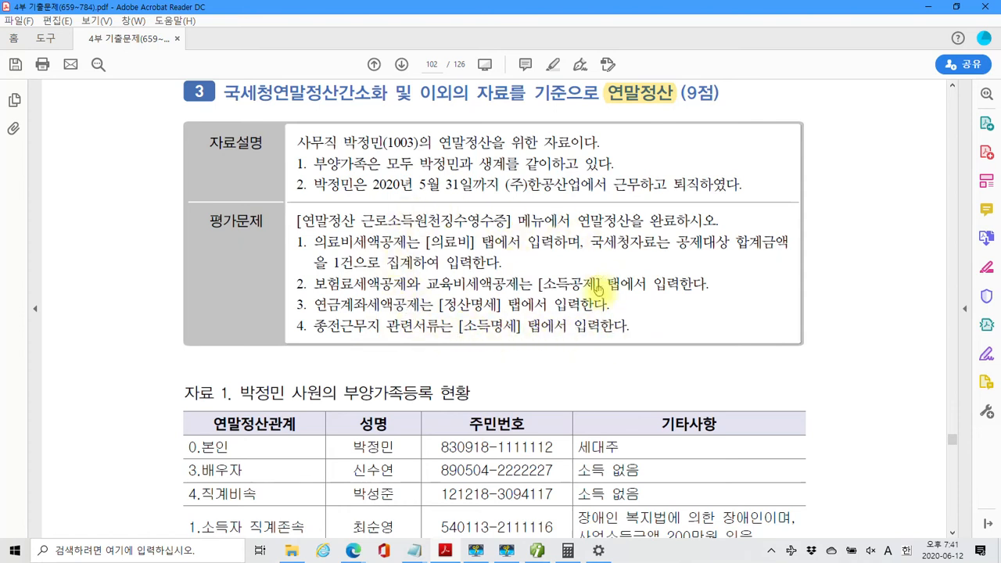
Scroll the exam PDF to 자료 2's withholding receipt on page 103
scroll(449, 372, down, 3)
scroll(449, 372, down, 2)
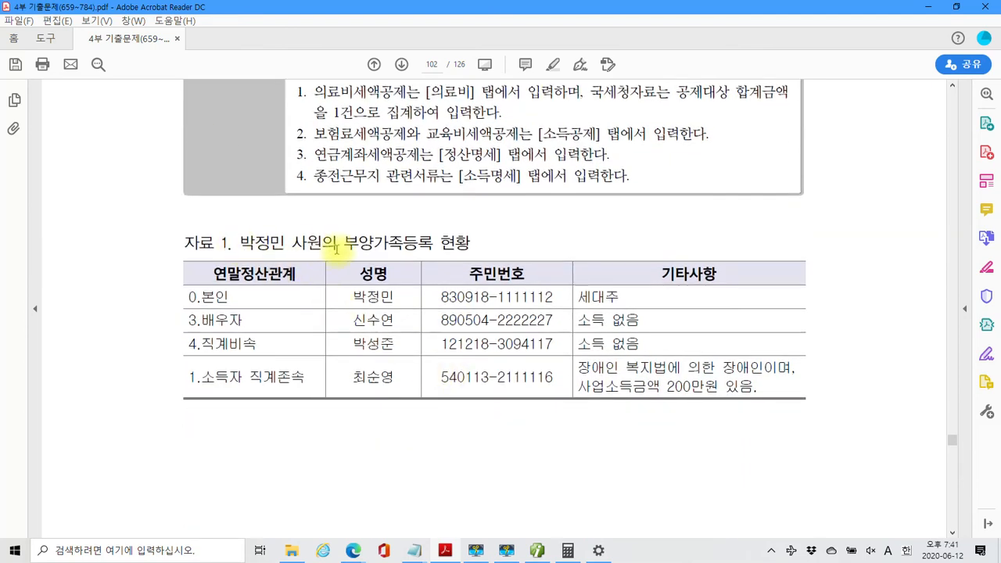
scroll(478, 350, up, 2)
scroll(479, 350, up, 1)
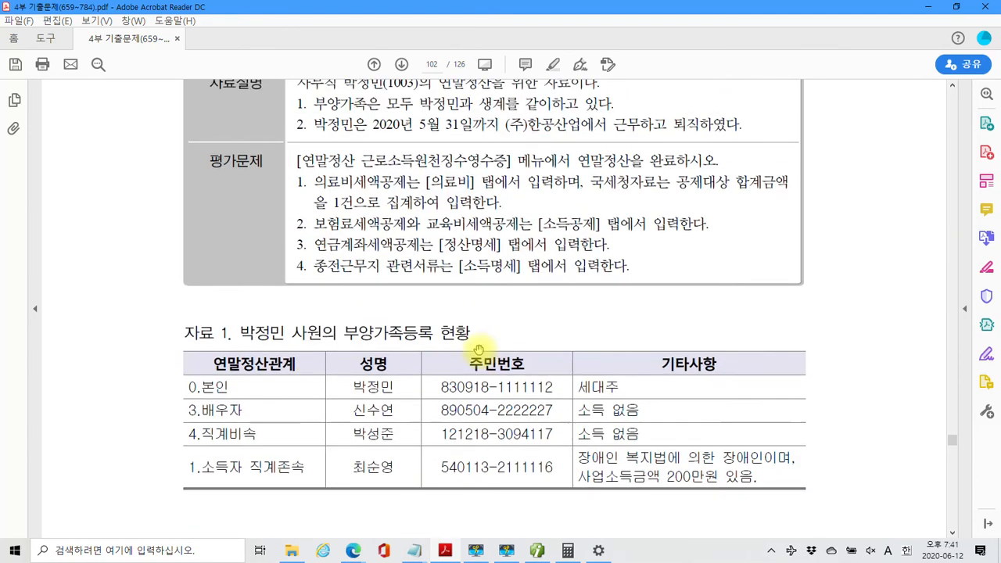
scroll(479, 350, up, 1)
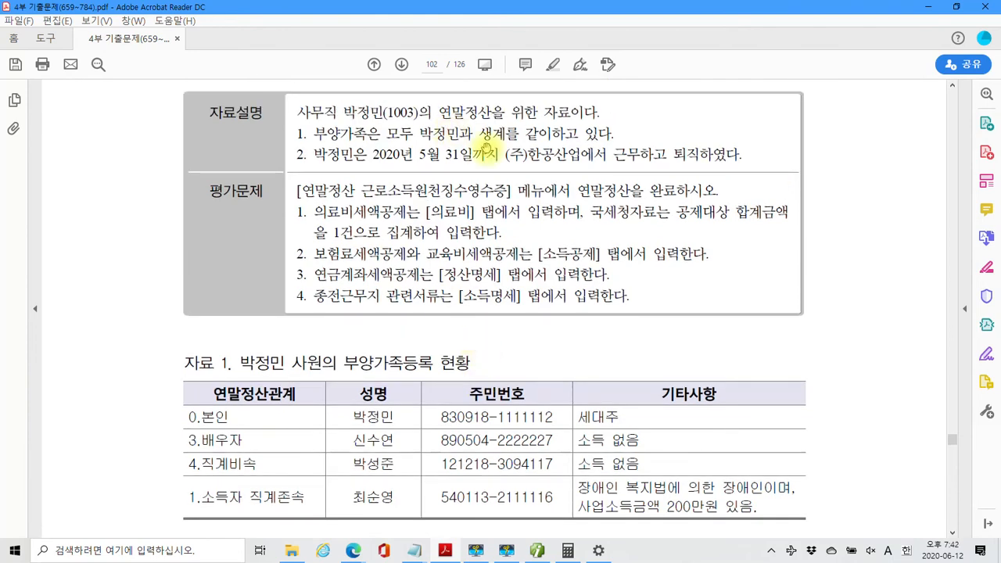
scroll(489, 346, down, 15)
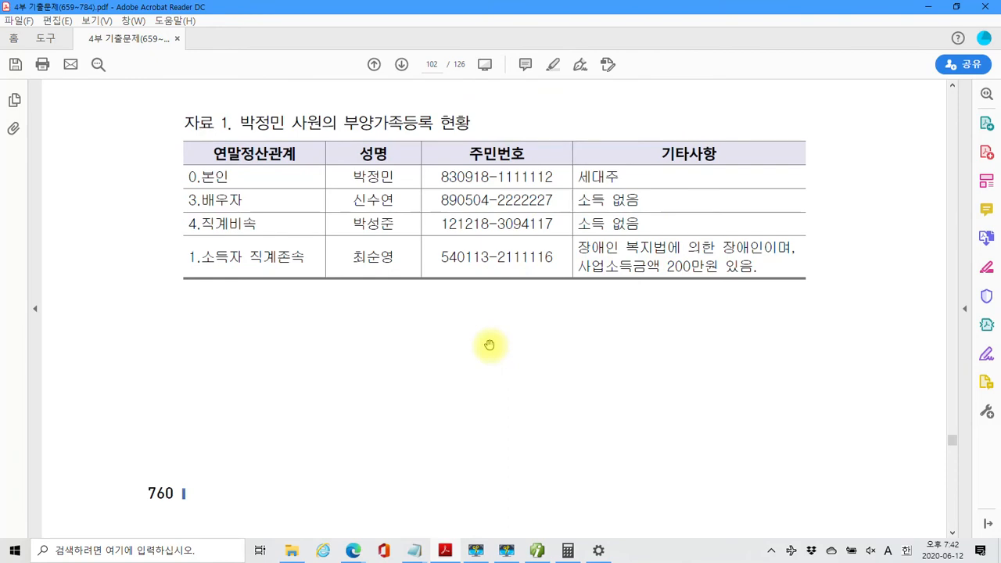
scroll(489, 345, down, 10)
scroll(461, 349, up, 1)
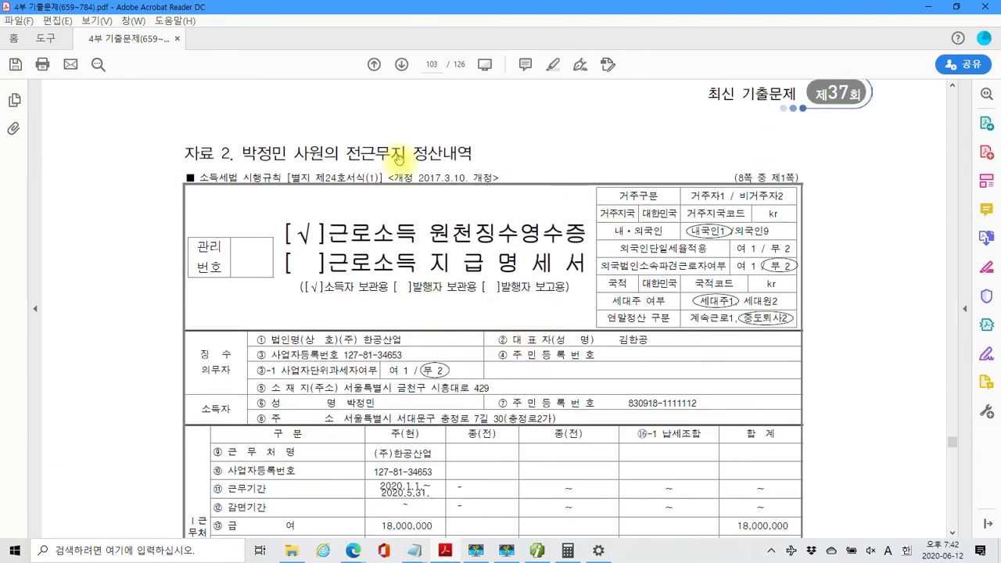
scroll(496, 374, down, 3)
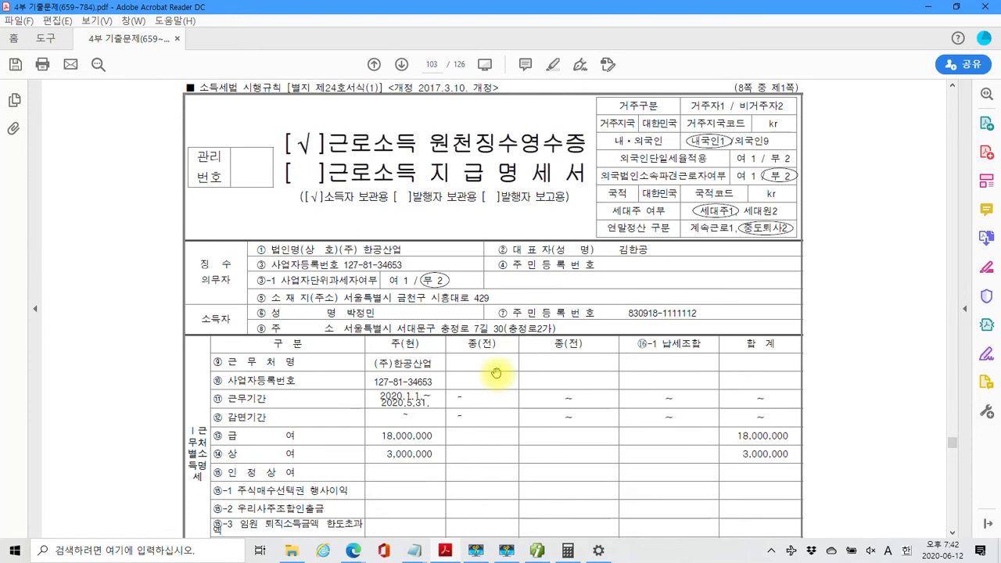
scroll(496, 375, down, 1)
scroll(429, 364, down, 1)
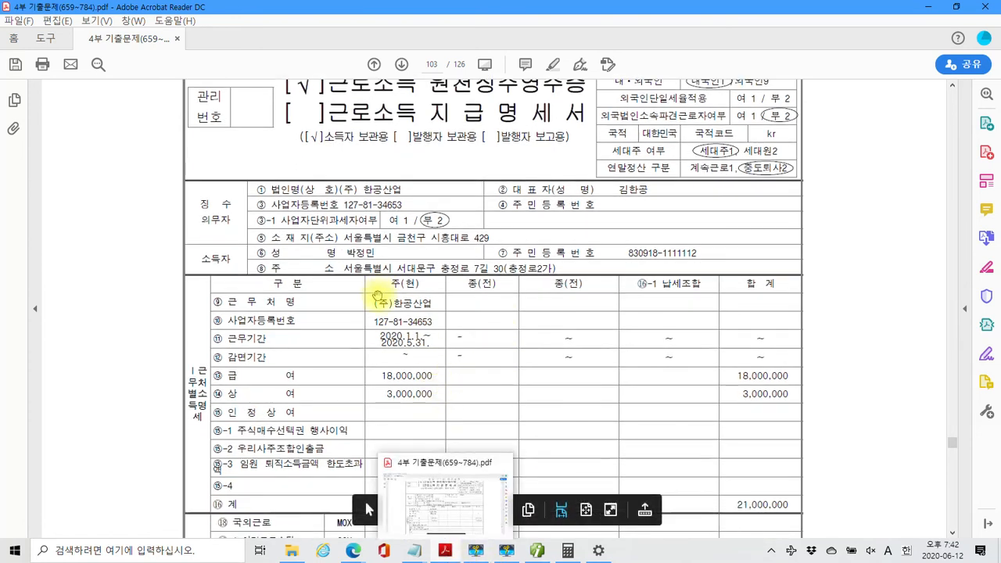
Copy the previous employer's company name (주)한공산업 from the receipt
drag(374, 303, 430, 304)
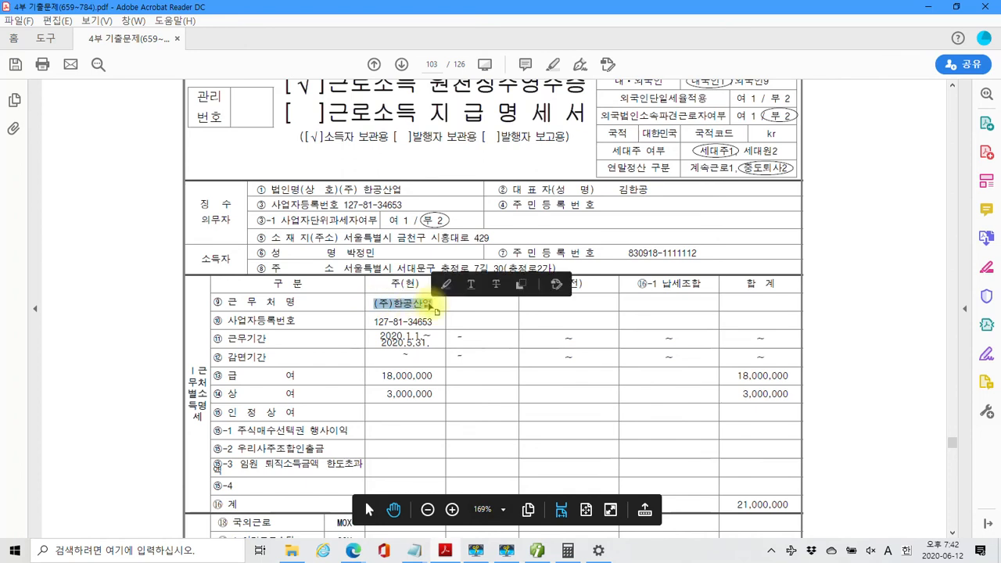
right_click(432, 306)
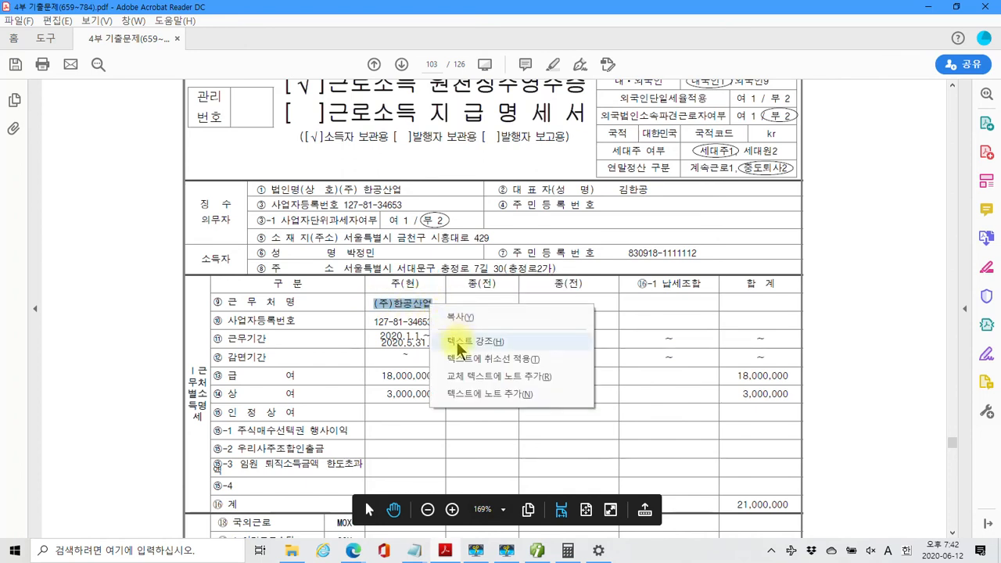
click(459, 318)
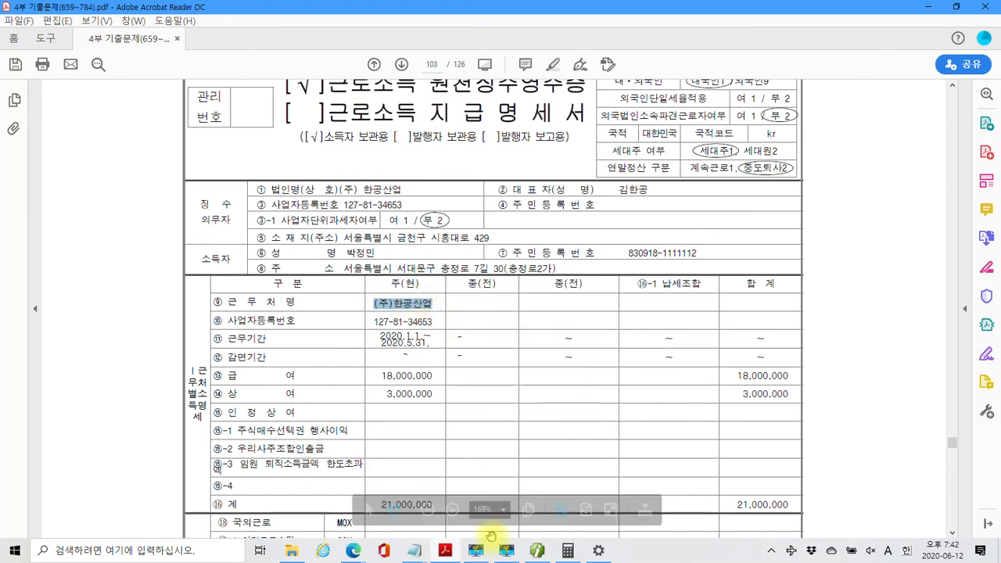
click(478, 553)
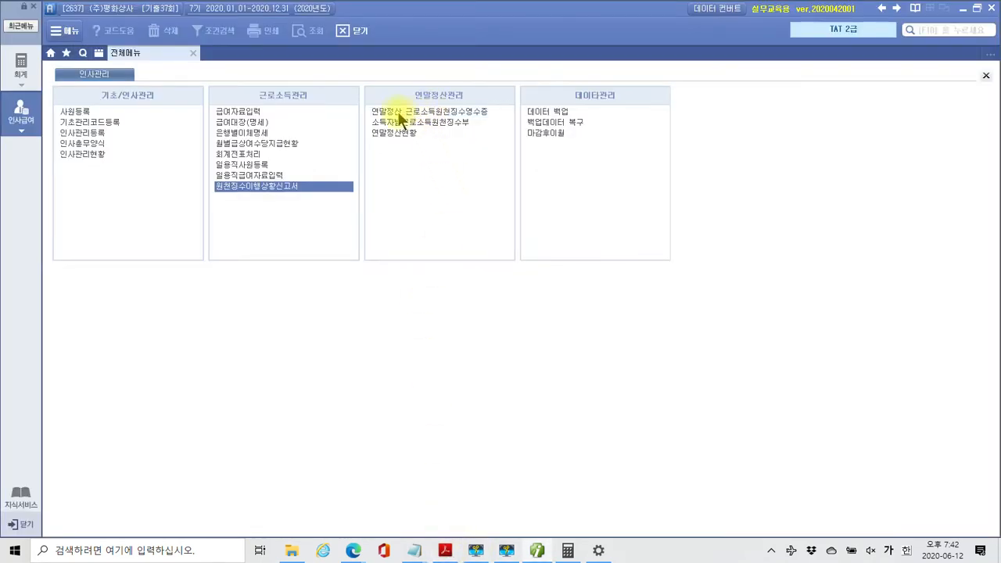
Load employee 1003 into 연말정산 근로소득원천징수영수증 and show the 소득명세 breakdown
click(443, 112)
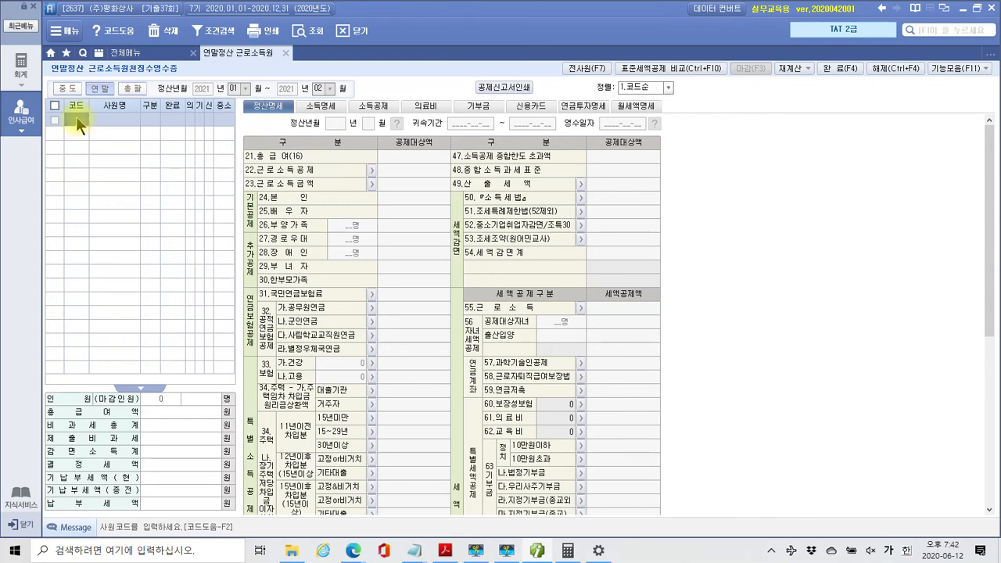
key(F2)
click(482, 210)
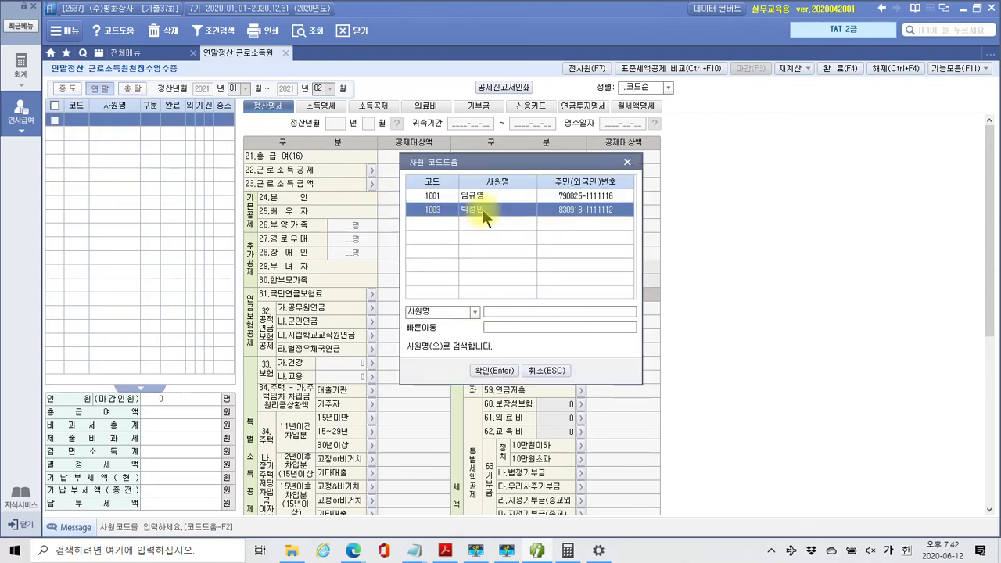
click(494, 371)
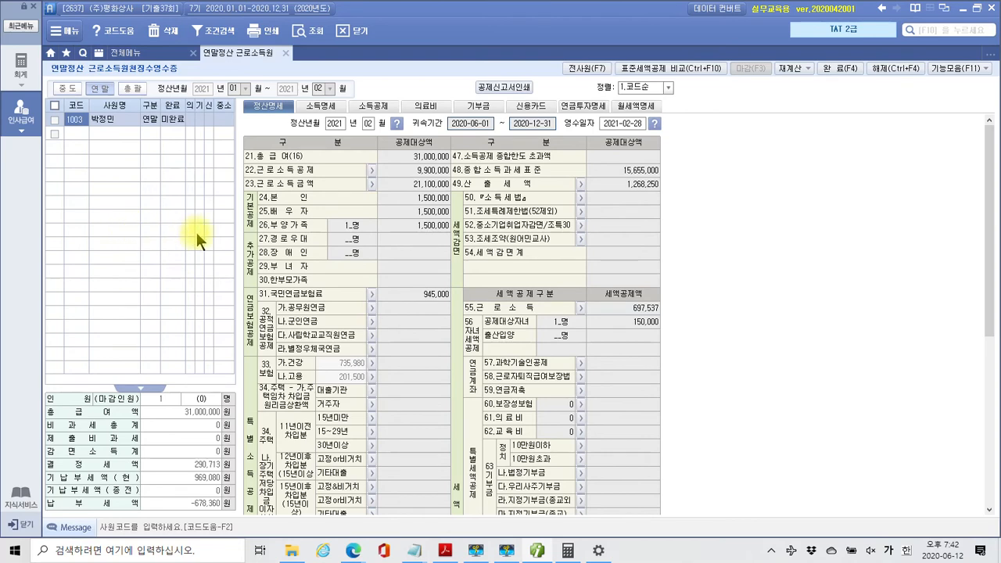
click(333, 107)
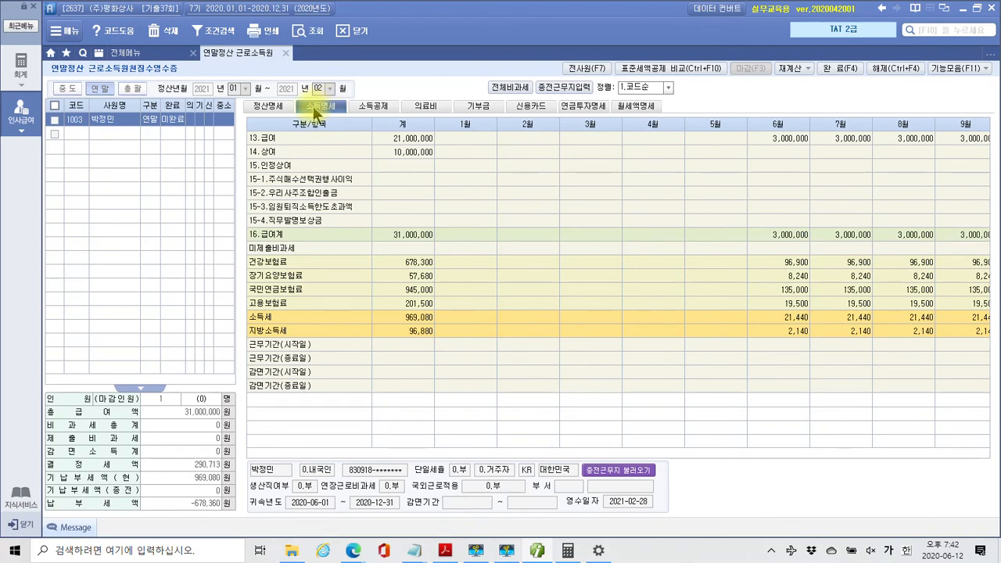
click(580, 89)
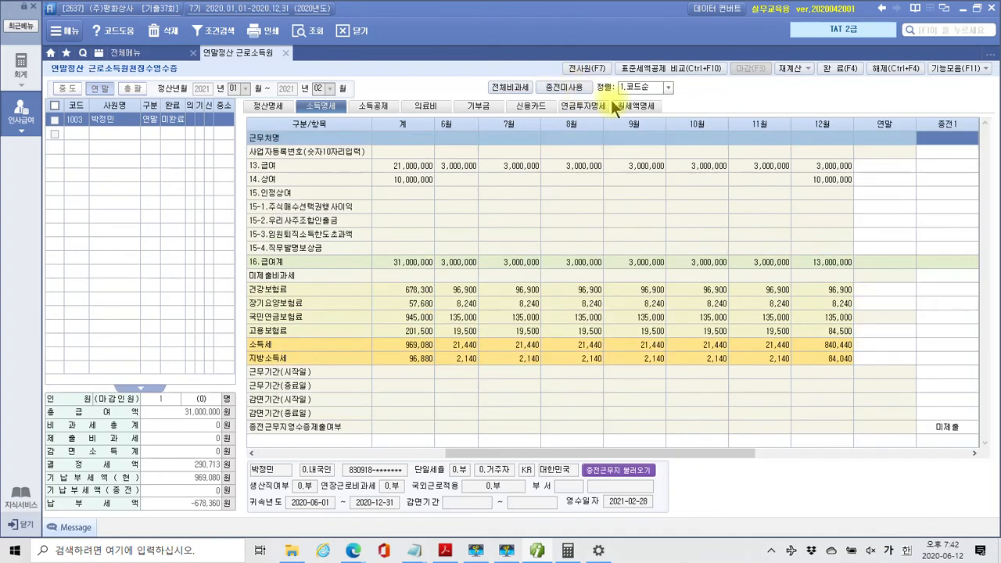
click(943, 154)
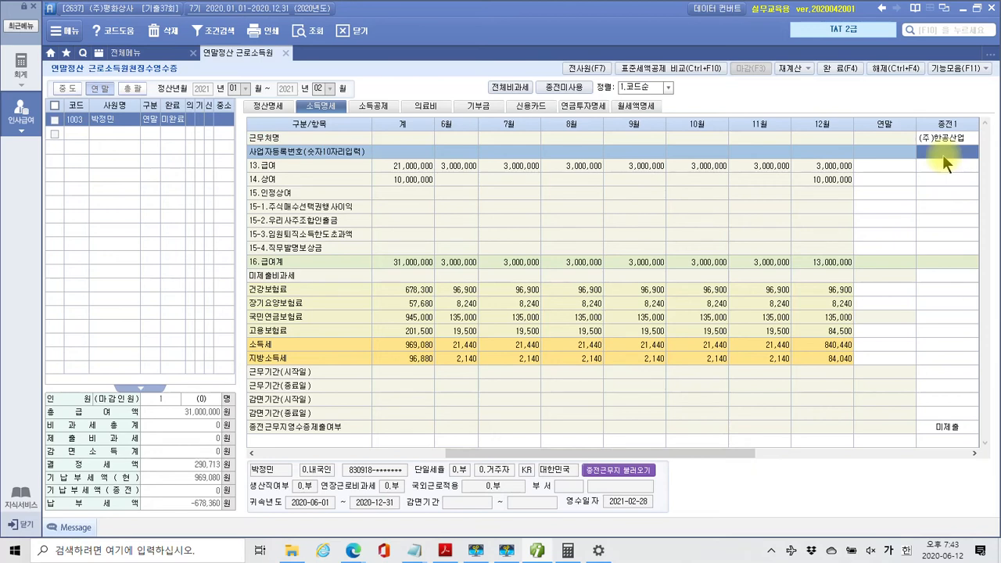
key(Return)
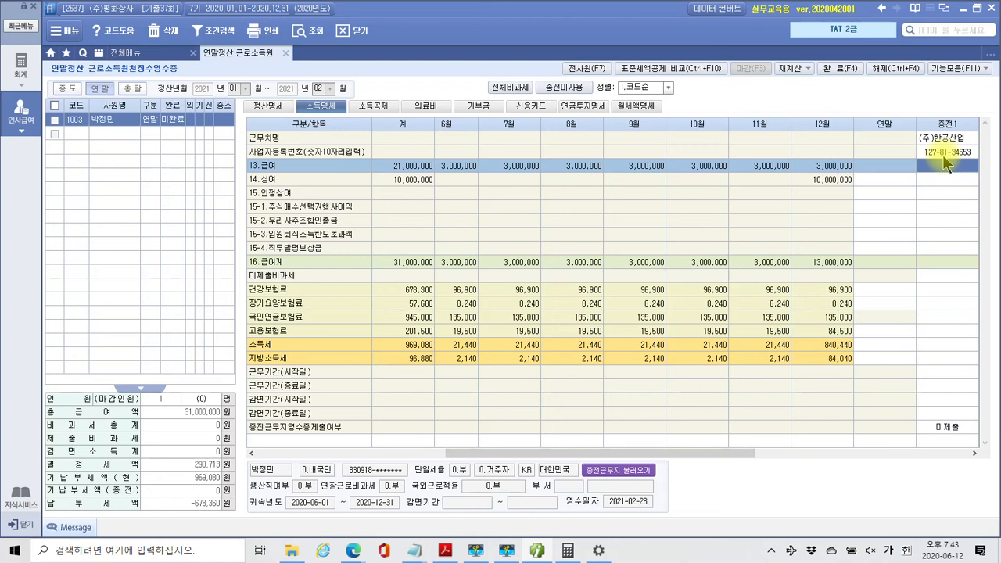
text(18,000,000)
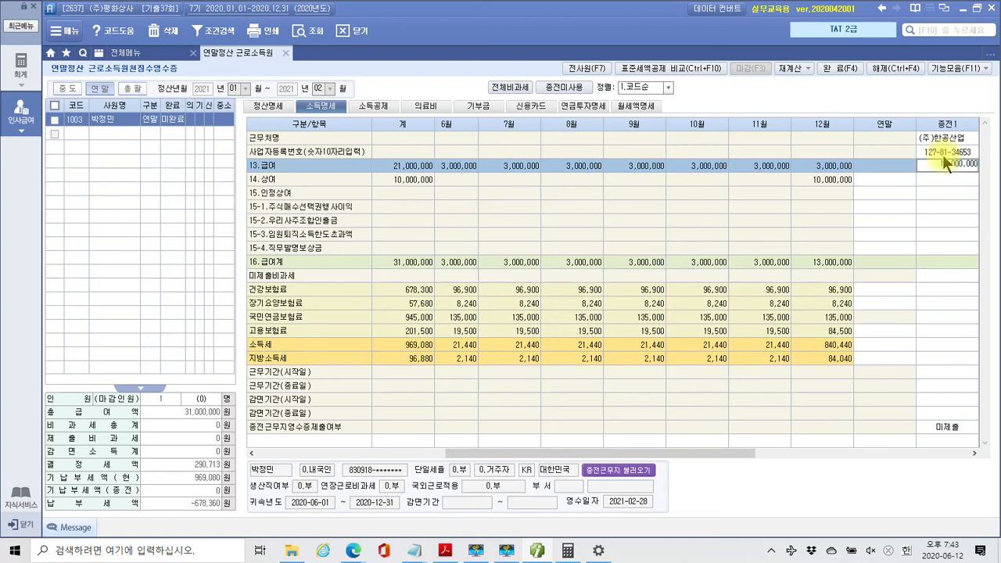
key(Return)
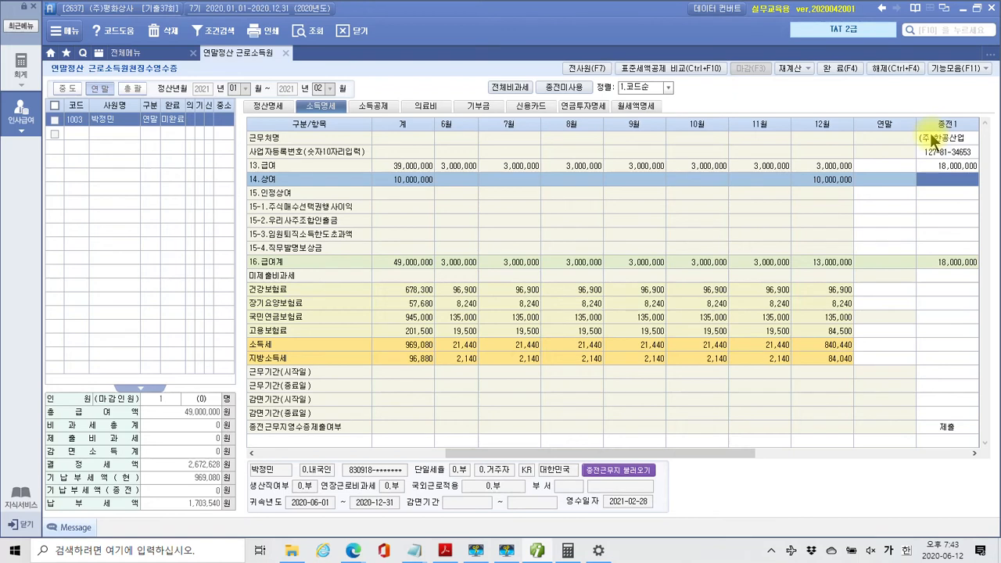
Enter previous bonus 3,000,000 and premiums: health 367,200, care 31,240, pension 540,000, employment 78,000
text(3000000)
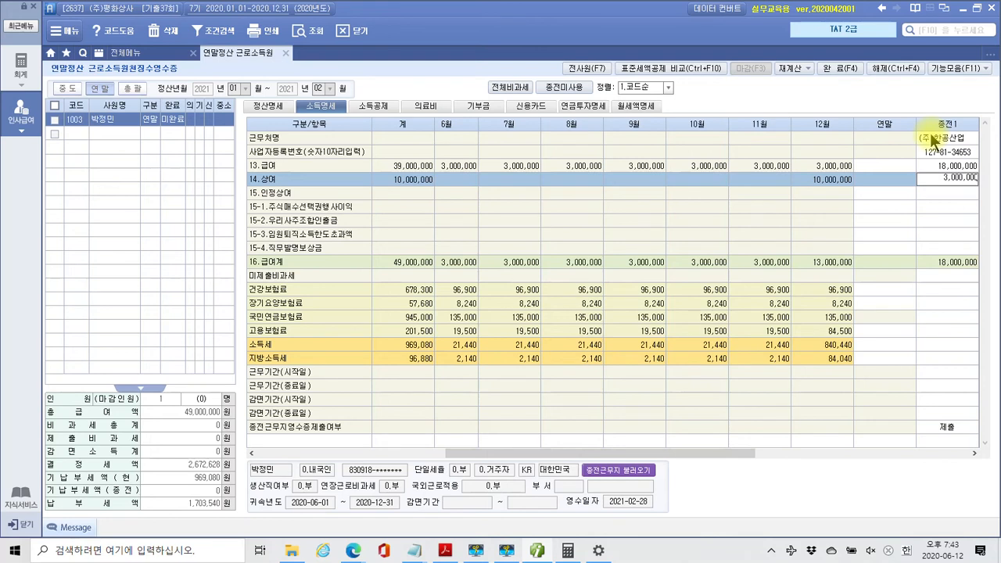
key(Return)
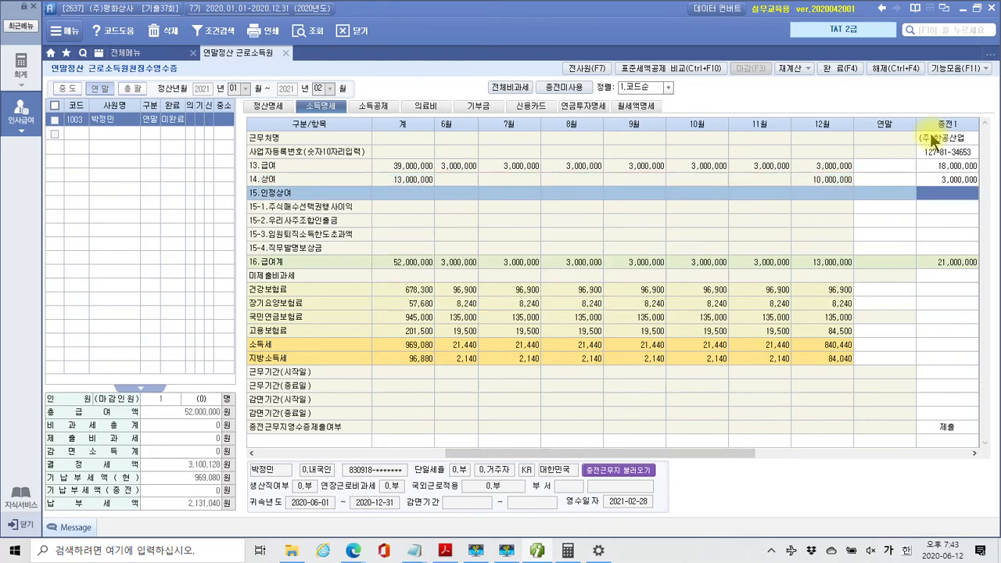
key(Return)
key(Return)
key(Return)
key(Return)
key(Return)
key(Return)
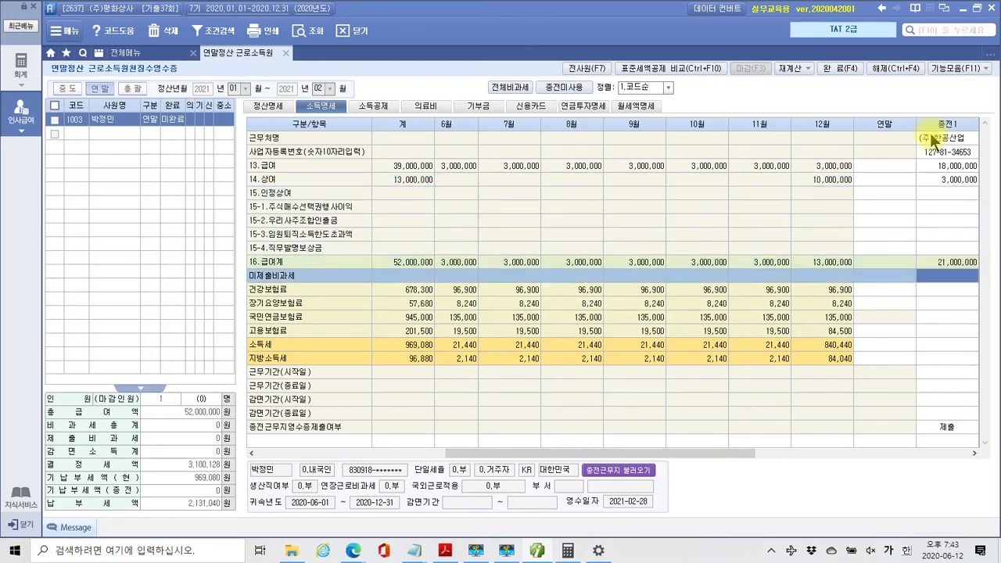
key(Return)
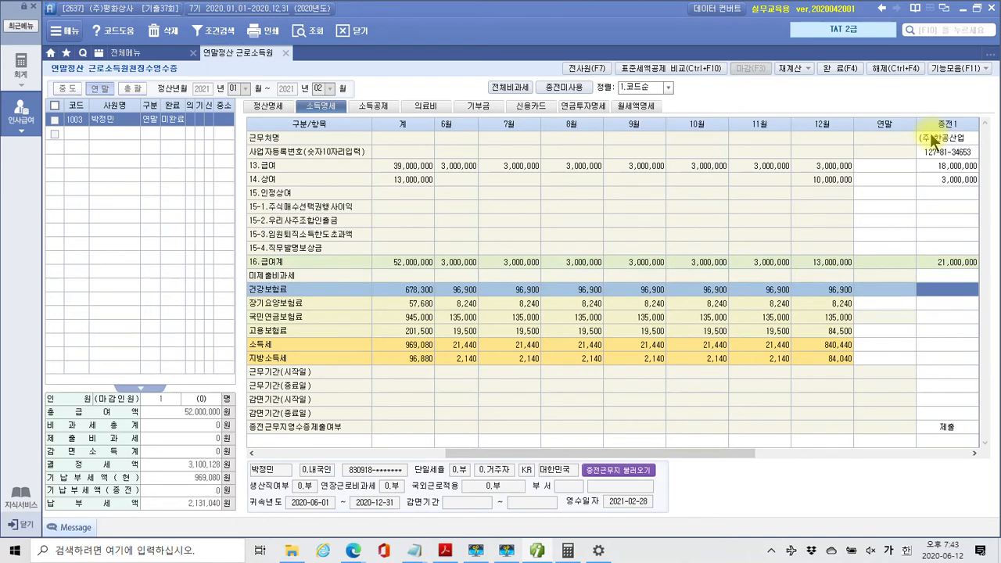
text(367200)
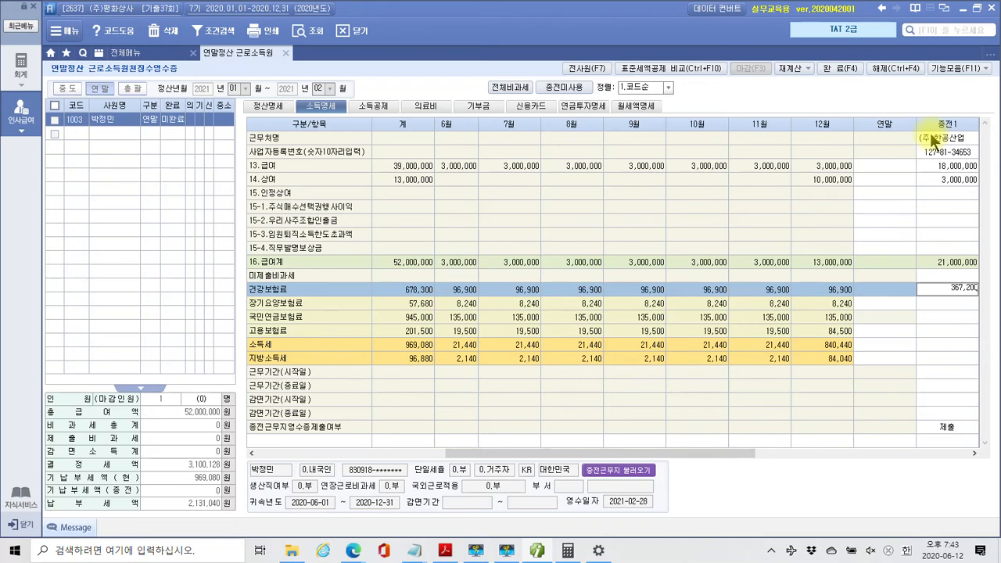
key(Return)
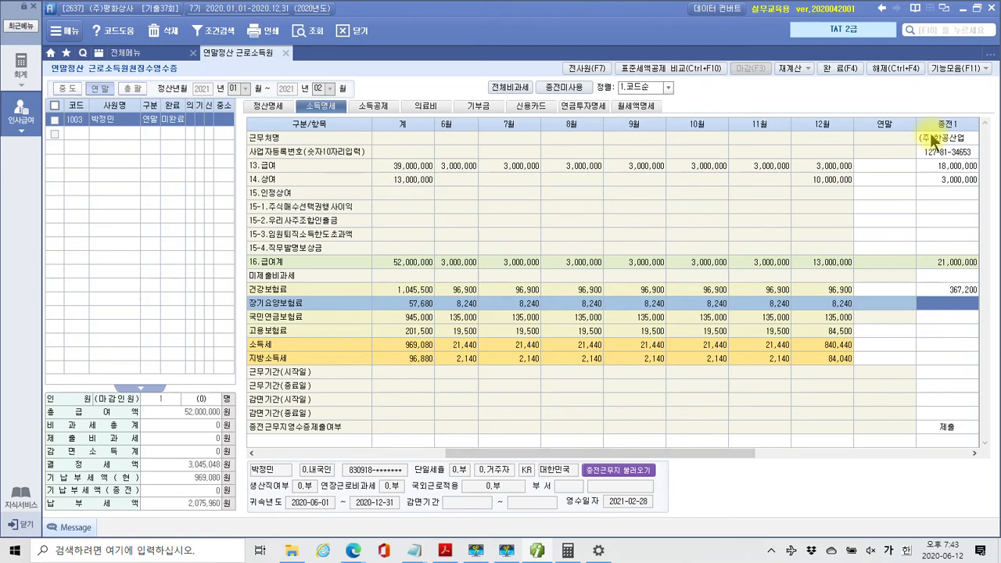
text(31240)
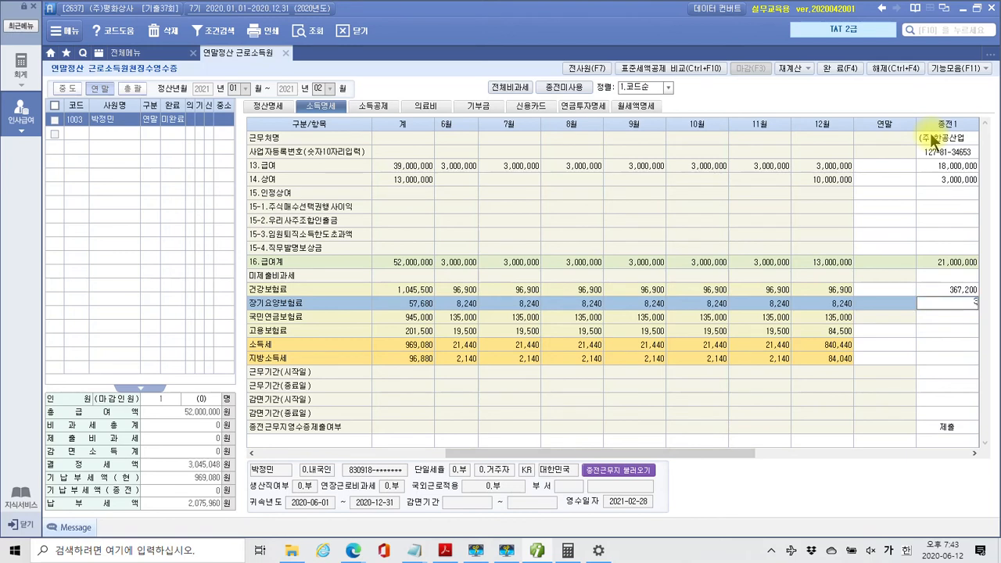
key(Return)
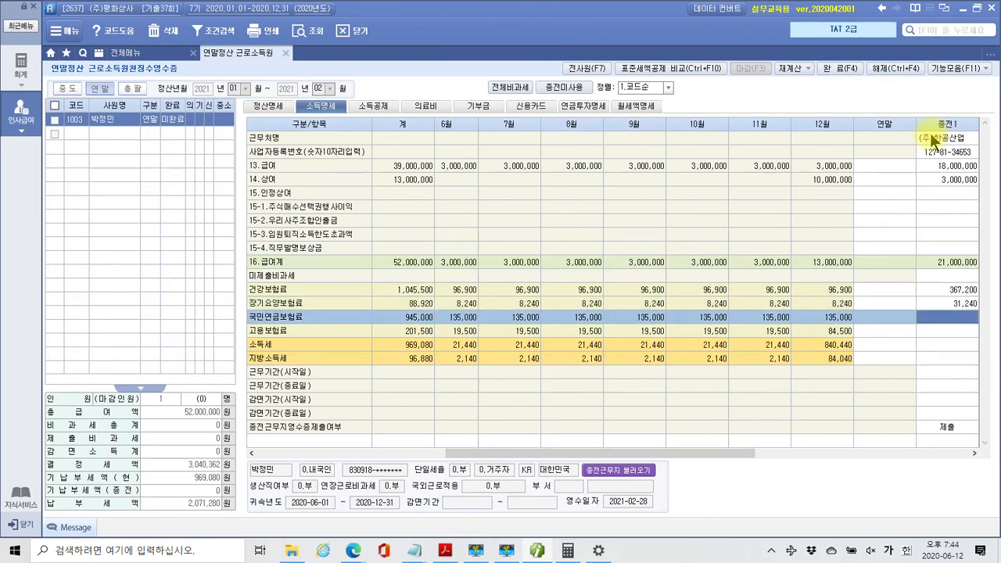
text(540)
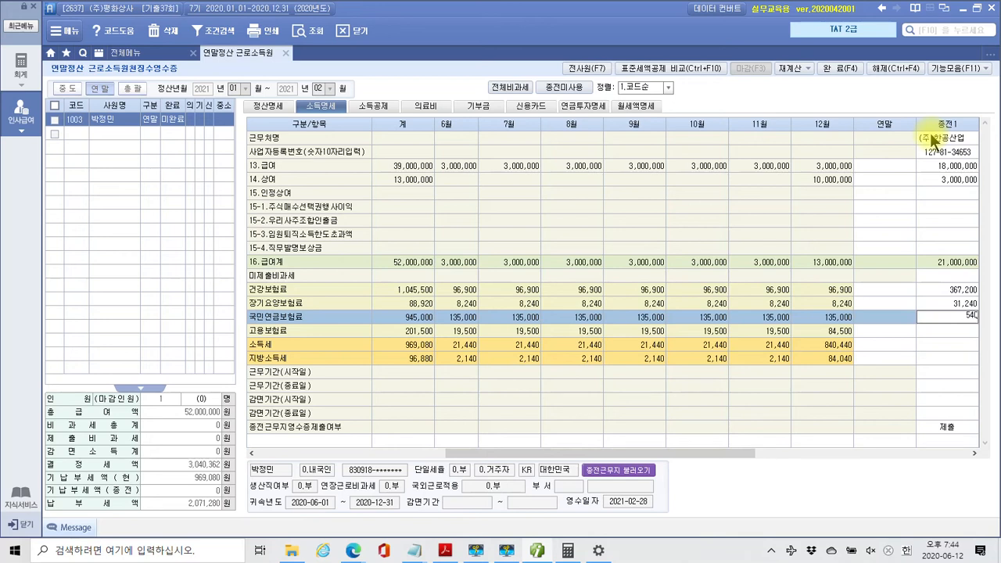
text(,000)
key(Return)
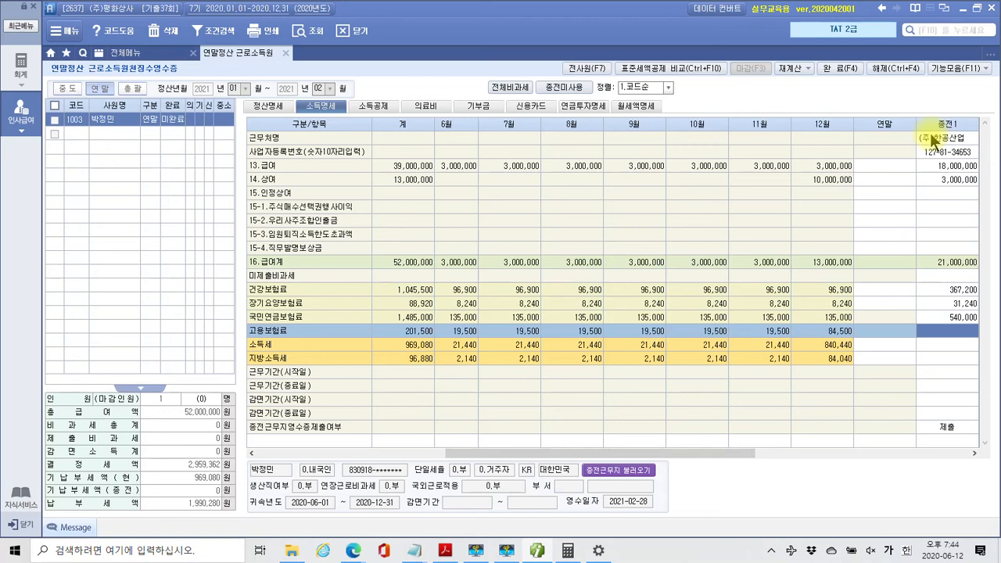
text(780000)
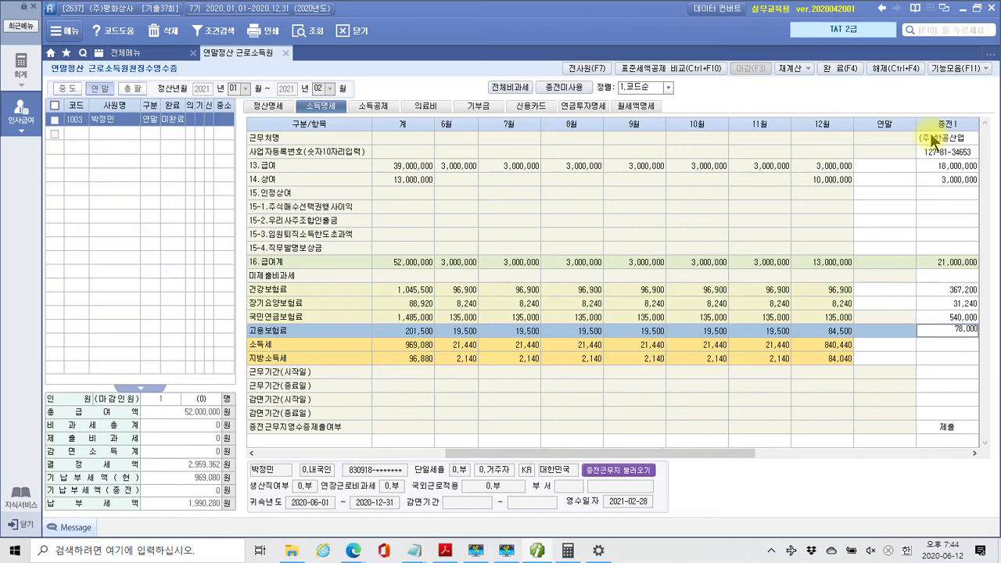
key(Return)
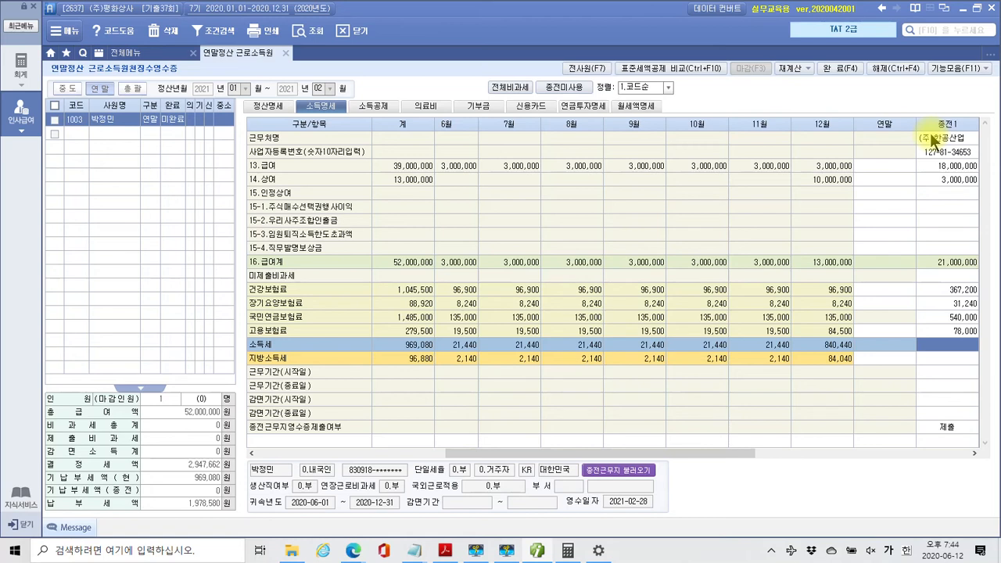
Enter previous income tax 150,000, local tax 15,000 and work period 2020-01-01 to 2020-05-31
text(1500000)
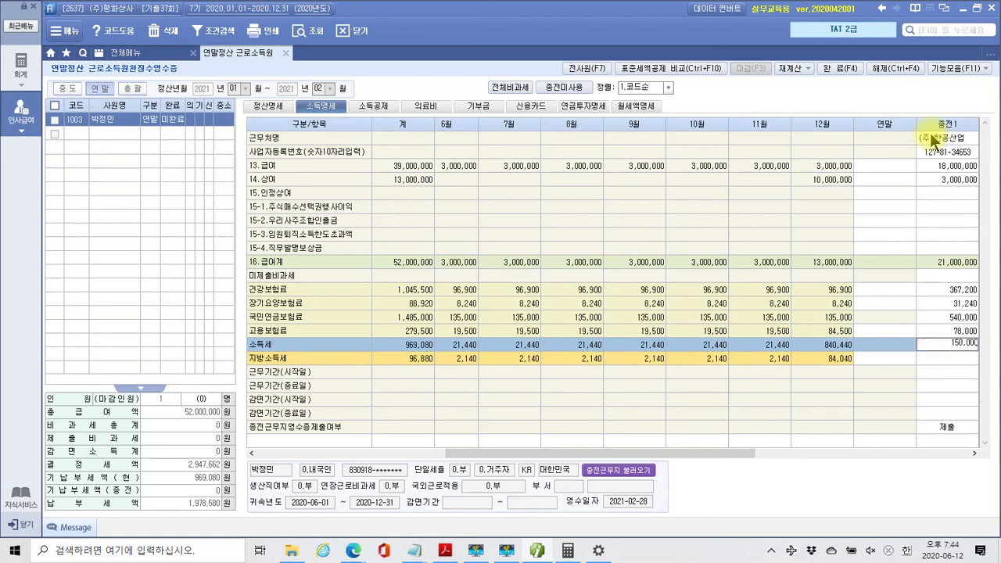
key(Return)
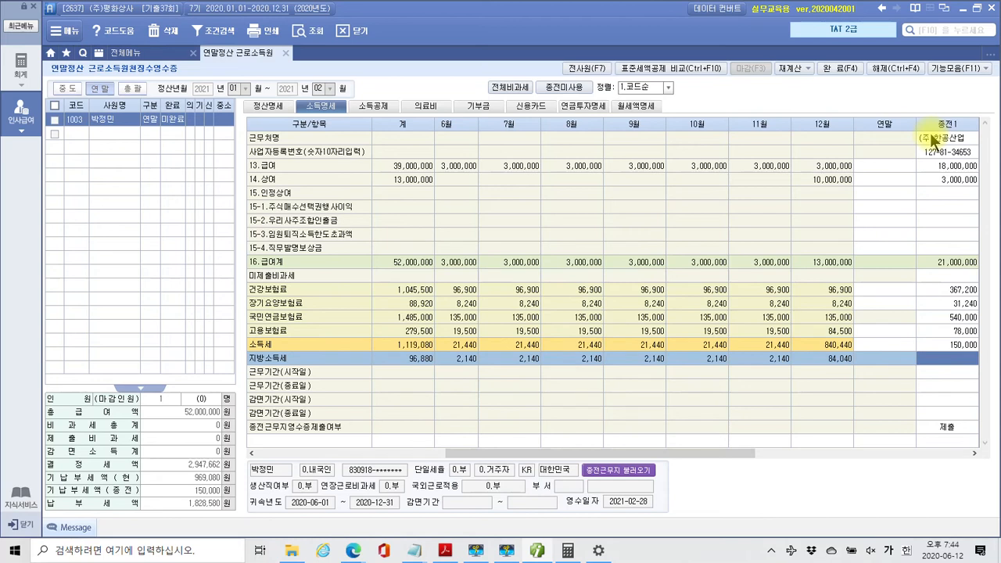
text(150000)
key(Return)
text(2020-)
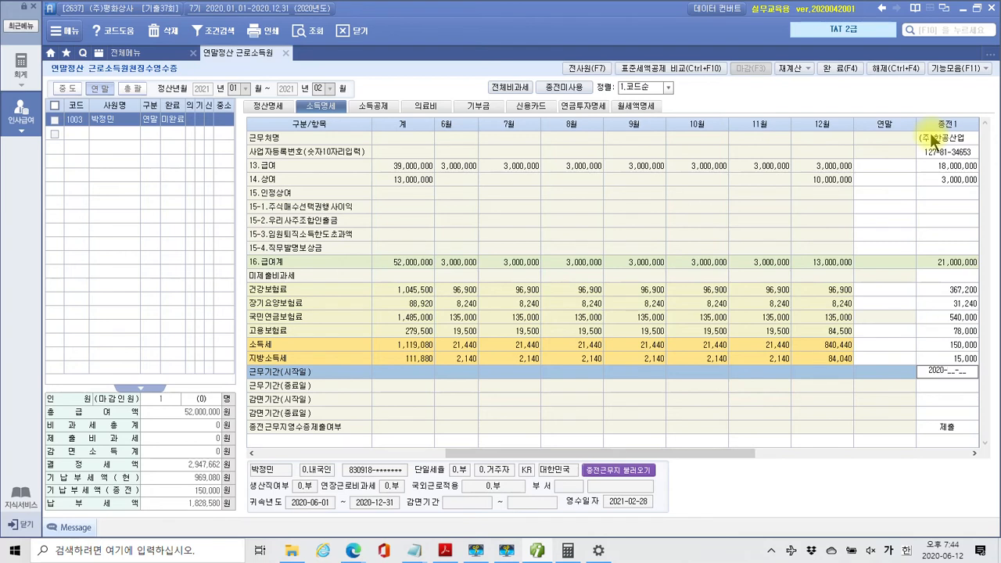
text(01-01)
key(Return)
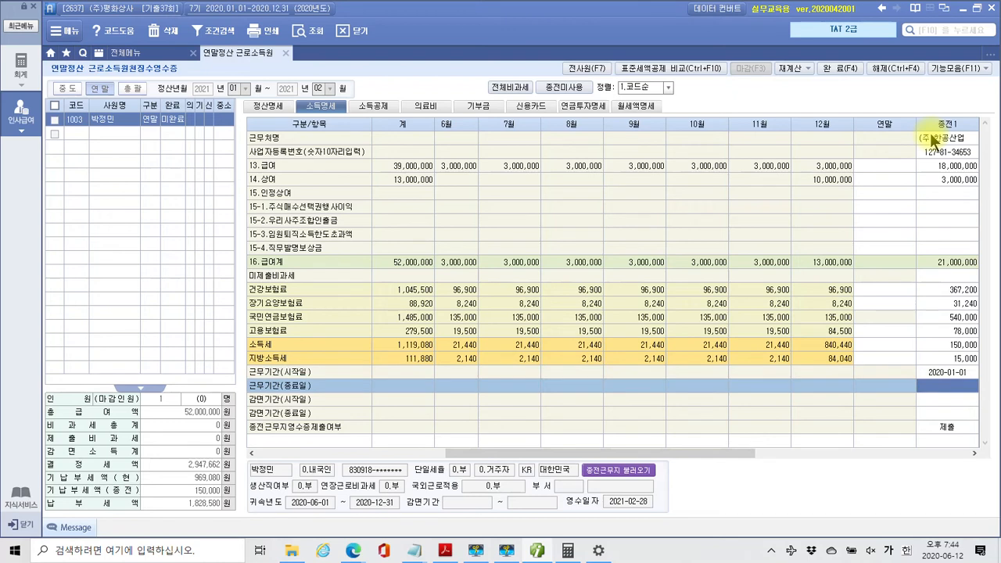
text(2)
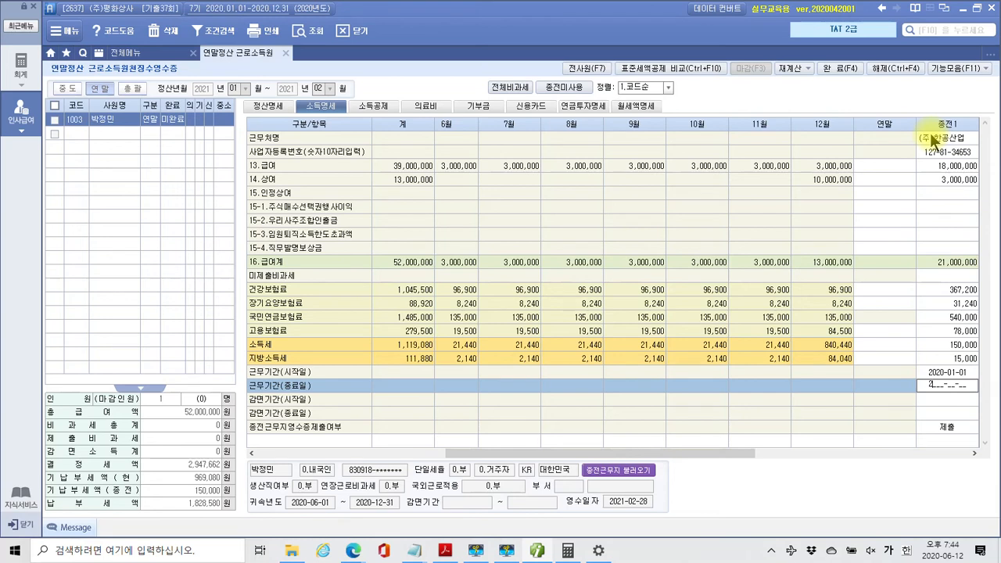
text(020-05-31)
key(Return)
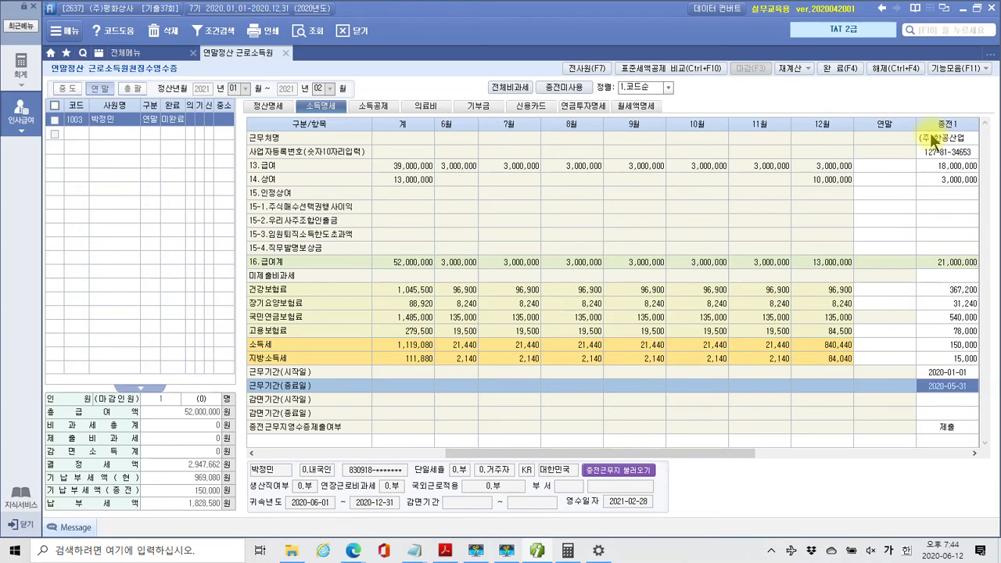
key(Return)
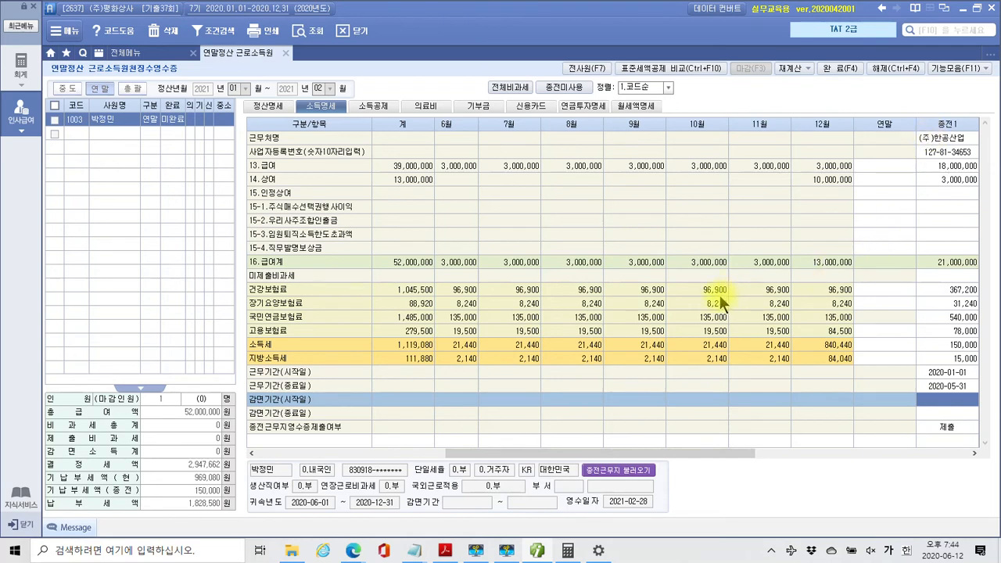
mouse_move(533, 552)
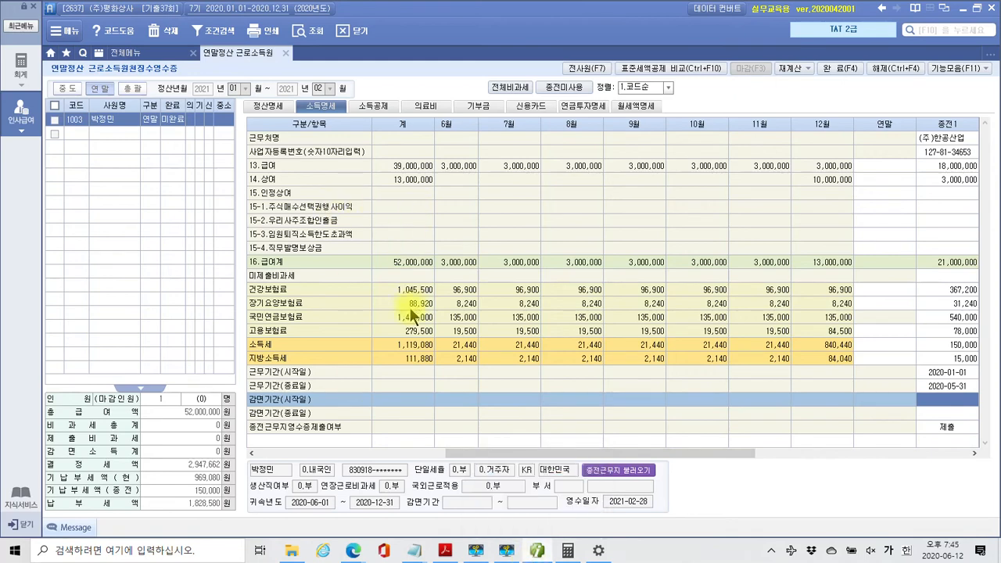
Highlight page 104's 보장성 보험 statement heading in yellow and bring its premium table into view
click(447, 551)
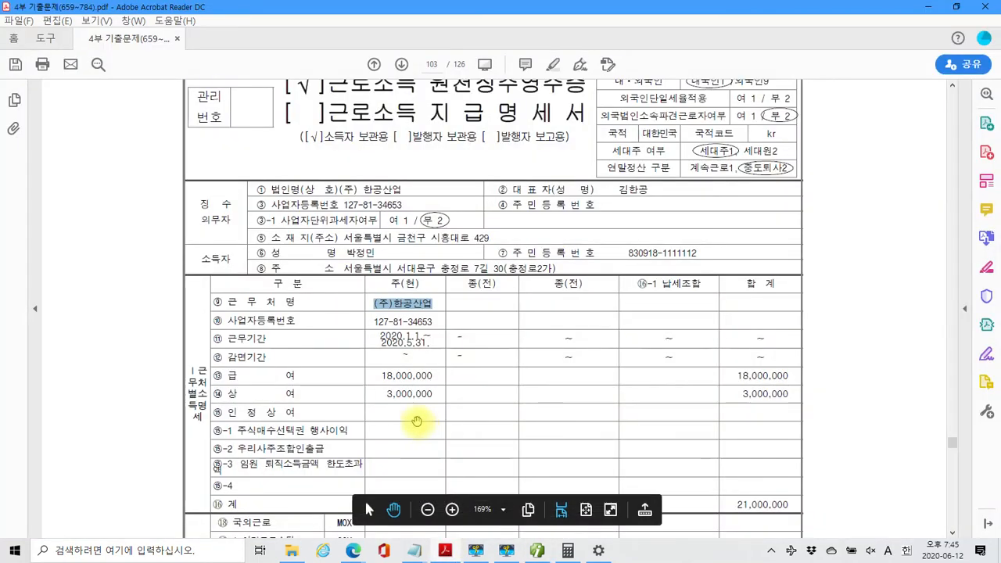
scroll(525, 290, down, 8)
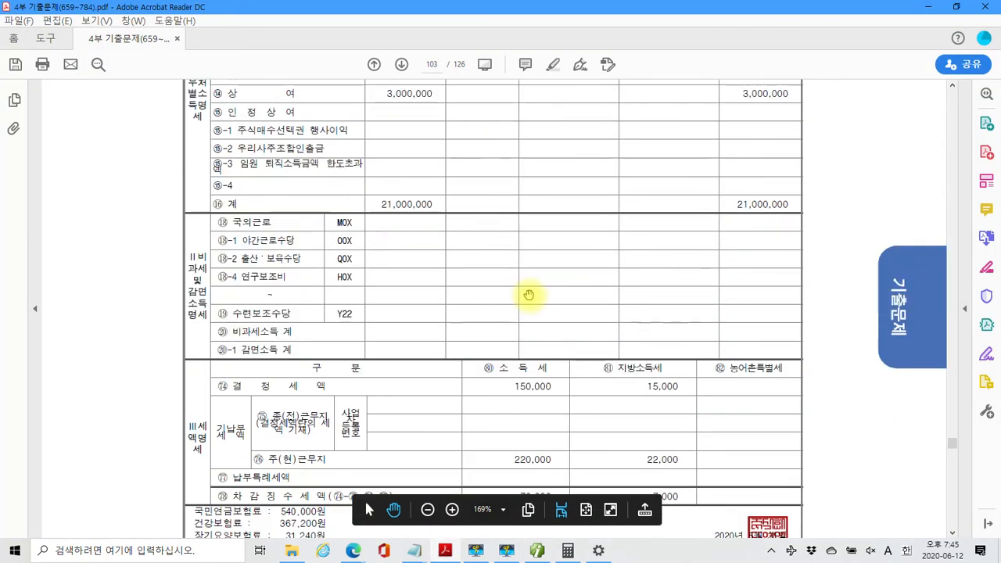
scroll(528, 295, down, 8)
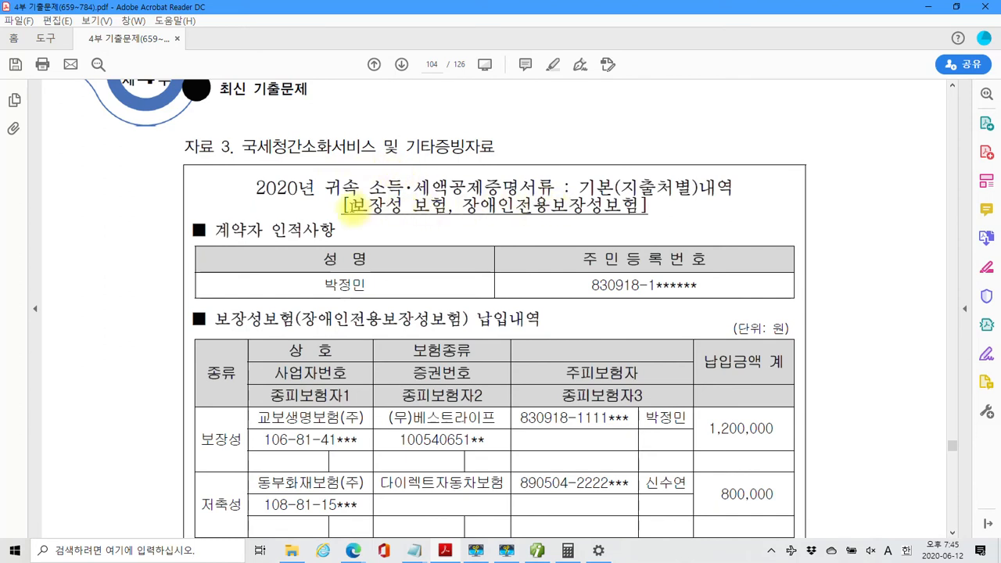
drag(350, 206, 640, 206)
right_click(460, 209)
click(509, 248)
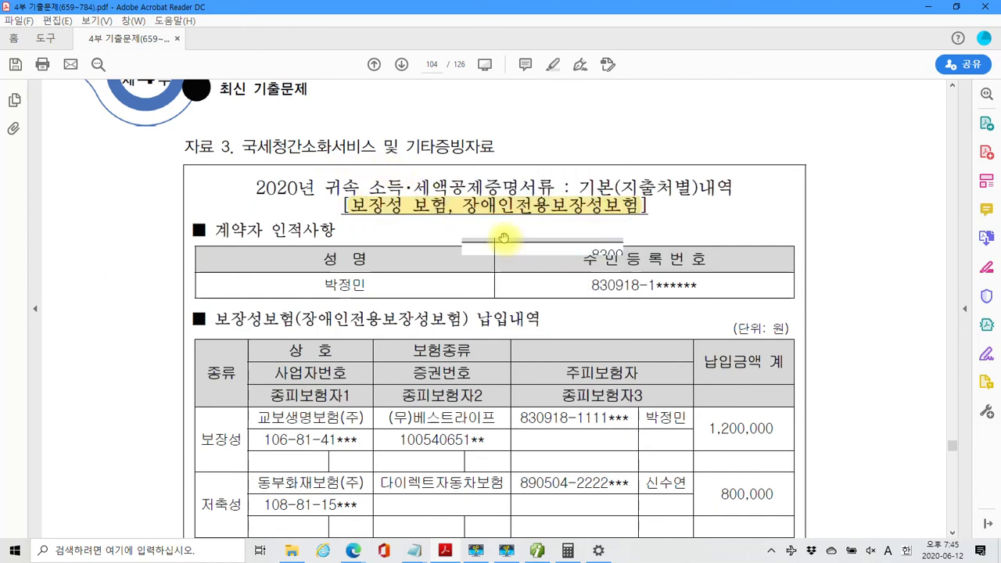
scroll(503, 235, down, 3)
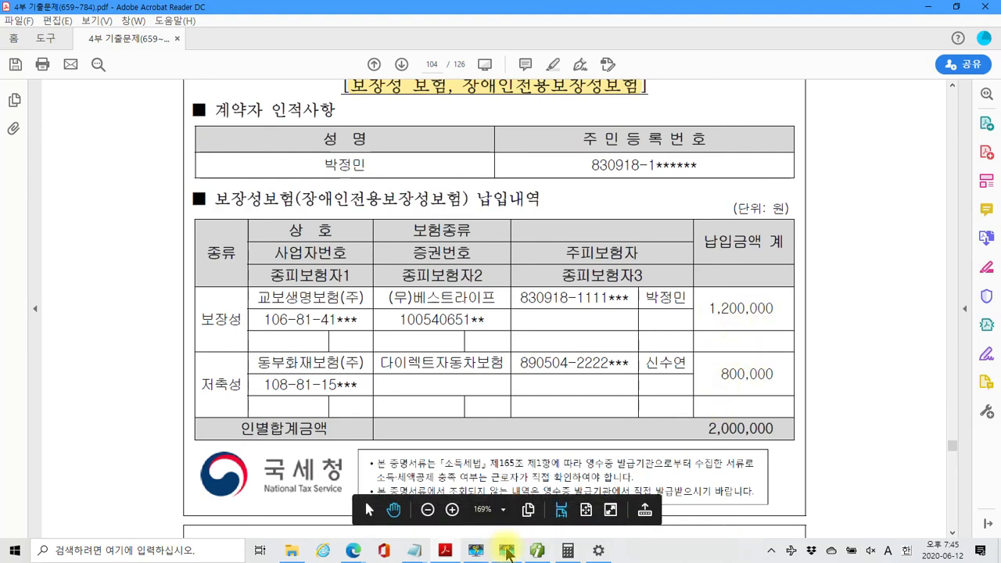
Enter the employee's 1,200,000 보장성 insurance premium in row 1 of the 소득공제 tab
click(507, 550)
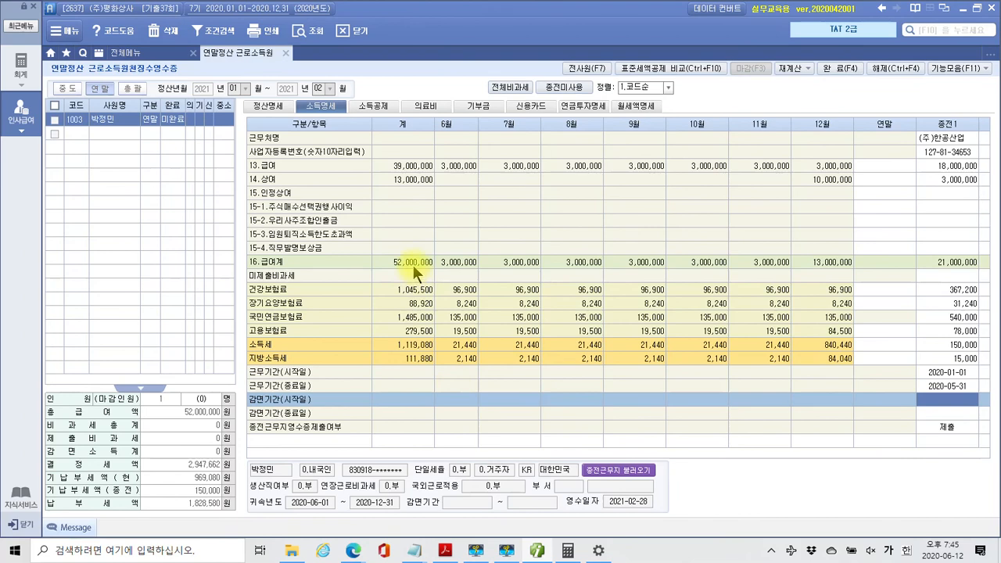
click(377, 108)
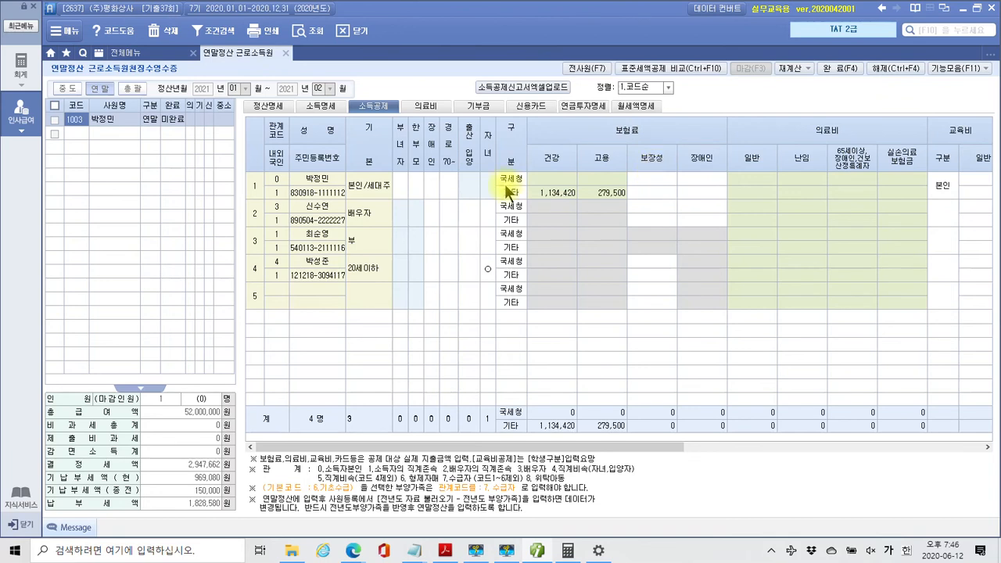
click(638, 175)
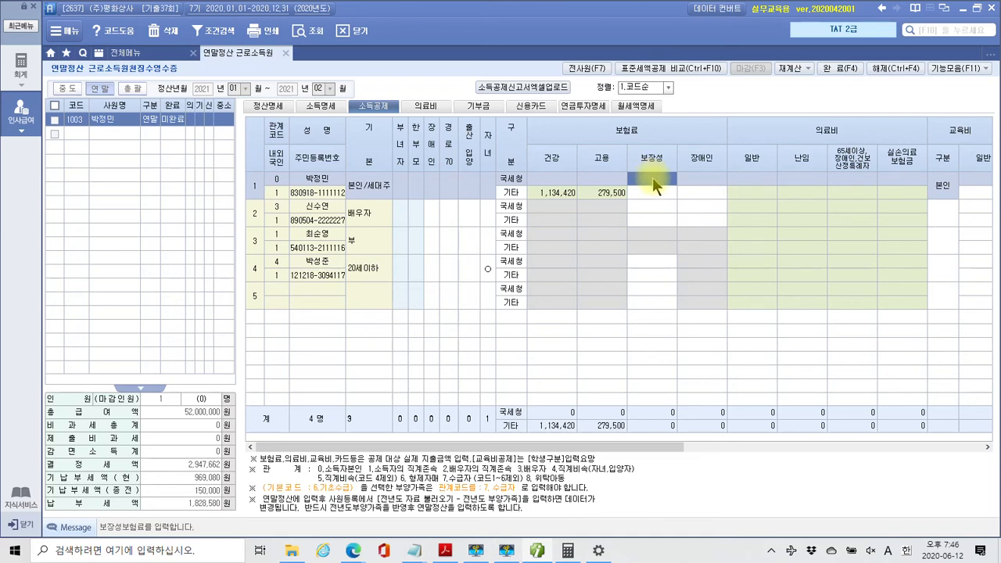
text(1200000)
key(Return)
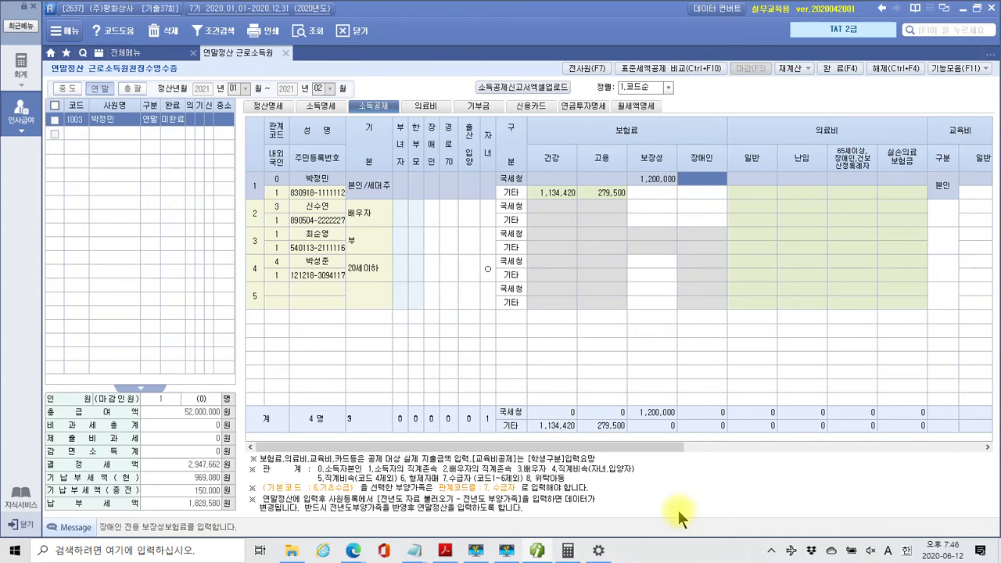
Review the PDF's medical-expense certificate: 2,050,000 medical plus 700,000 eyeglasses, 2,750,000 total
click(446, 551)
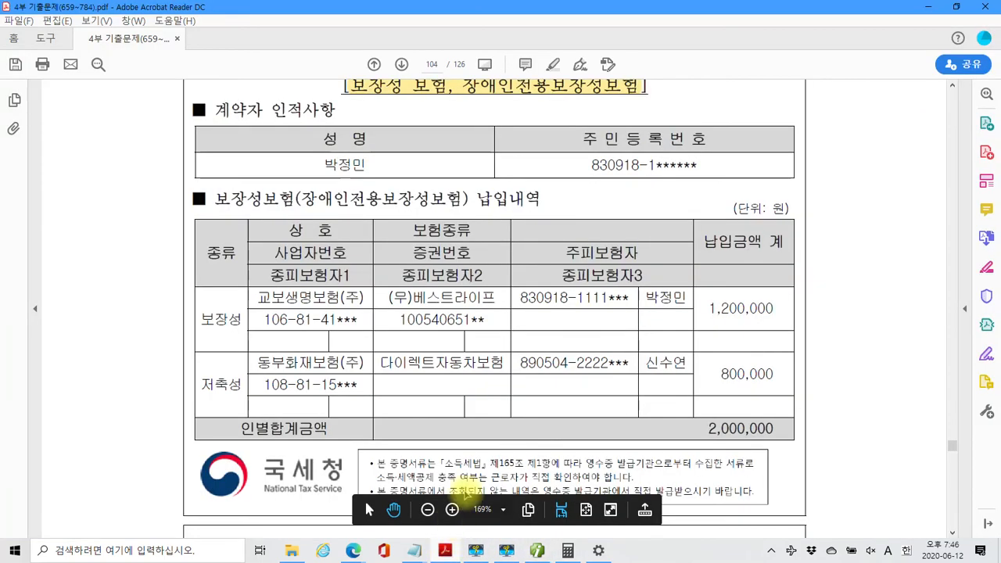
scroll(459, 286, down, 5)
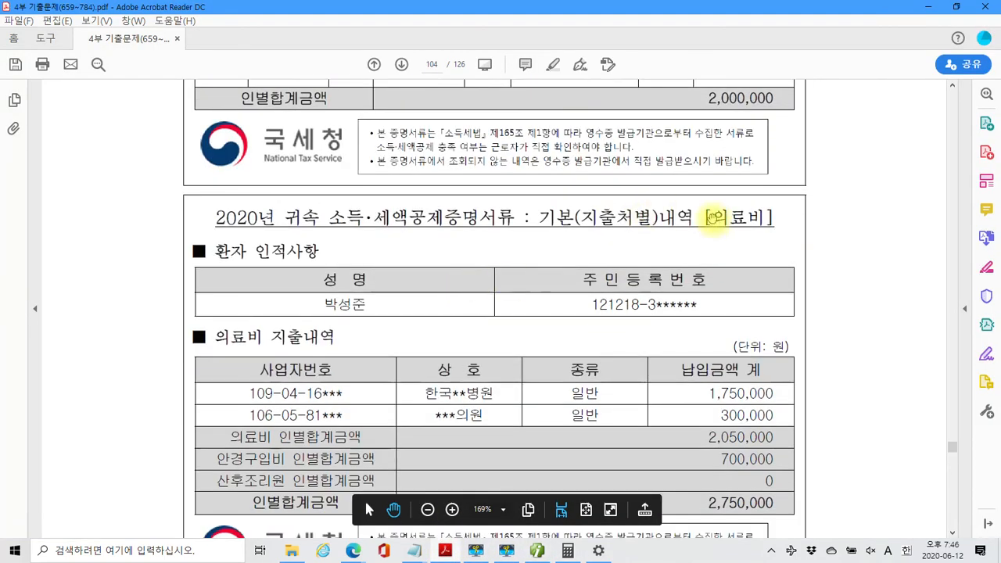
scroll(712, 225, down, 1)
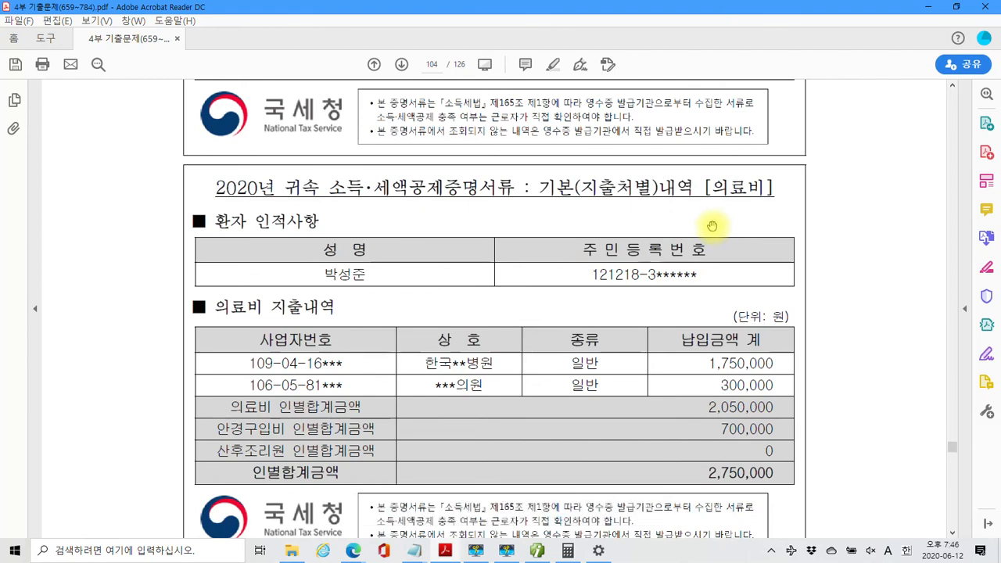
scroll(626, 287, down, 1)
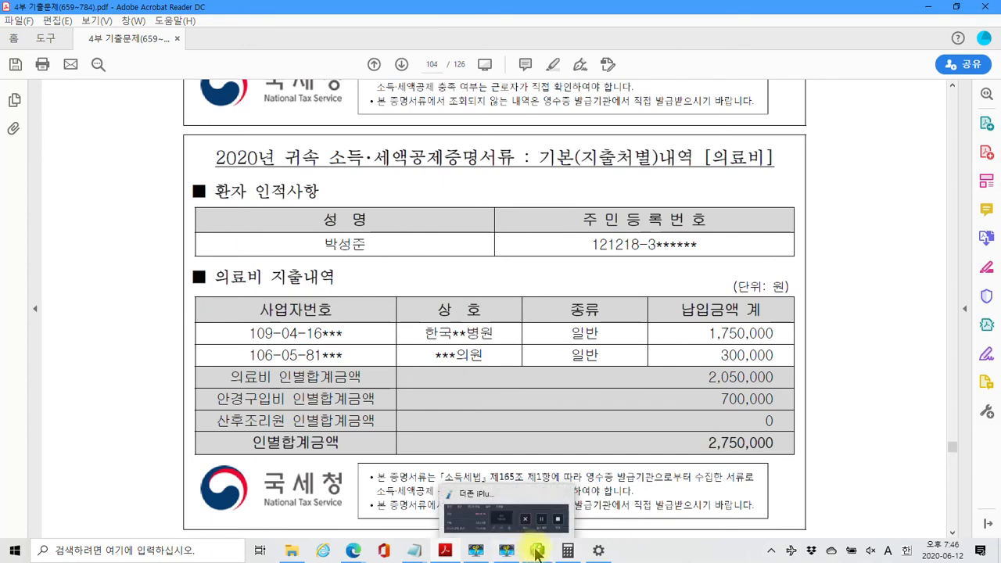
click(509, 553)
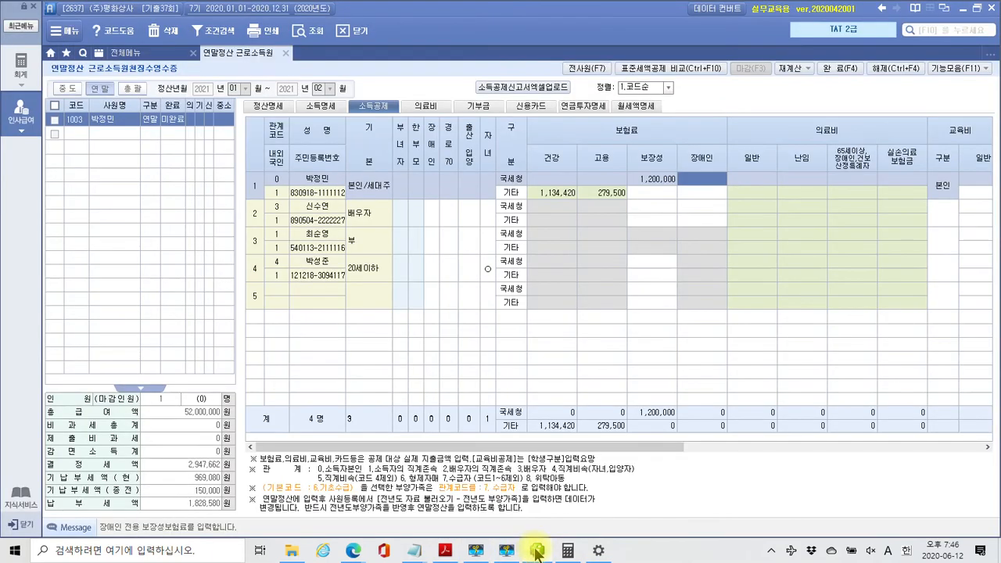
Add a 의료비 row for the 직계비속 dependent with proof code 1.국세청
click(428, 106)
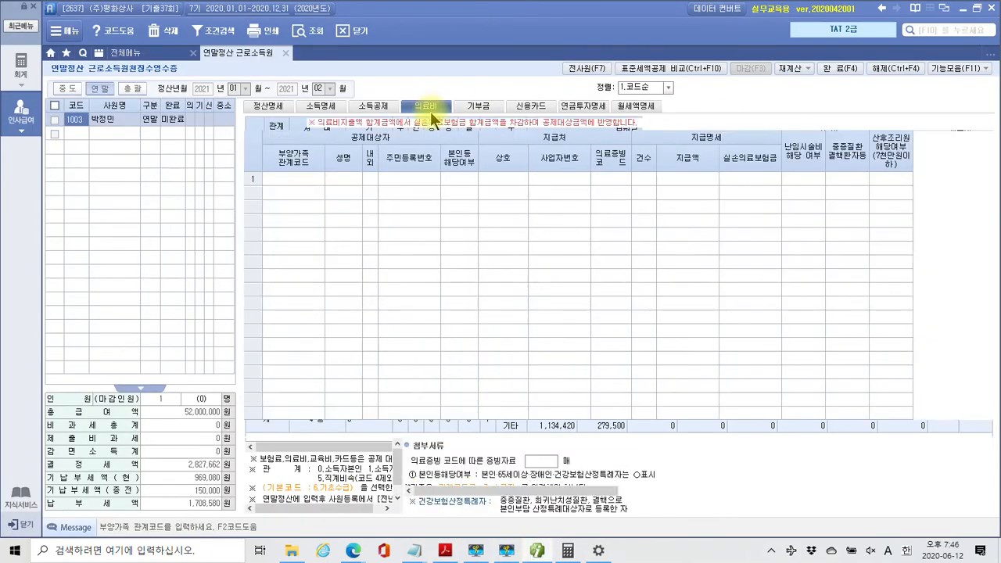
click(292, 179)
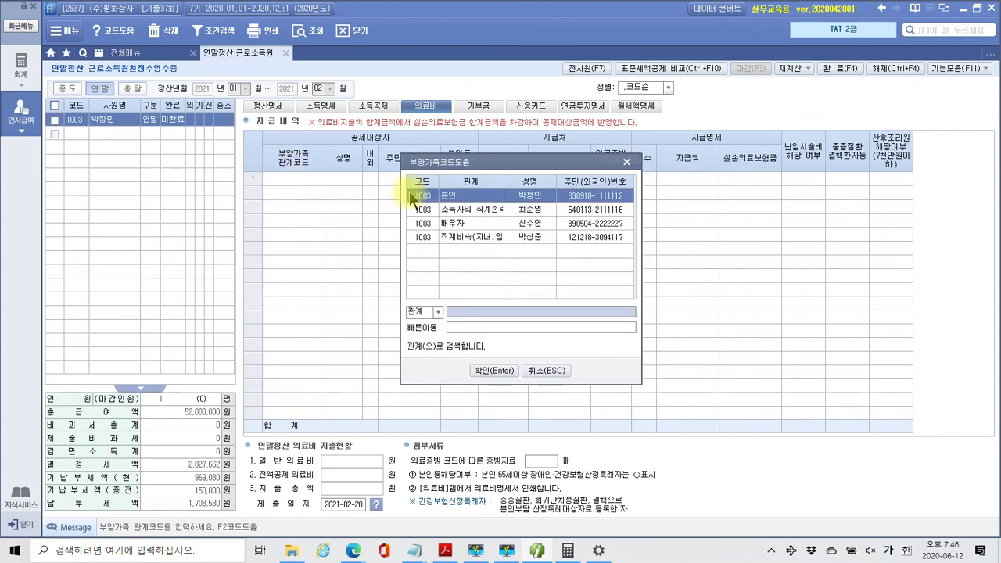
click(539, 236)
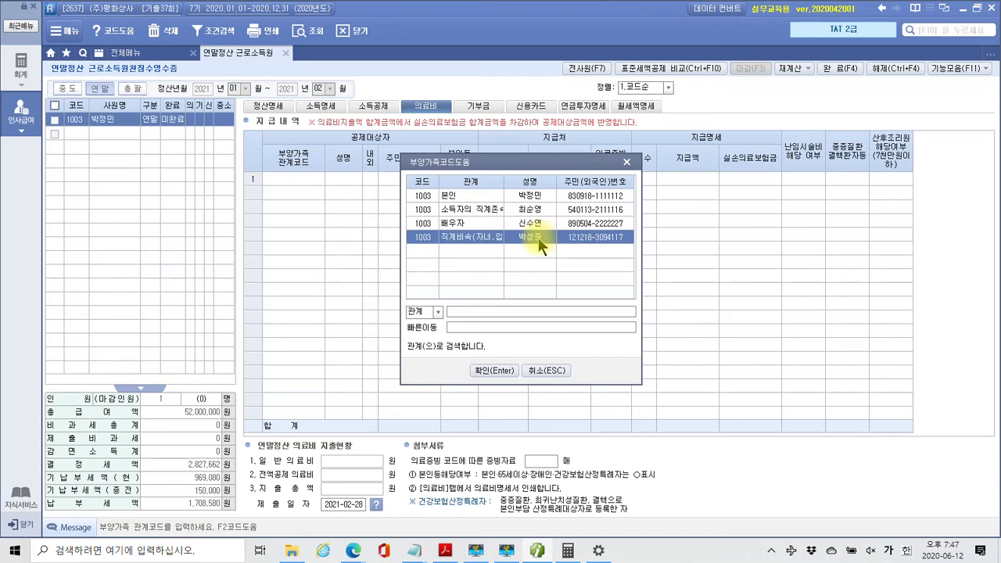
click(479, 370)
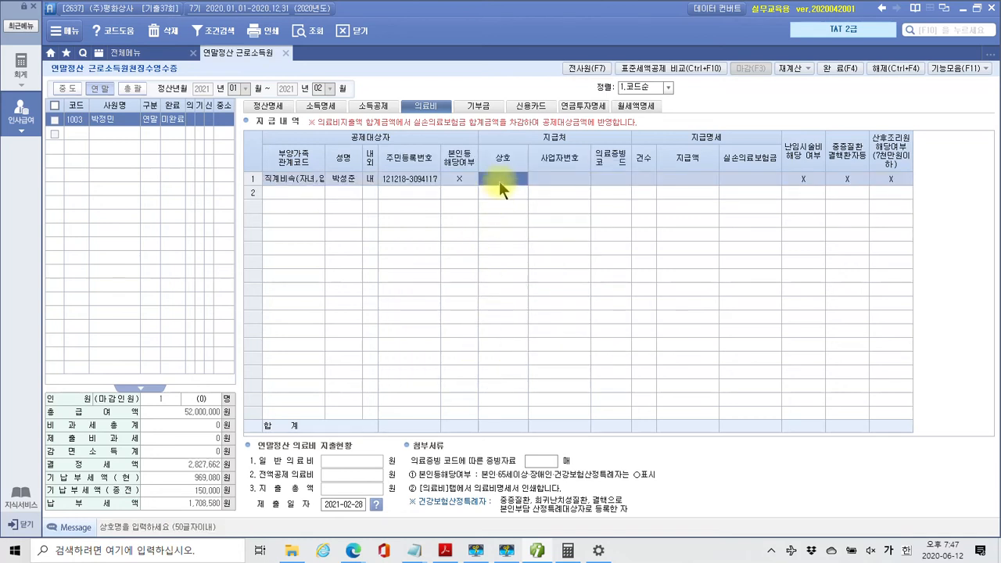
click(563, 177)
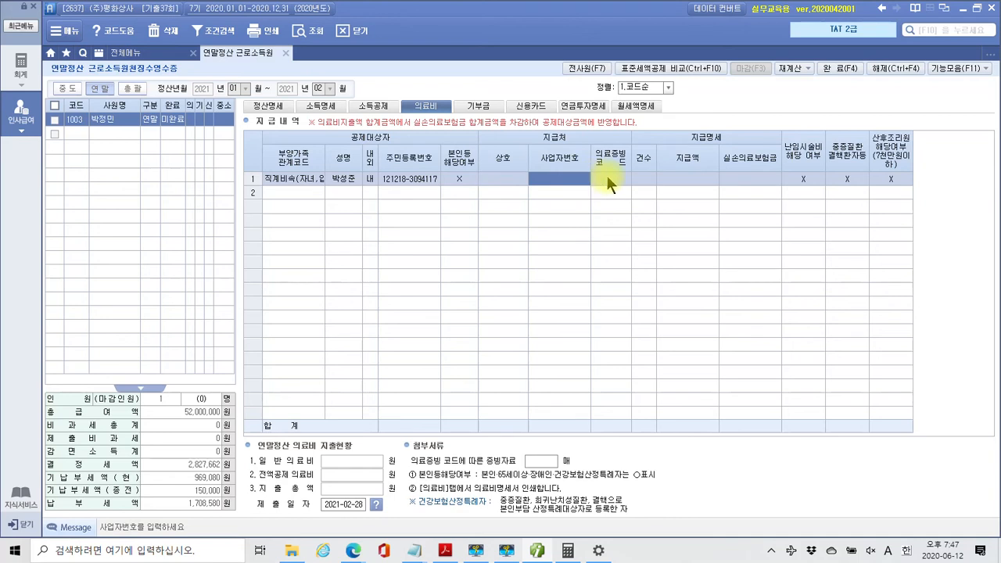
click(608, 177)
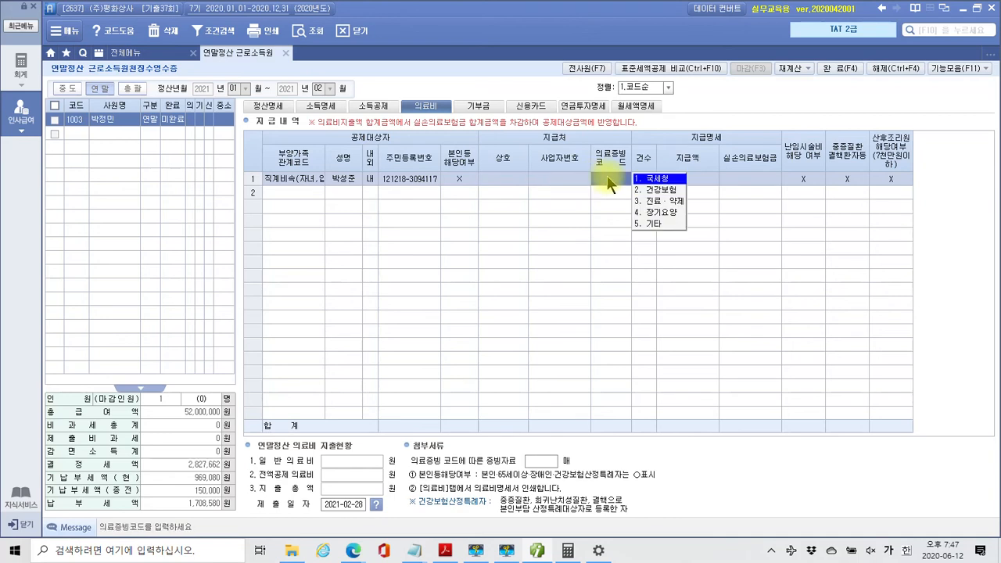
click(674, 180)
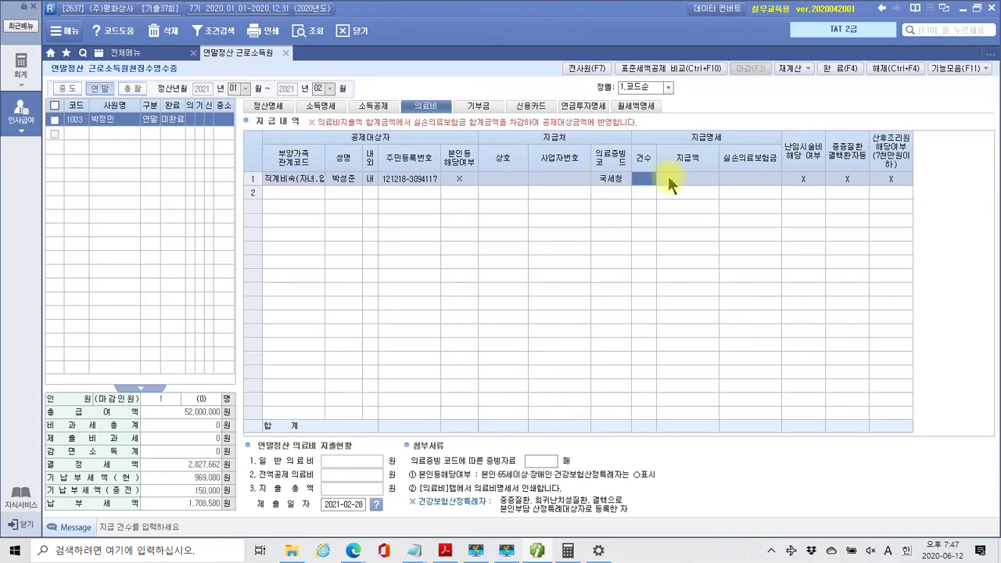
Enter 1 case and 2,550,000 won paid on the child's medical-expense row
text(1)
key(Return)
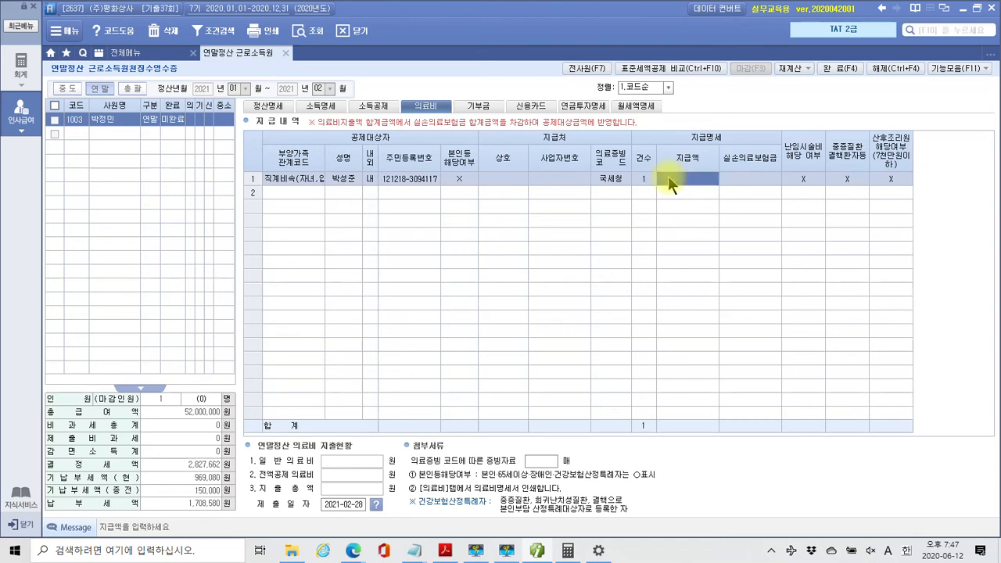
text(255)
text(000)
key(Return)
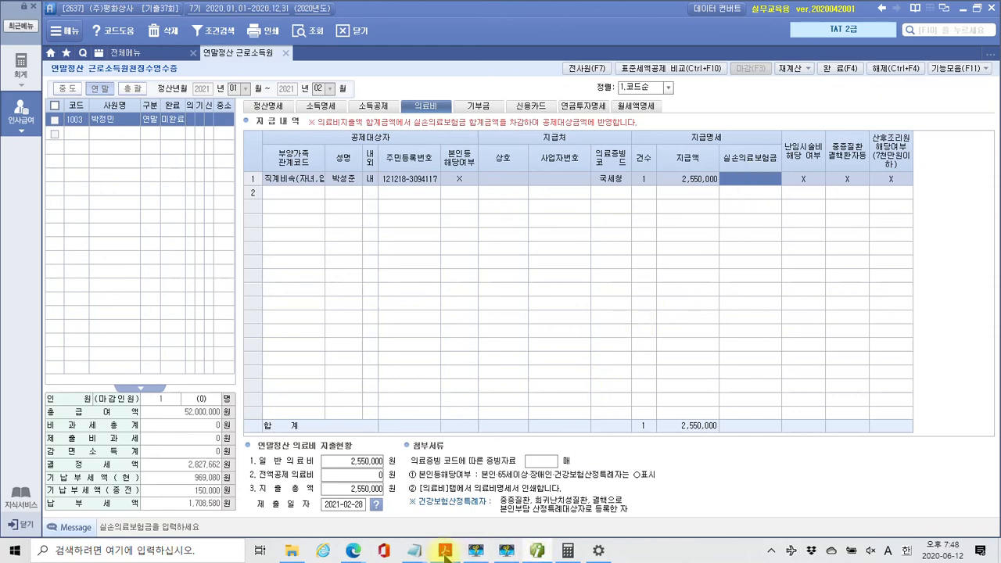
Check page 105's 장애인특수교육비납입증명서 totalling 1,800,000 won, then return to iPLUS
click(445, 551)
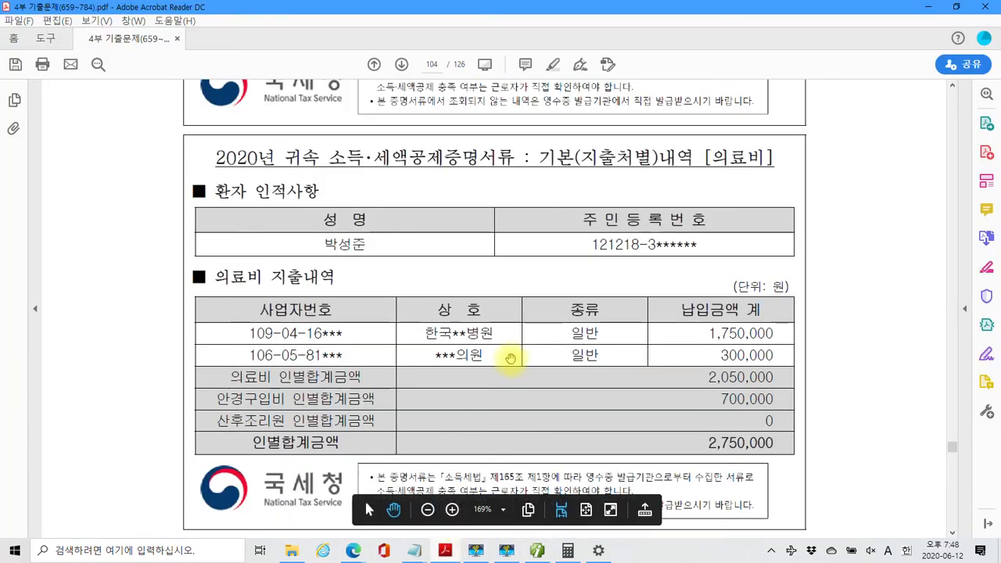
scroll(510, 358, down, 10)
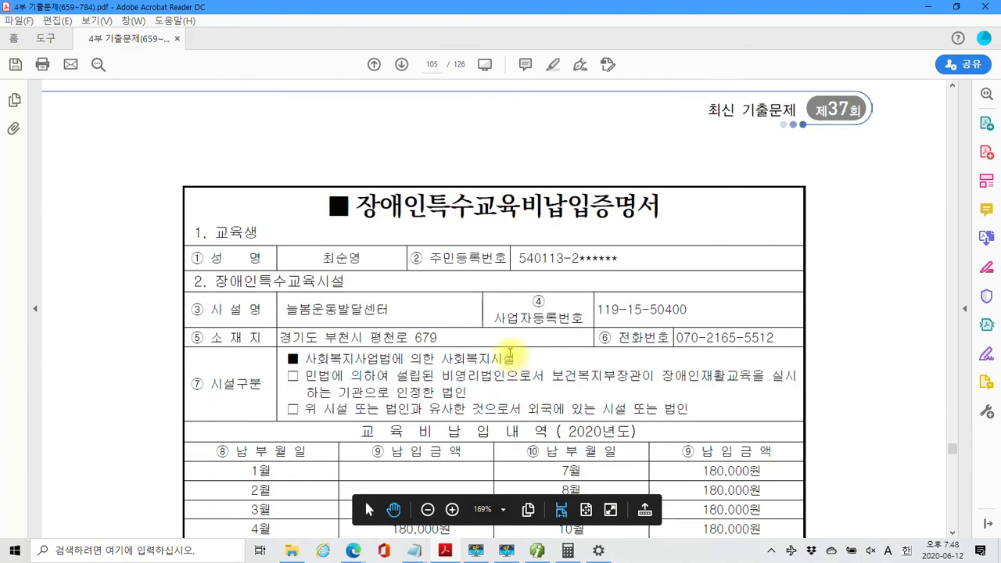
scroll(500, 339, down, 2)
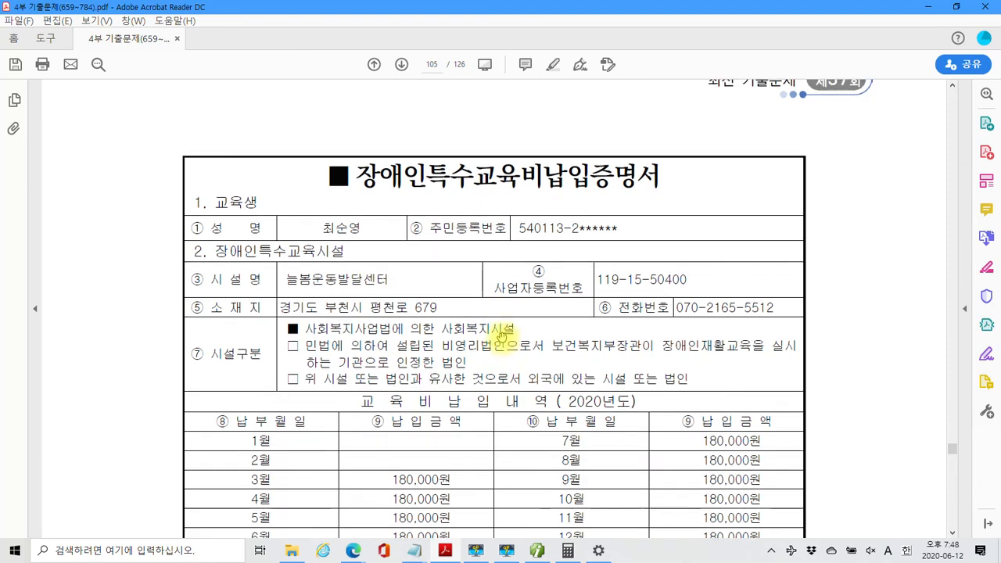
scroll(501, 339, down, 1)
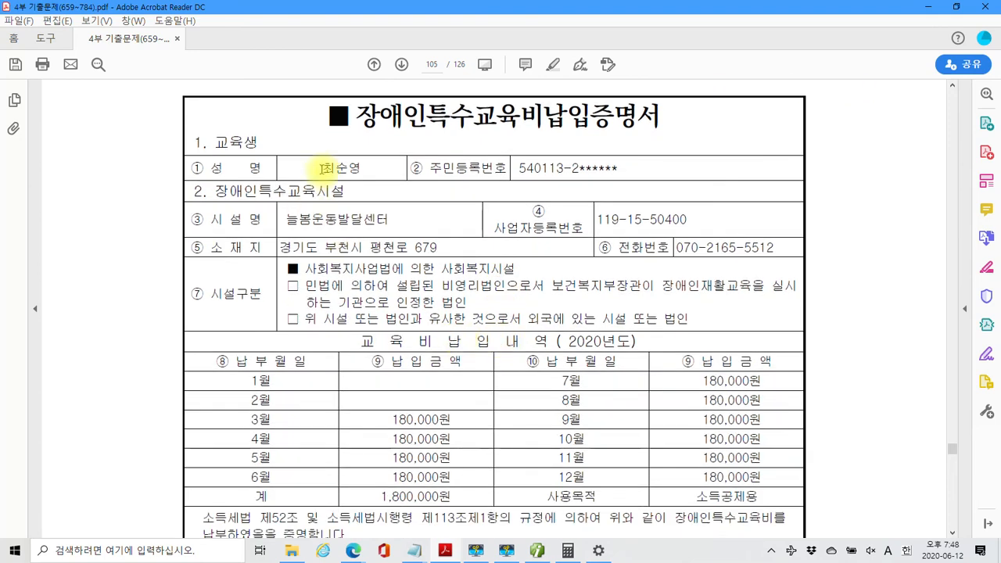
scroll(454, 374, down, 3)
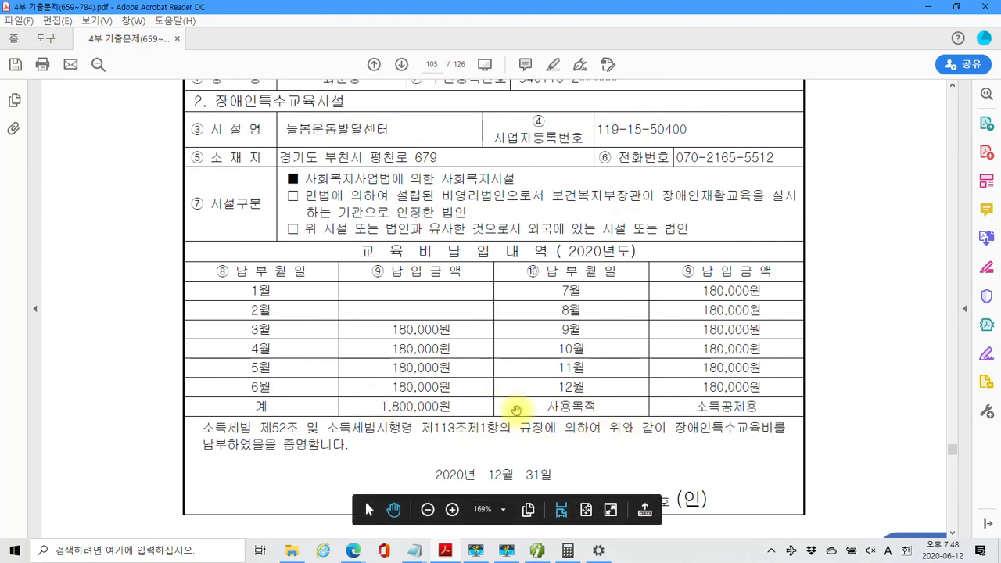
scroll(516, 410, up, 1)
scroll(517, 411, up, 3)
scroll(517, 410, down, 10)
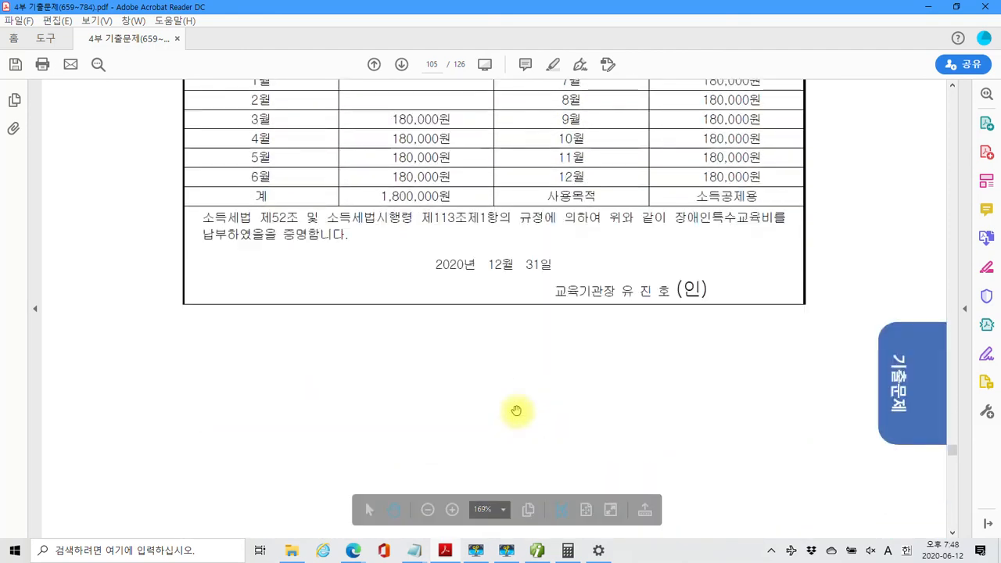
scroll(516, 411, up, 10)
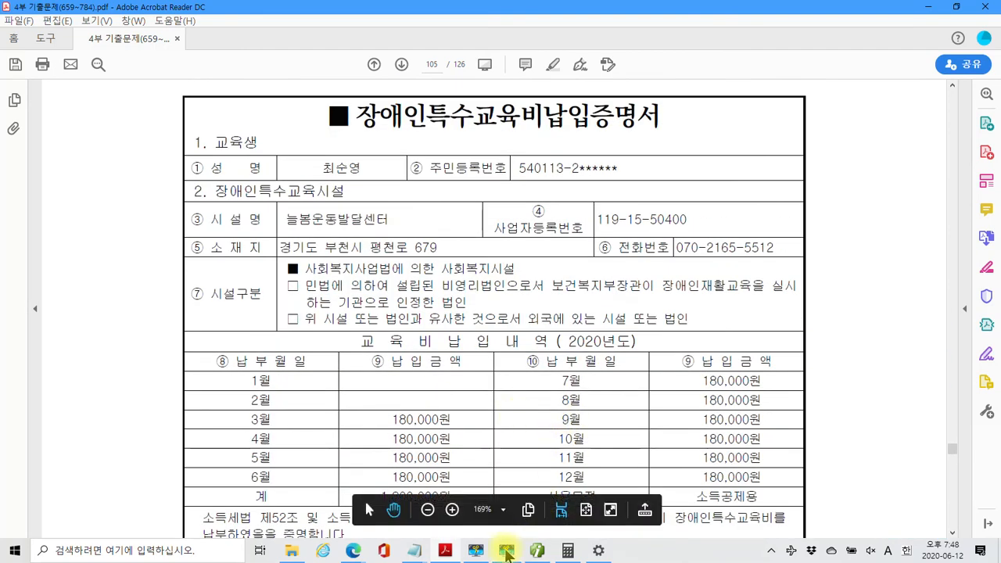
click(508, 552)
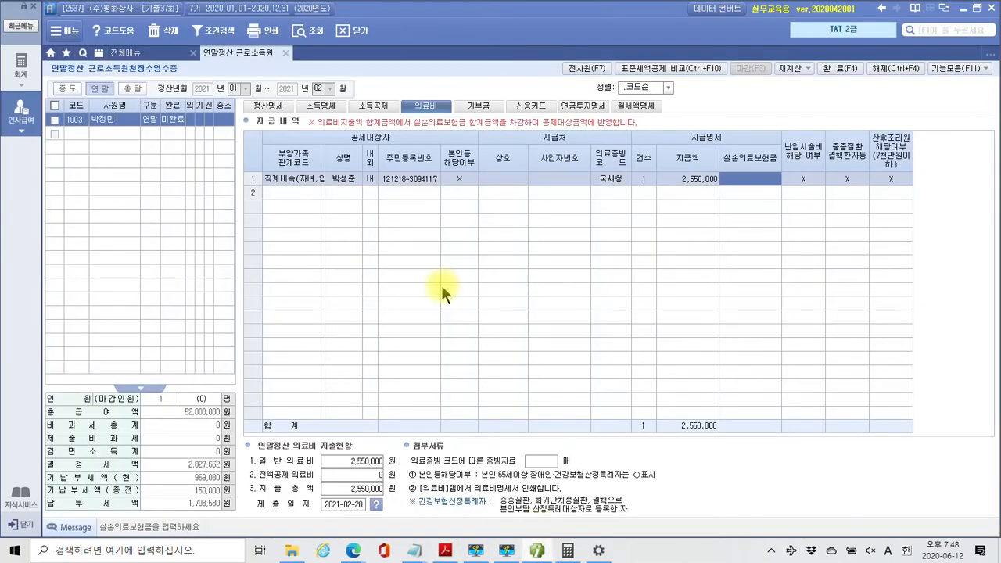
On the 소득공제 grid, select the father's (부) row and bring back the education-fee certificate PDF
click(376, 108)
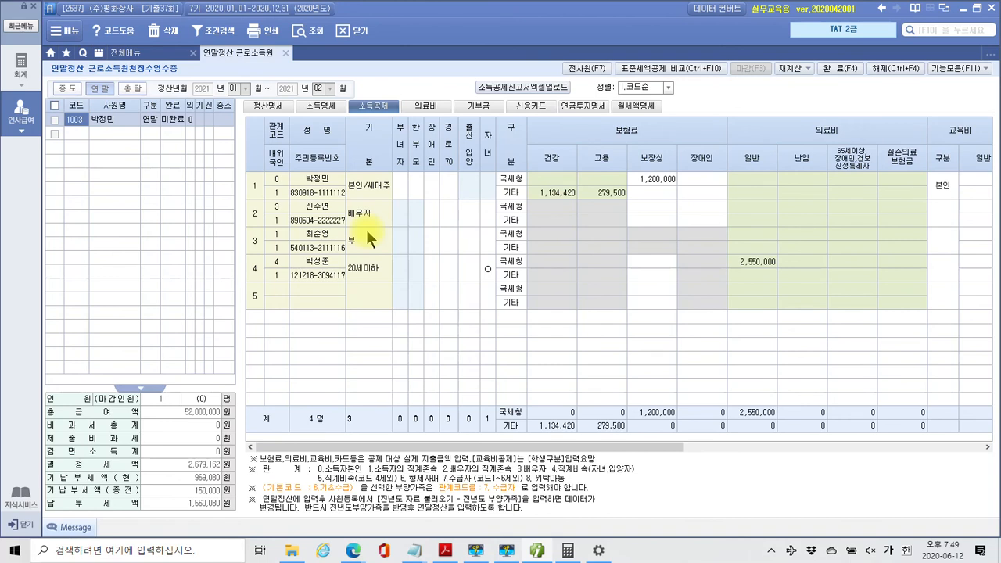
click(320, 238)
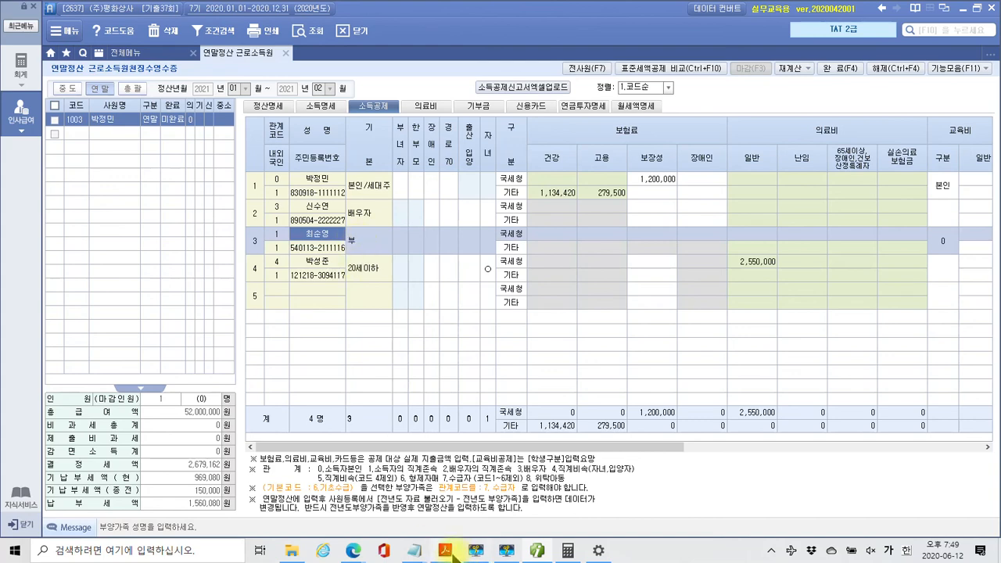
click(453, 554)
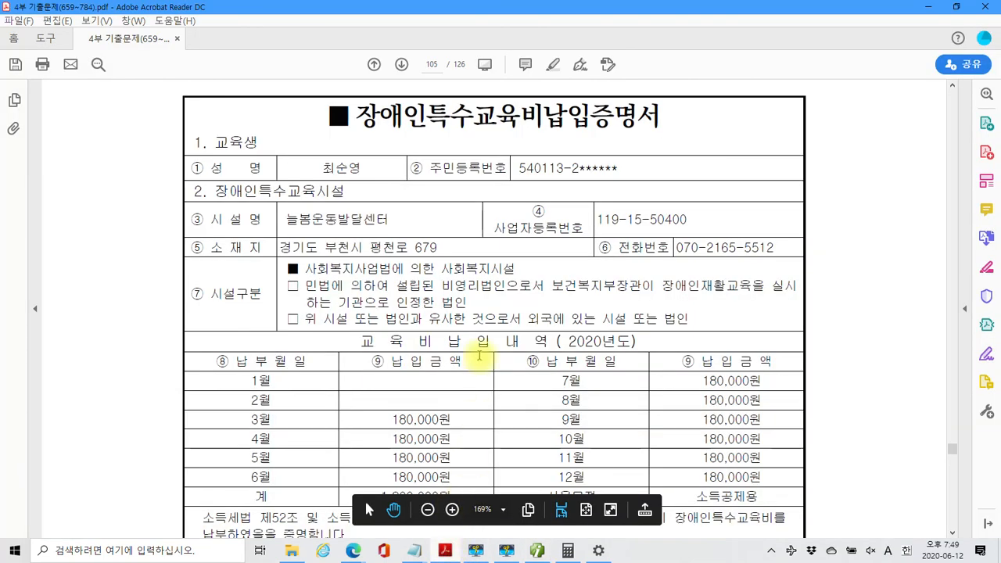
Minimize Acrobat Reader to show the income-deduction grid with 2,550,000 won general medical expense
click(447, 553)
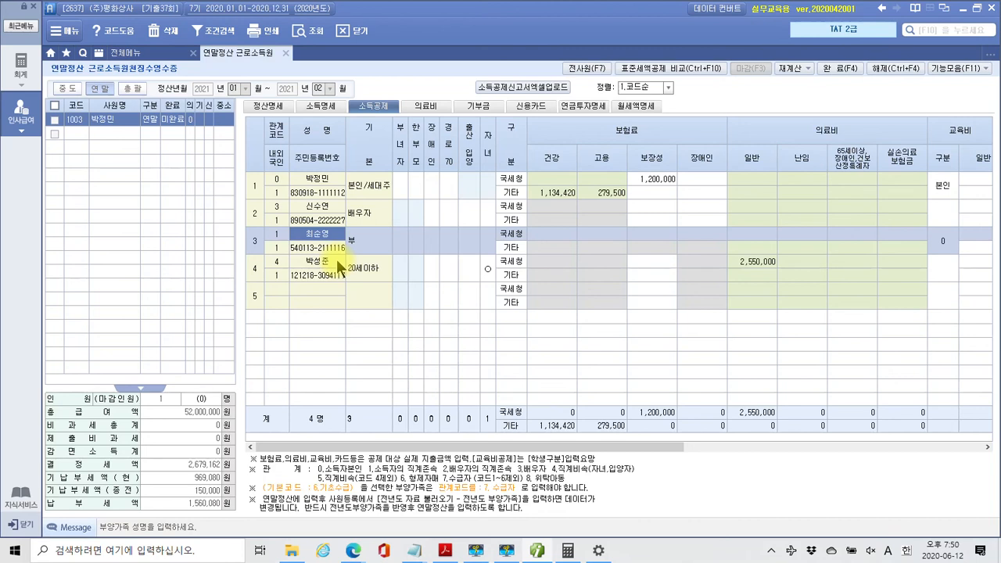
Bring up page 105's special-education certificate showing 1,800,000 won paid to a social-welfare facility
click(535, 551)
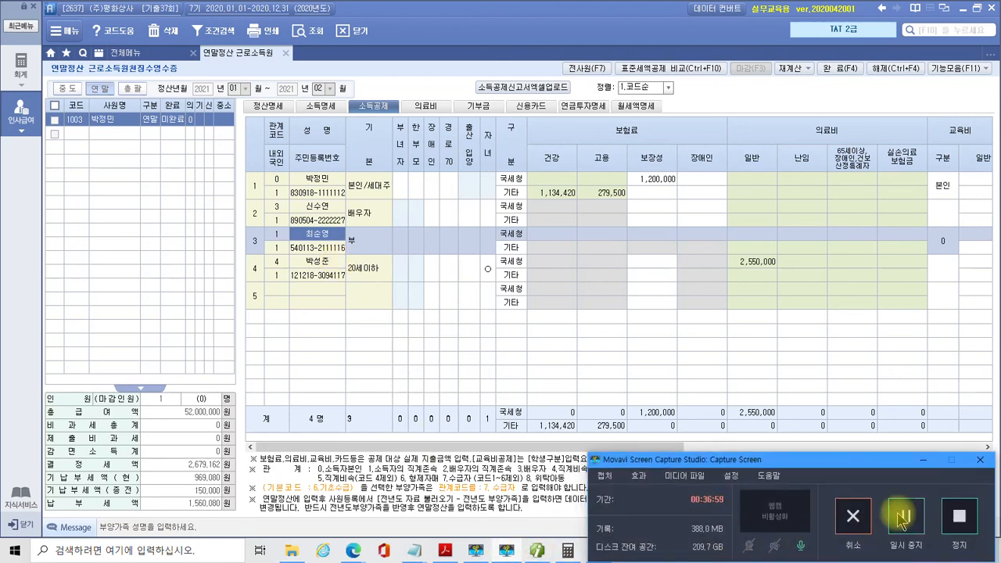
click(924, 467)
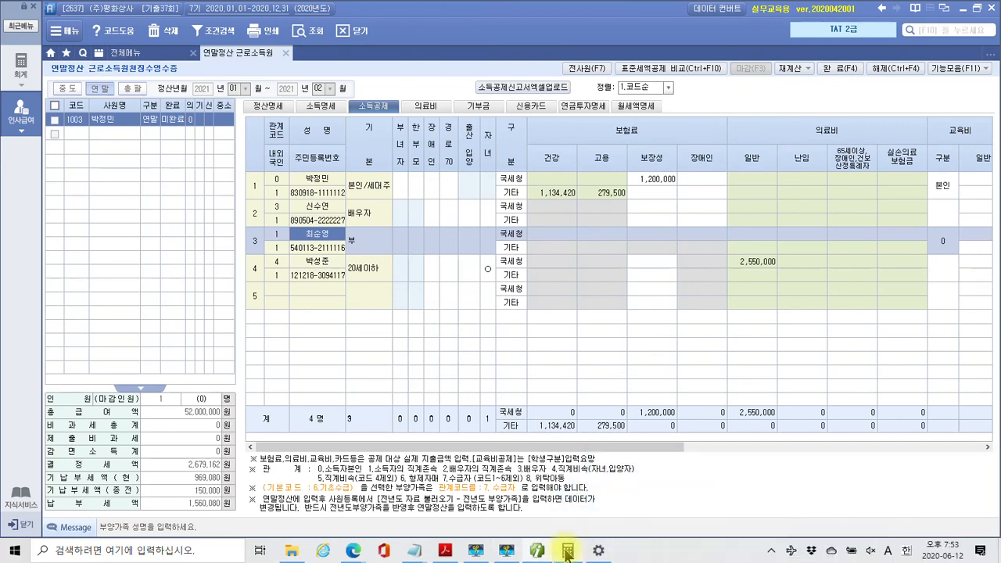
click(446, 551)
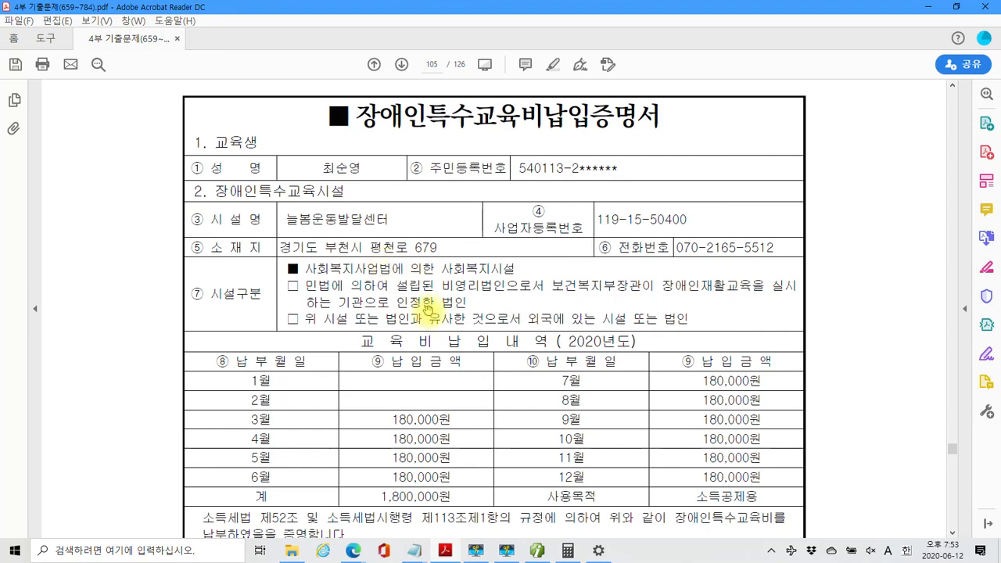
scroll(428, 311, down, 3)
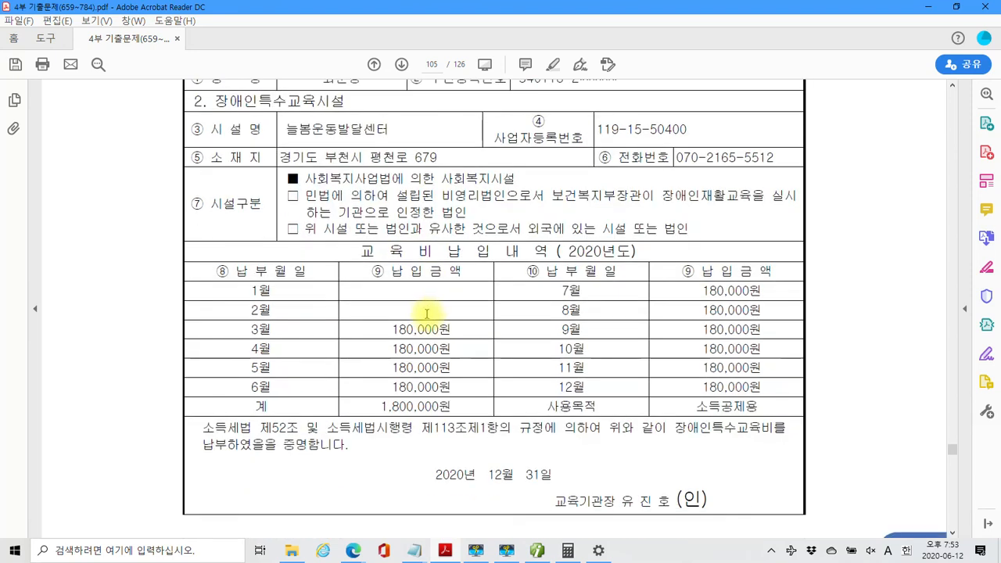
scroll(426, 317, up, 1)
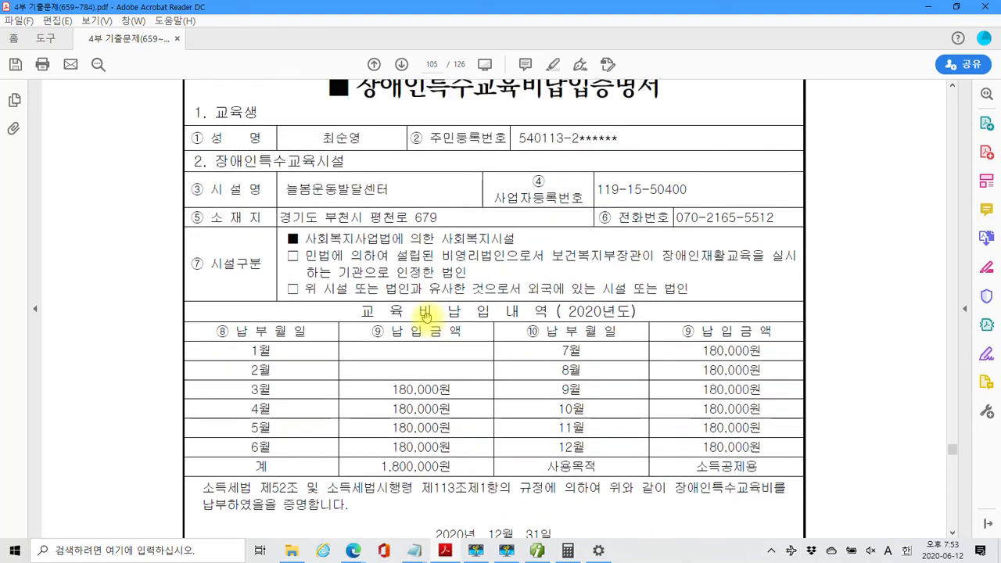
scroll(426, 317, up, 1)
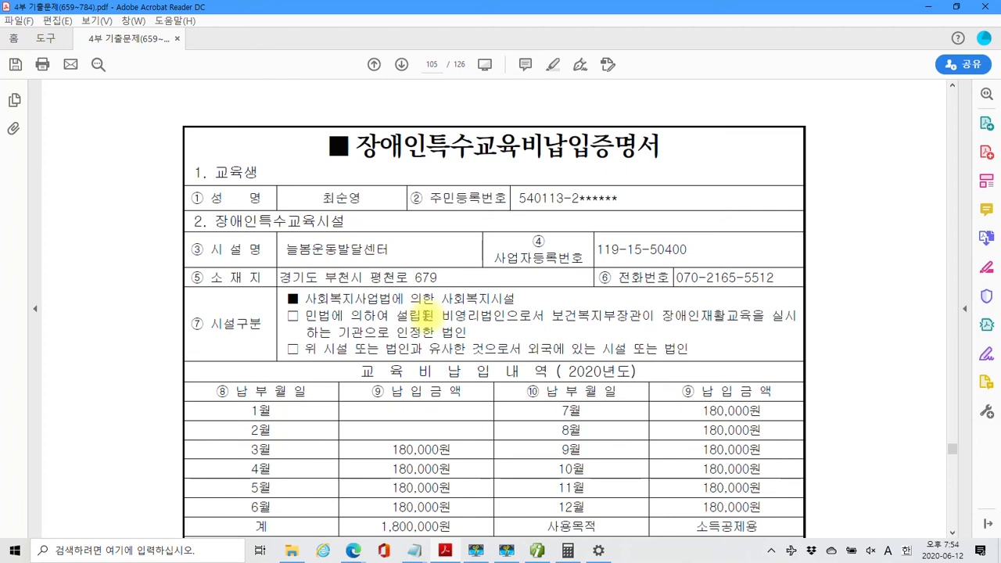
scroll(395, 225, down, 5)
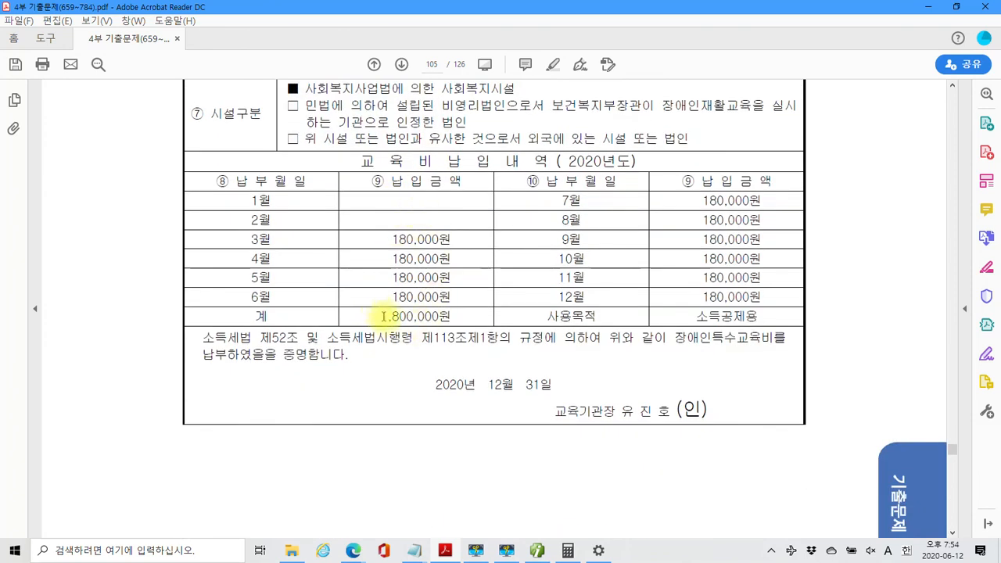
Enter 1,800,000 won in the father's 장애인특수교육 cell on the income-deduction grid
click(448, 553)
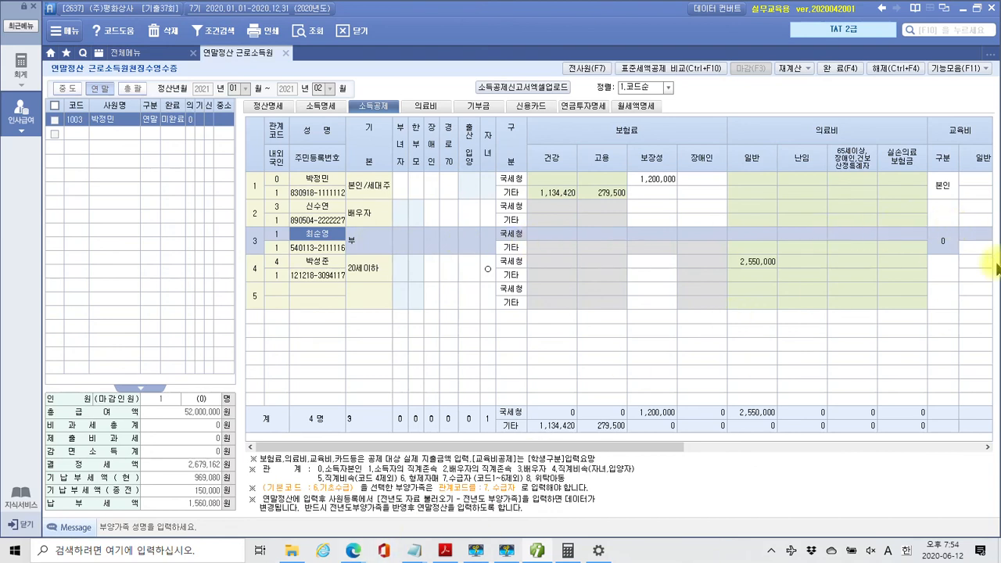
key(Return)
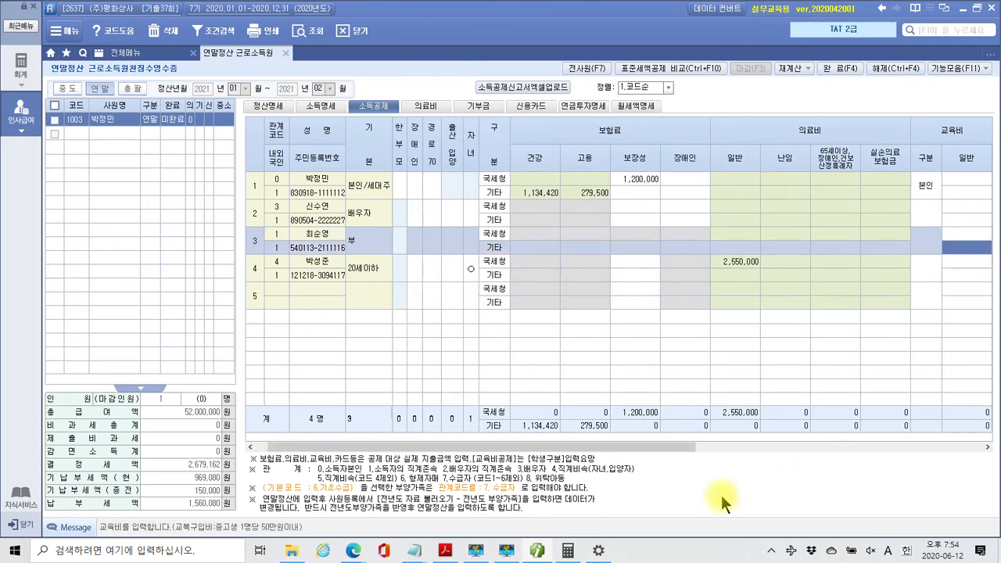
drag(655, 442, 746, 442)
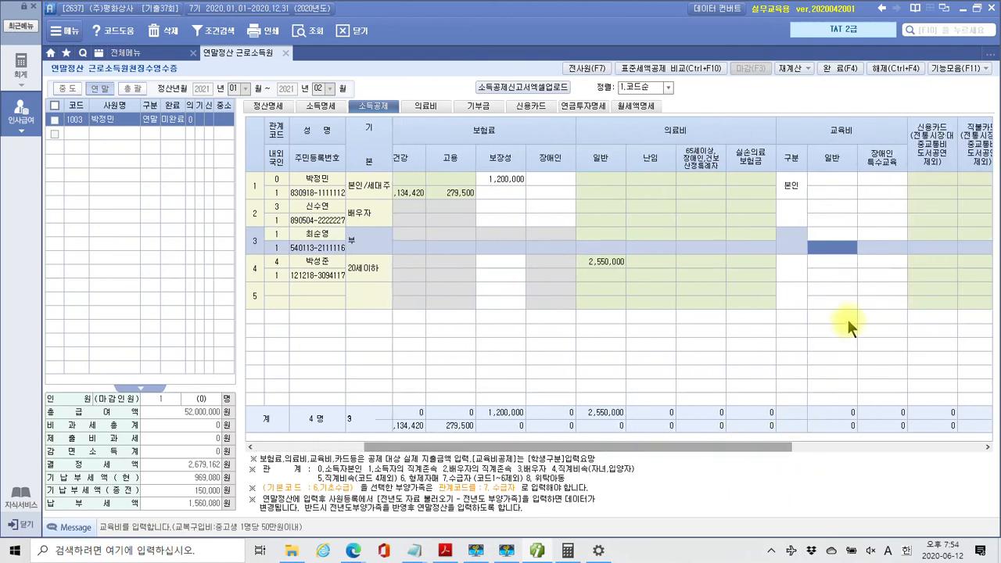
click(870, 243)
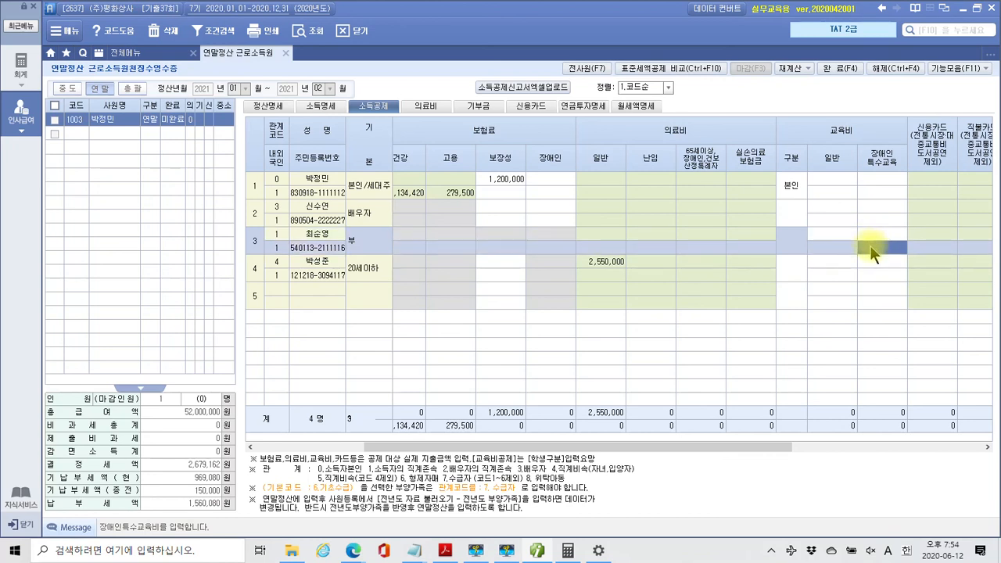
text(1800000)
key(Return)
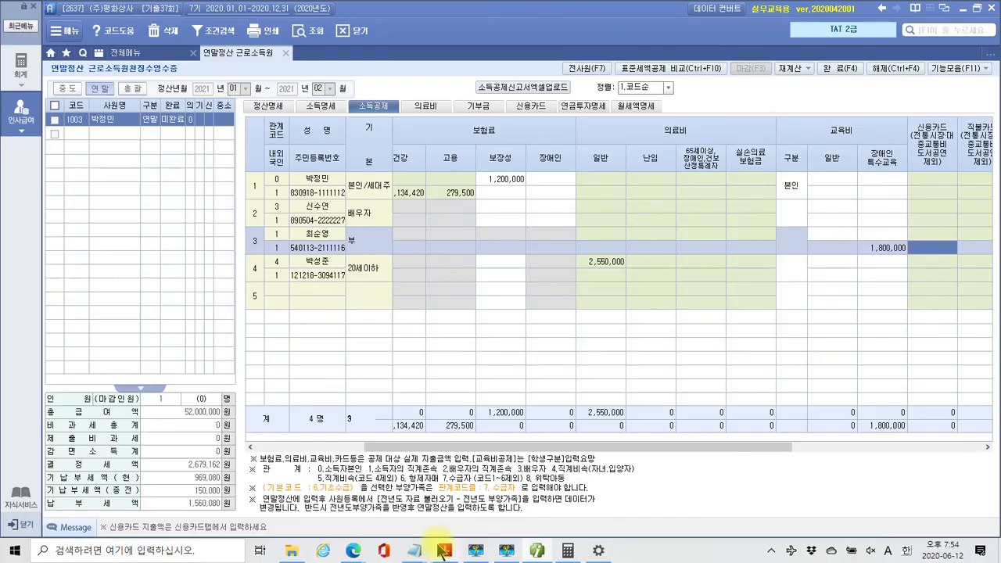
click(445, 551)
scroll(429, 311, down, 2)
scroll(430, 311, down, 15)
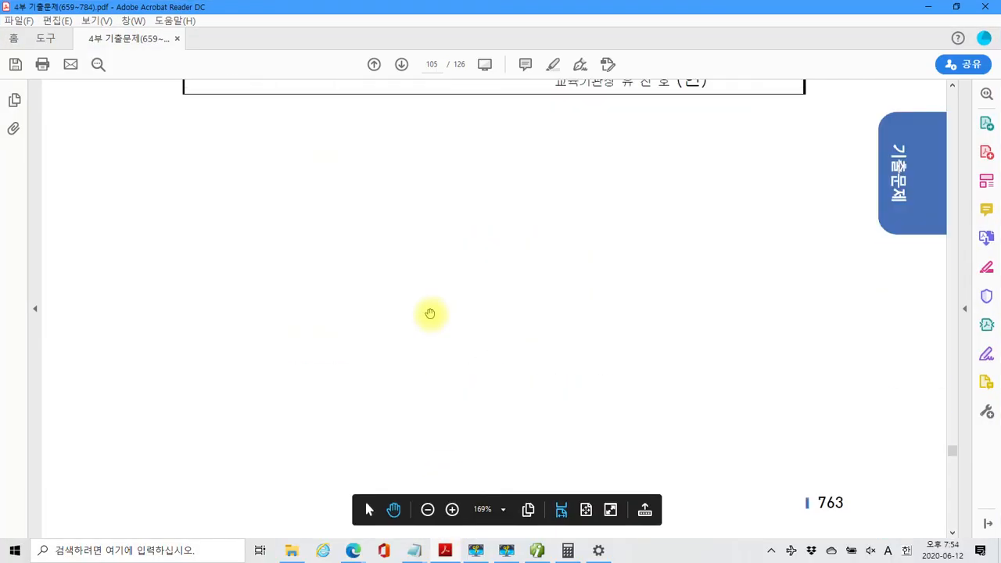
scroll(435, 322, down, 3)
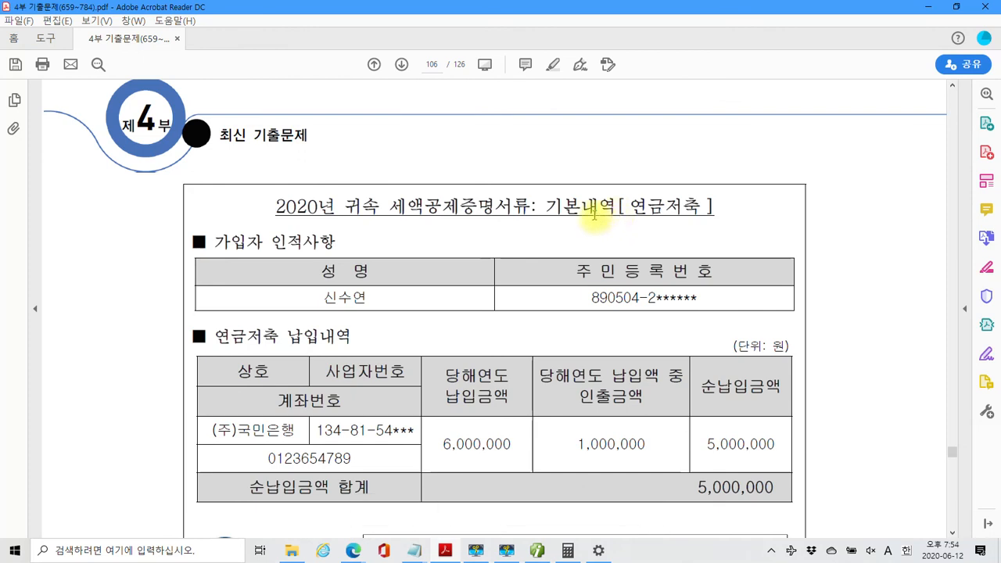
scroll(563, 290, down, 1)
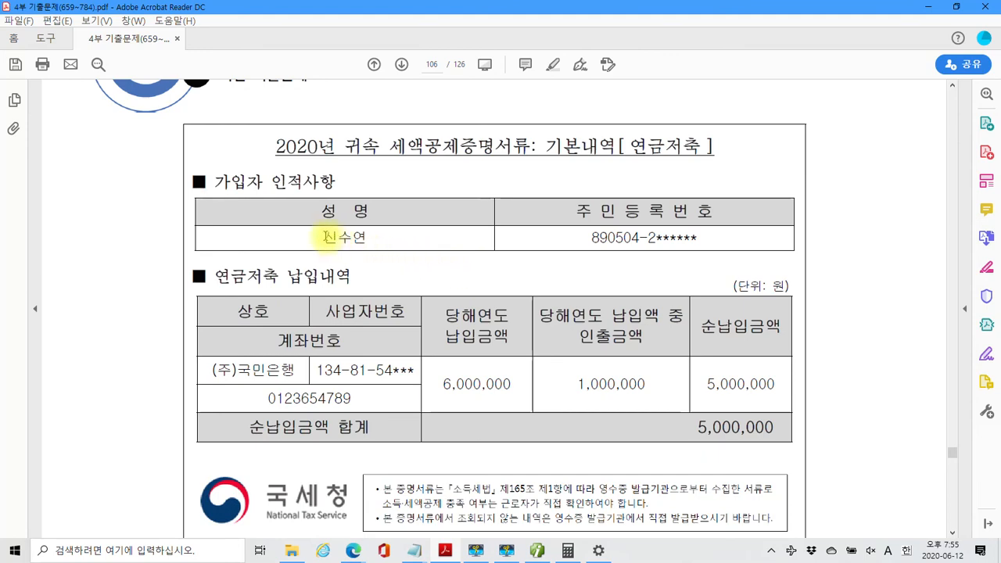
drag(316, 236, 366, 236)
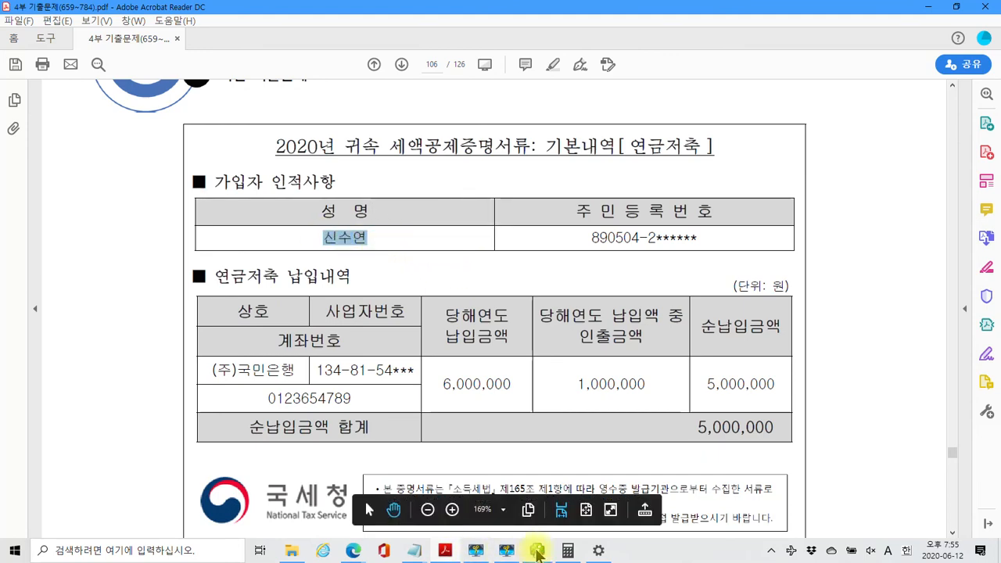
click(537, 551)
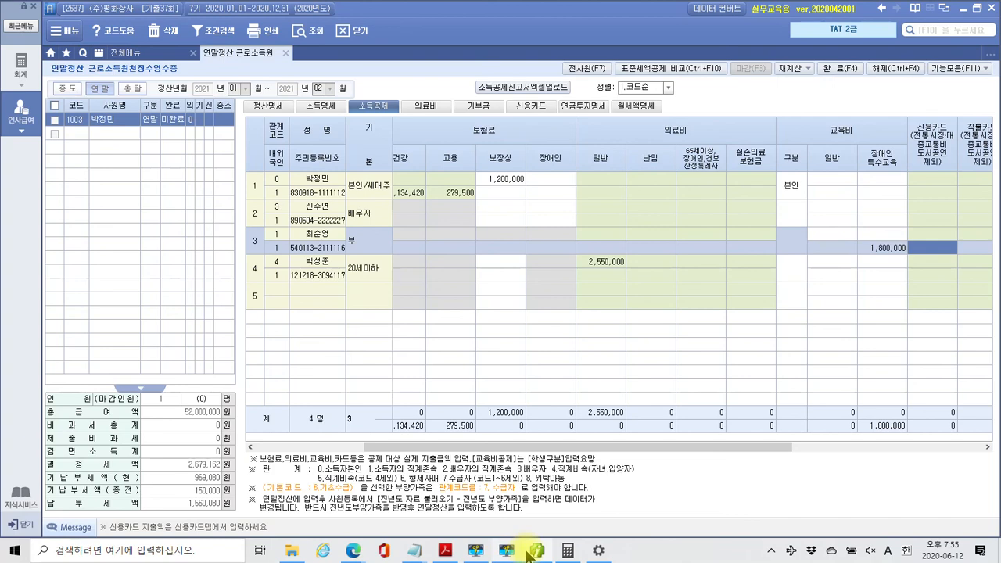
click(477, 550)
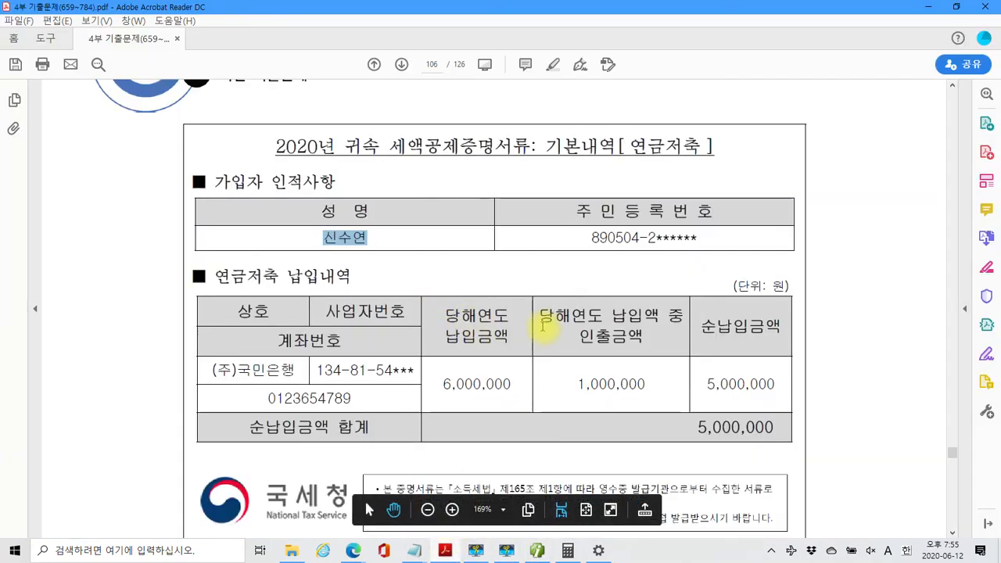
scroll(545, 321, down, 1)
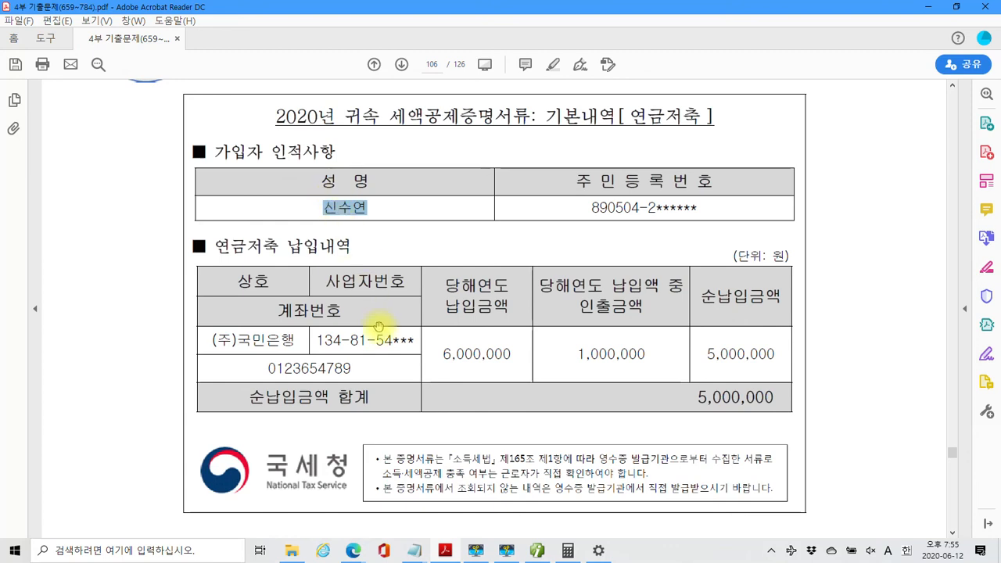
scroll(457, 323, down, 2)
scroll(457, 323, down, 8)
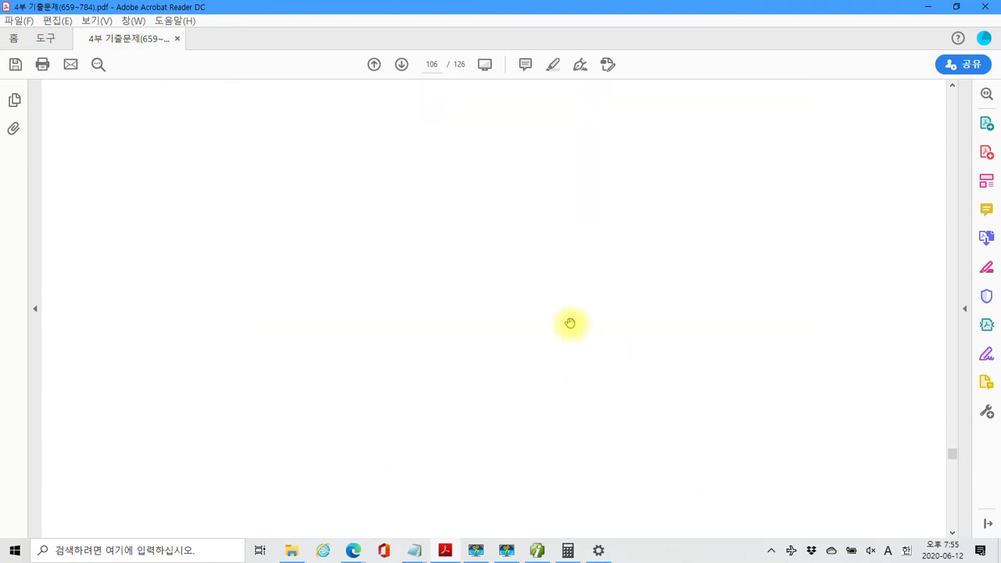
scroll(586, 360, down, 2)
scroll(593, 386, down, 3)
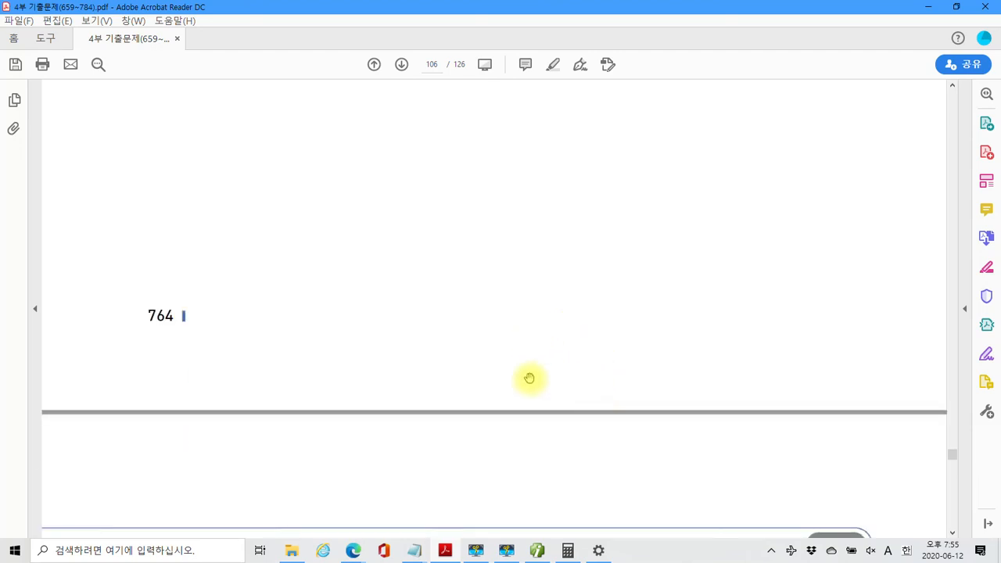
click(537, 550)
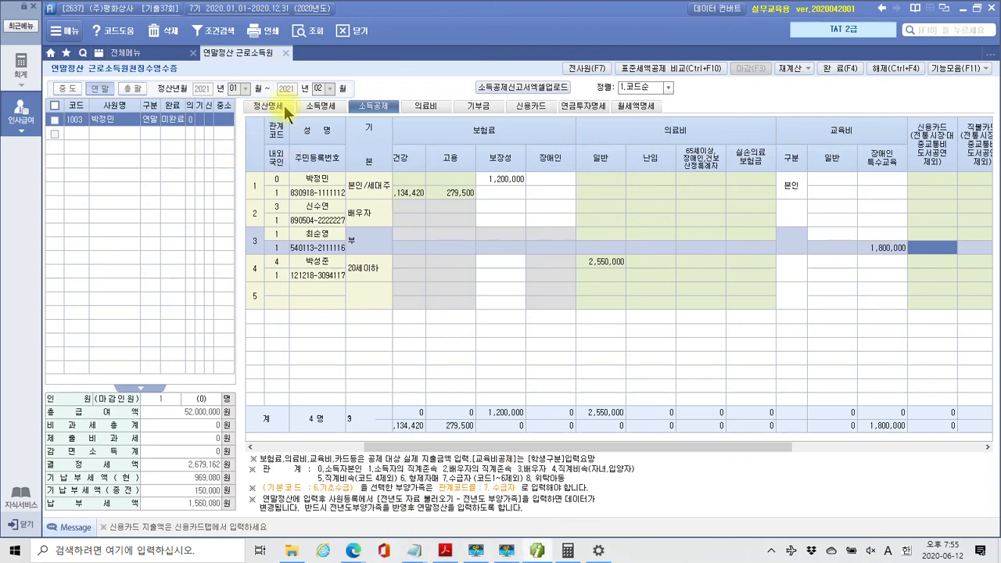
Close the 연말정산 근로소득원천징수영수증 screen to return to the full 인사관리 menu
click(287, 52)
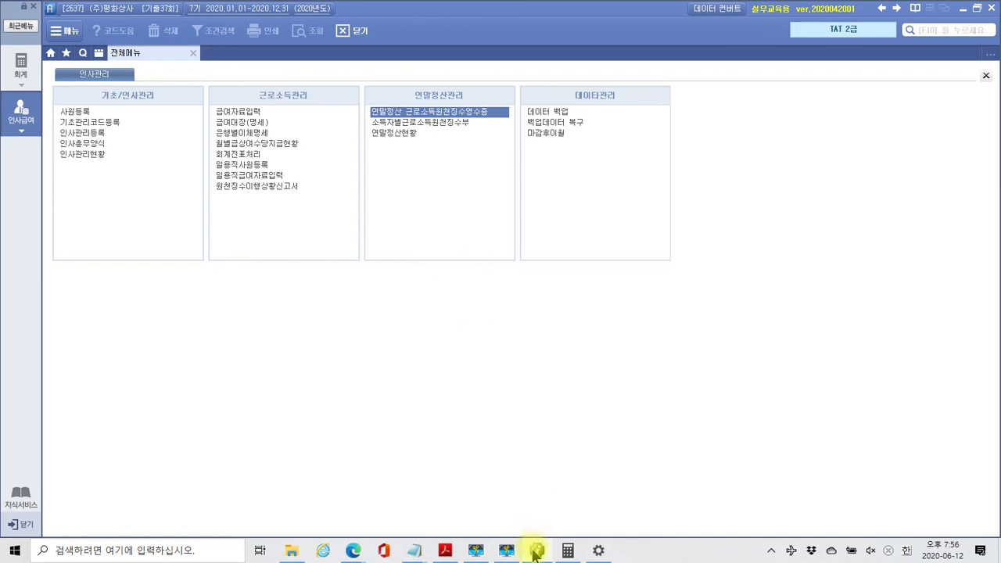
mouse_move(535, 548)
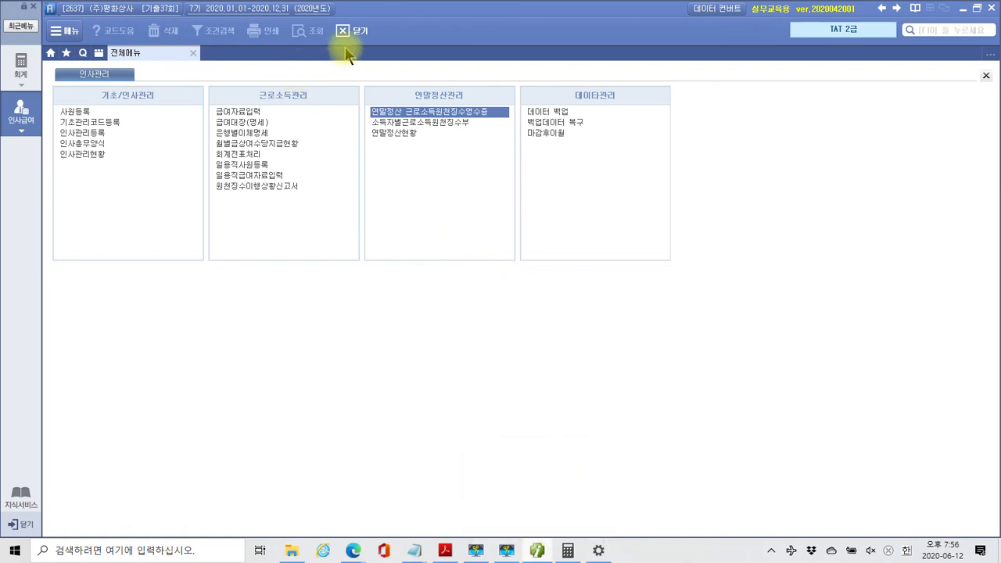